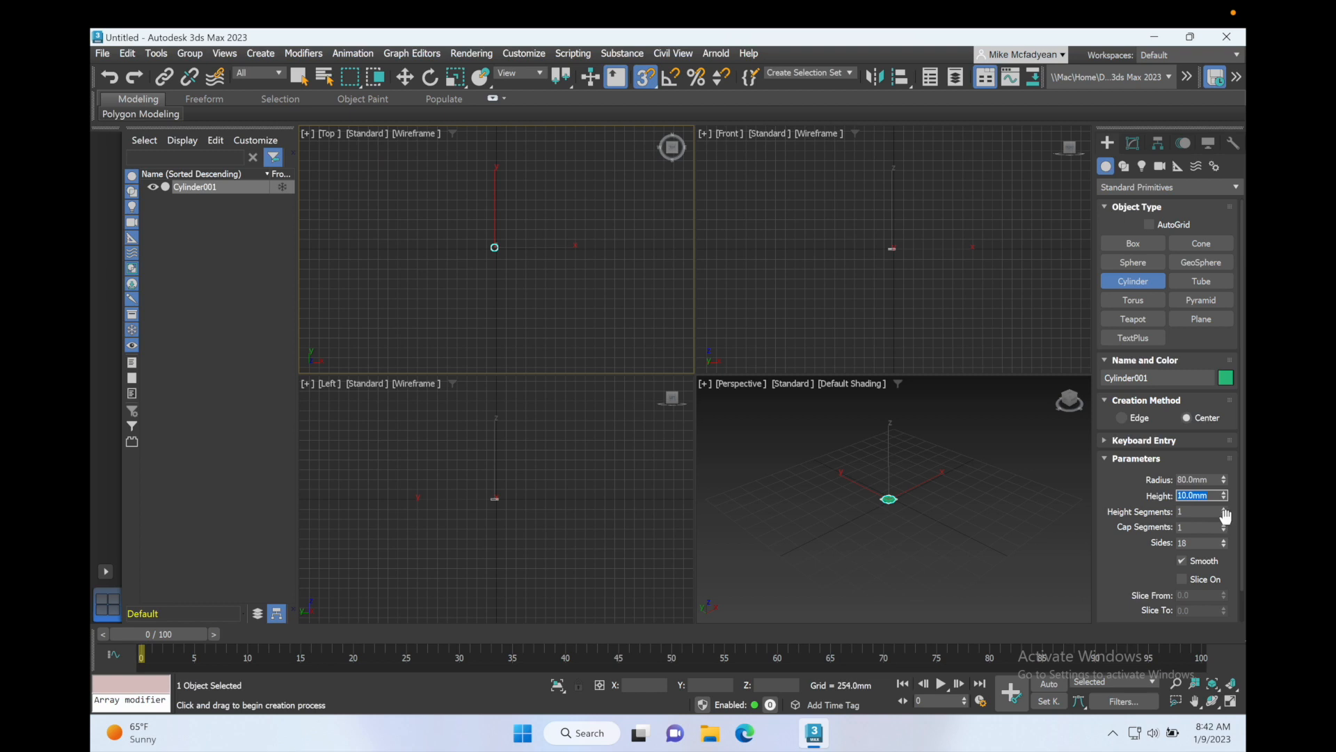
Step: Finish the cylinder and center it at the world origin by zeroing its X, Y and Z position in the Move transform type-in
{"action": "right_click", "coordinate": [487, 246]}
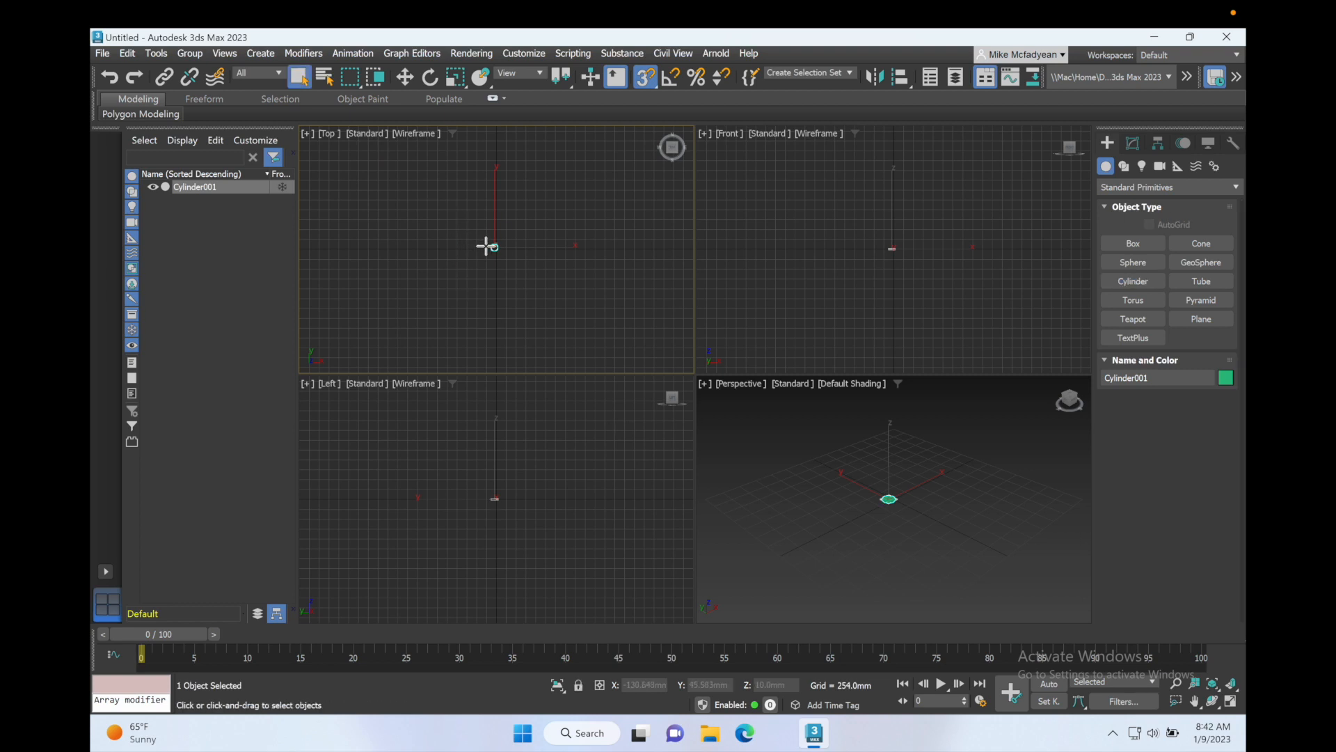
{"action": "key", "text": "z"}
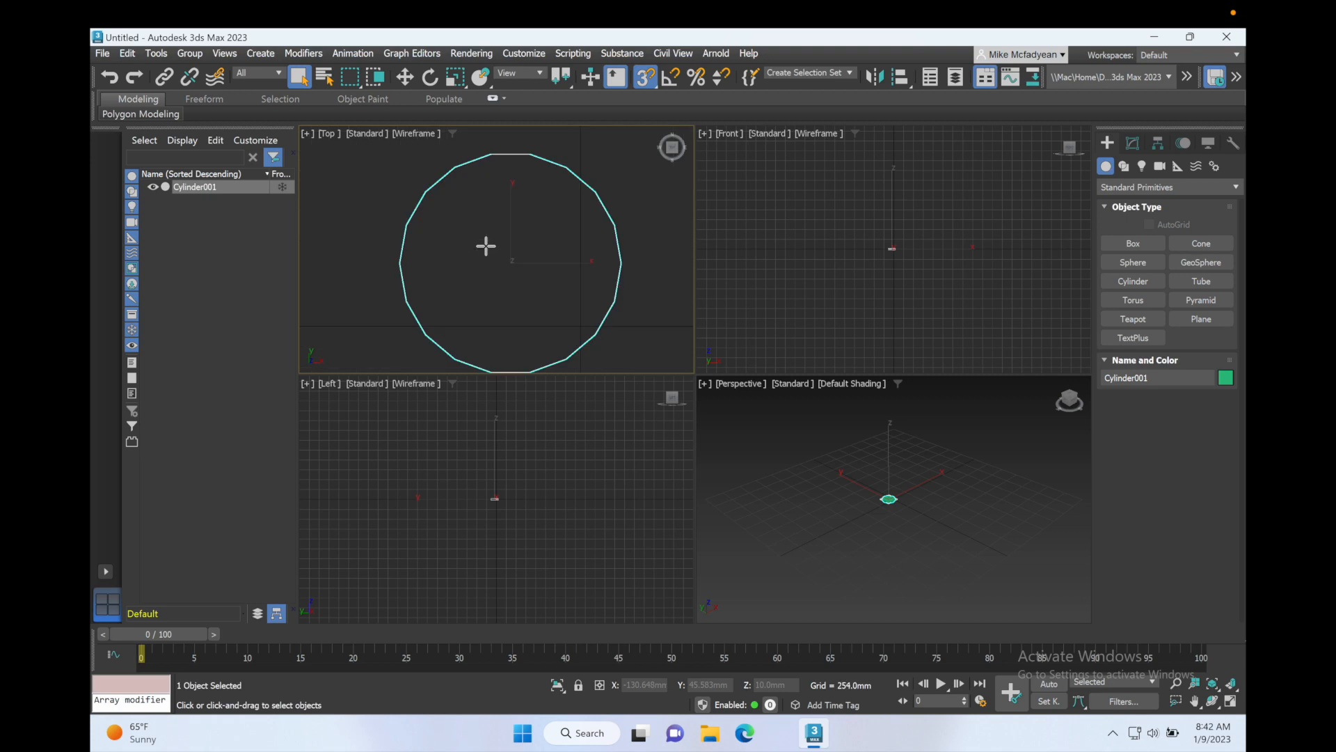
{"action": "key", "text": "alt+w"}
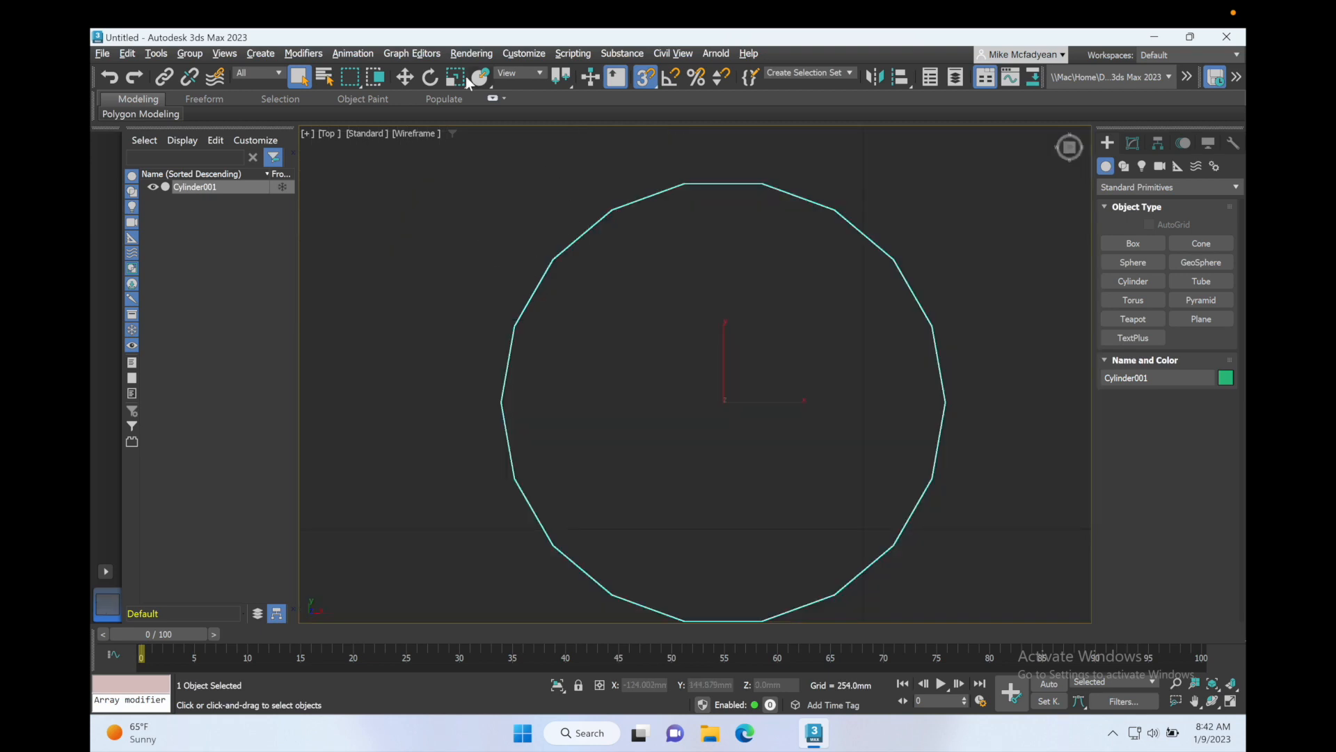
{"action": "right_click", "coordinate": [411, 79]}
{"action": "right_click", "coordinate": [840, 390]}
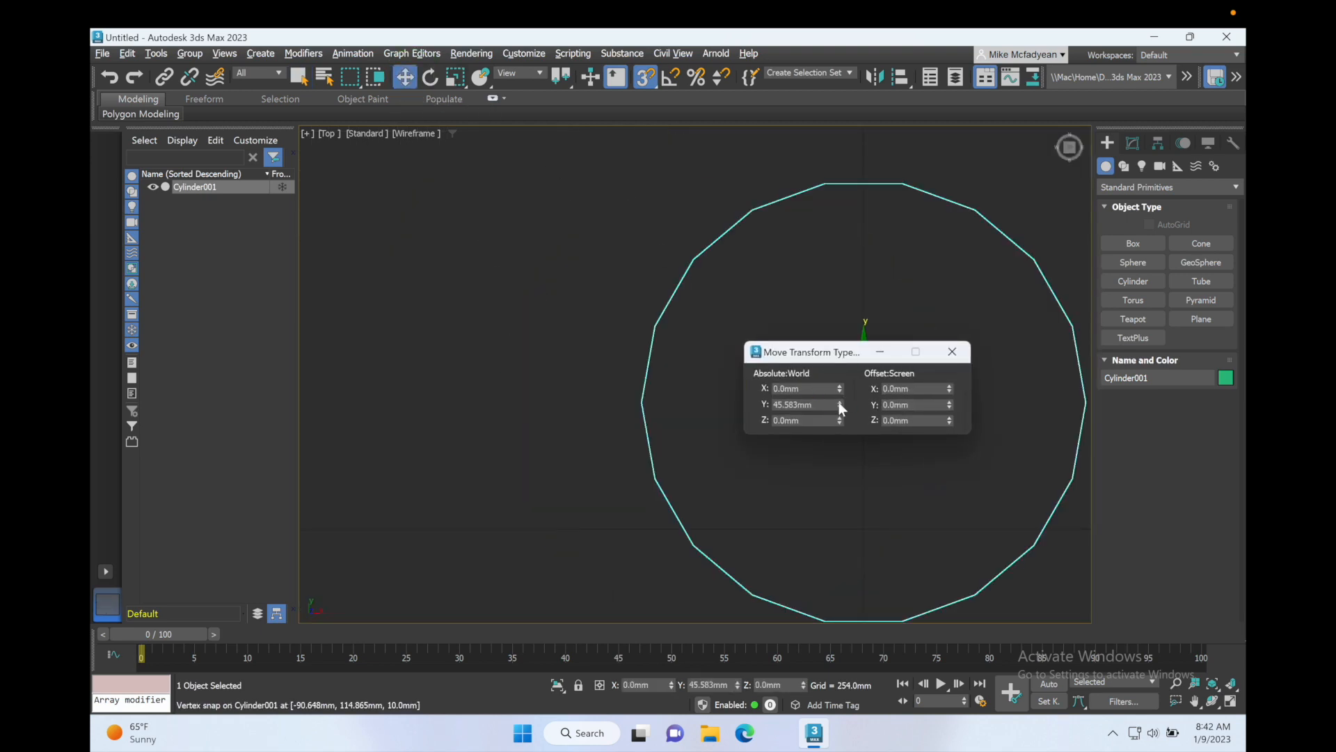
{"action": "right_click", "coordinate": [840, 405]}
{"action": "left_click", "coordinate": [951, 352]}
{"action": "middle_click_drag", "start_coordinate": [841, 424], "coordinate": [637, 313]}
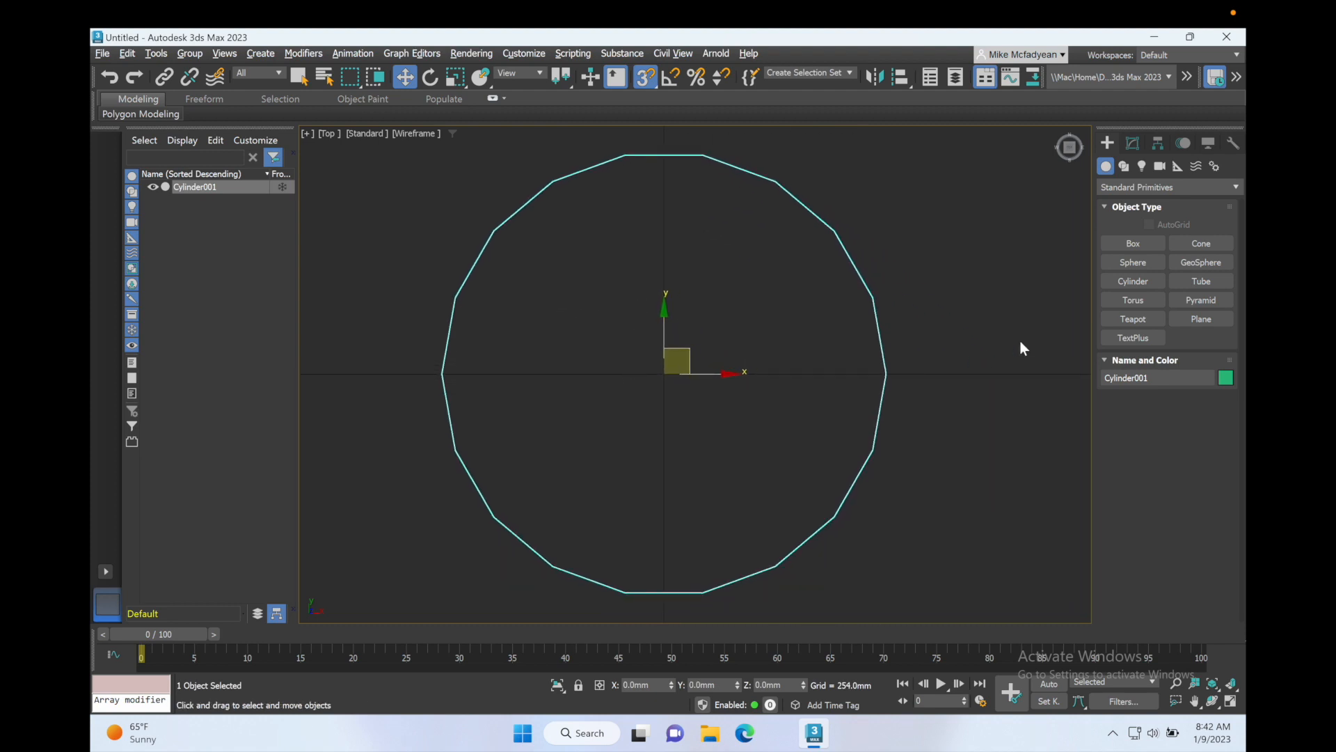
Step: Reduce the cylinder's number of sides to 6 to make a hexagonal base
{"action": "left_click", "coordinate": [1131, 144]}
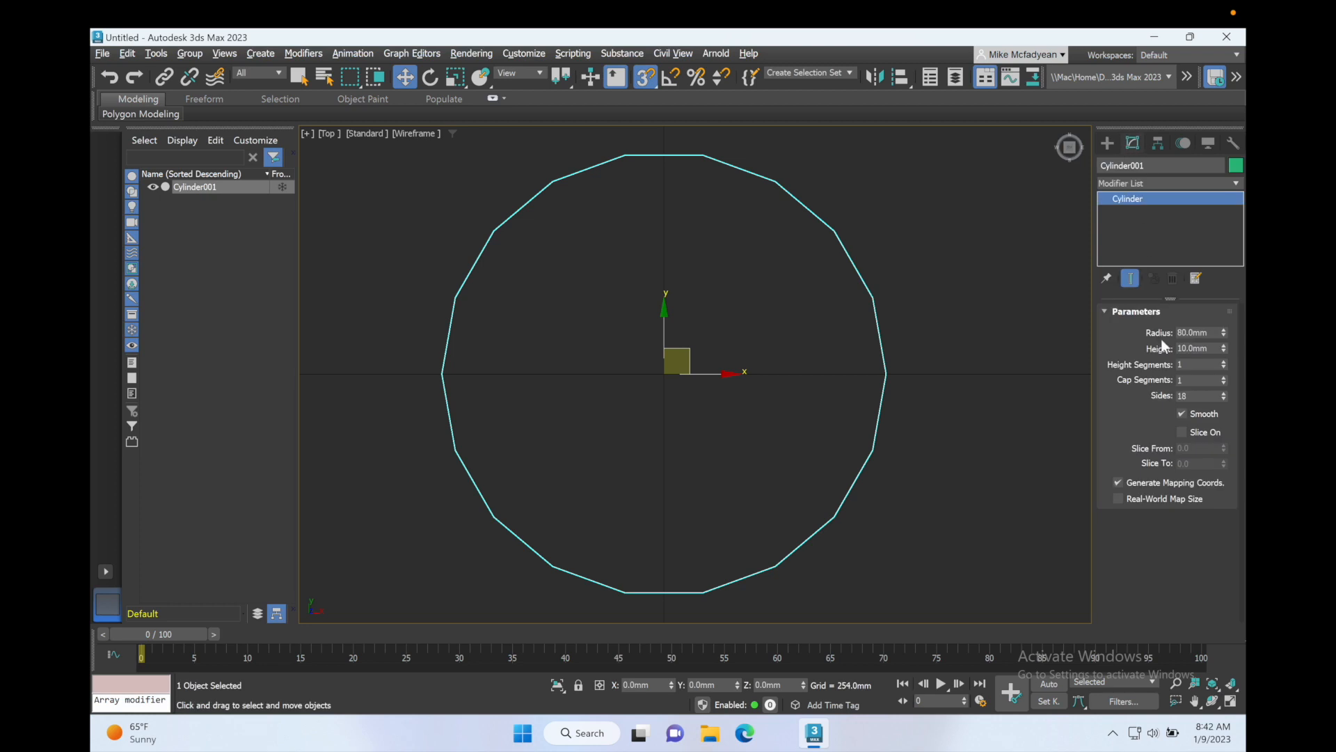
{"action": "left_click", "coordinate": [1223, 398]}
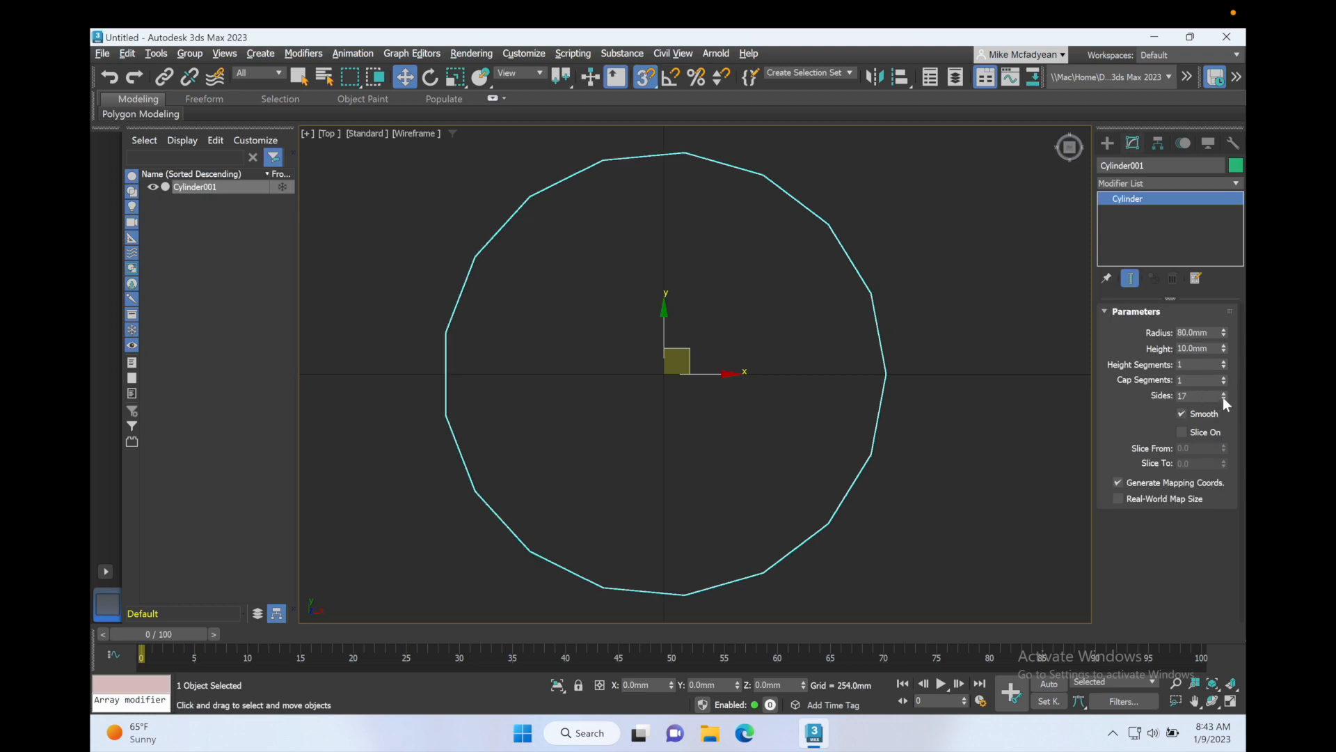
{"action": "left_click", "coordinate": [1222, 398]}
{"action": "left_click", "coordinate": [1223, 398]}
{"action": "left_click", "coordinate": [1223, 398]}
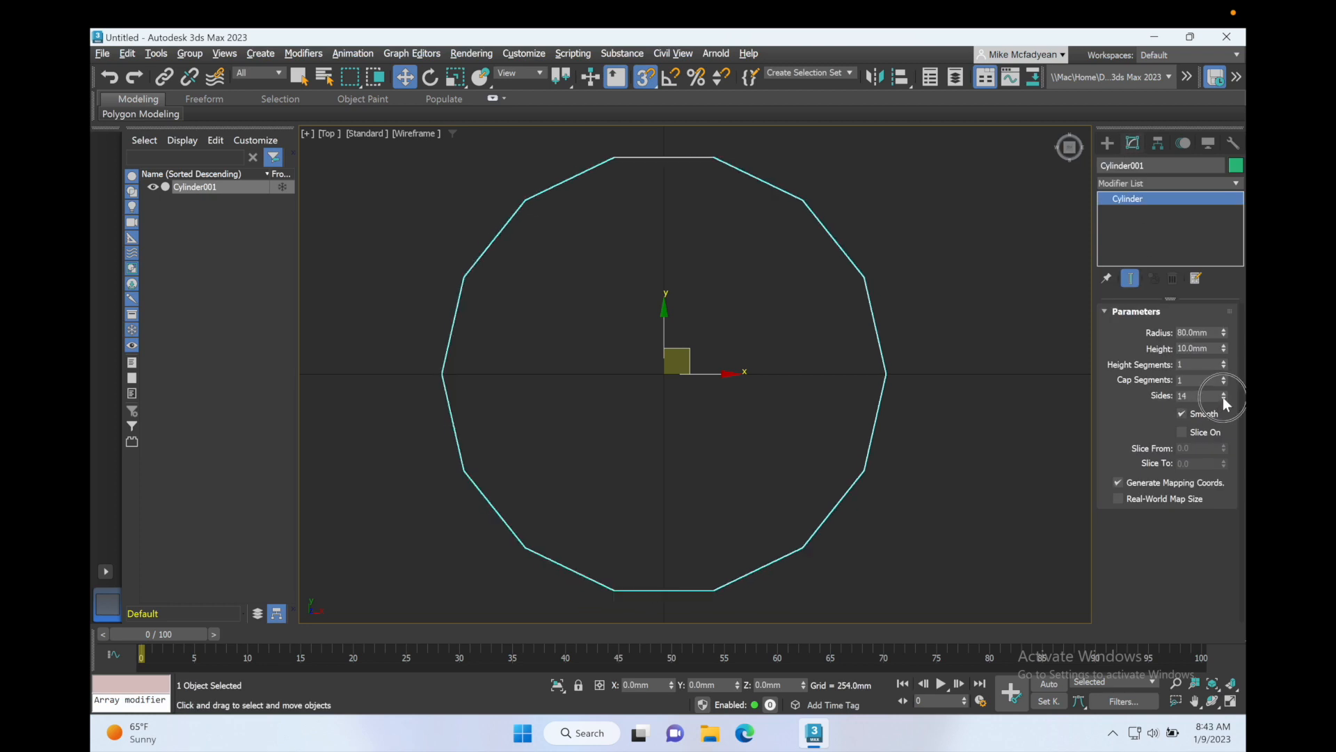
{"action": "left_click", "coordinate": [1223, 398]}
{"action": "left_click", "coordinate": [1223, 398]}
{"action": "left_click", "coordinate": [1223, 398]}
{"action": "left_click", "coordinate": [1223, 398]}
{"action": "left_click", "coordinate": [1222, 398]}
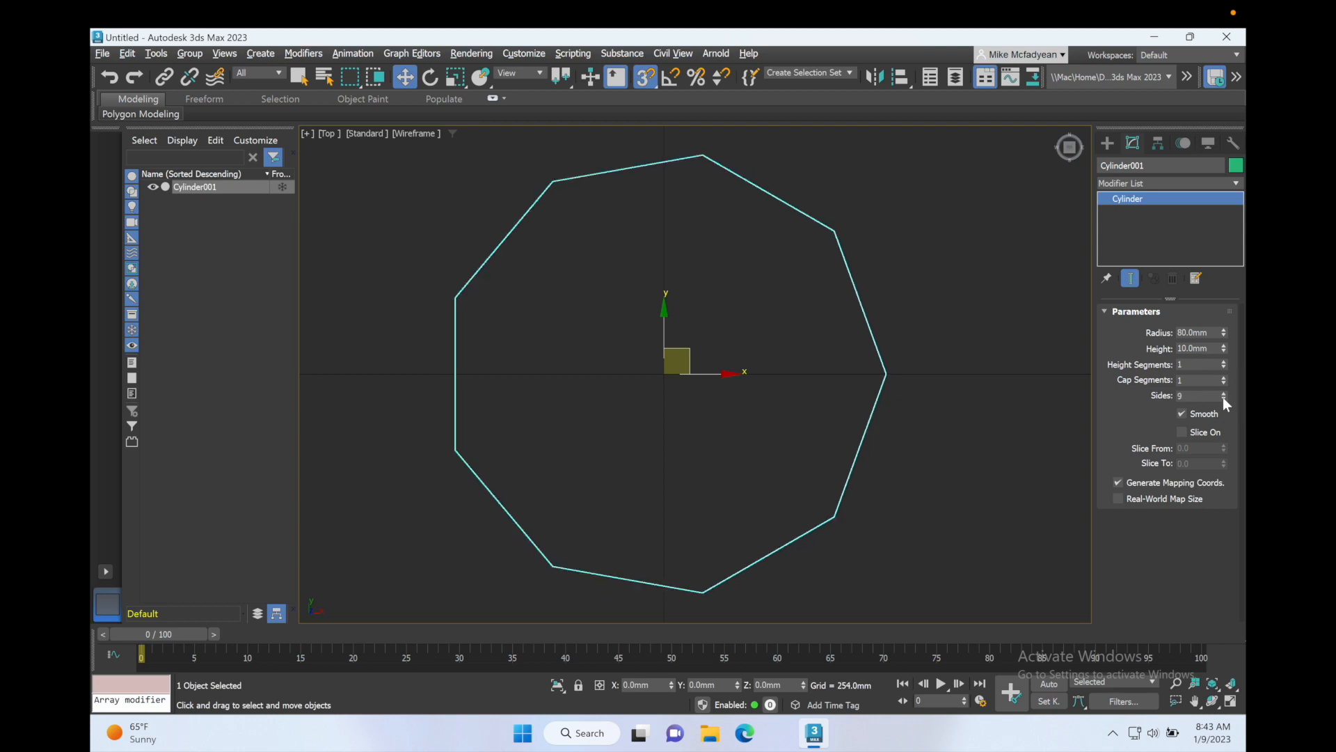
{"action": "left_click", "coordinate": [1222, 398]}
{"action": "left_click", "coordinate": [1223, 398]}
{"action": "left_click", "coordinate": [1223, 399]}
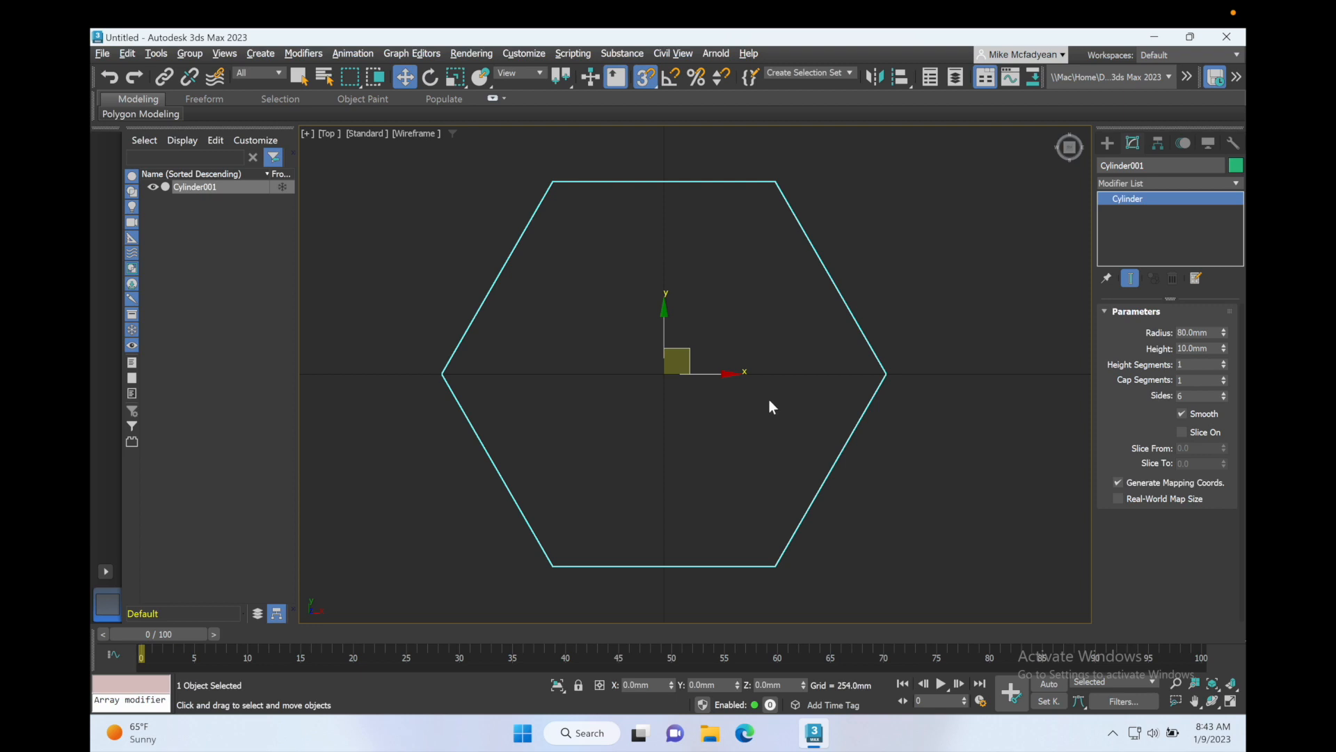
Step: Add an Edit Poly modifier to the cylinder in the Perspective view
{"action": "key", "text": "alt+w"}
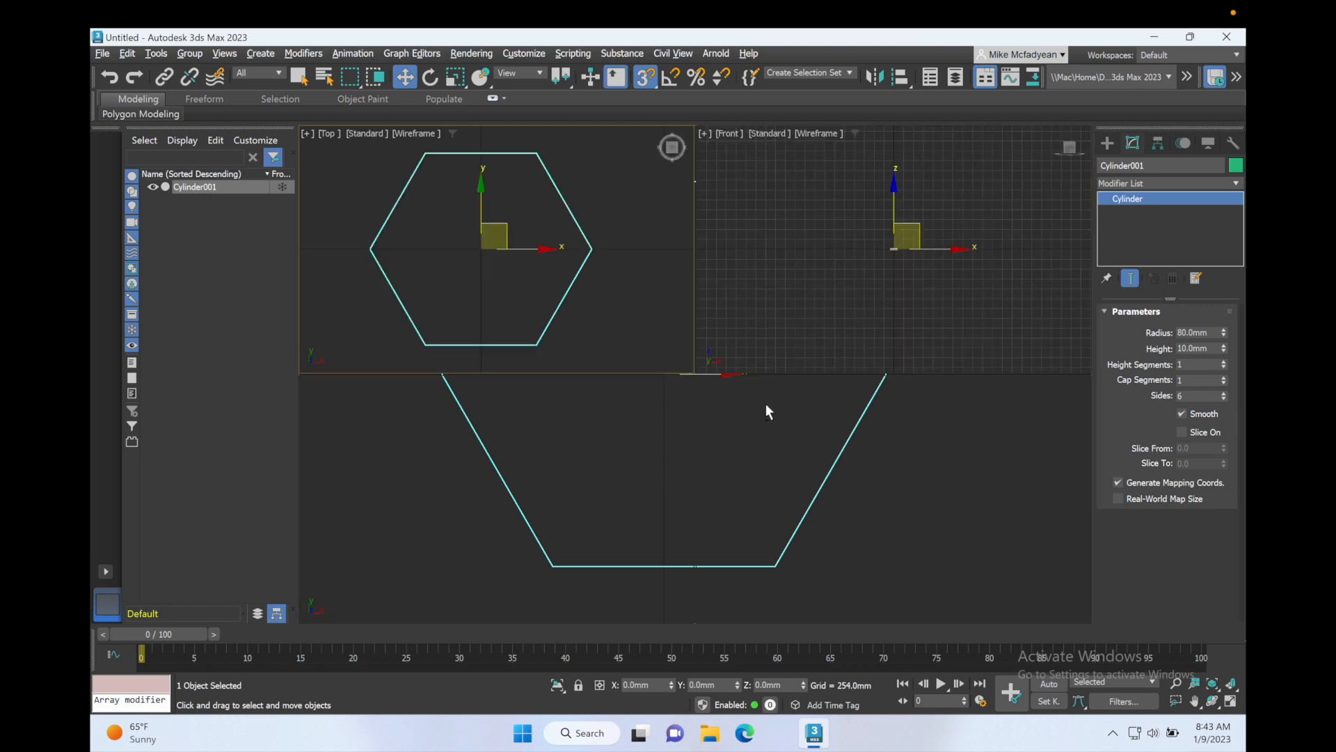
{"action": "key", "text": "alt+w"}
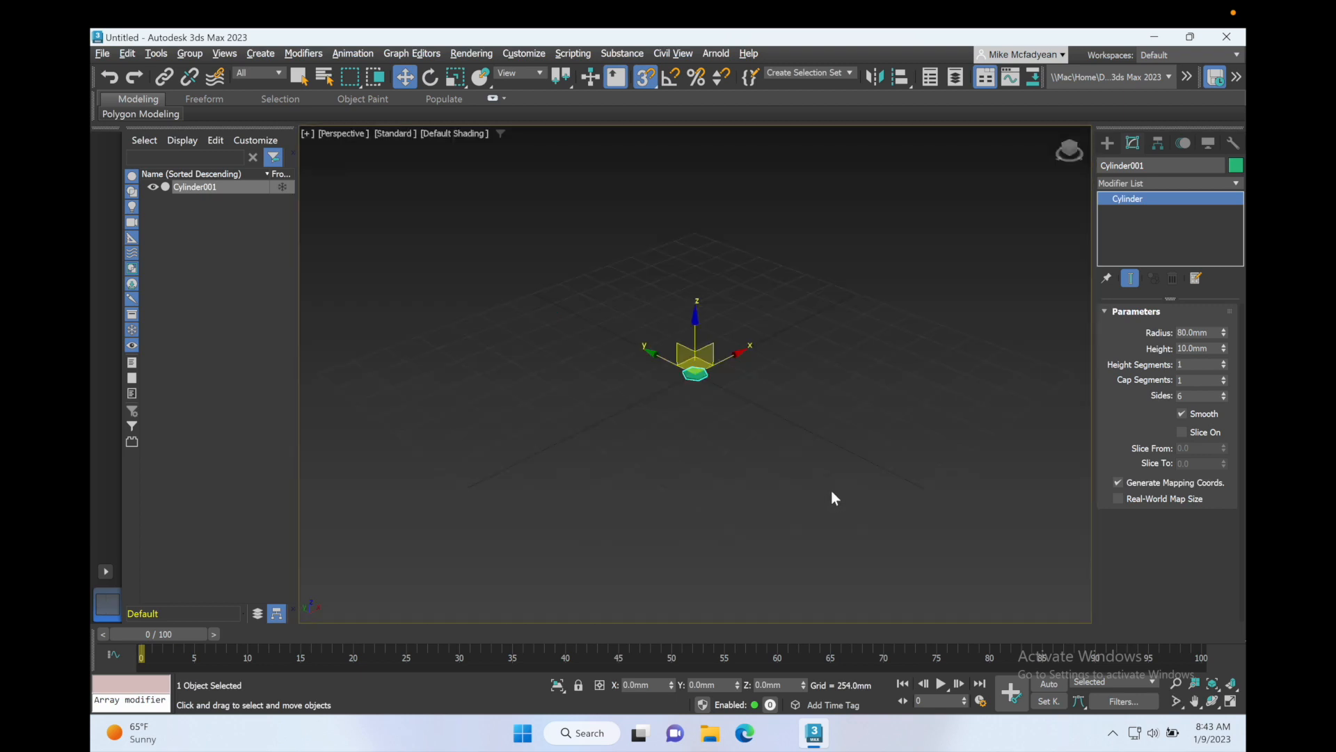
{"action": "key", "text": "z"}
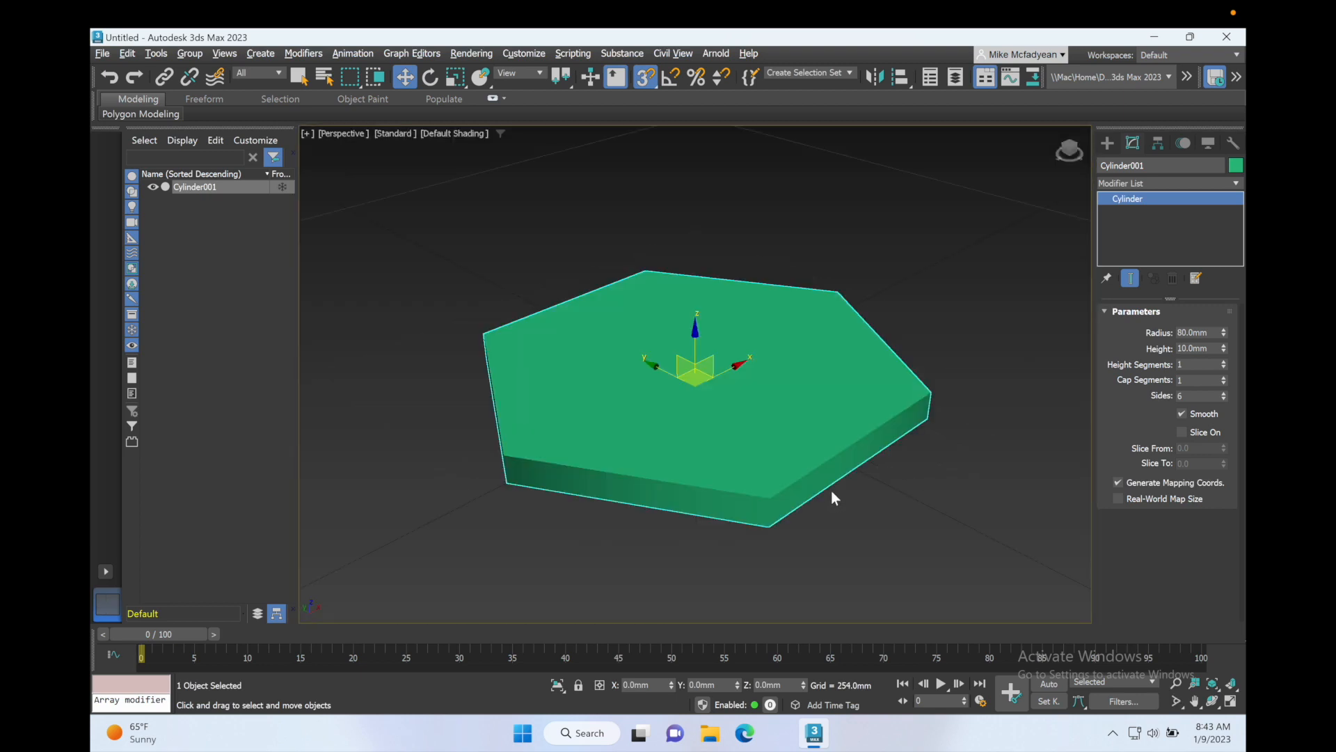
{"action": "left_click", "coordinate": [1235, 185]}
{"action": "key", "text": "e"}
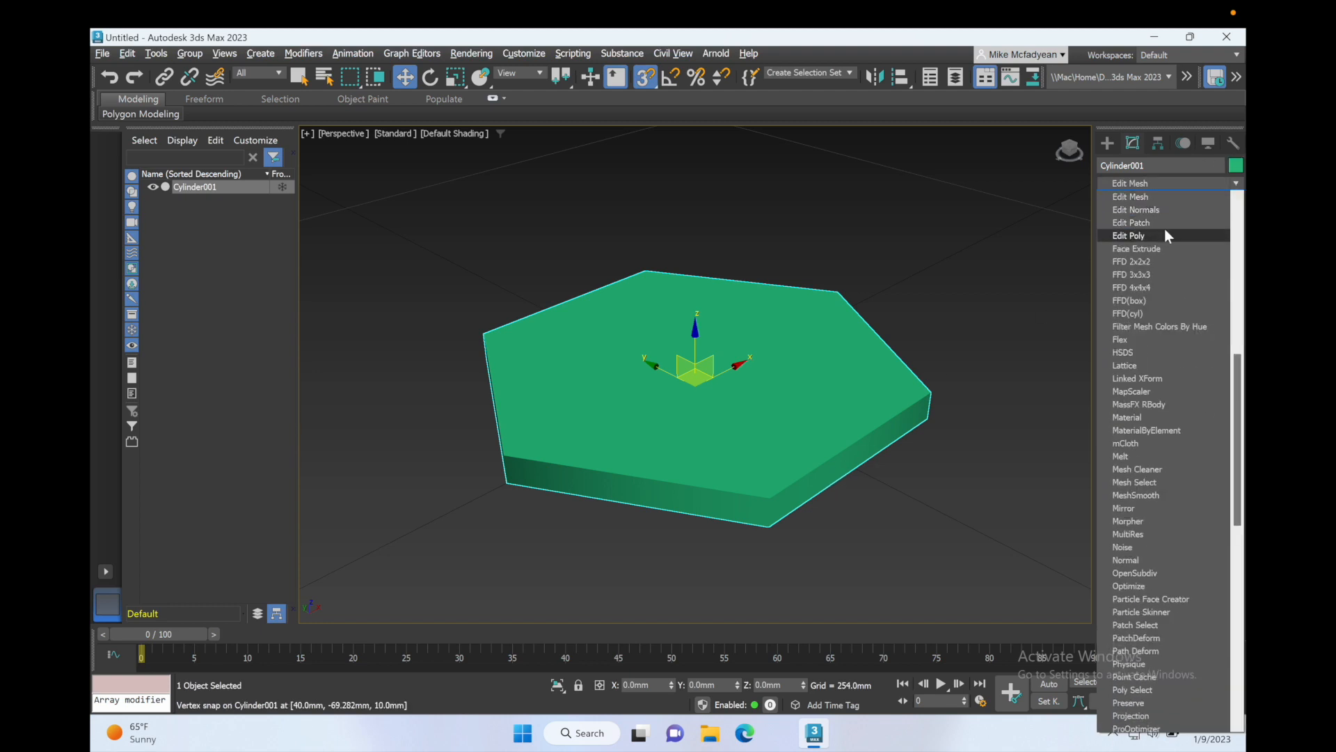
{"action": "left_click", "coordinate": [1163, 235]}
{"action": "left_click", "coordinate": [1119, 198]}
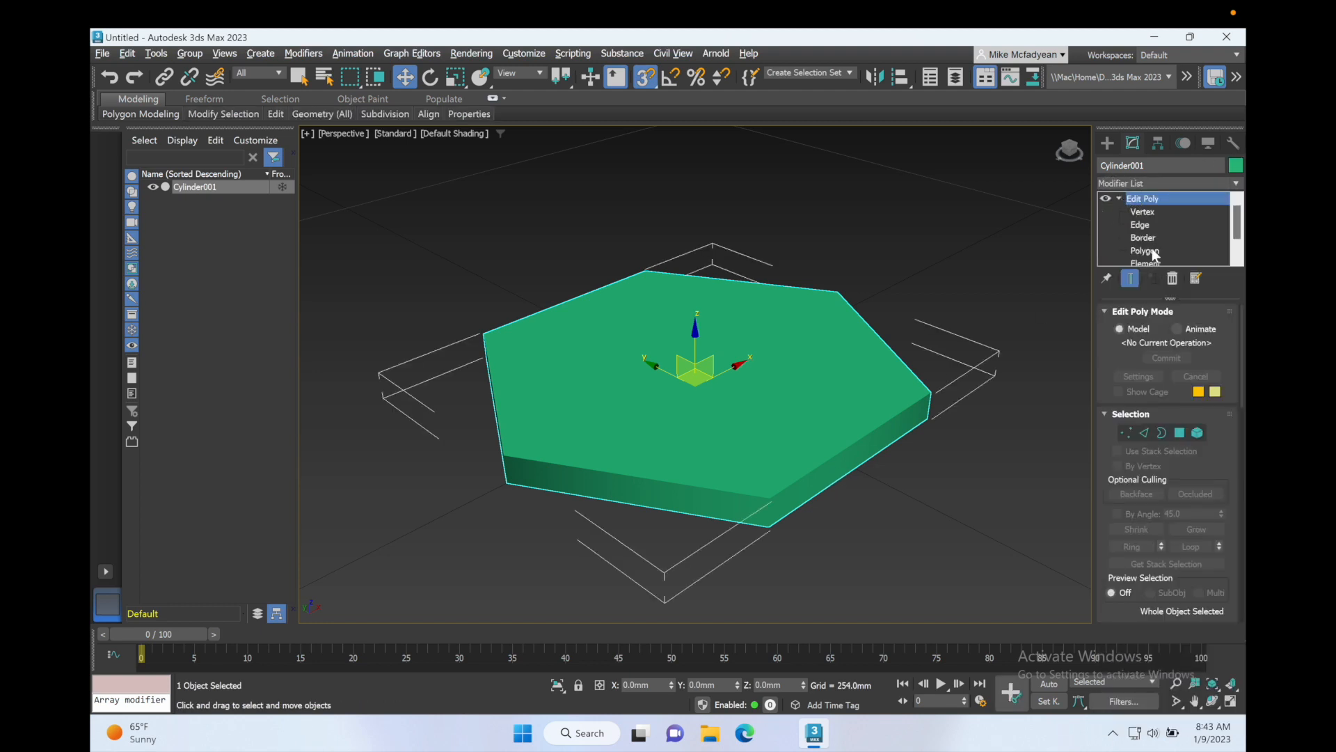
Step: Select the cylinder's top hexagonal polygon at Polygon sub-object level
{"action": "left_click", "coordinate": [1148, 251]}
{"action": "middle_click_drag", "start_coordinate": [765, 379], "coordinate": [776, 352], "text": "alt"}
{"action": "left_click", "coordinate": [775, 353]}
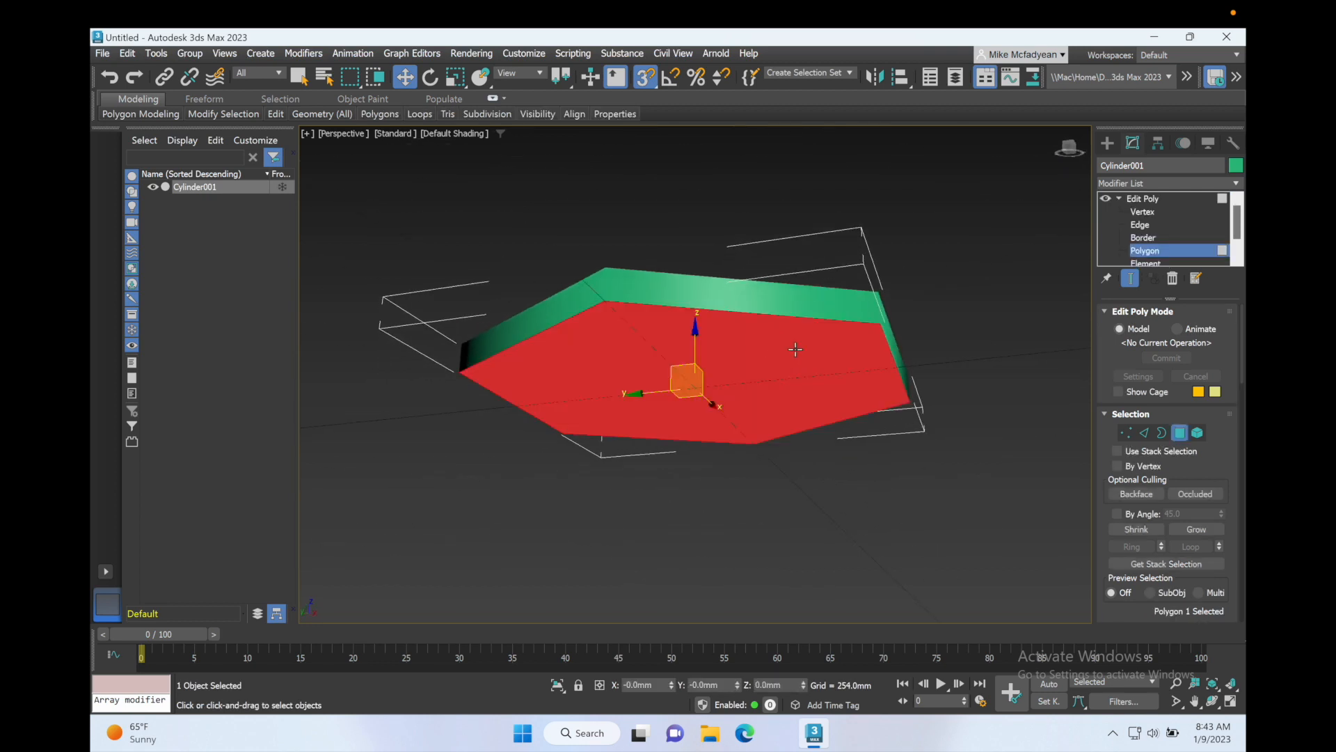
{"action": "left_click", "coordinate": [1204, 529]}
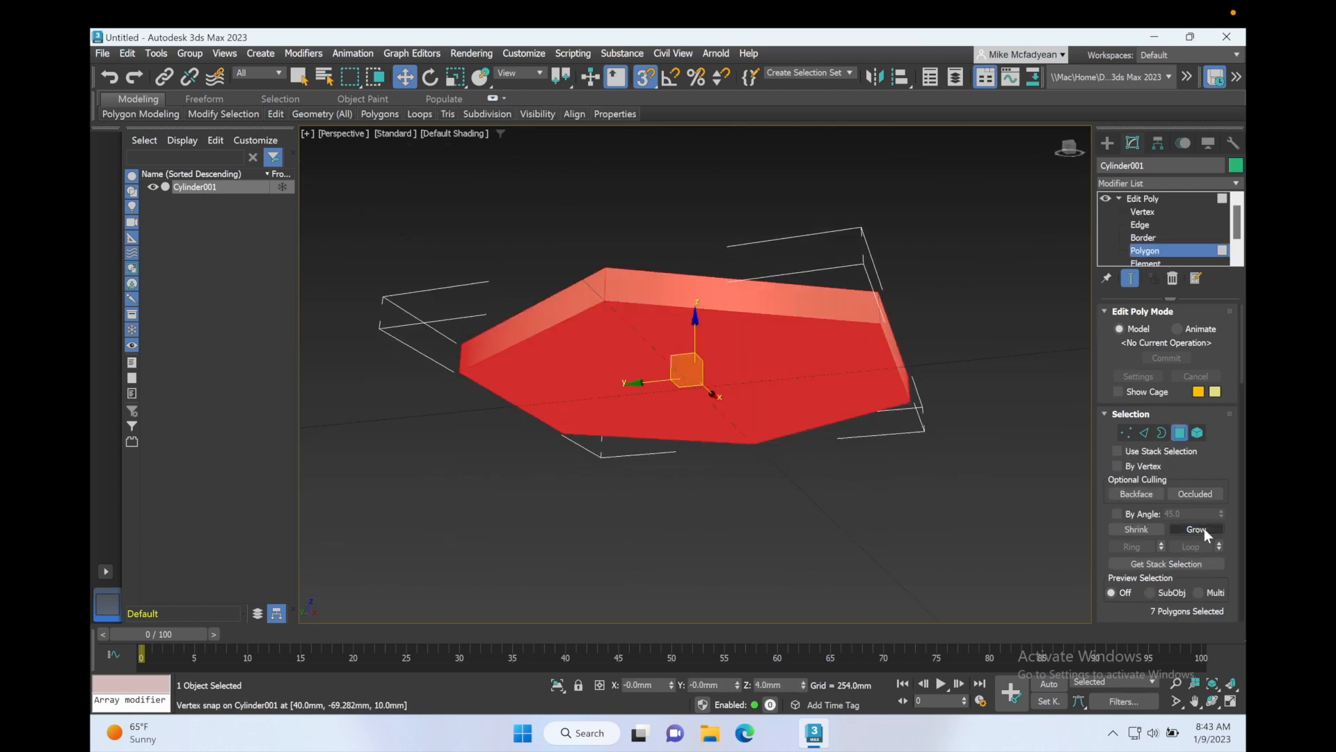
{"action": "left_click", "coordinate": [1026, 453]}
{"action": "middle_click_drag", "start_coordinate": [862, 313], "coordinate": [785, 383], "text": "alt"}
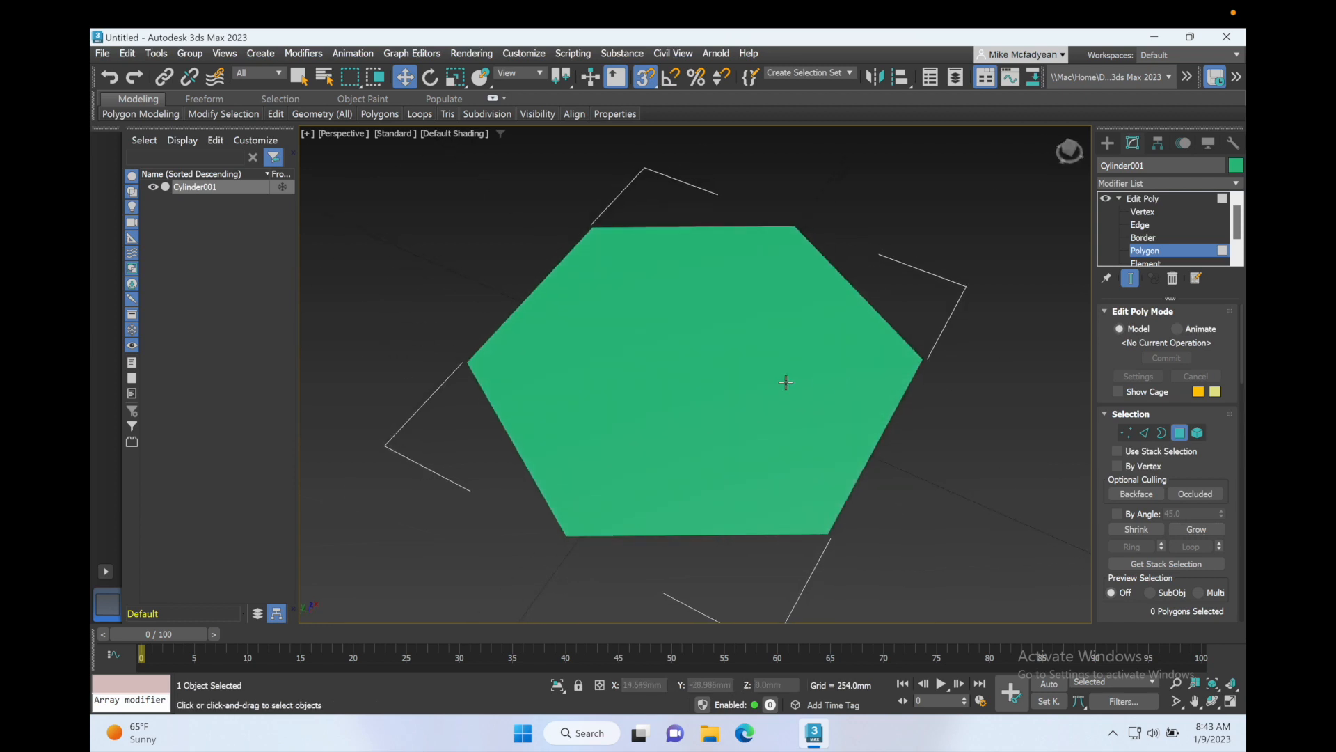
{"action": "left_click", "coordinate": [786, 382]}
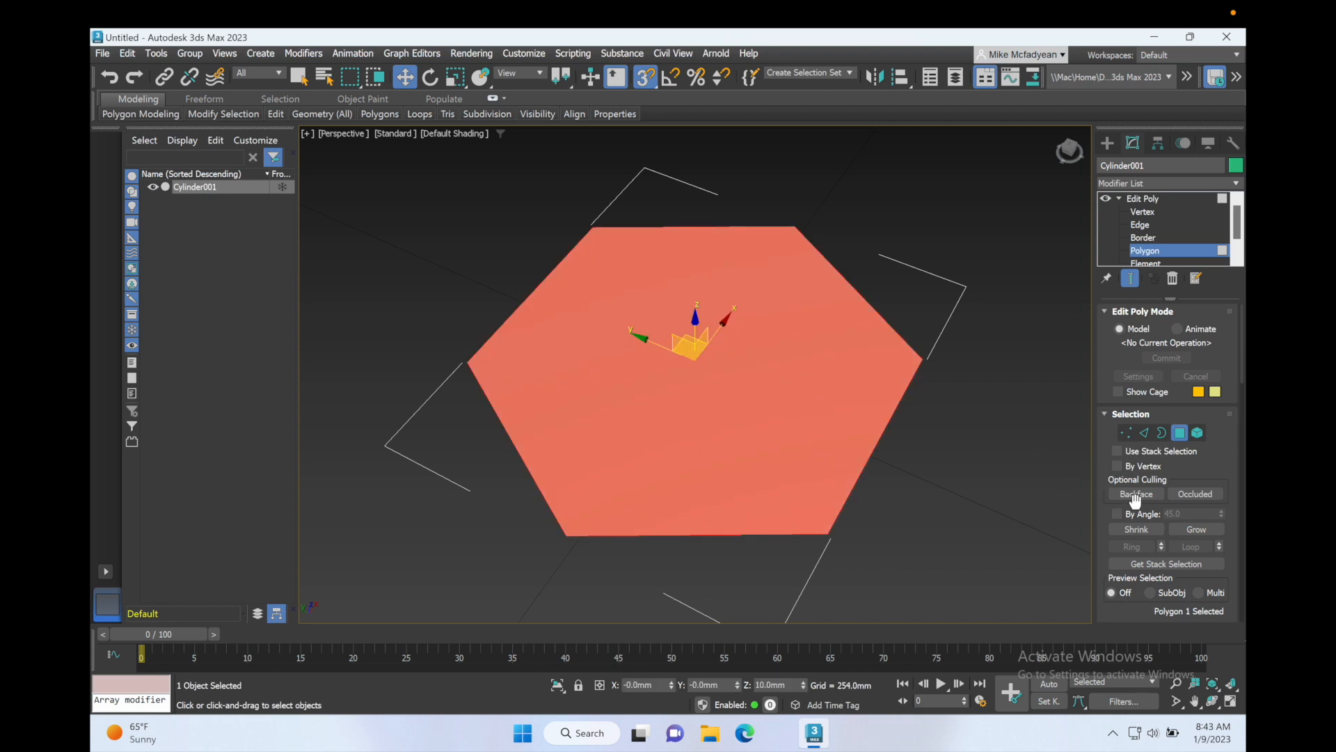
Step: Move the top polygon vertically in the Left view with snapping off, ending at about 0.1 mm height
{"action": "key", "text": "alt+w"}
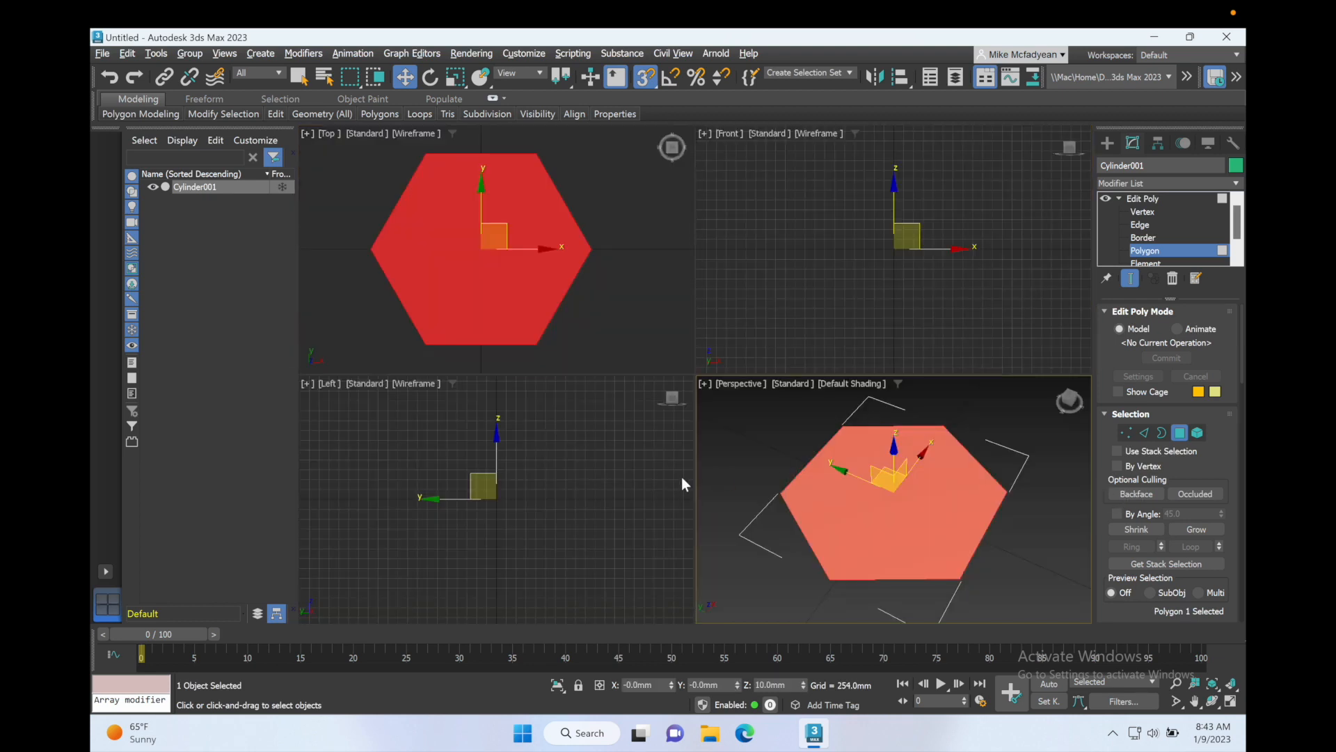
{"action": "right_click", "coordinate": [611, 469]}
{"action": "key", "text": "alt+w"}
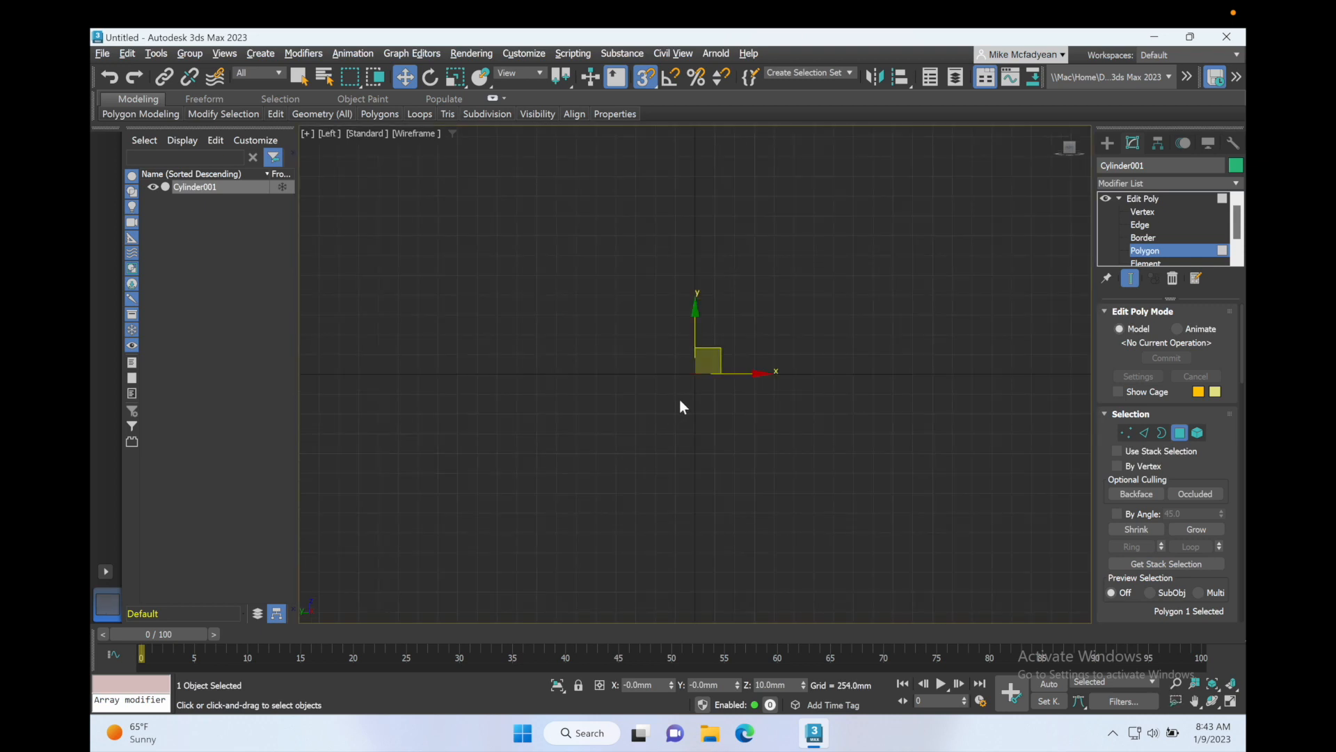
{"action": "scroll", "coordinate": [681, 400], "scroll_direction": "up", "scroll_amount": 2}
{"action": "middle_click_drag", "start_coordinate": [770, 315], "coordinate": [691, 422]}
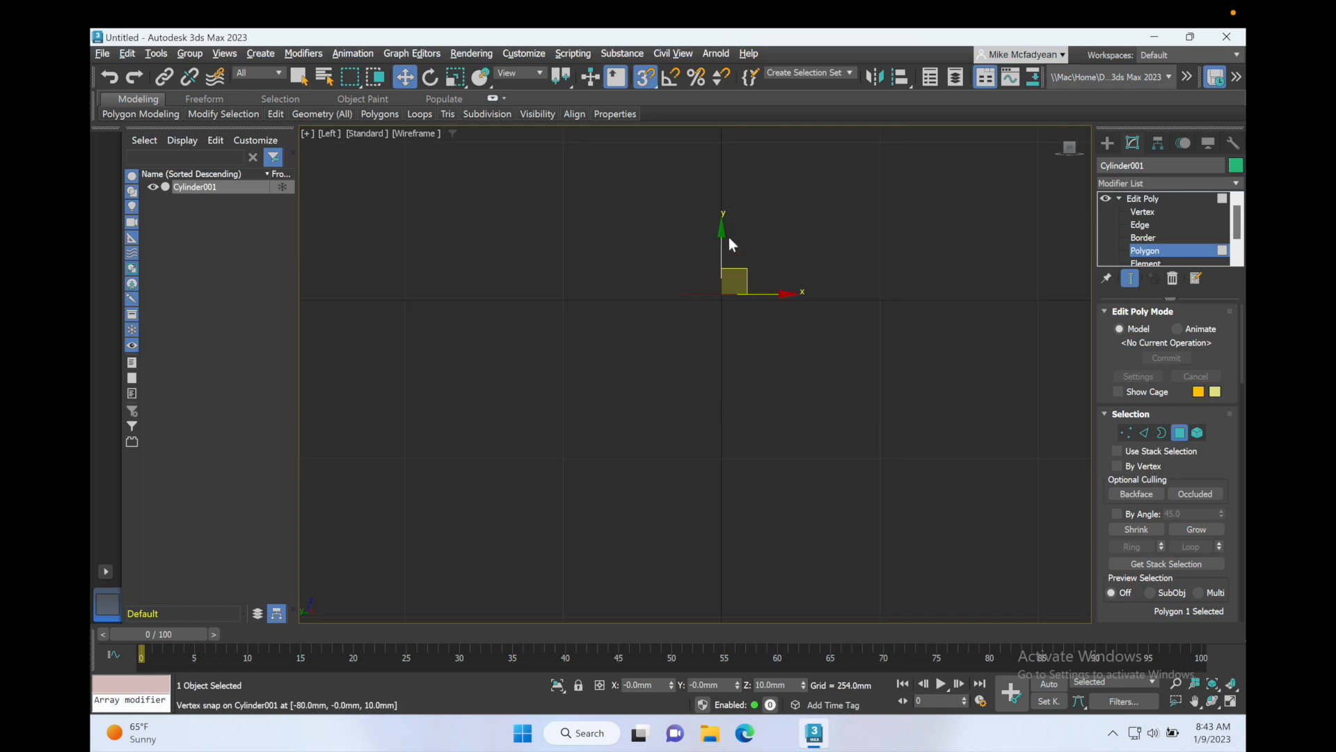
{"action": "left_click_drag", "start_coordinate": [721, 240], "coordinate": [725, 256]}
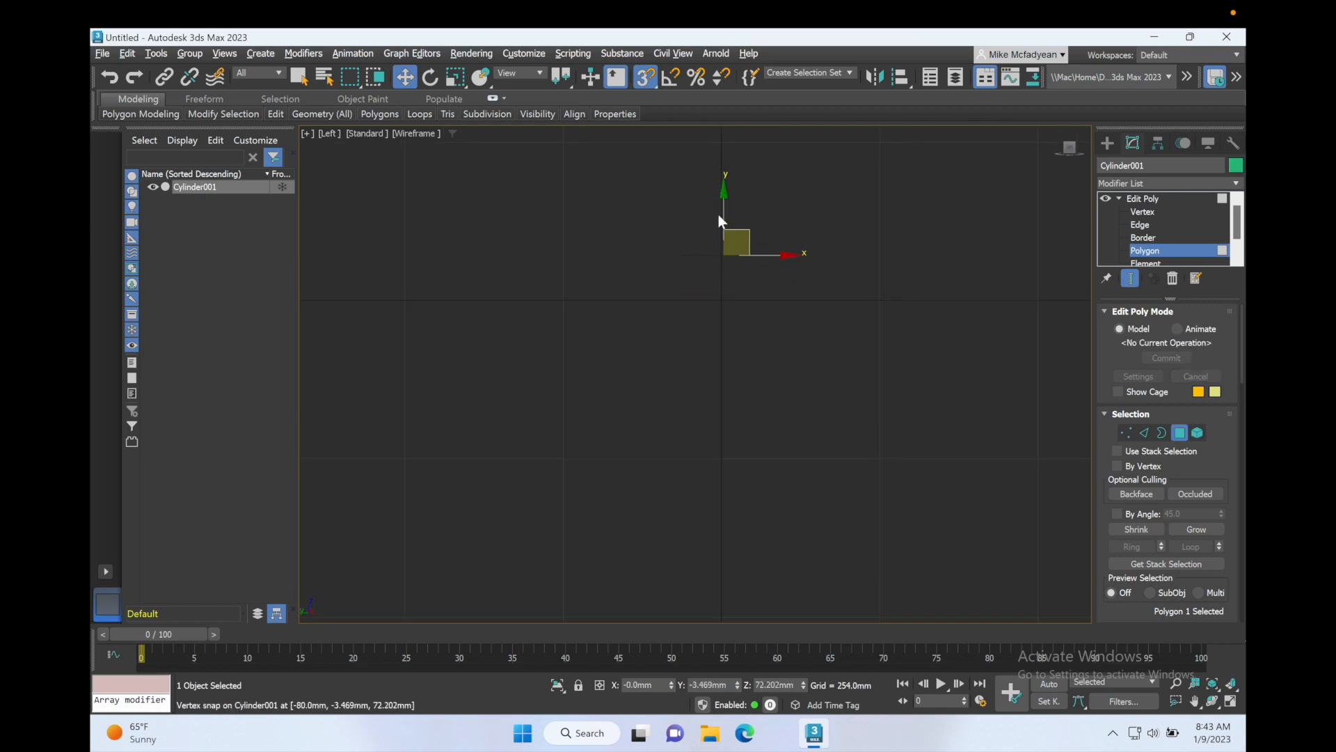
{"action": "left_click_drag", "start_coordinate": [722, 208], "coordinate": [708, 148]}
{"action": "left_click", "coordinate": [645, 76]}
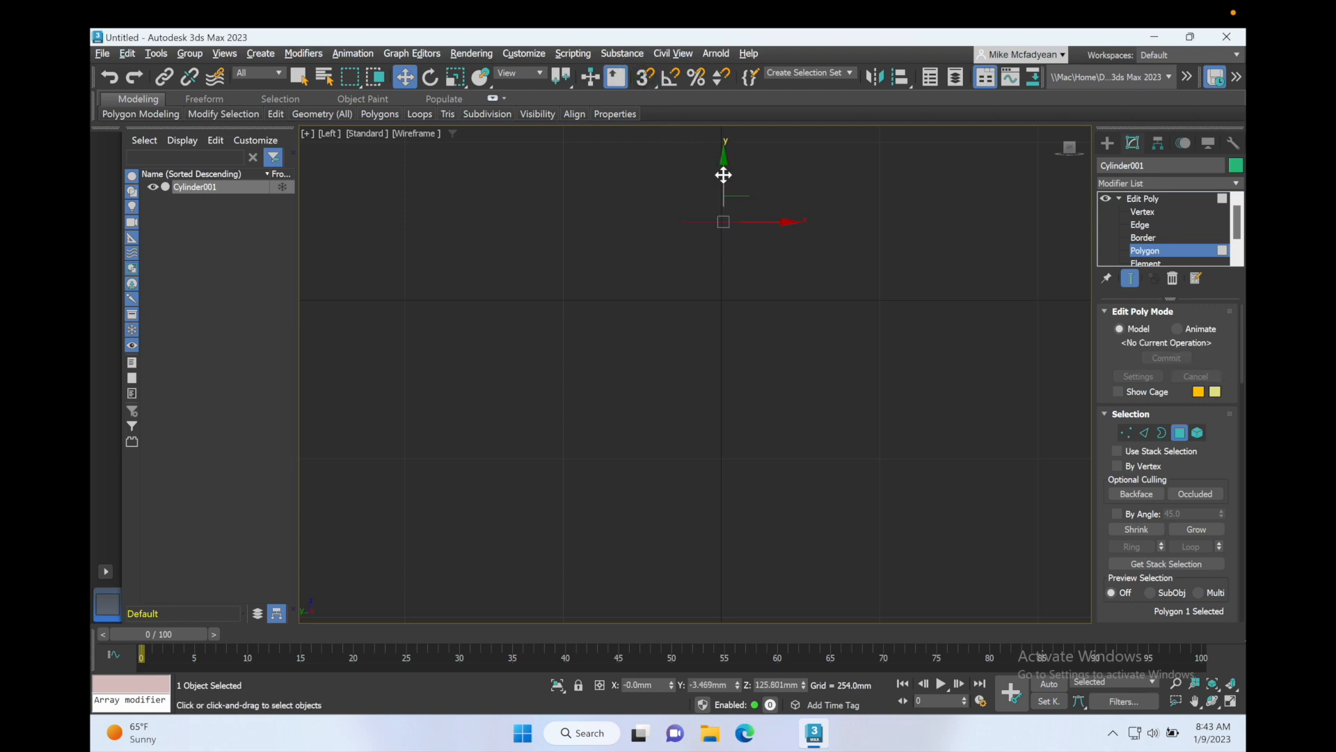
{"action": "left_click_drag", "start_coordinate": [725, 192], "coordinate": [725, 253]}
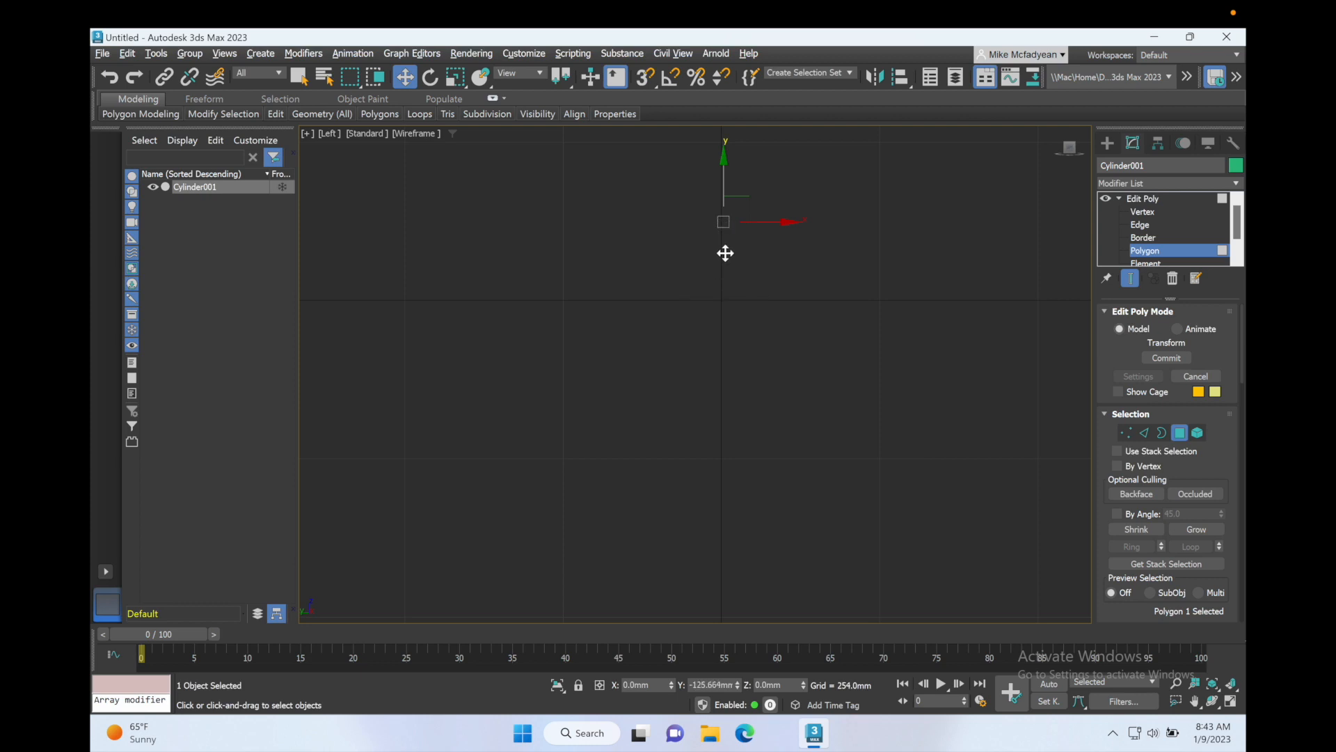
{"action": "key", "text": "ctrl+z"}
Step: Bevel the top polygon upward and outward in the Left view, applying several segments with height about 150.7 mm and outline about 40.6 mm
{"action": "key", "text": "alt+w"}
{"action": "right_click", "coordinate": [752, 478]}
{"action": "key", "text": "alt+w"}
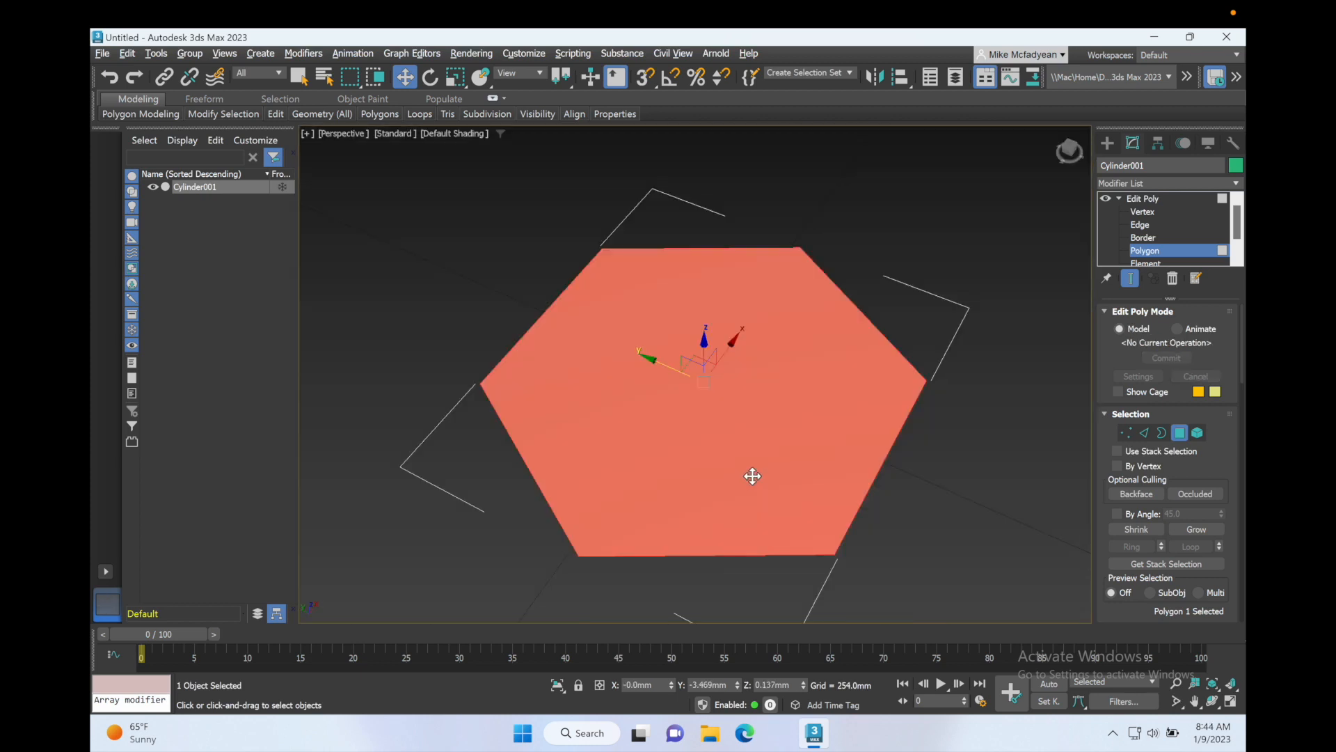
{"action": "scroll", "coordinate": [769, 440], "scroll_direction": "down", "scroll_amount": 3}
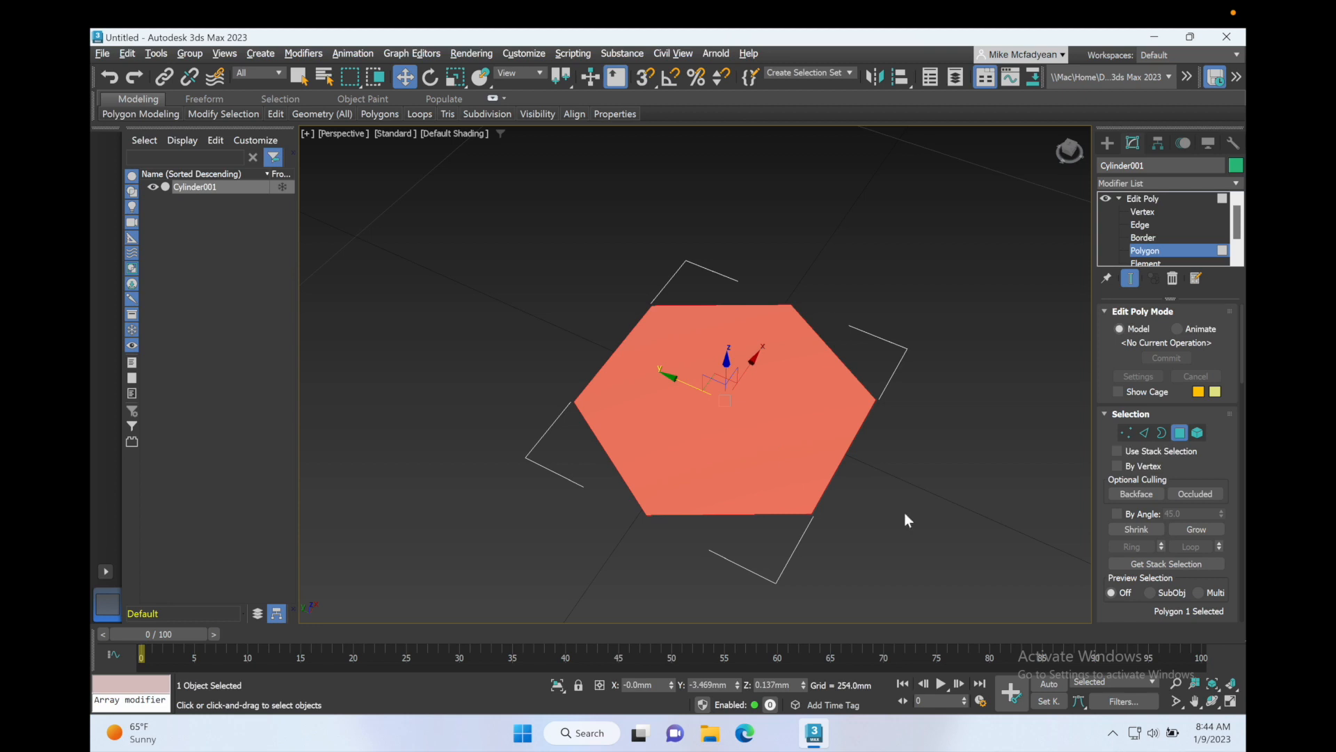
{"action": "scroll", "coordinate": [1198, 465], "scroll_direction": "down", "scroll_amount": 5}
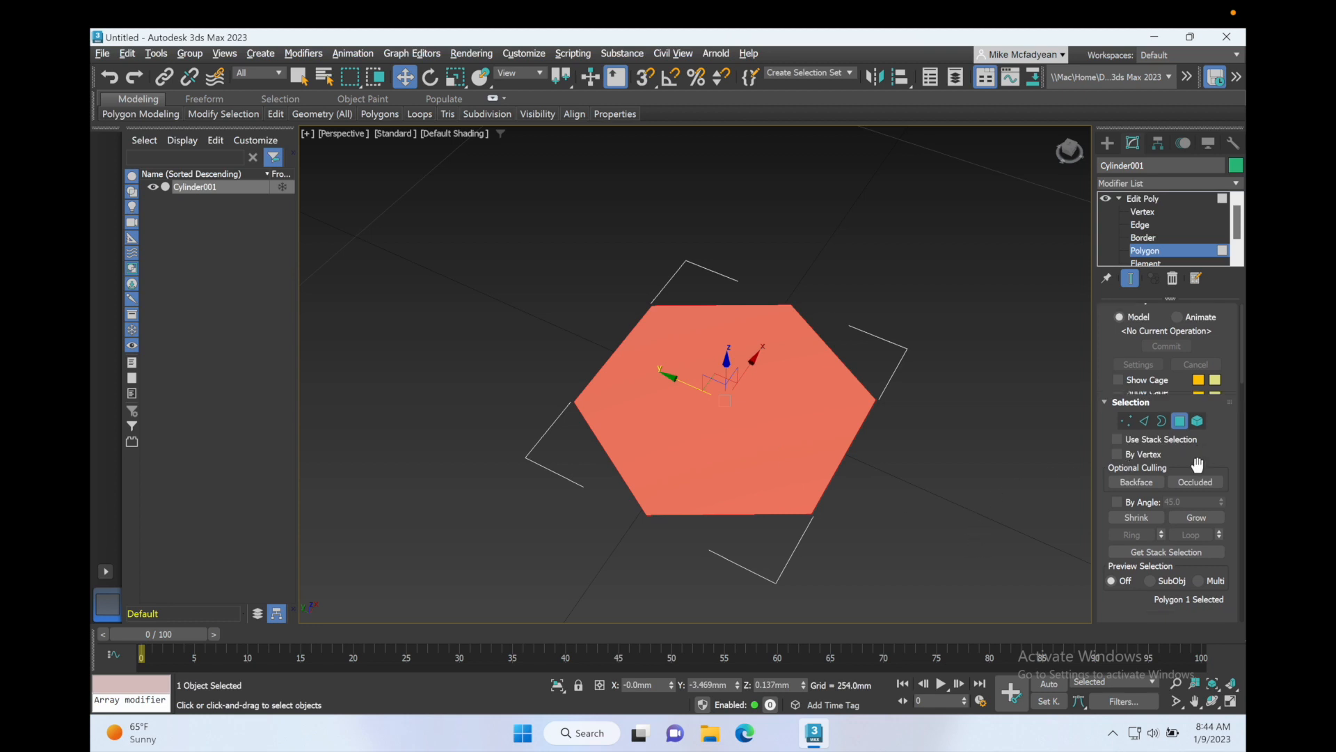
{"action": "key", "text": "alt+w"}
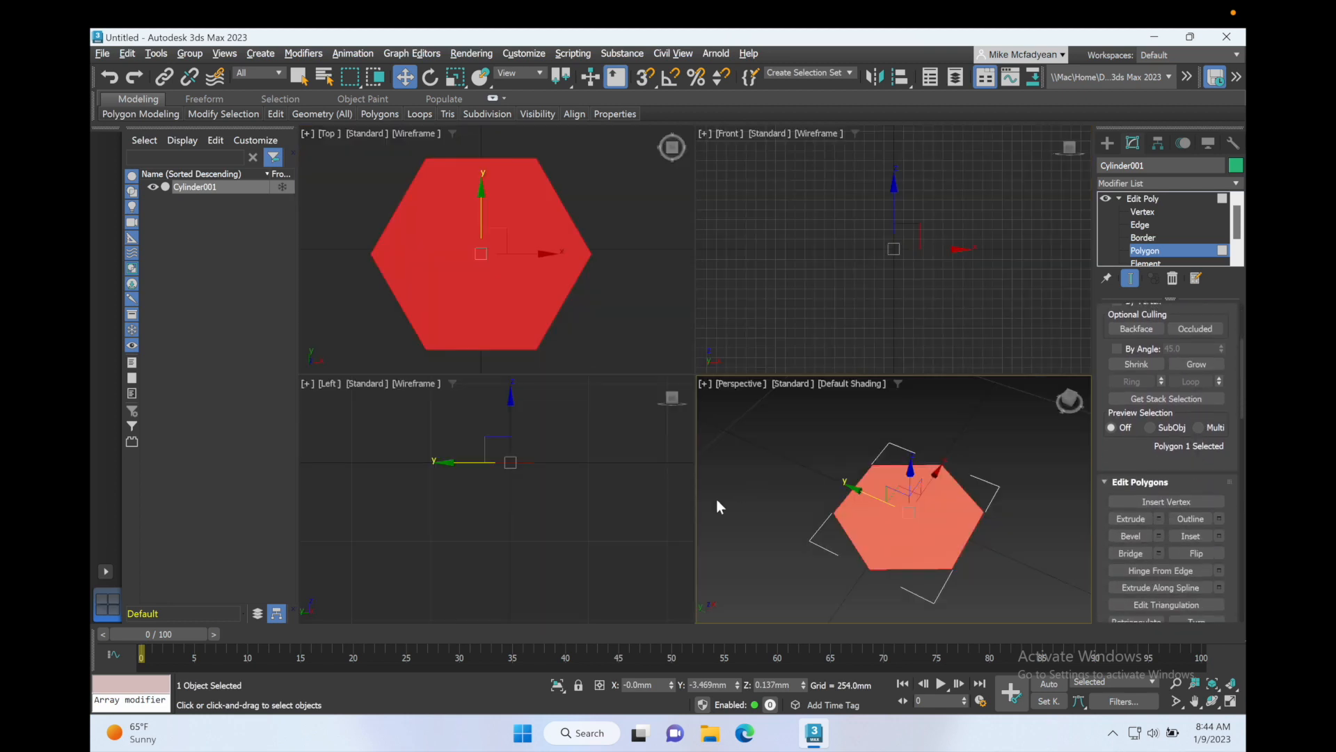
{"action": "right_click", "coordinate": [565, 526]}
{"action": "key", "text": "alt+w"}
{"action": "middle_click_drag", "start_coordinate": [647, 477], "coordinate": [663, 593]}
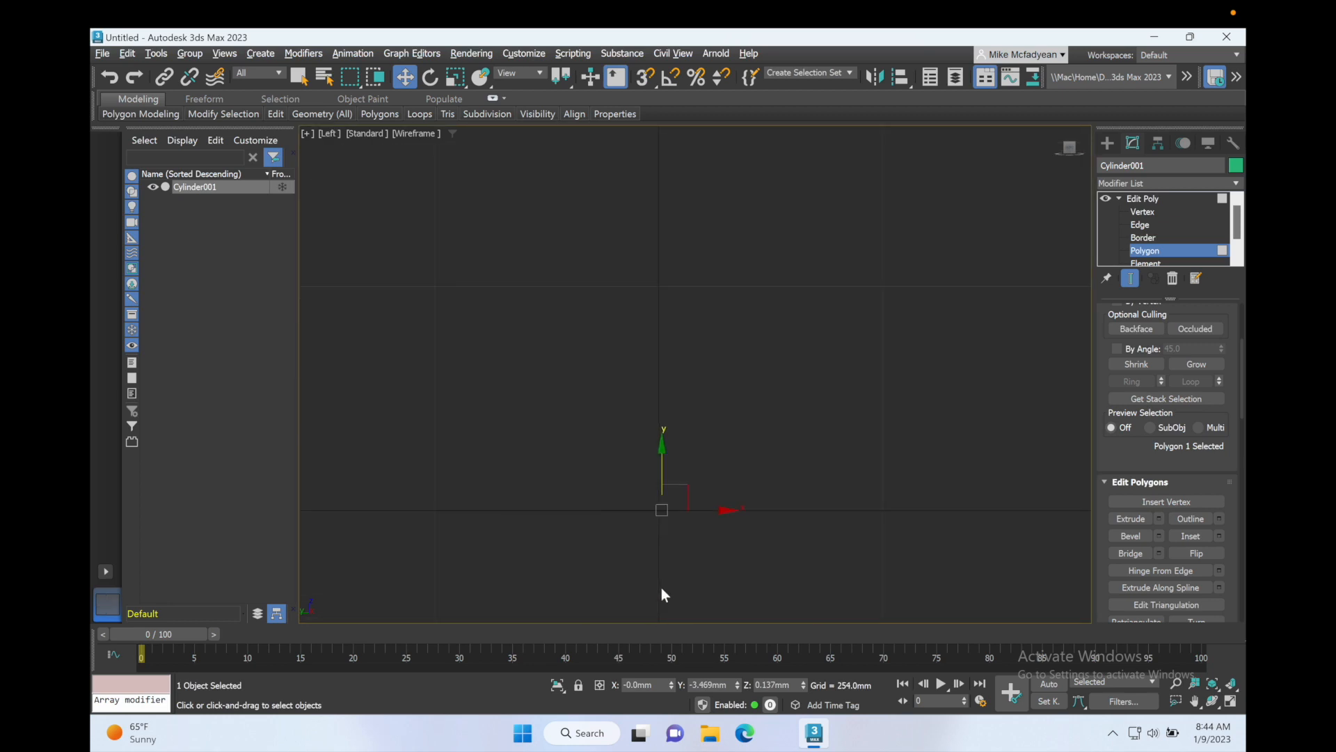
{"action": "left_click", "coordinate": [1158, 535]}
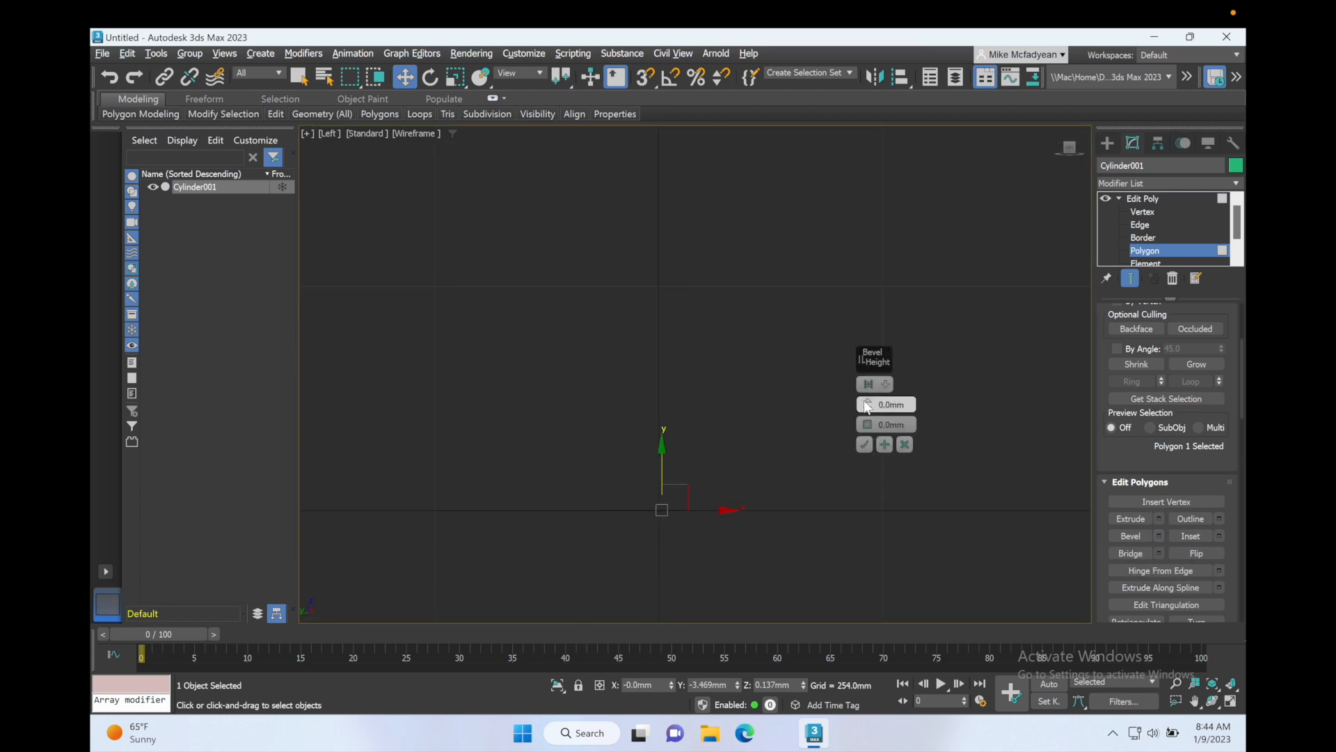
{"action": "left_click_drag", "start_coordinate": [865, 401], "coordinate": [870, 306]}
{"action": "left_click", "coordinate": [879, 443]}
{"action": "left_click", "coordinate": [884, 444]}
{"action": "left_click", "coordinate": [884, 444]}
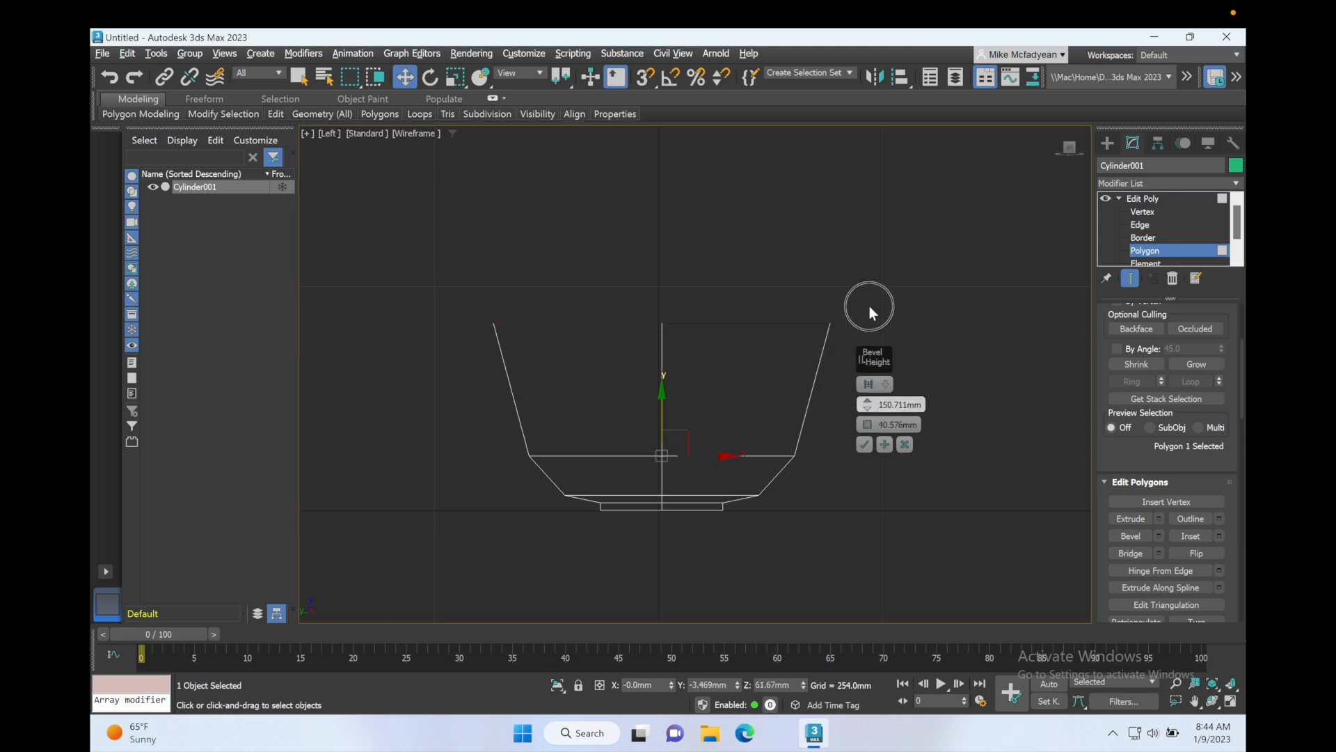
Step: Set the bevel outline to about 27.6 mm and apply another bevel segment
{"action": "left_click_drag", "start_coordinate": [867, 420], "coordinate": [869, 440]}
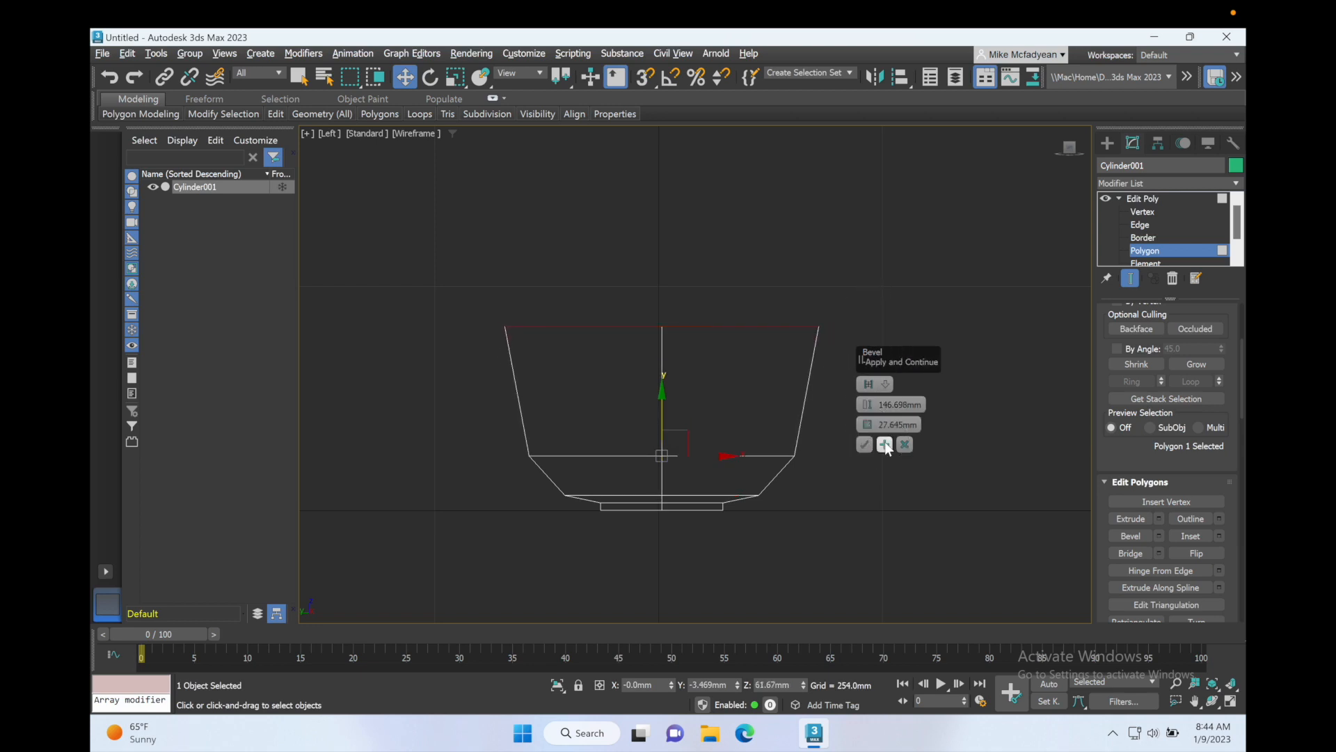
{"action": "left_click", "coordinate": [884, 443]}
Step: Apply another bevel segment inward with height about 153.4 mm and outline about -45.5 mm
{"action": "middle_click_drag", "start_coordinate": [783, 382], "coordinate": [766, 475]}
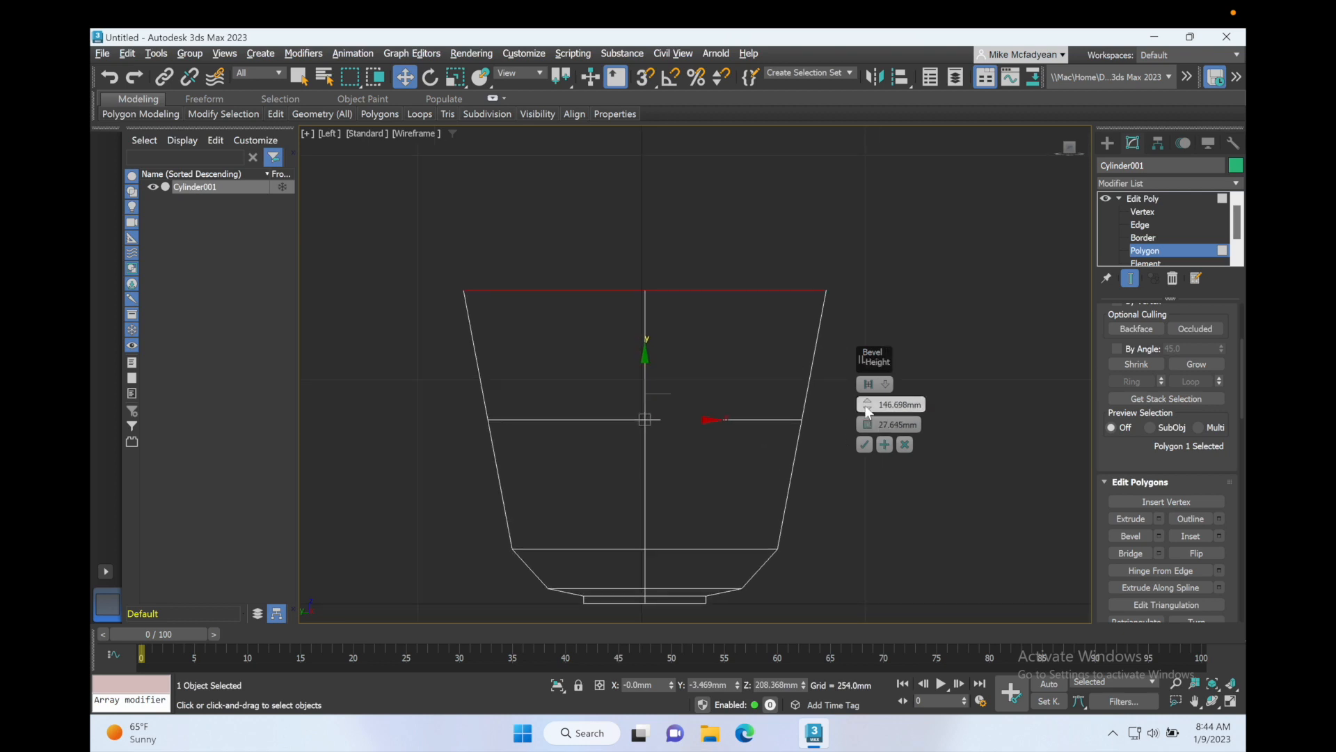
{"action": "left_click_drag", "start_coordinate": [866, 404], "coordinate": [864, 485]}
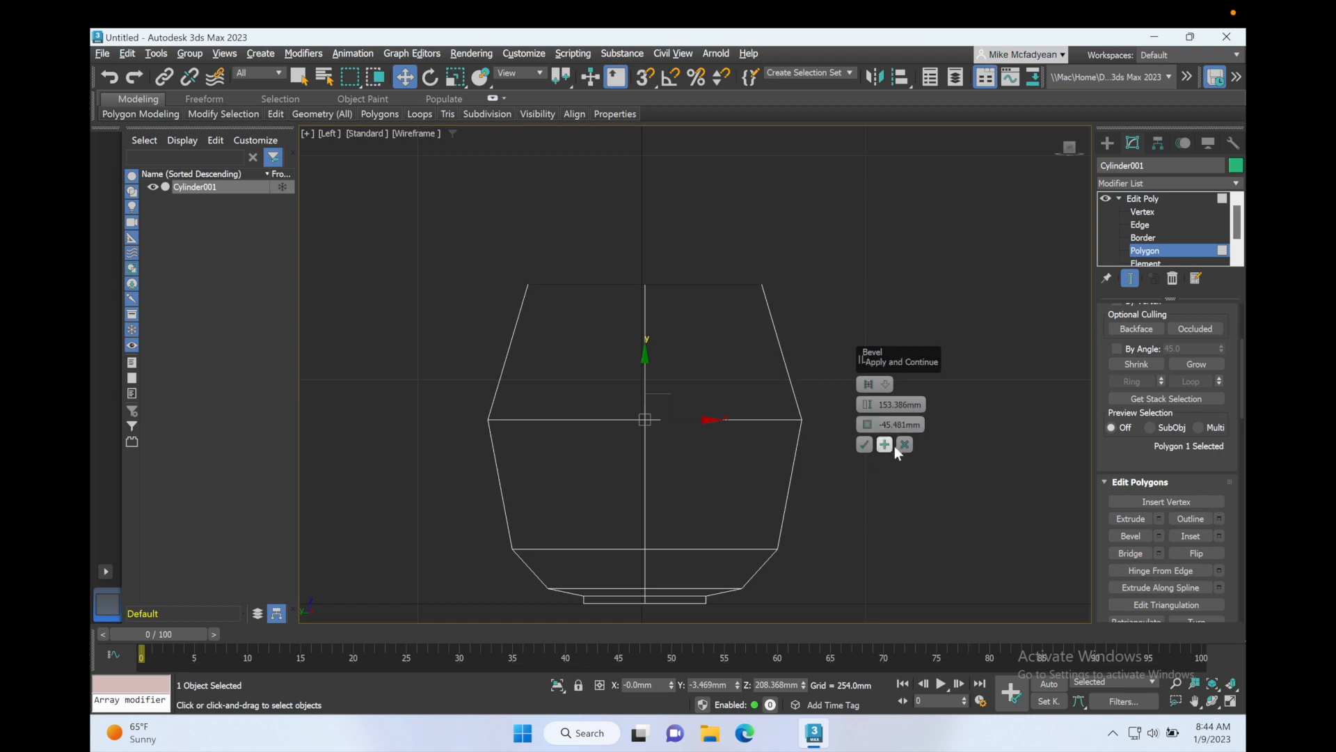
{"action": "left_click", "coordinate": [885, 445]}
Step: Apply a final short bevel segment with height about 12.8 mm and outline about -0.7 mm, and confirm the bevel
{"action": "scroll", "coordinate": [773, 428], "scroll_direction": "down", "scroll_amount": 2}
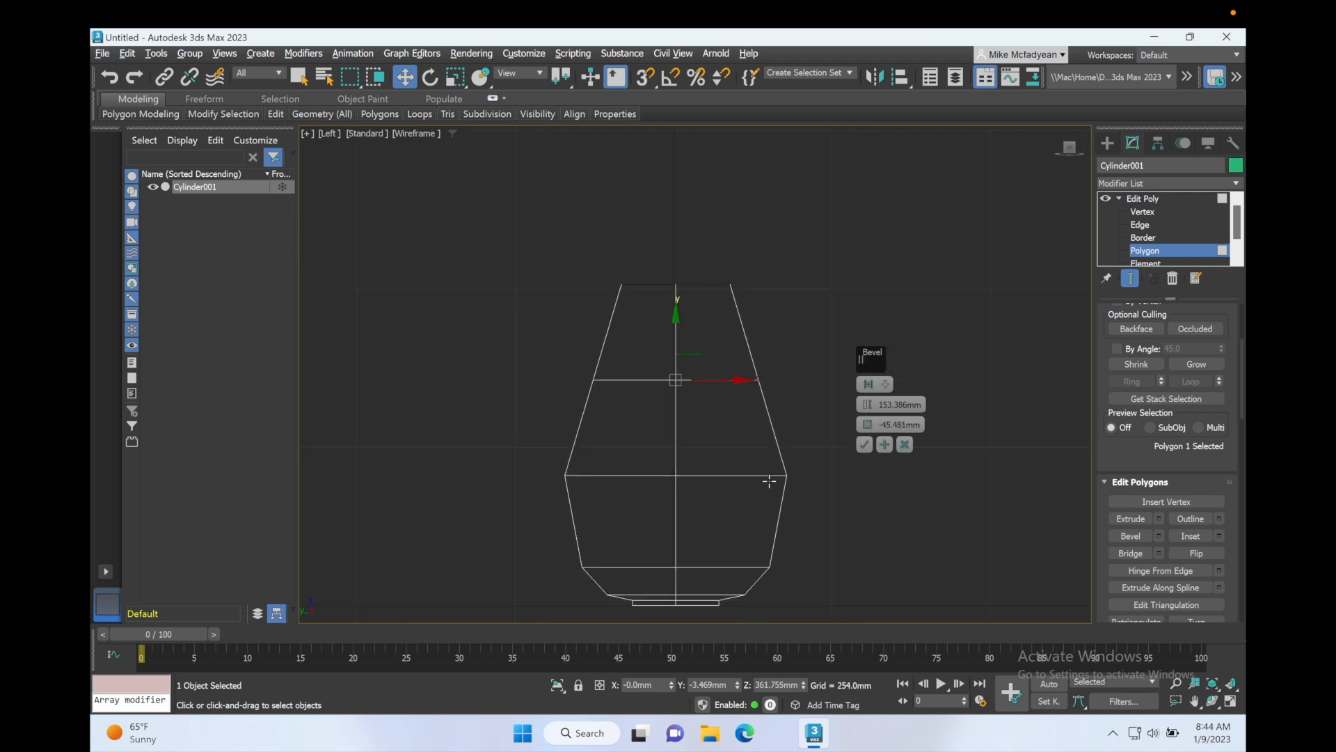
{"action": "left_click_drag", "start_coordinate": [867, 404], "coordinate": [865, 452]}
{"action": "left_click", "coordinate": [884, 445]}
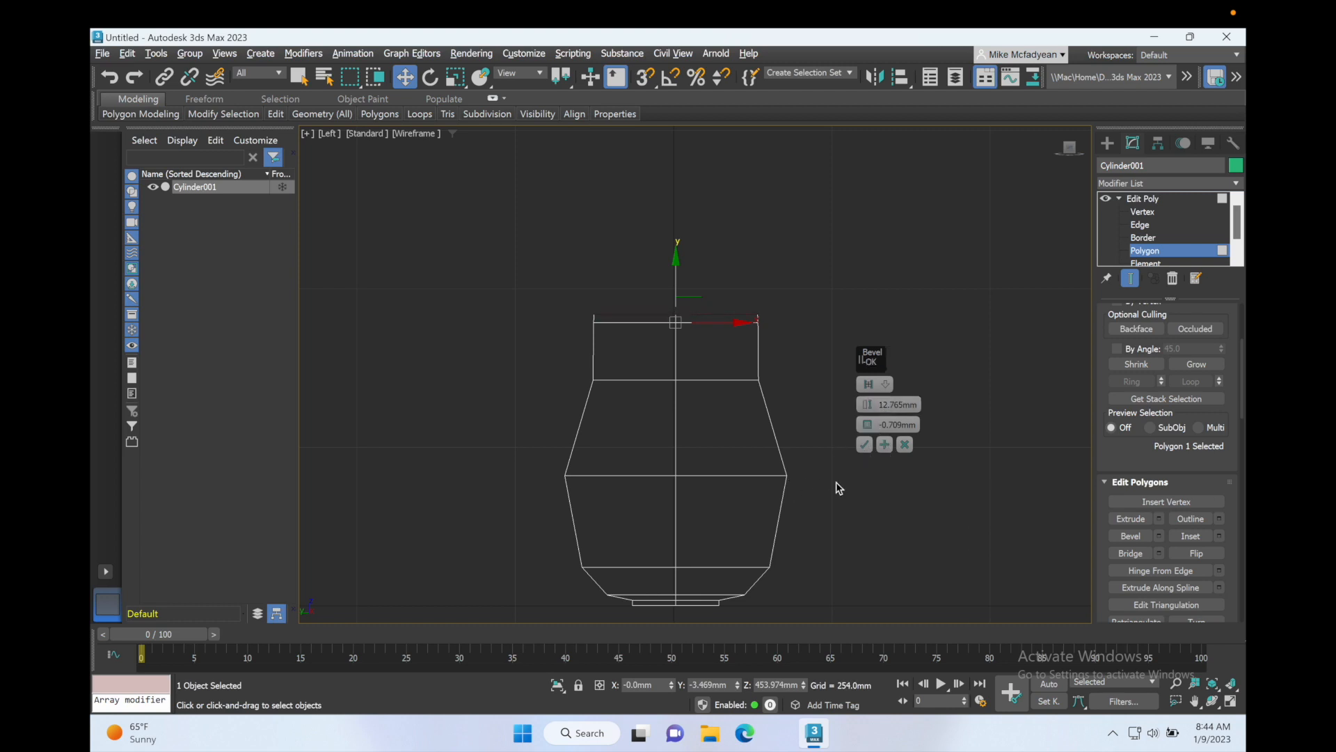
{"action": "left_click", "coordinate": [864, 444]}
Step: Delete the selected top polygon in the Perspective view to open the vessel's mouth
{"action": "key", "text": "alt+w"}
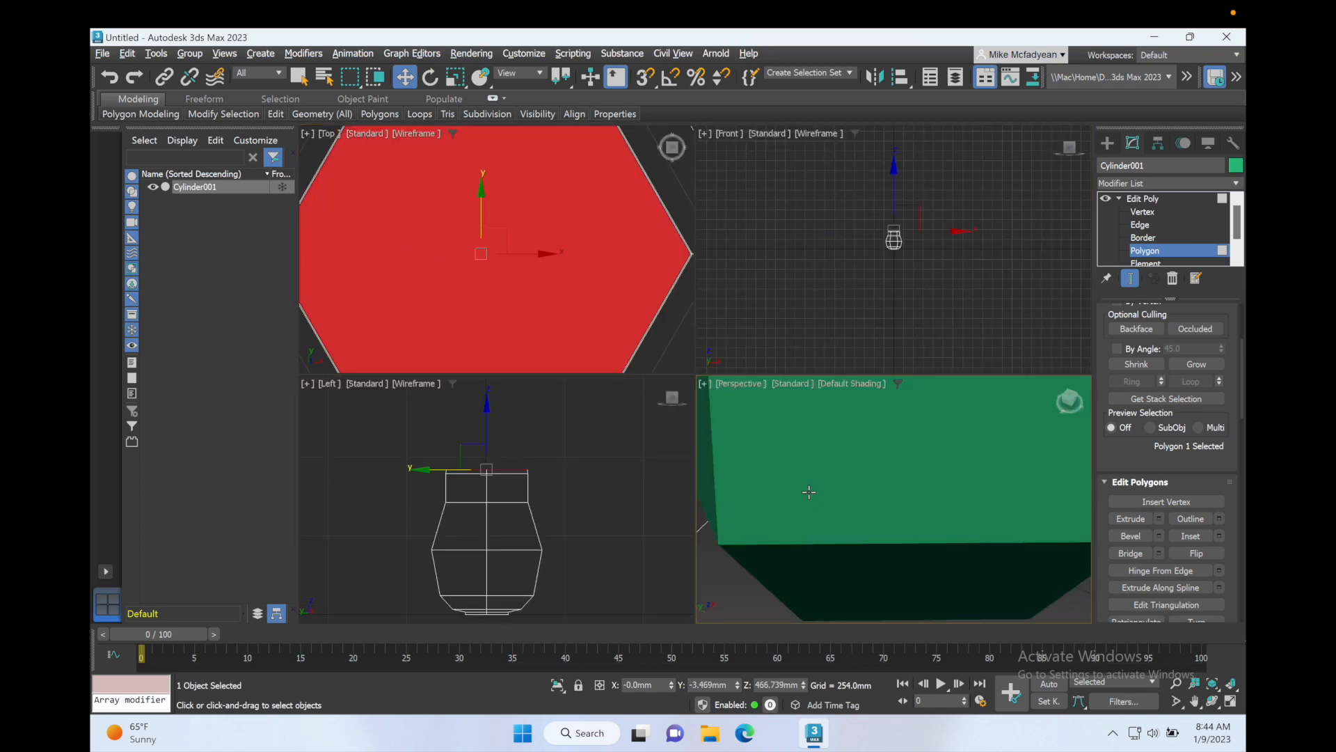
{"action": "key", "text": "alt+w"}
{"action": "key", "text": "z"}
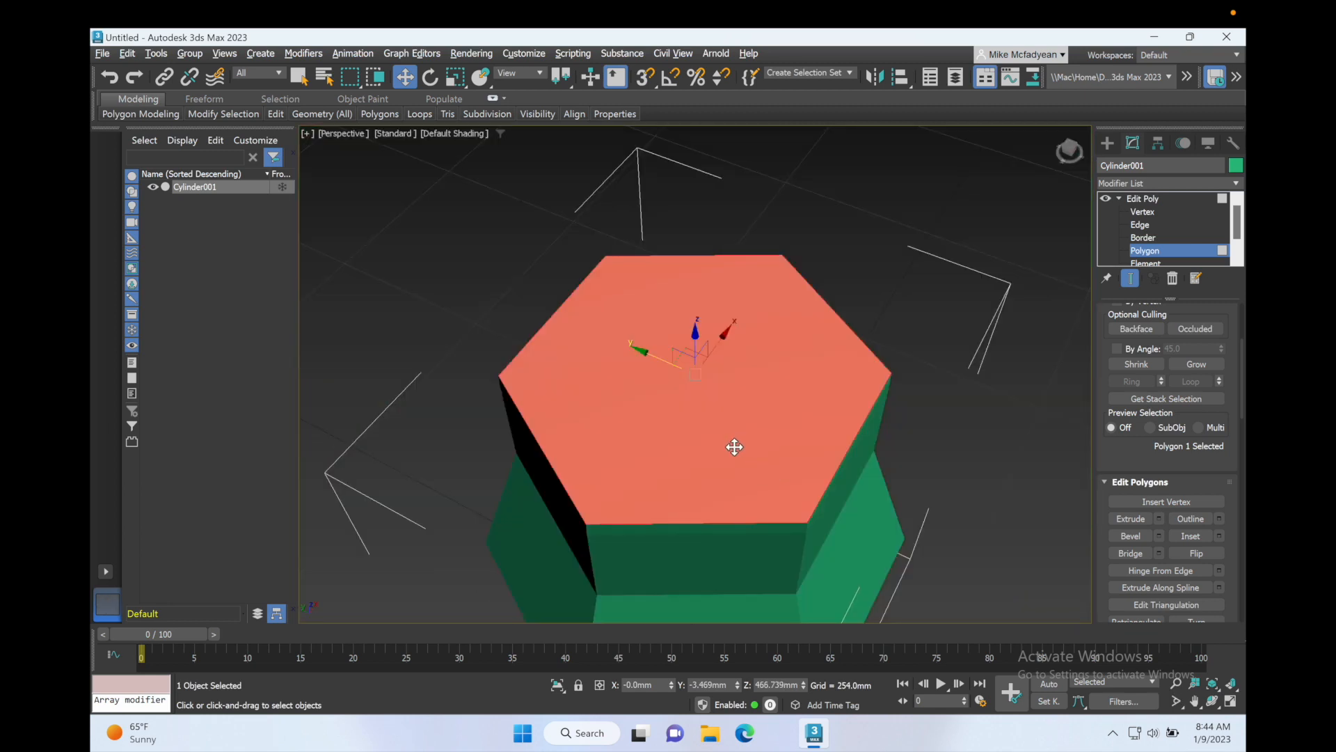
{"action": "key", "text": "Delete"}
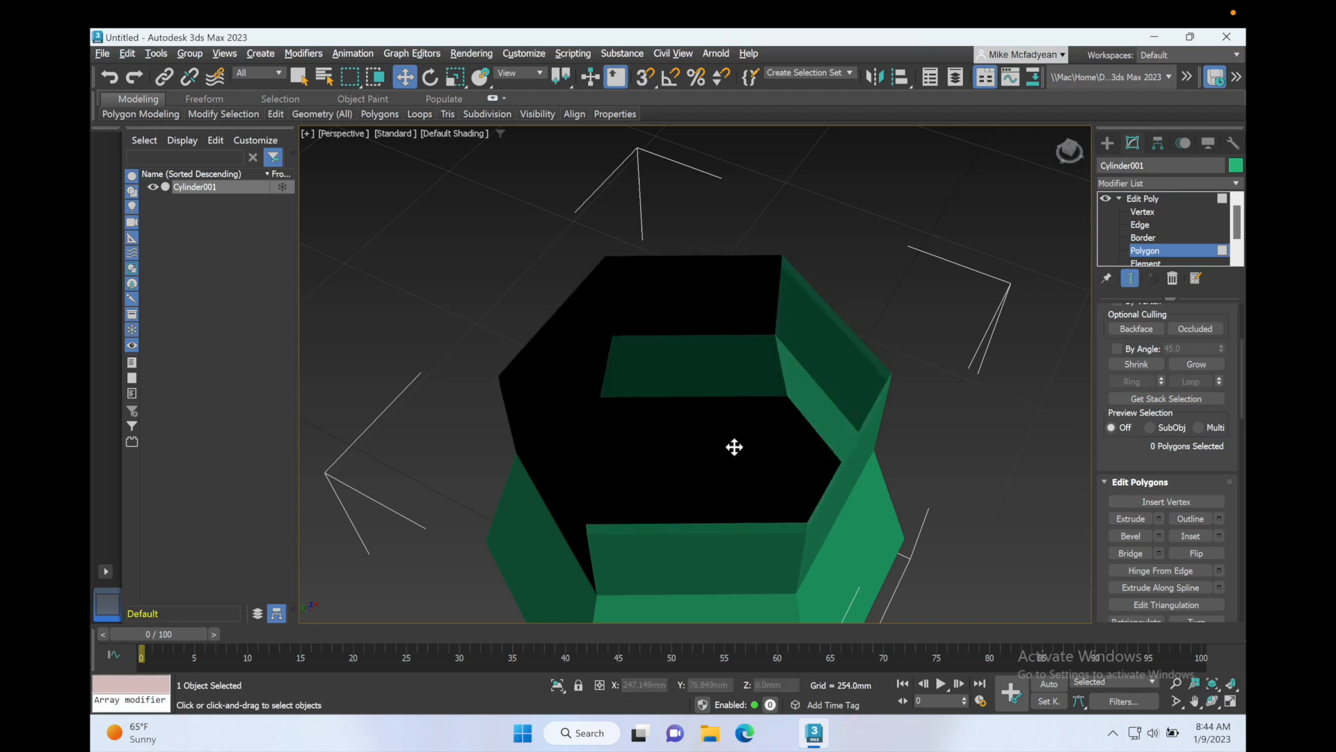
Step: Turn on edged faces display and orbit to inspect the opening in the vessel's bottom
{"action": "scroll", "coordinate": [751, 451], "scroll_direction": "down", "scroll_amount": 3}
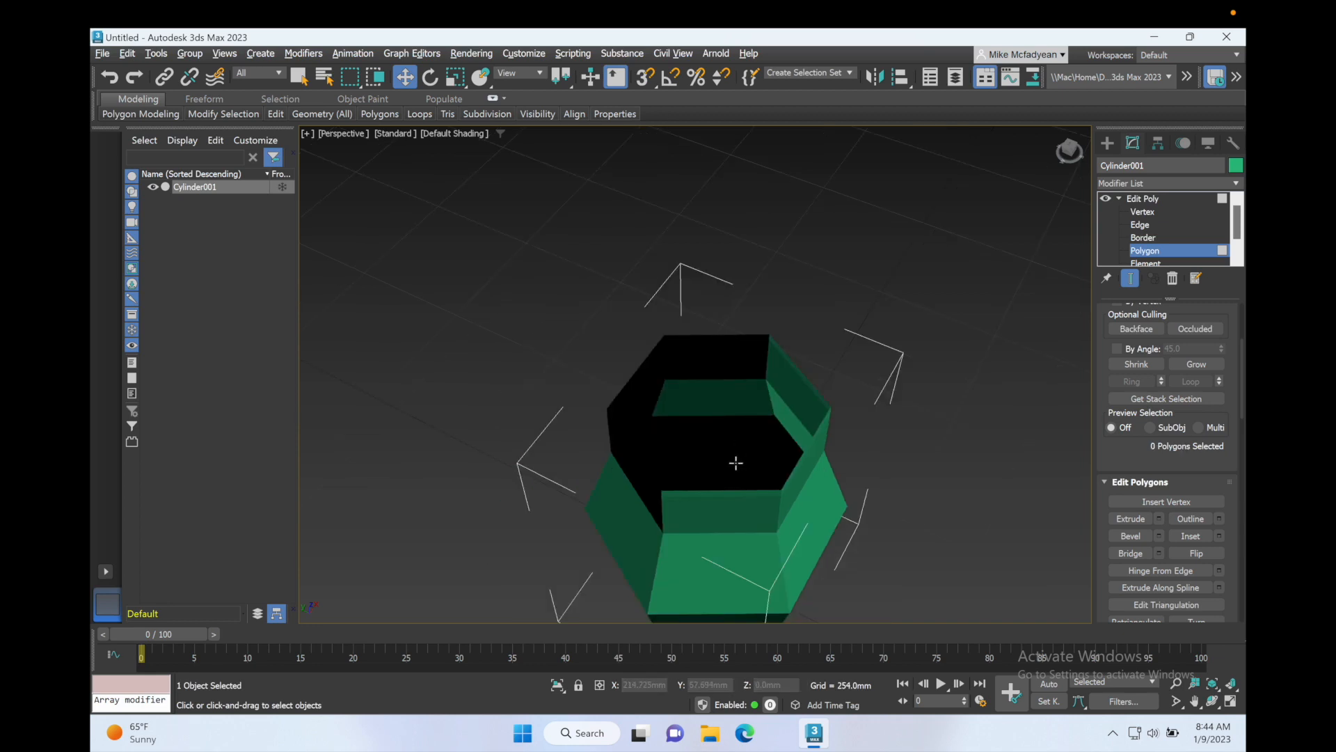
{"action": "middle_click_drag", "start_coordinate": [734, 462], "coordinate": [764, 406], "text": "alt"}
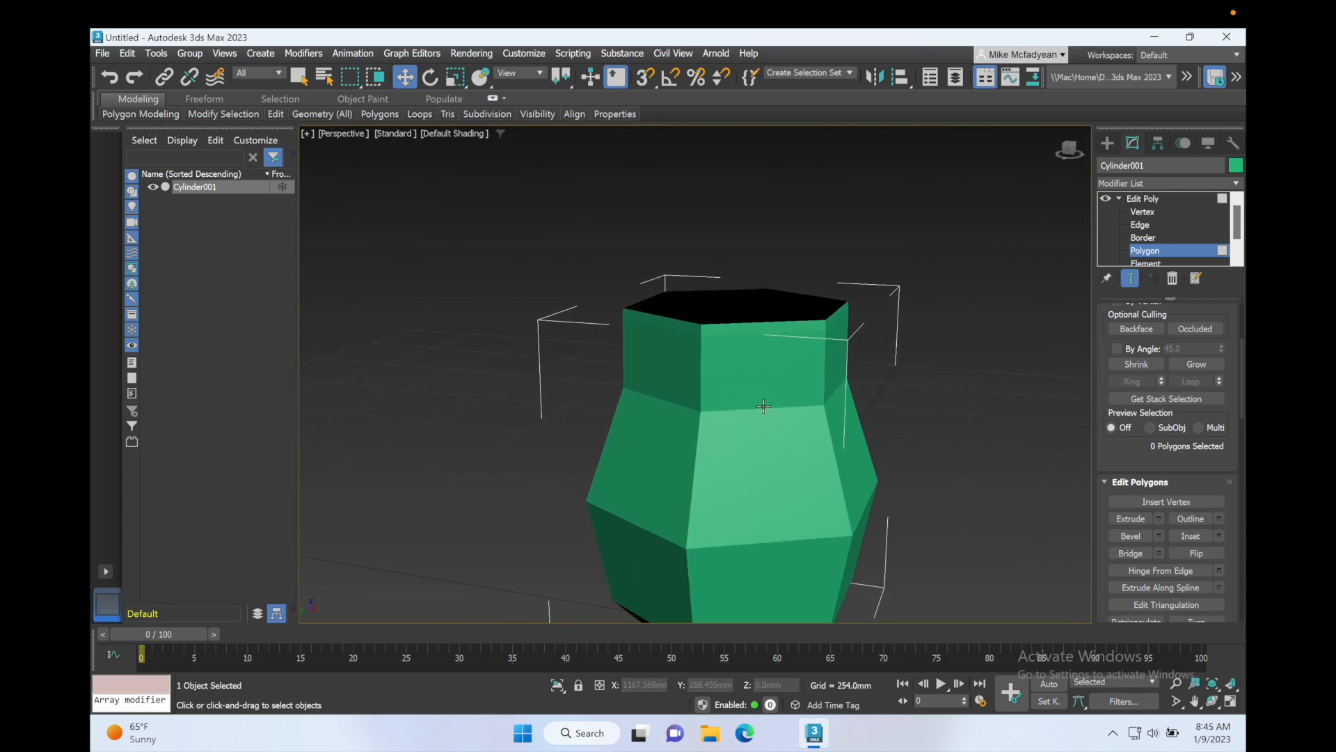
{"action": "key", "text": "F4"}
{"action": "scroll", "coordinate": [752, 429], "scroll_direction": "down", "scroll_amount": 2}
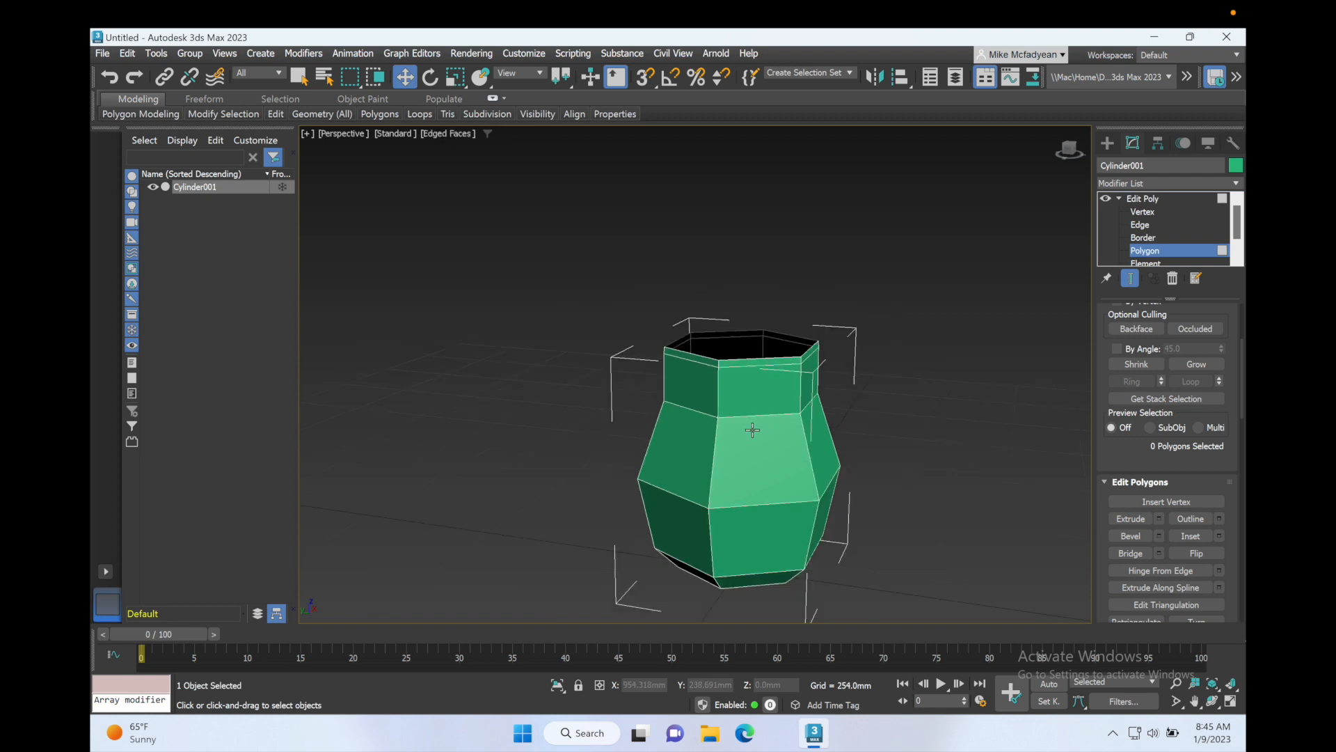
{"action": "scroll", "coordinate": [752, 429], "scroll_direction": "up", "scroll_amount": 2}
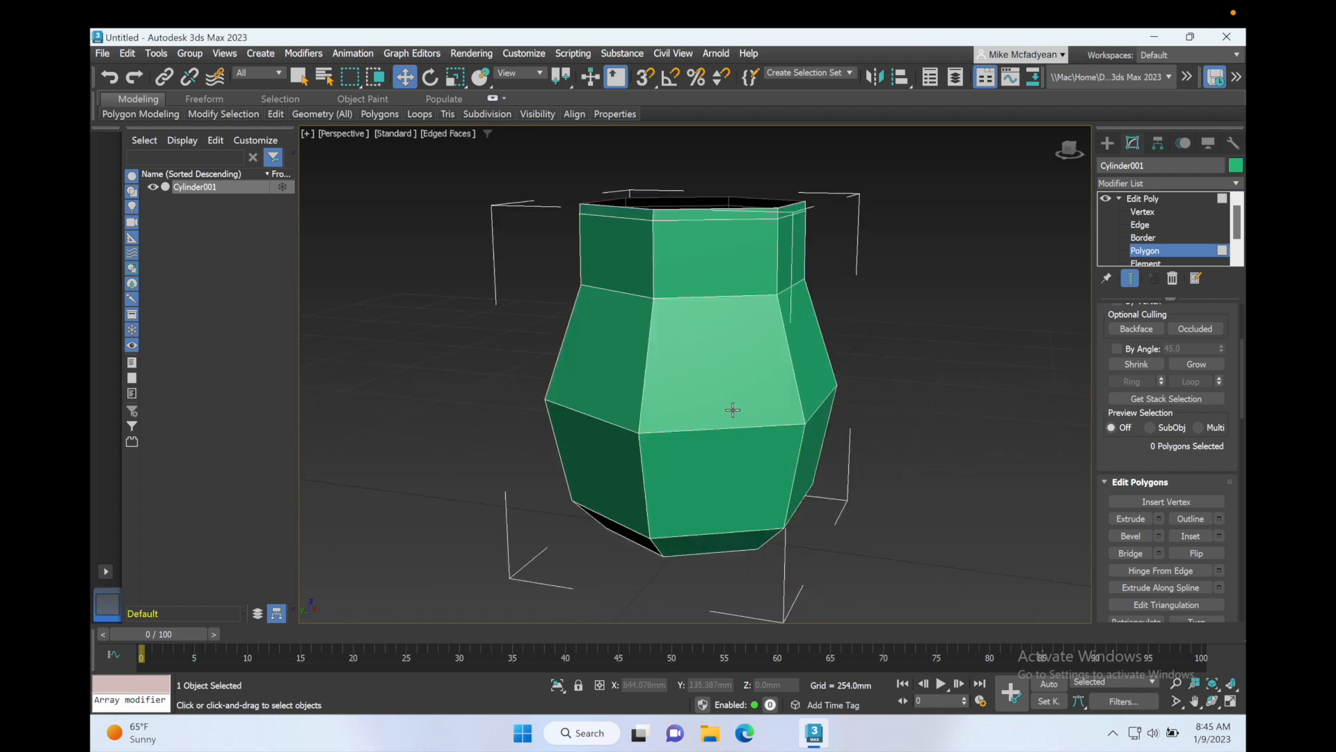
{"action": "middle_click_drag", "start_coordinate": [734, 409], "coordinate": [748, 331], "text": "alt"}
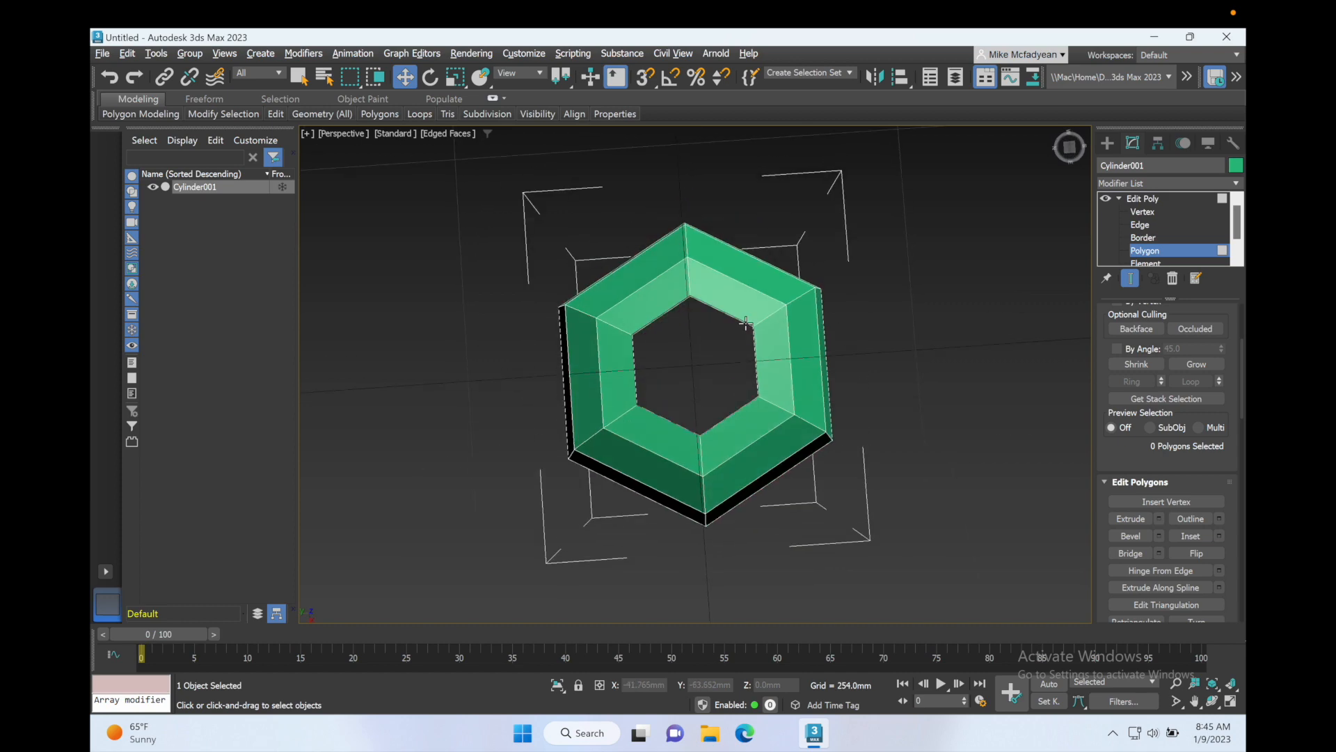
{"action": "scroll", "coordinate": [723, 347], "scroll_direction": "up", "scroll_amount": 3}
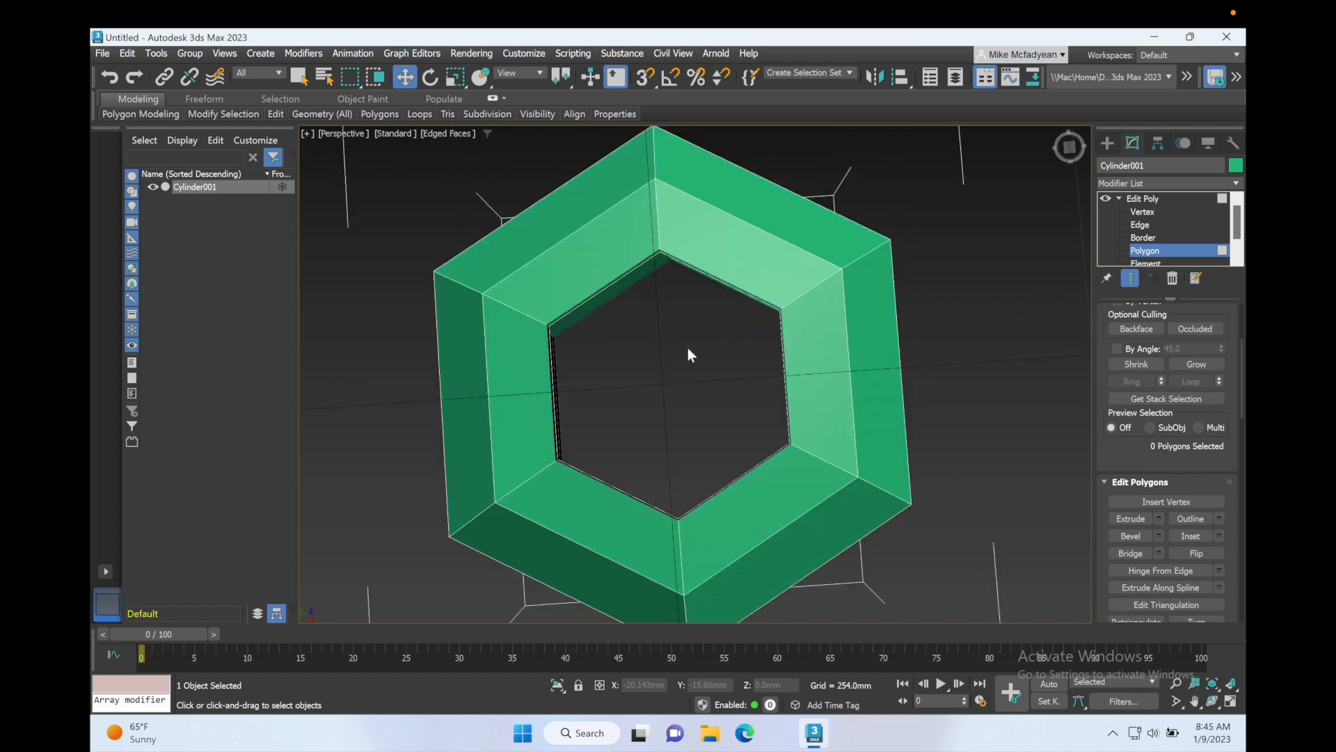
{"action": "middle_click_drag", "start_coordinate": [687, 348], "coordinate": [706, 212], "text": "alt"}
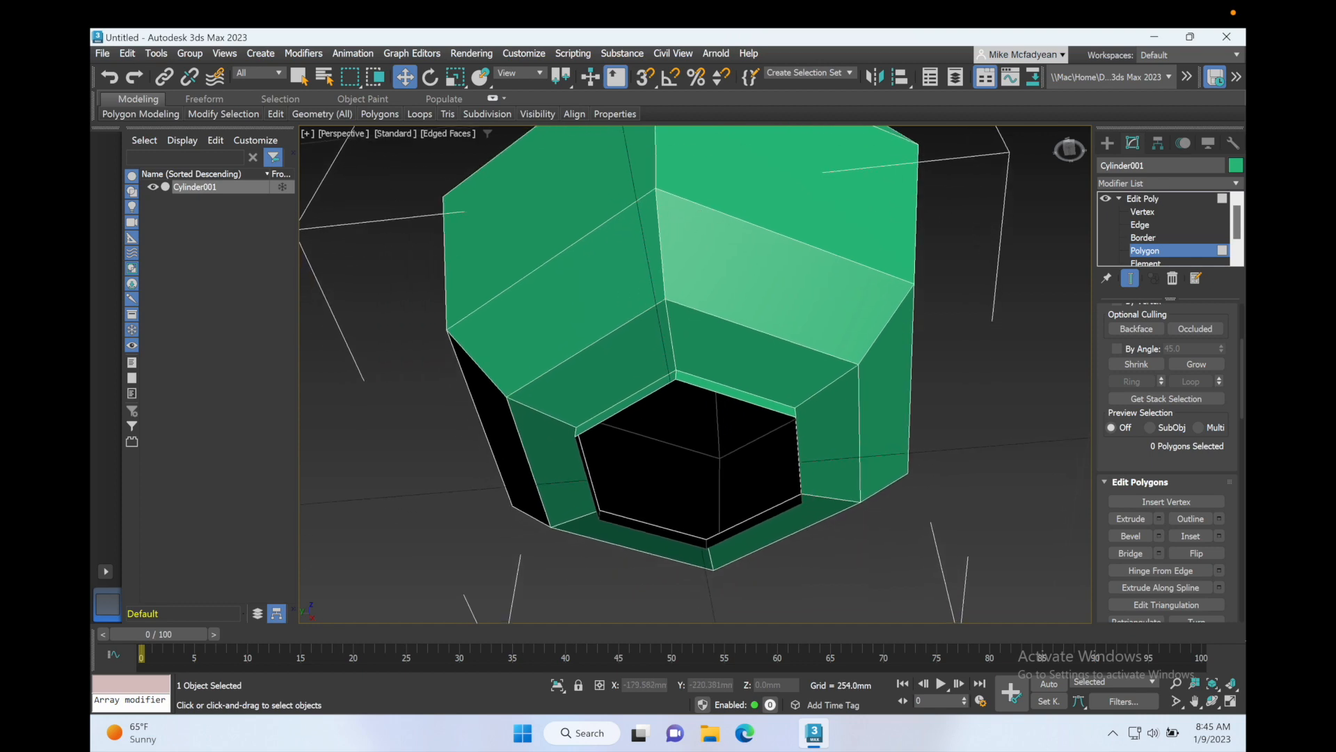
Step: Bridge two opposite edges of the bottom opening at Edge sub-object level
{"action": "left_click", "coordinate": [1142, 225]}
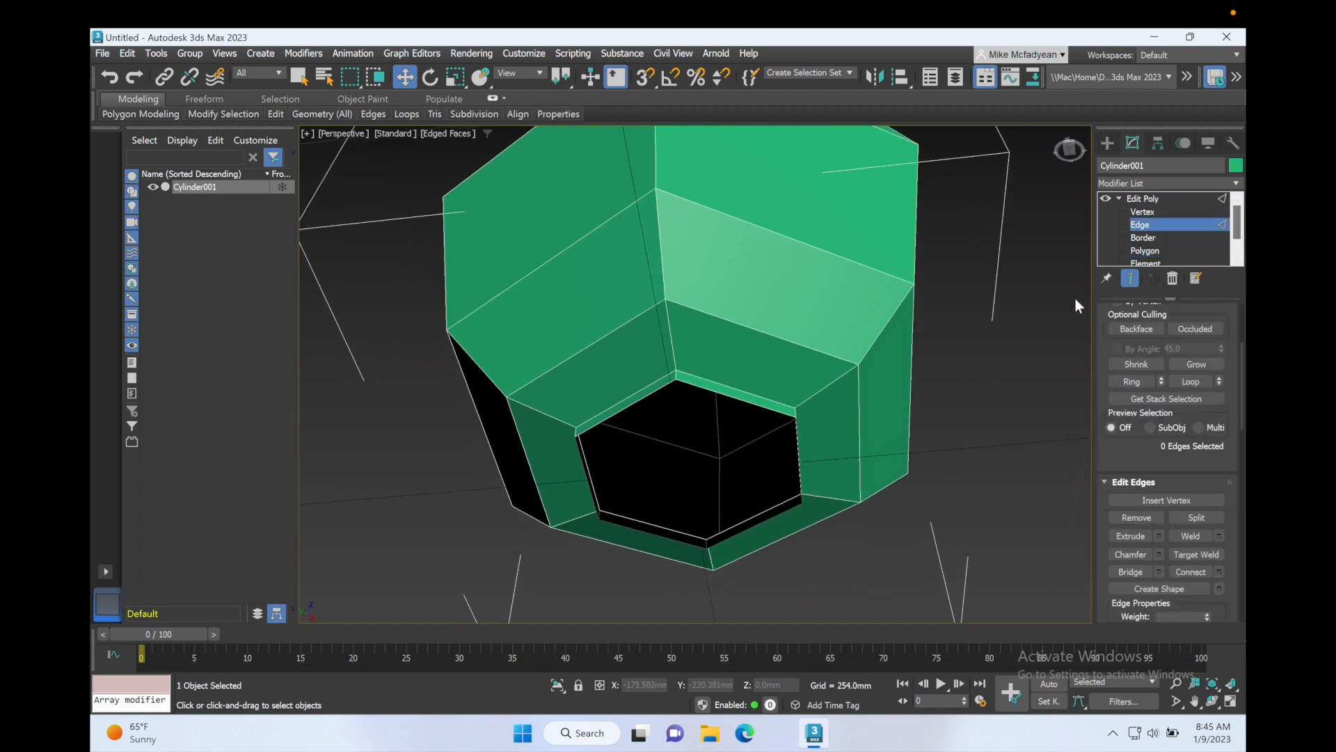
{"action": "left_click", "coordinate": [742, 403]}
{"action": "middle_click_drag", "start_coordinate": [670, 423], "coordinate": [681, 399], "text": "alt"}
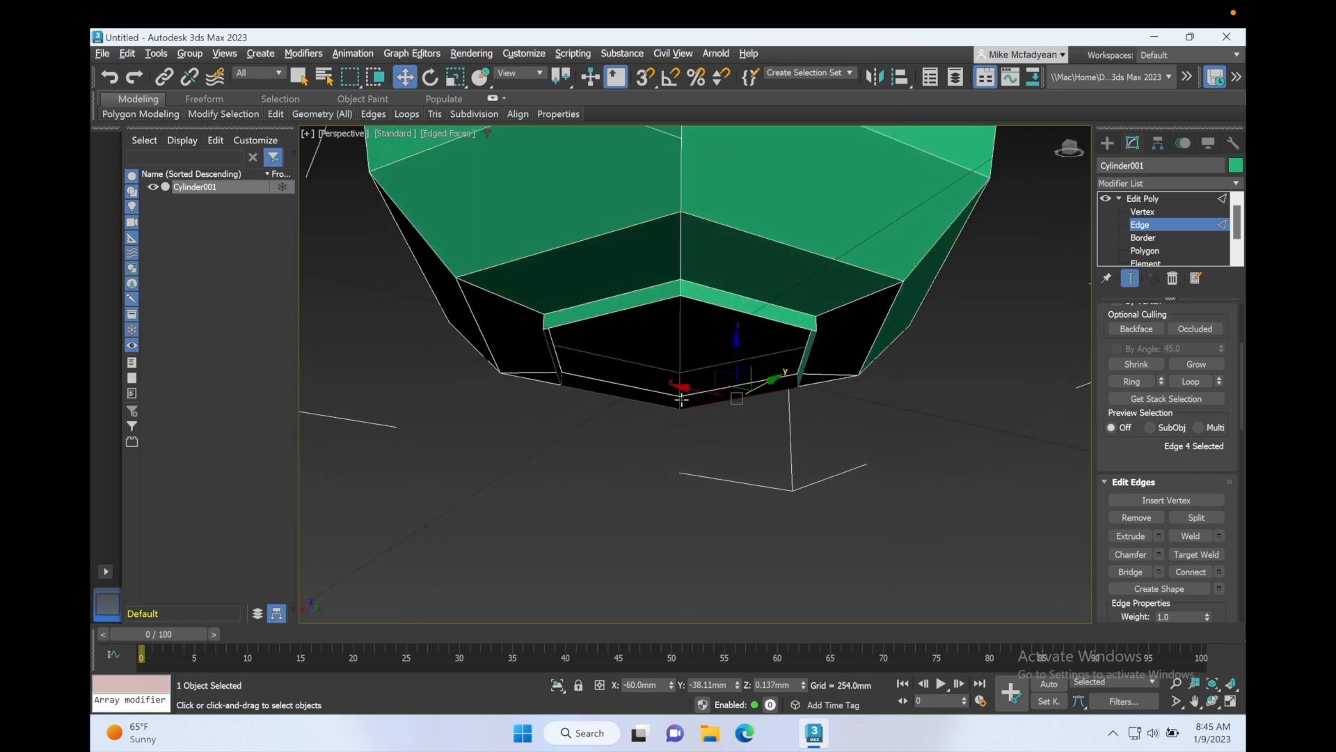
{"action": "left_click", "coordinate": [643, 305]}
{"action": "left_click", "coordinate": [1127, 572]}
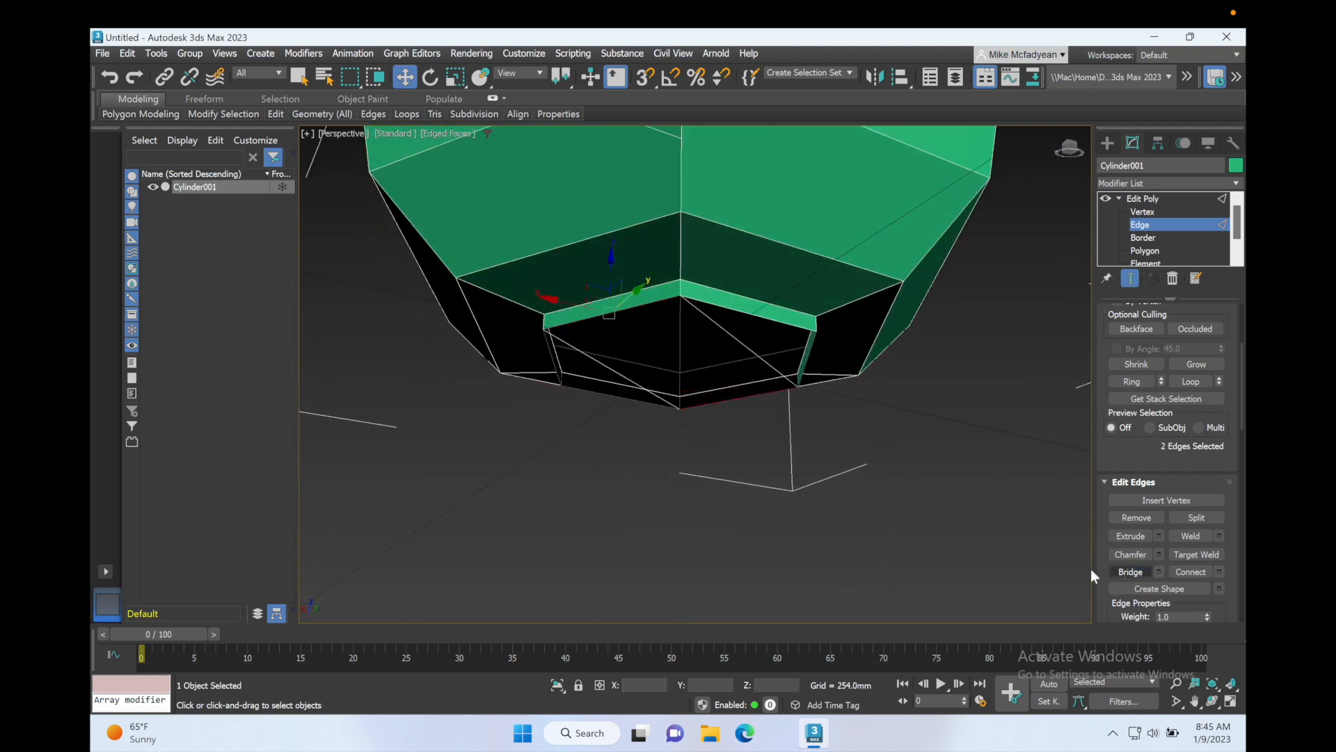
Step: Enable vertex snapping and create a triangular polygon from three vertices on one side of the bottom opening
{"action": "middle_click_drag", "start_coordinate": [689, 313], "coordinate": [719, 289], "text": "alt"}
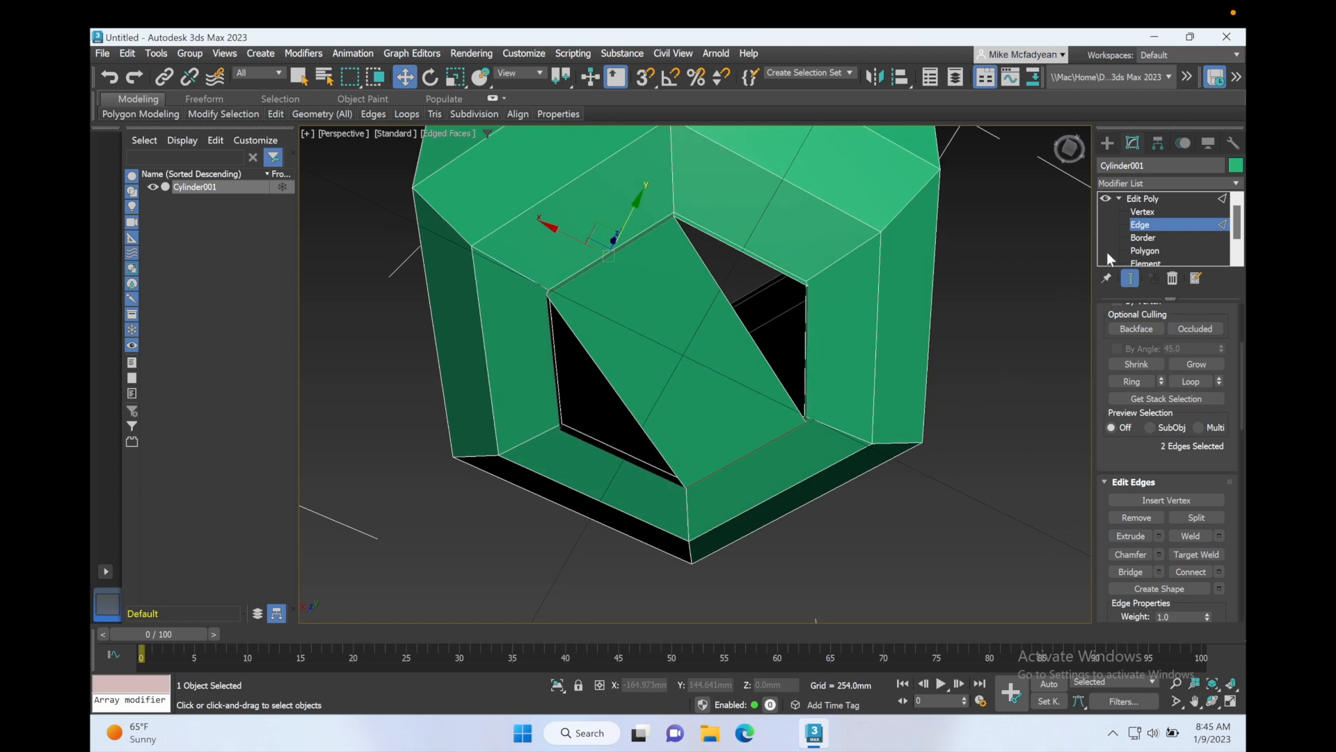
{"action": "left_click", "coordinate": [1144, 251]}
{"action": "left_click", "coordinate": [981, 427]}
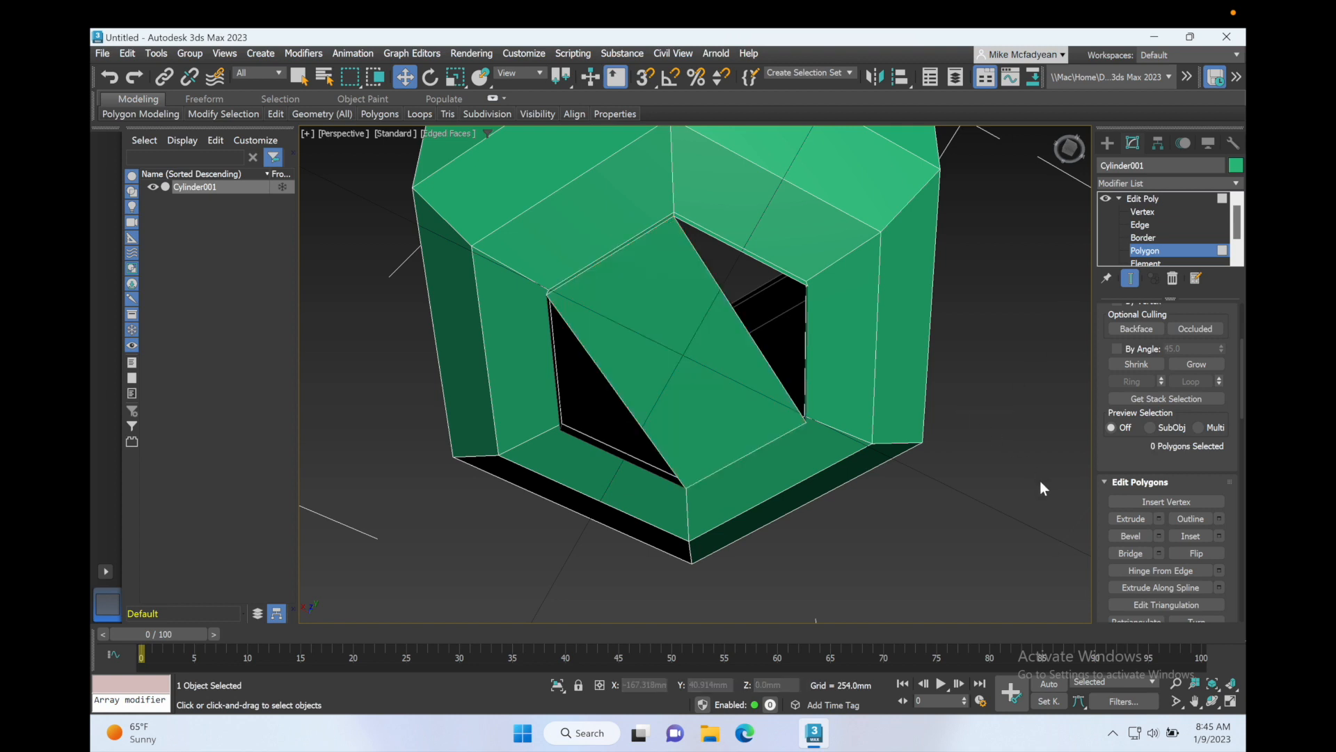
{"action": "scroll", "coordinate": [1157, 536], "scroll_direction": "down", "scroll_amount": 10}
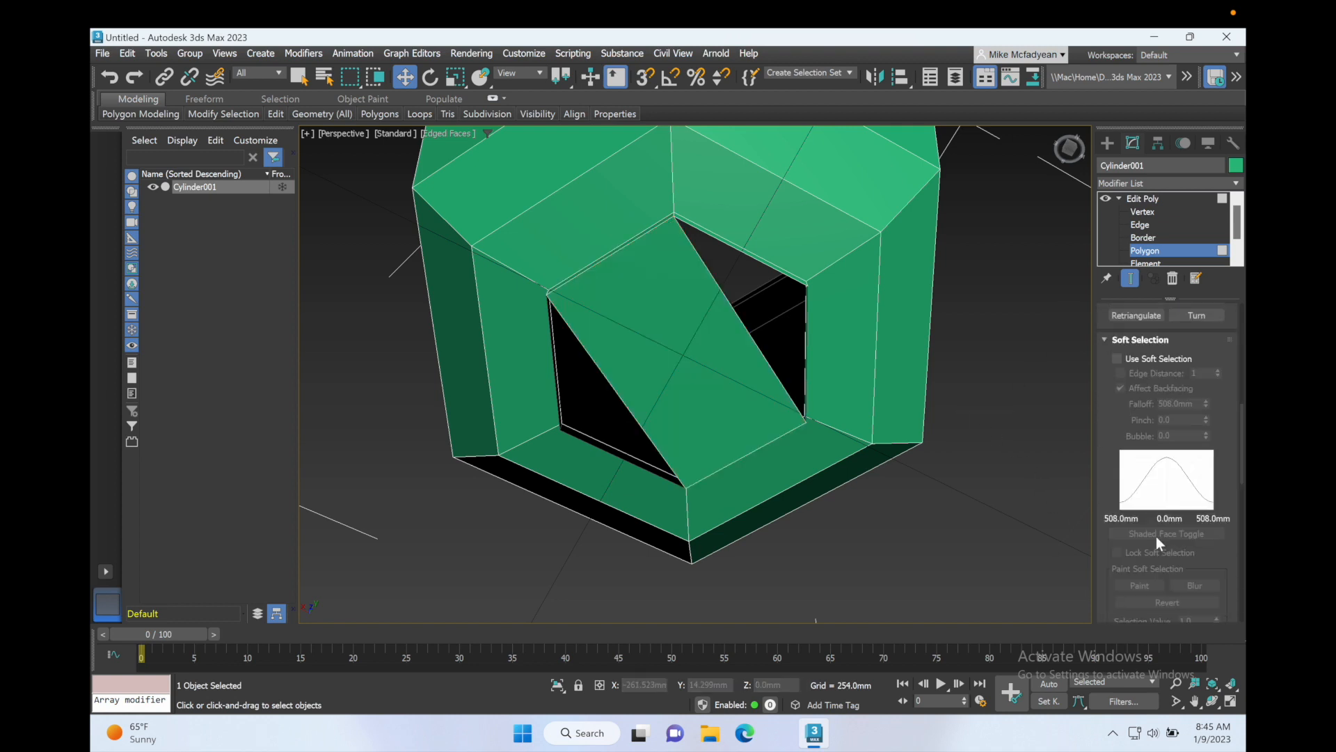
{"action": "scroll", "coordinate": [1156, 536], "scroll_direction": "down", "scroll_amount": 5}
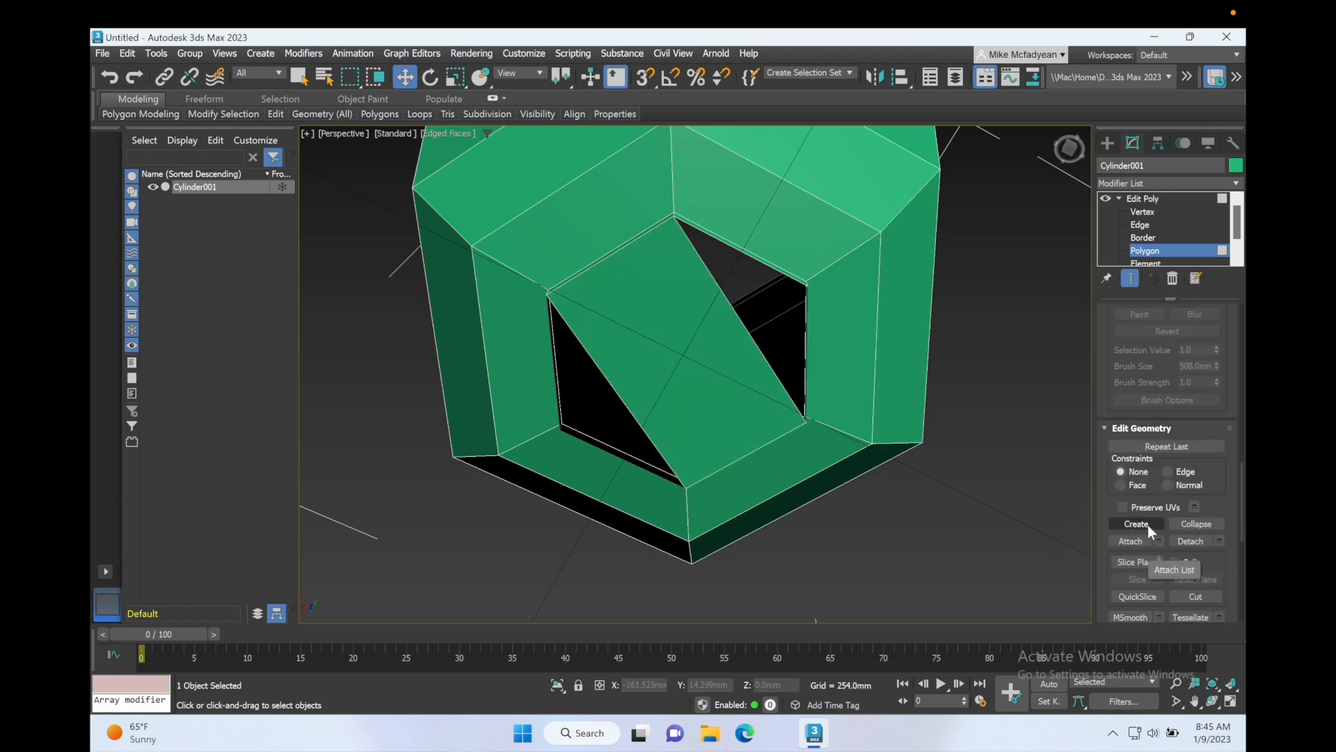
{"action": "left_click", "coordinate": [1148, 524]}
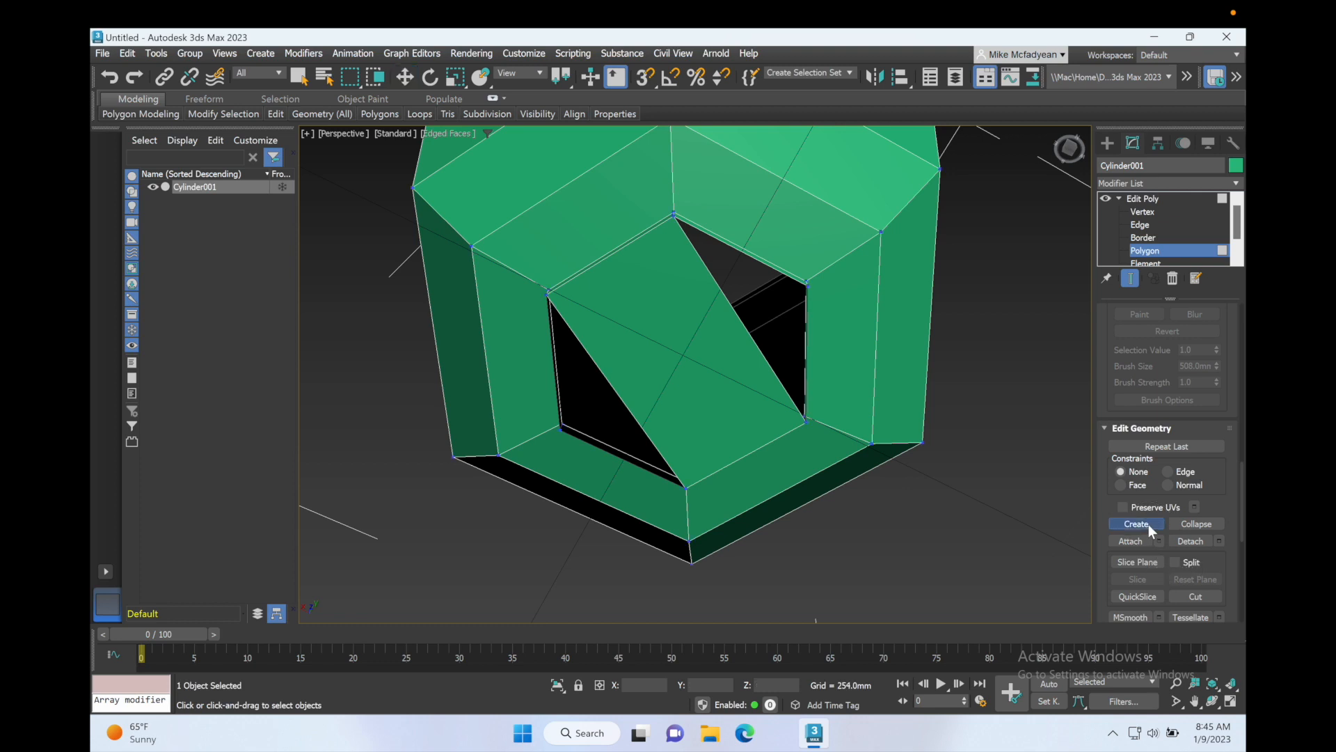
{"action": "left_click", "coordinate": [645, 78]}
{"action": "right_click", "coordinate": [644, 78]}
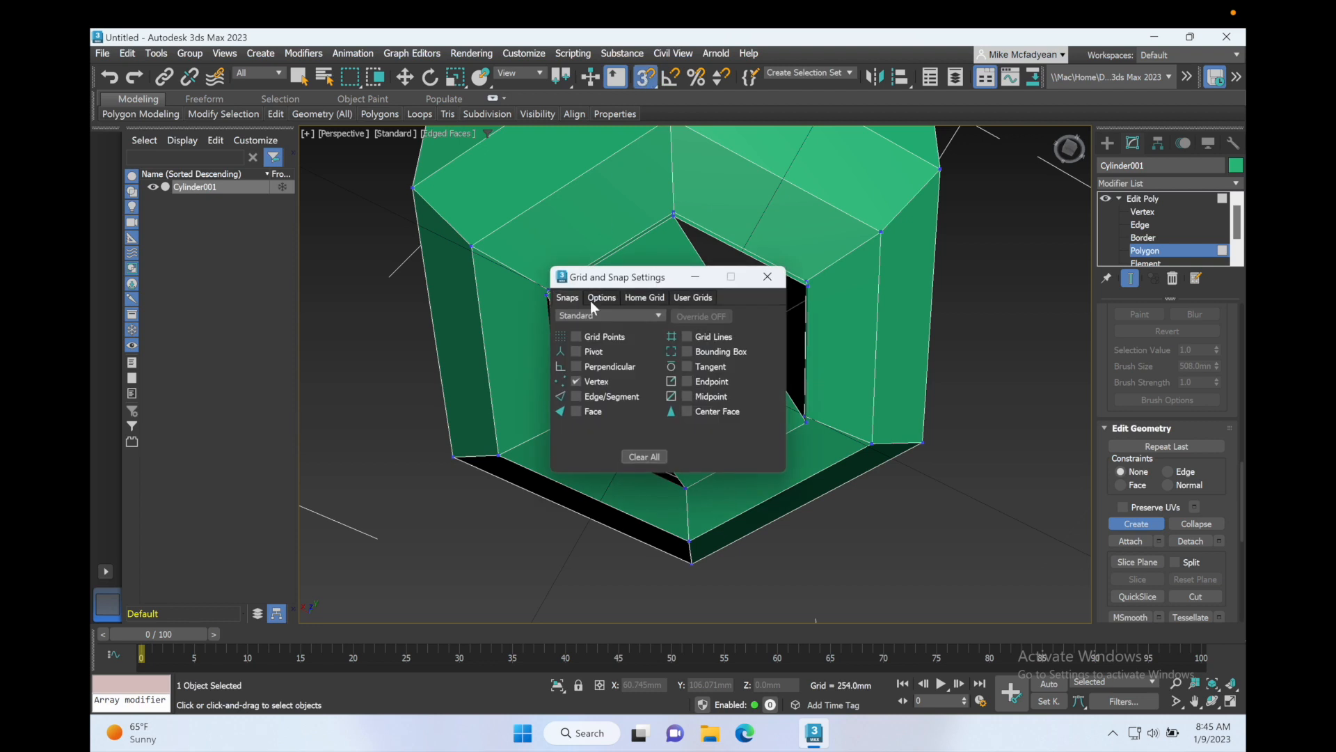
{"action": "left_click", "coordinate": [579, 382]}
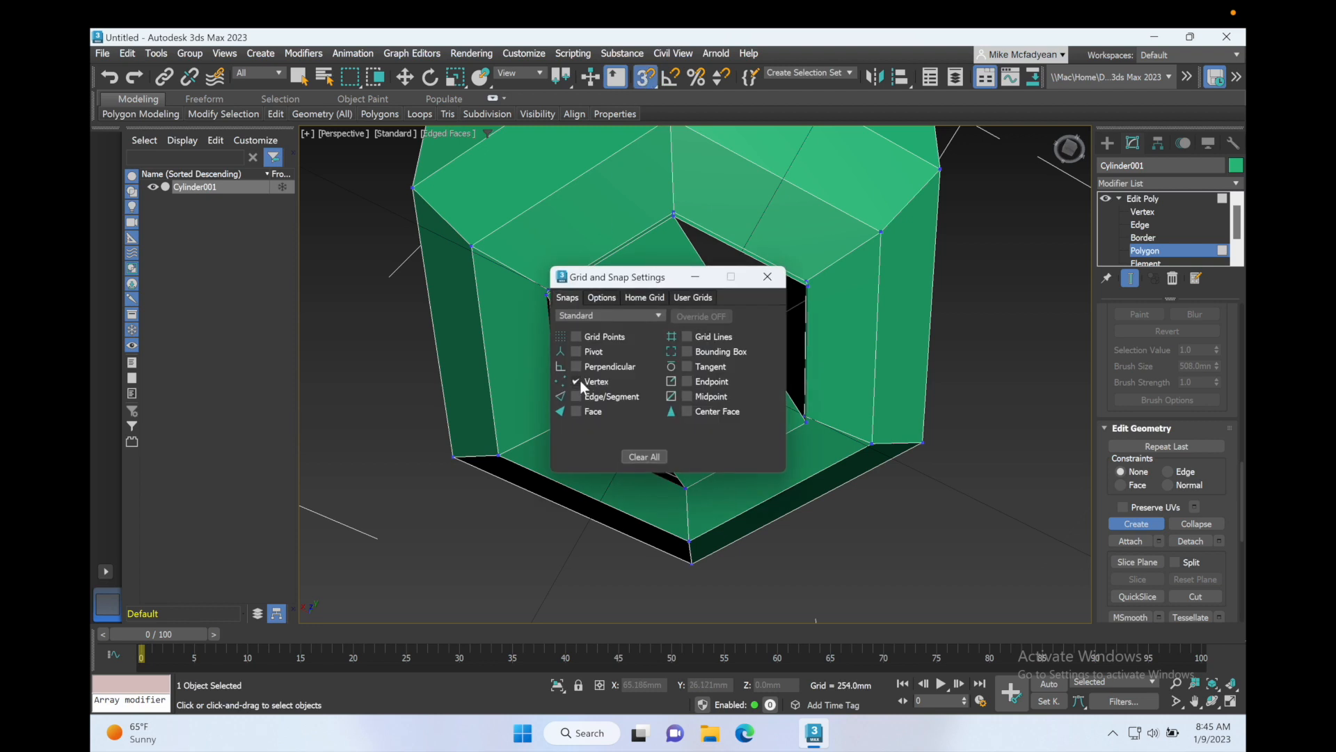
{"action": "left_click", "coordinate": [767, 280]}
{"action": "middle_click_drag", "start_coordinate": [671, 274], "coordinate": [659, 299], "text": "alt"}
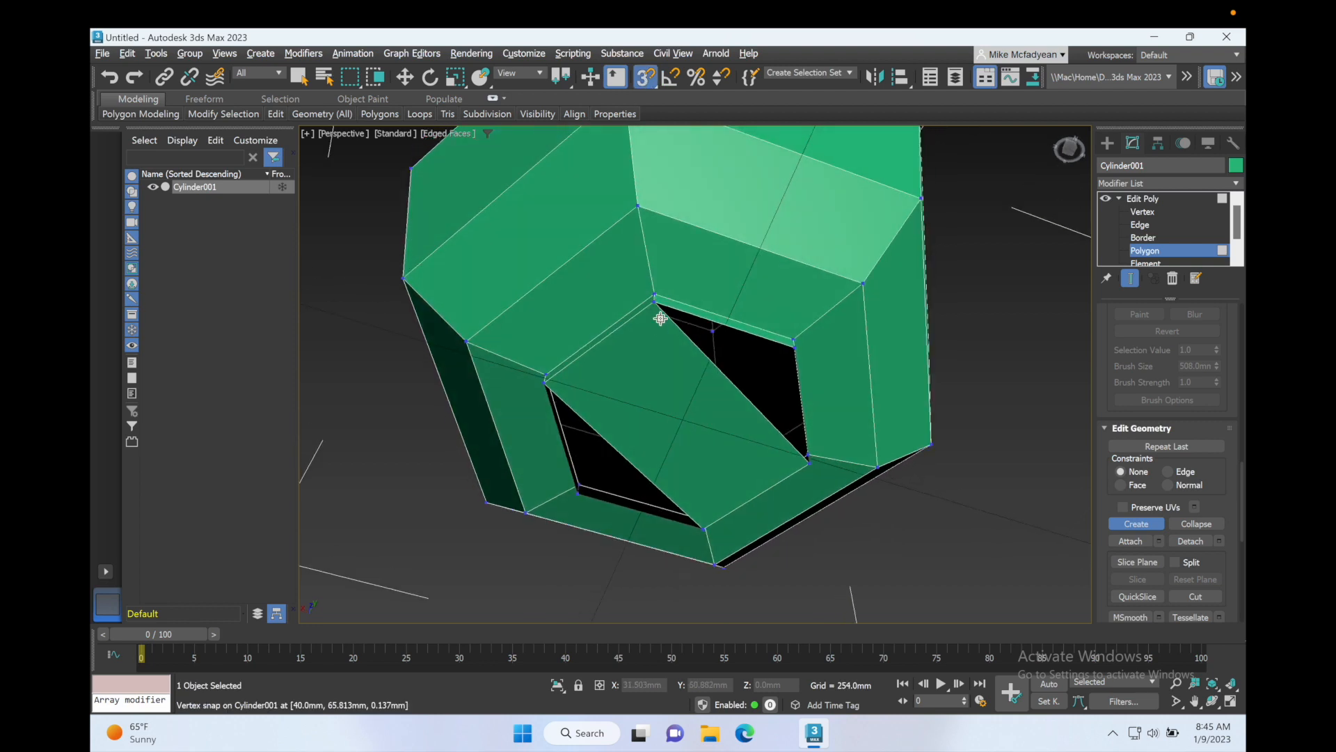
{"action": "left_click", "coordinate": [657, 305]}
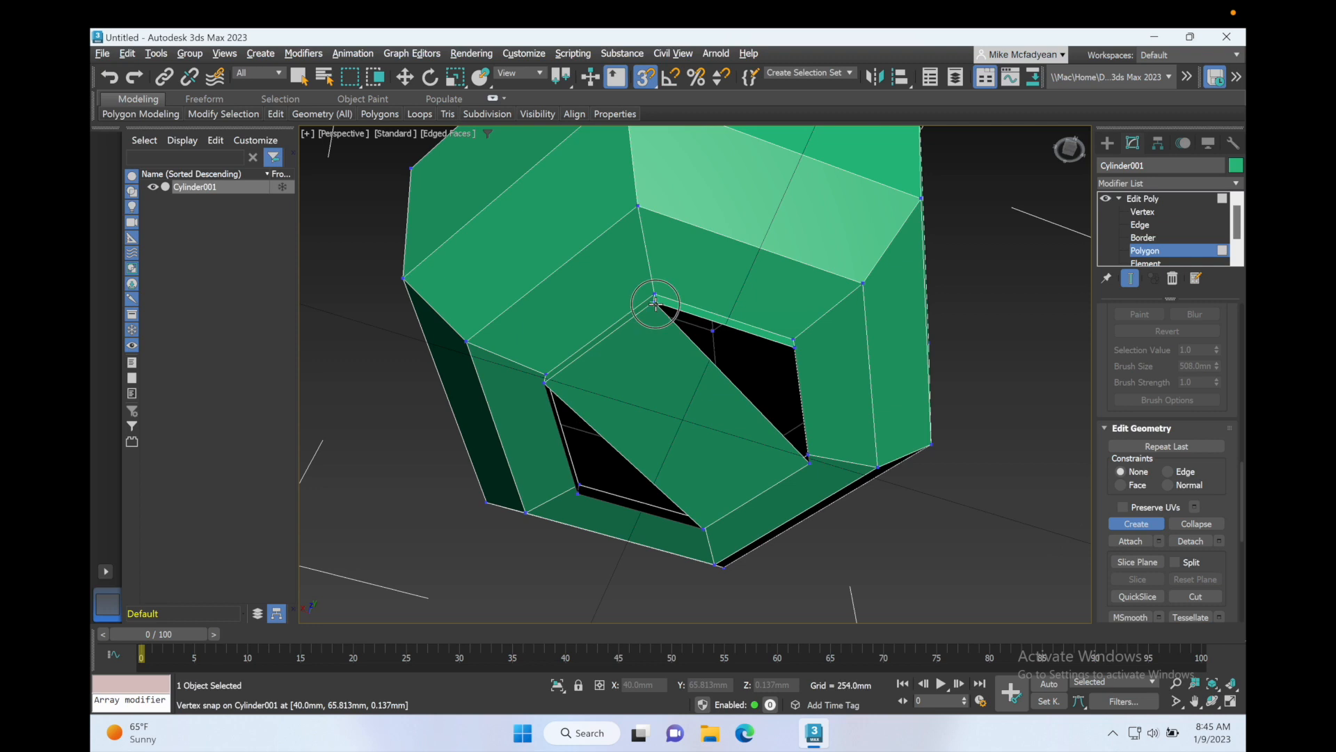
{"action": "left_click", "coordinate": [797, 352]}
{"action": "left_click", "coordinate": [809, 457]}
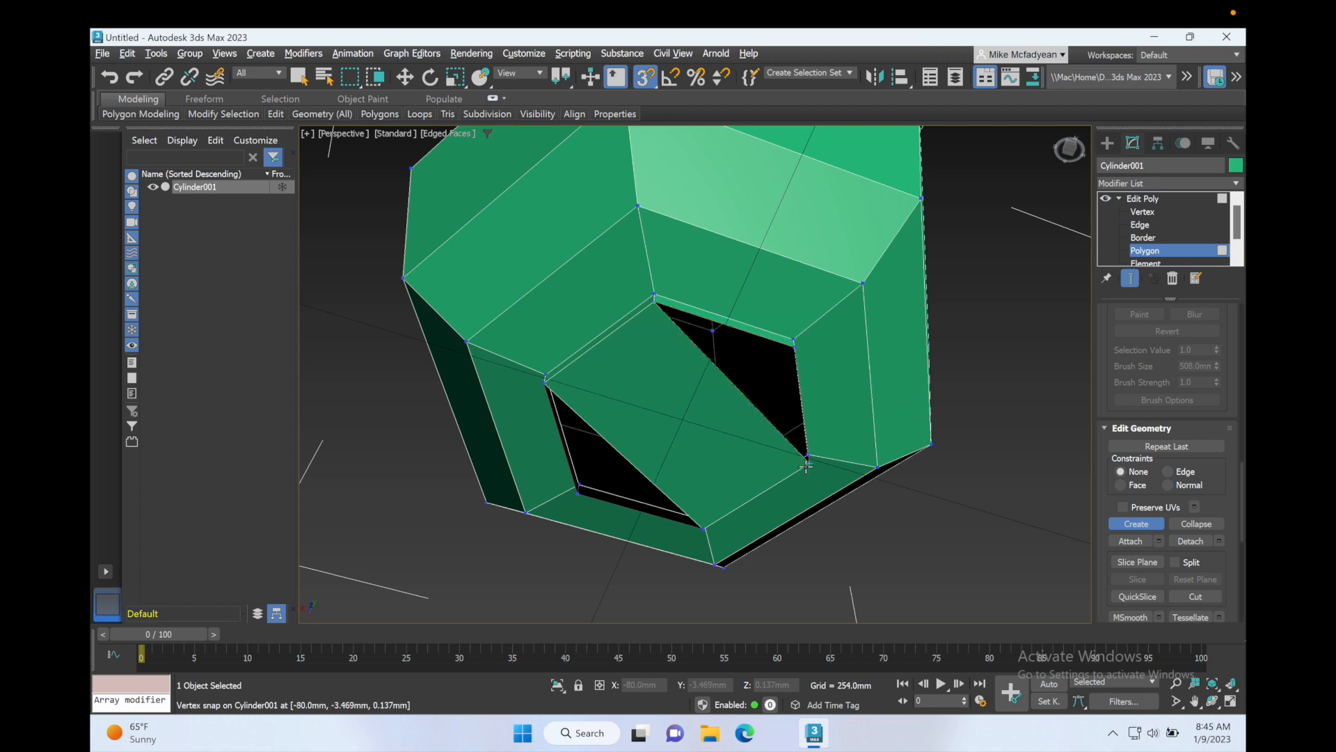
{"action": "left_click", "coordinate": [655, 304]}
{"action": "key", "text": "w"}
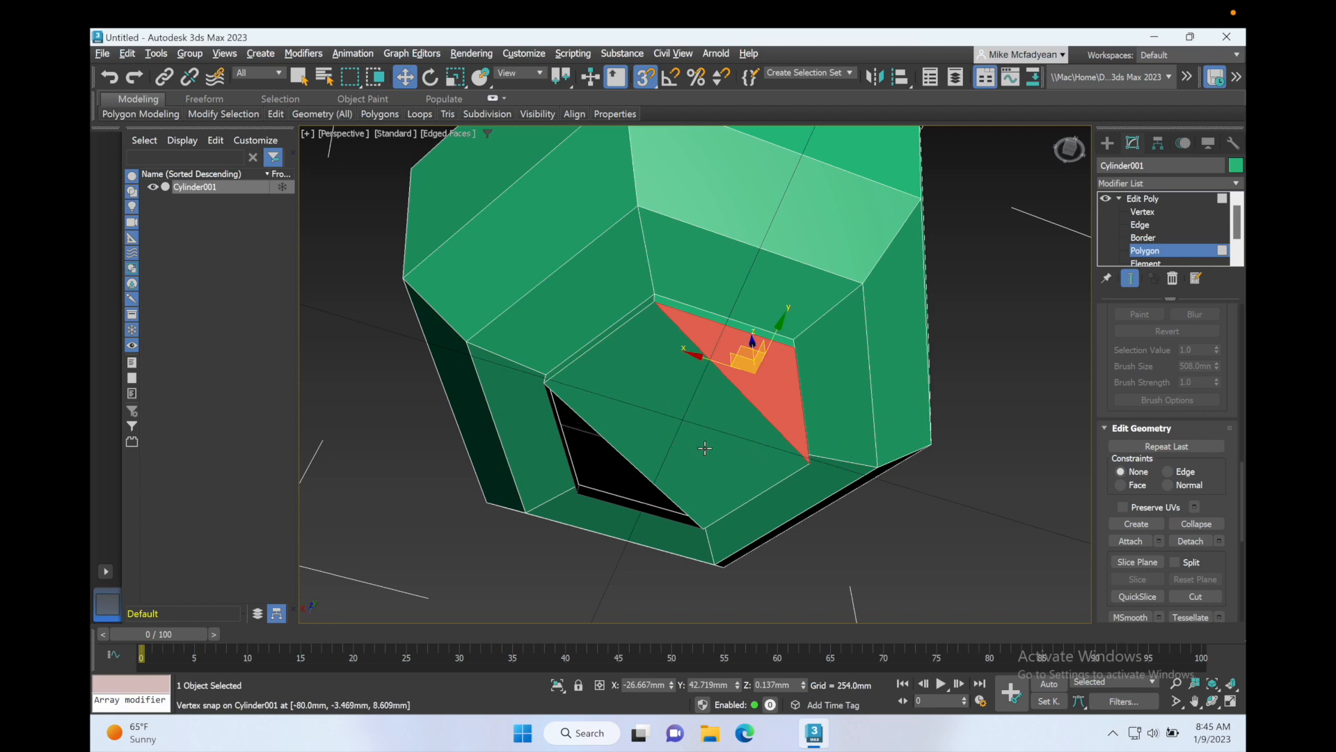
Step: Create a second triangular polygon filling the remaining gap on the other side of the bottom opening
{"action": "middle_click_drag", "start_coordinate": [705, 448], "coordinate": [789, 467], "text": "alt"}
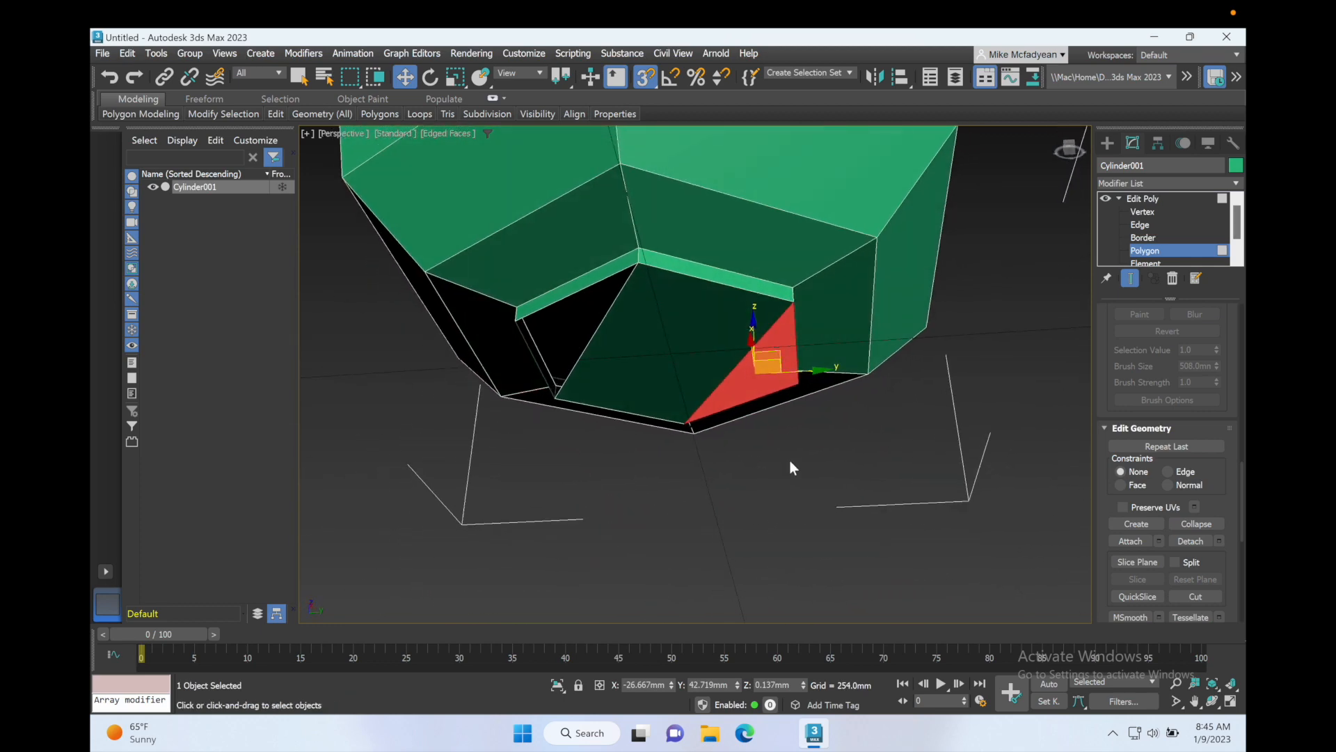
{"action": "left_click", "coordinate": [1142, 525]}
{"action": "left_click", "coordinate": [639, 264]}
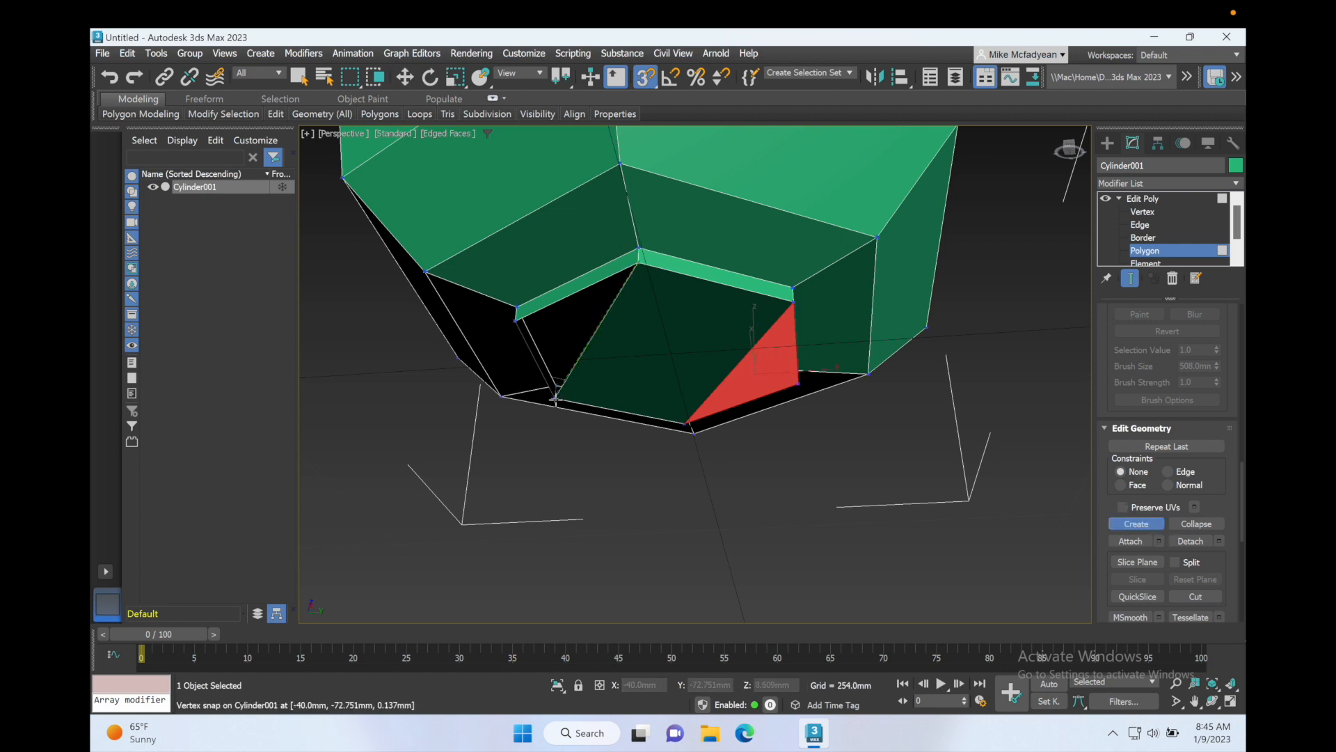
{"action": "left_click", "coordinate": [555, 398]}
{"action": "left_click", "coordinate": [518, 320]}
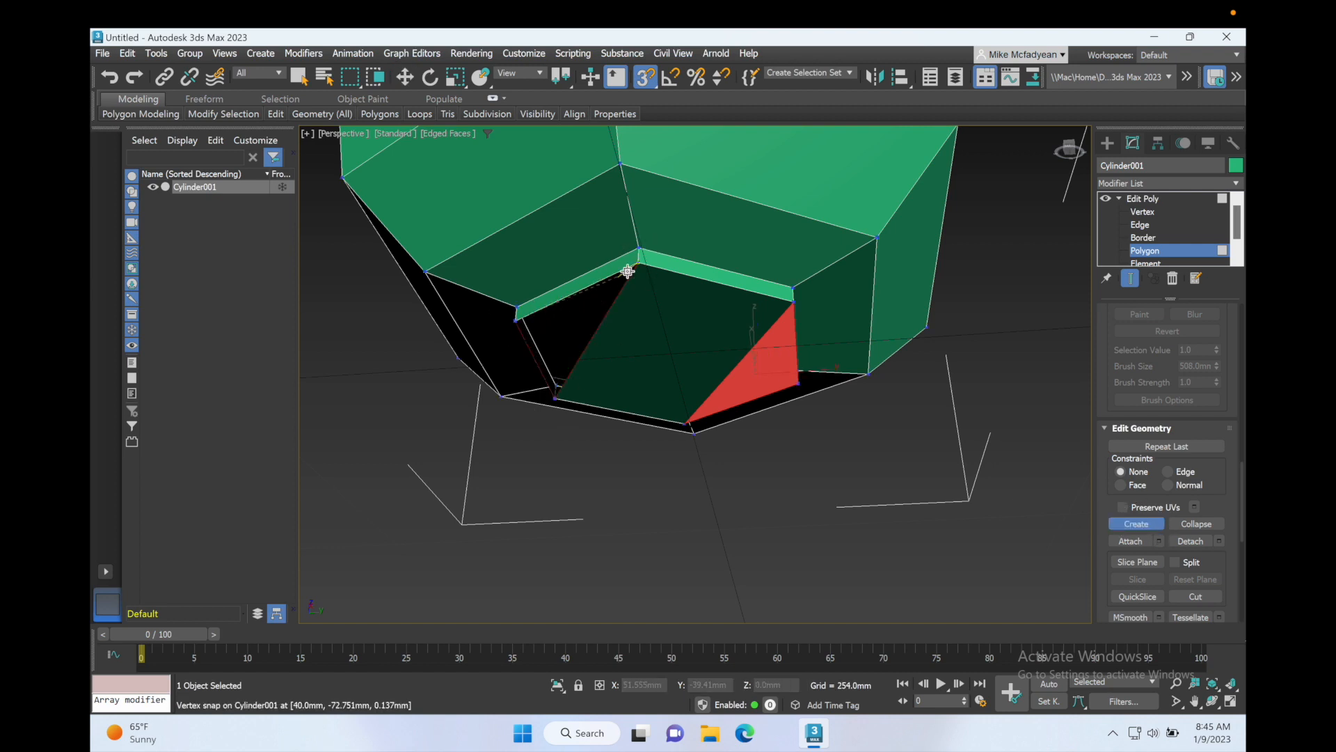
{"action": "left_click", "coordinate": [639, 264]}
{"action": "key", "text": "w"}
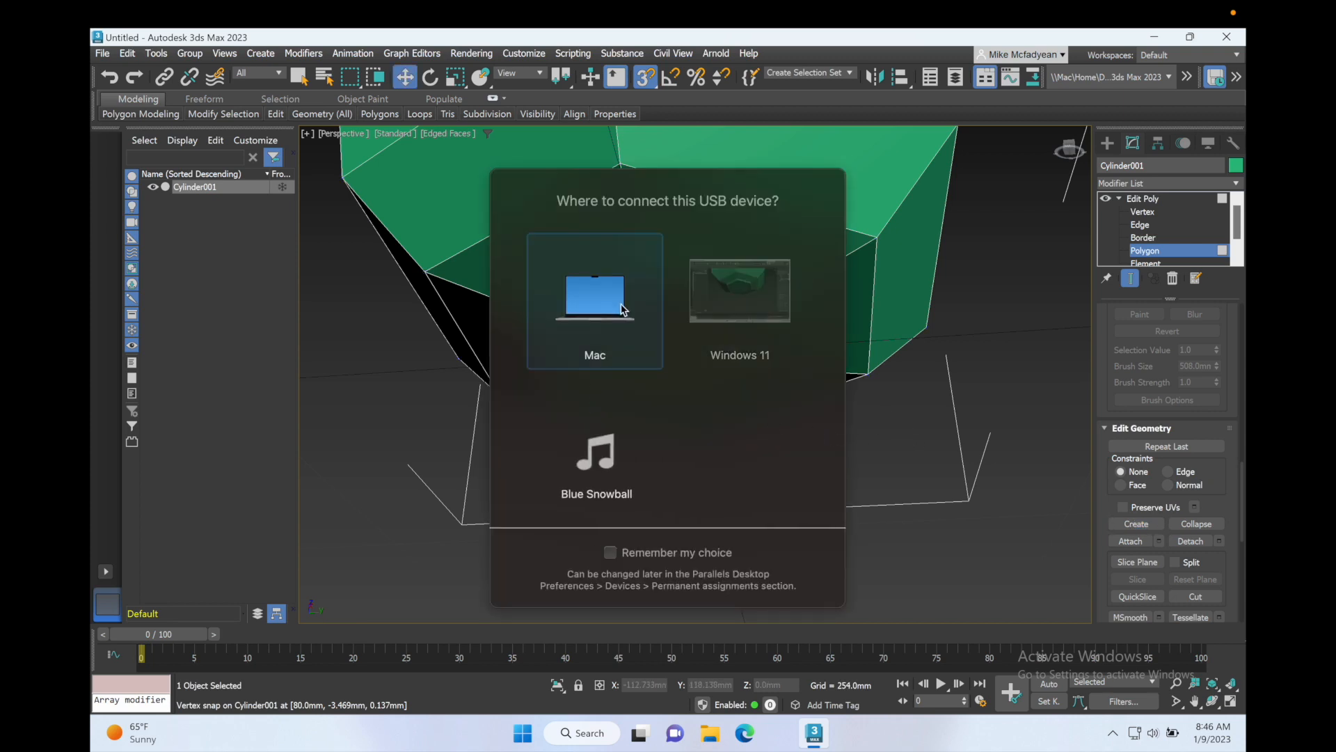
Step: Exit sub-object editing and add an OpenSubdiv modifier above Edit Poly to smooth the vase
{"action": "middle_click_drag", "start_coordinate": [803, 421], "coordinate": [804, 467], "text": "alt"}
{"action": "scroll", "coordinate": [800, 462], "scroll_direction": "down", "scroll_amount": 5}
{"action": "middle_click_drag", "start_coordinate": [785, 406], "coordinate": [726, 439]}
{"action": "left_click", "coordinate": [1155, 255]}
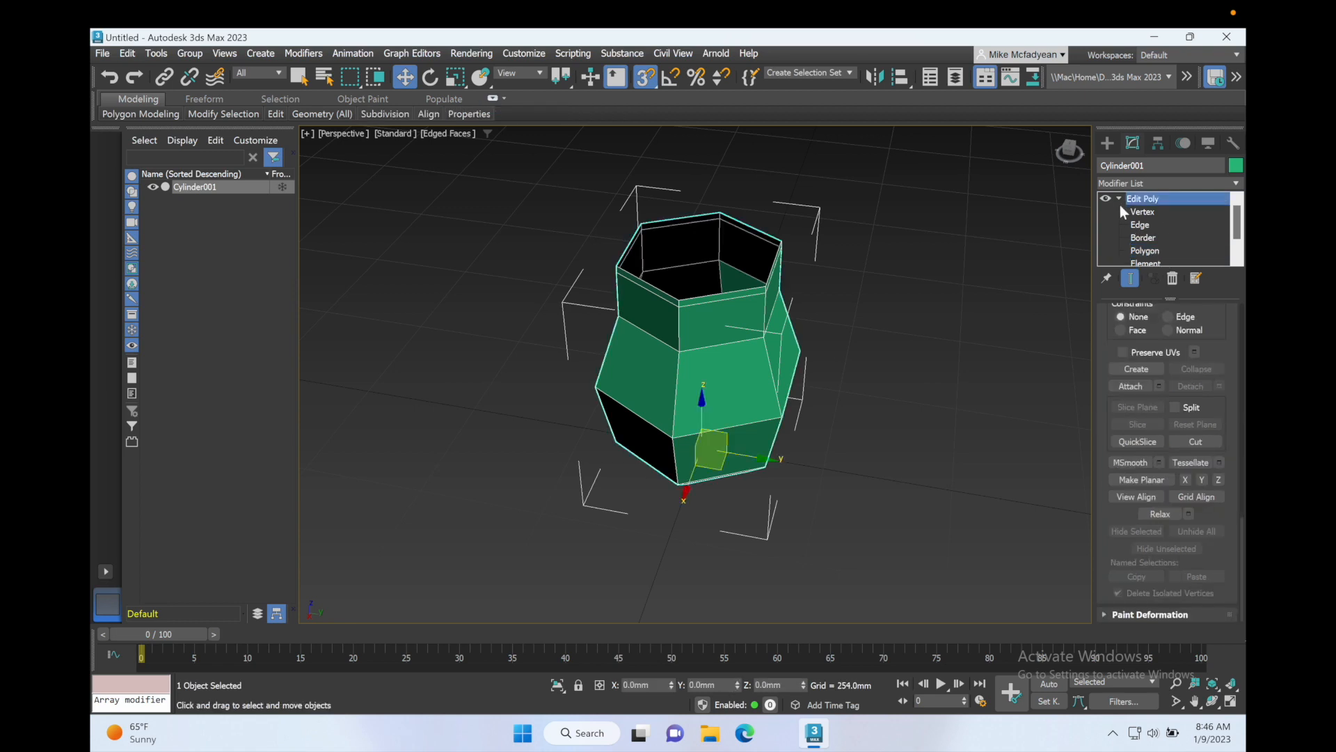
{"action": "left_click", "coordinate": [1119, 198]}
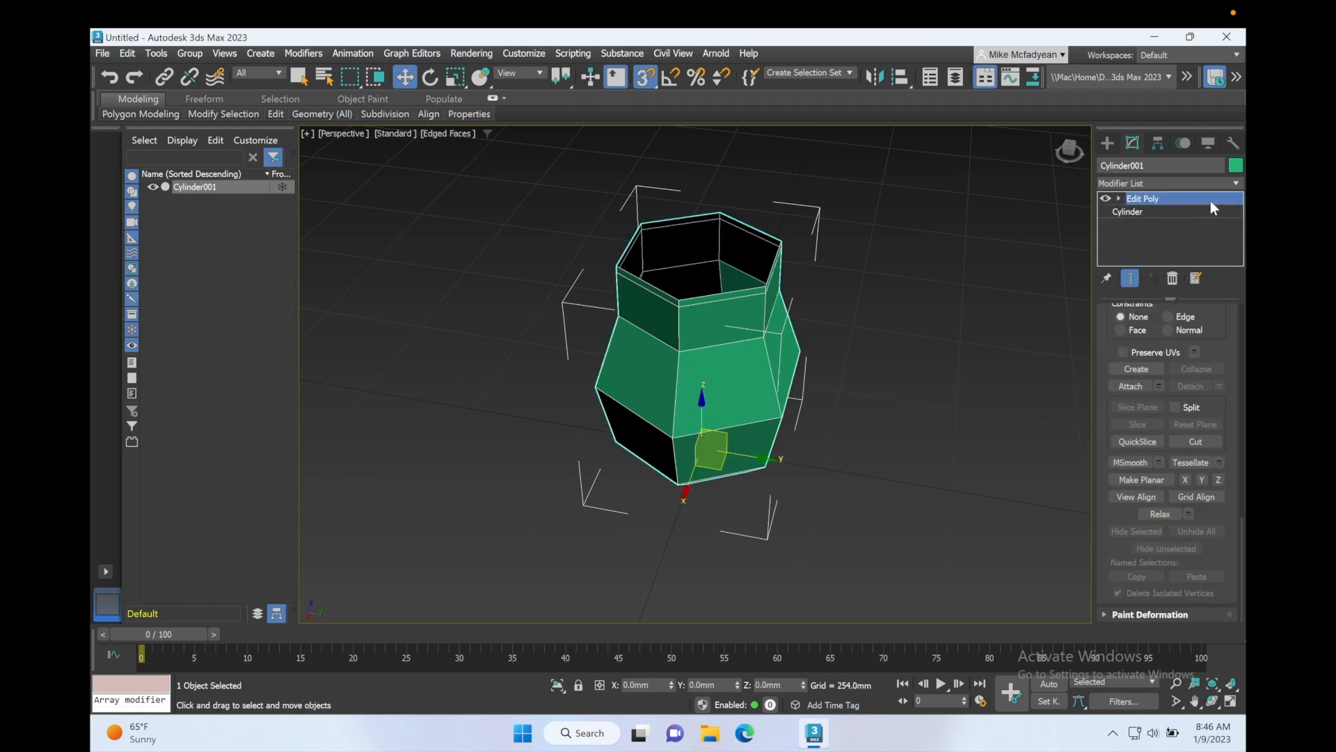
{"action": "left_click", "coordinate": [1236, 183]}
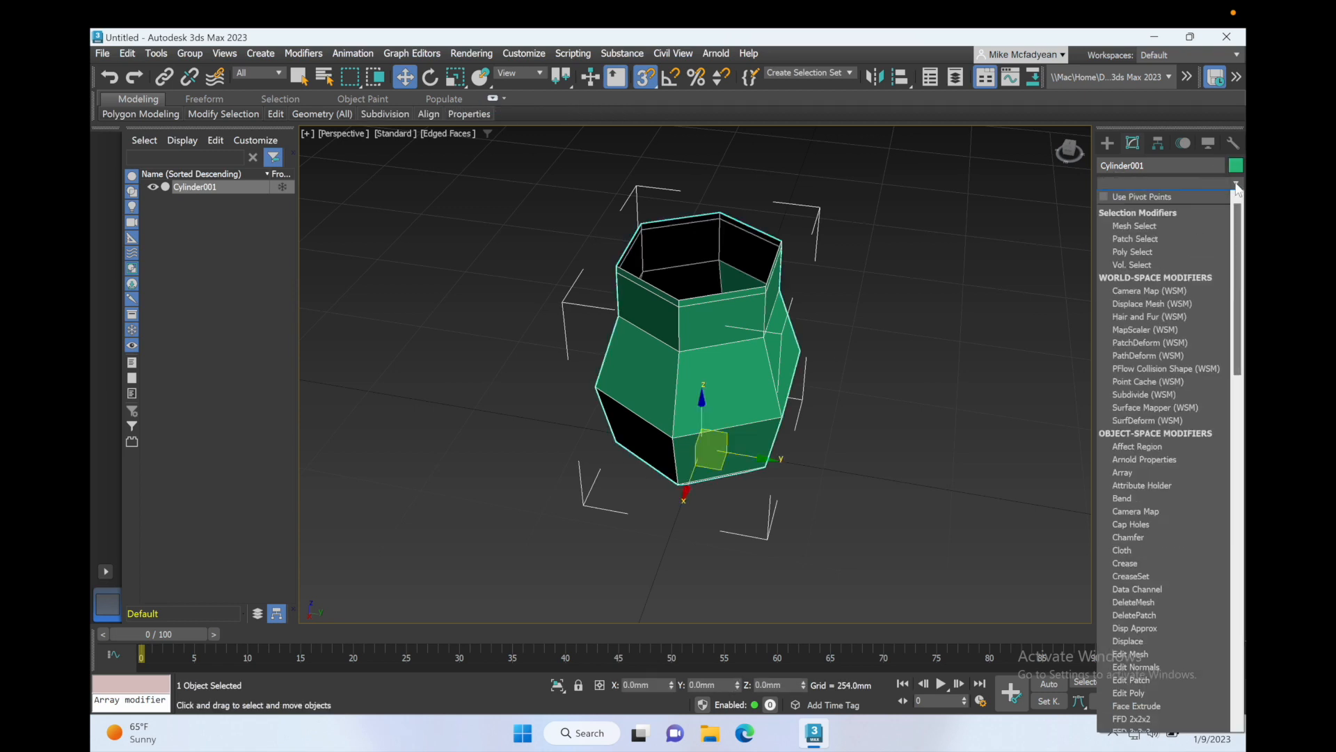
{"action": "key", "text": "o"}
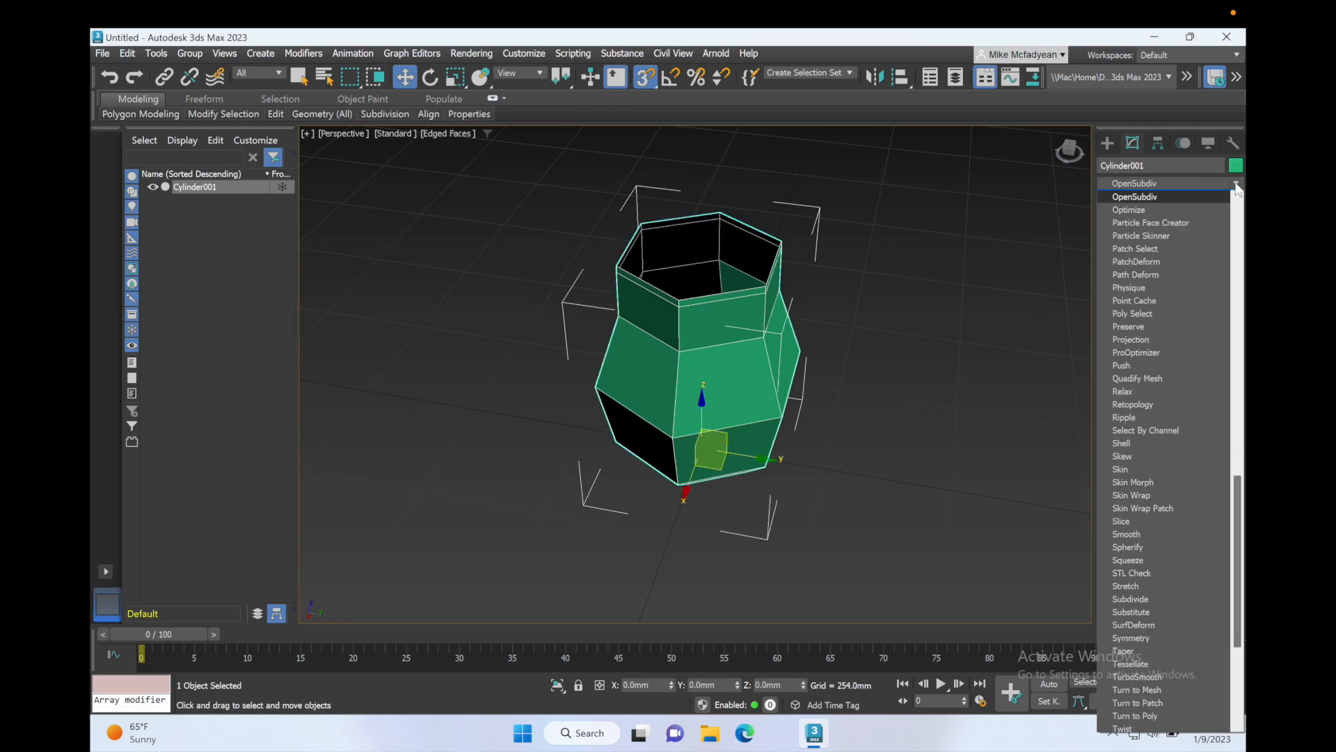
{"action": "left_click", "coordinate": [1167, 196]}
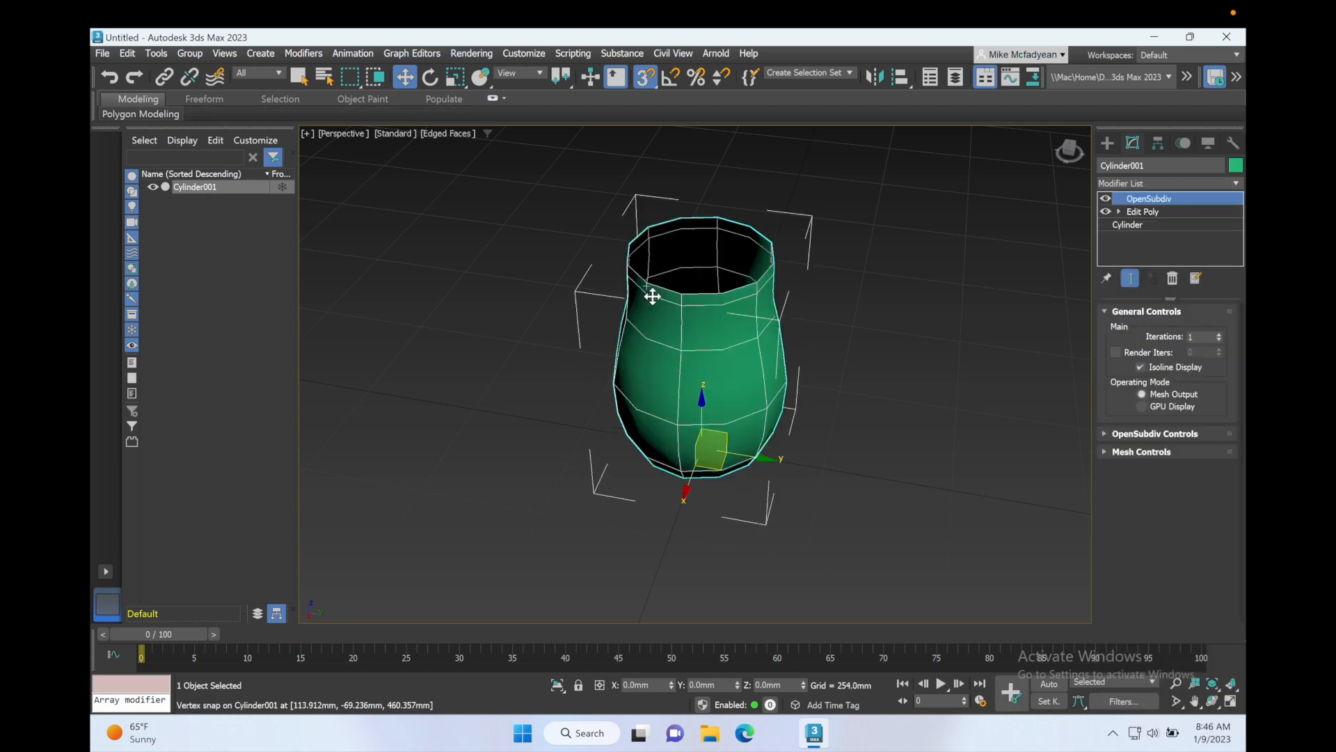
Step: Enter Polygon level of the Edit Poly modifier and turn off the end-result display below OpenSubdiv
{"action": "middle_click_drag", "start_coordinate": [725, 358], "coordinate": [746, 291], "text": "alt"}
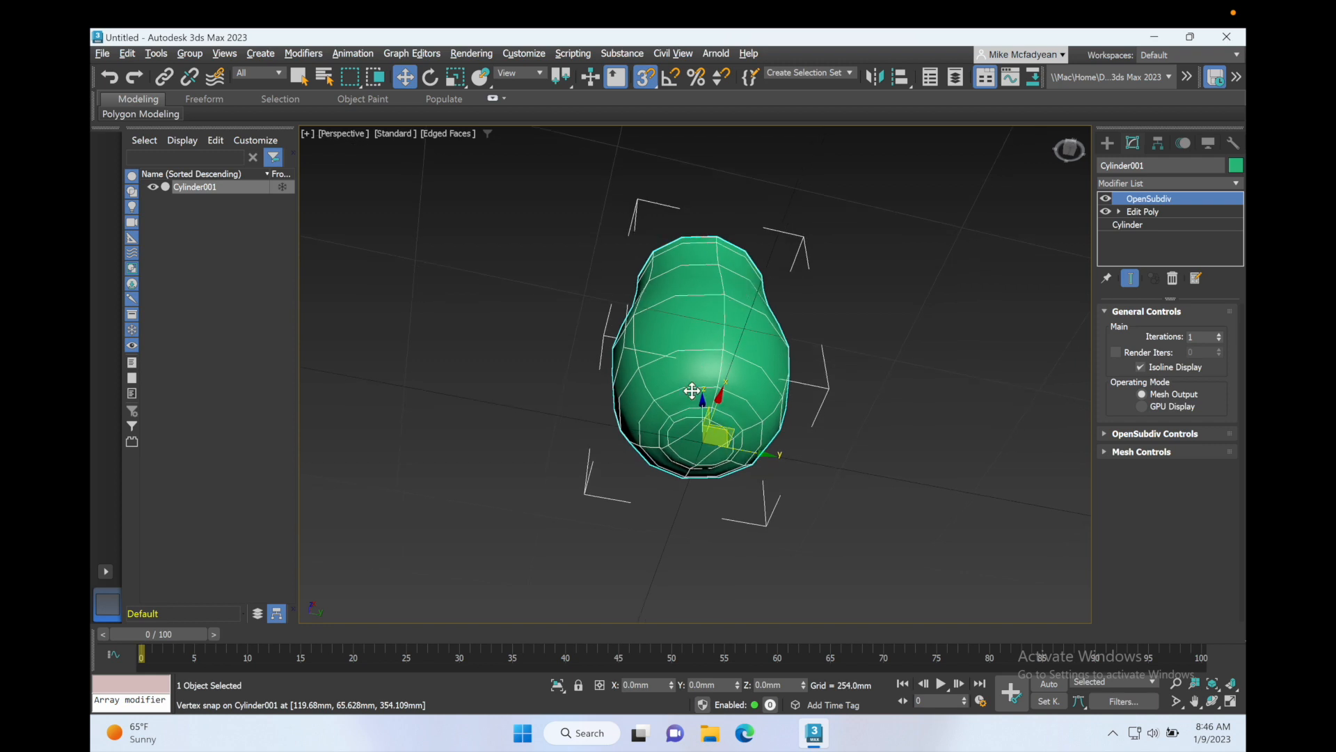
{"action": "scroll", "coordinate": [693, 411], "scroll_direction": "up", "scroll_amount": 2}
{"action": "scroll", "coordinate": [693, 411], "scroll_direction": "up", "scroll_amount": 2}
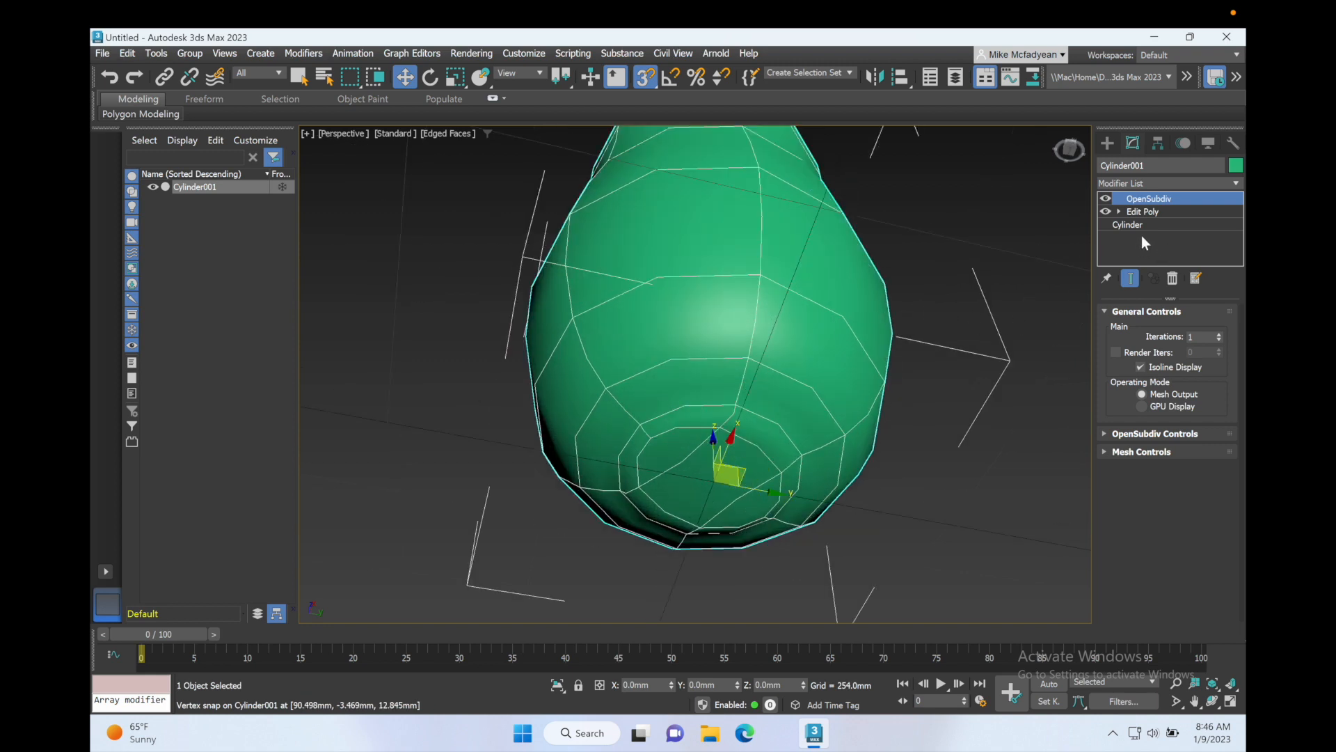
{"action": "left_click", "coordinate": [1119, 211]}
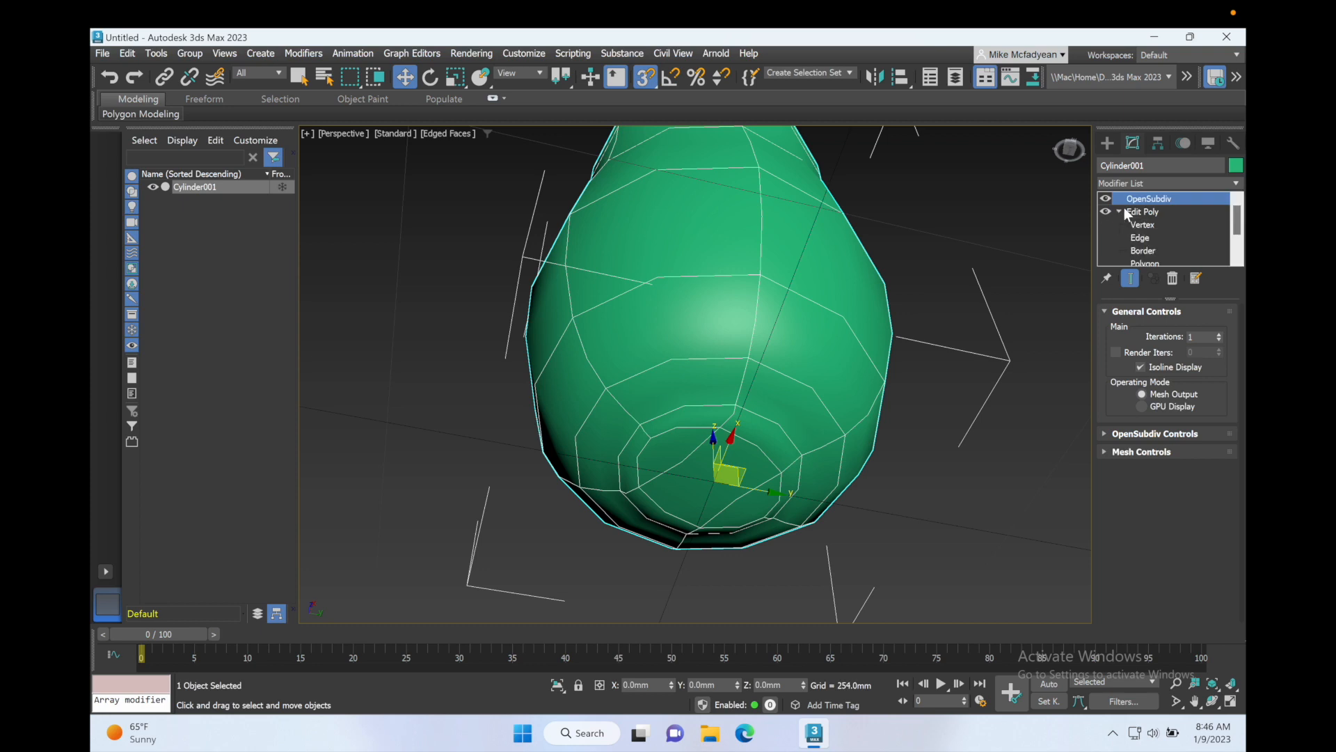
{"action": "left_click", "coordinate": [1145, 252]}
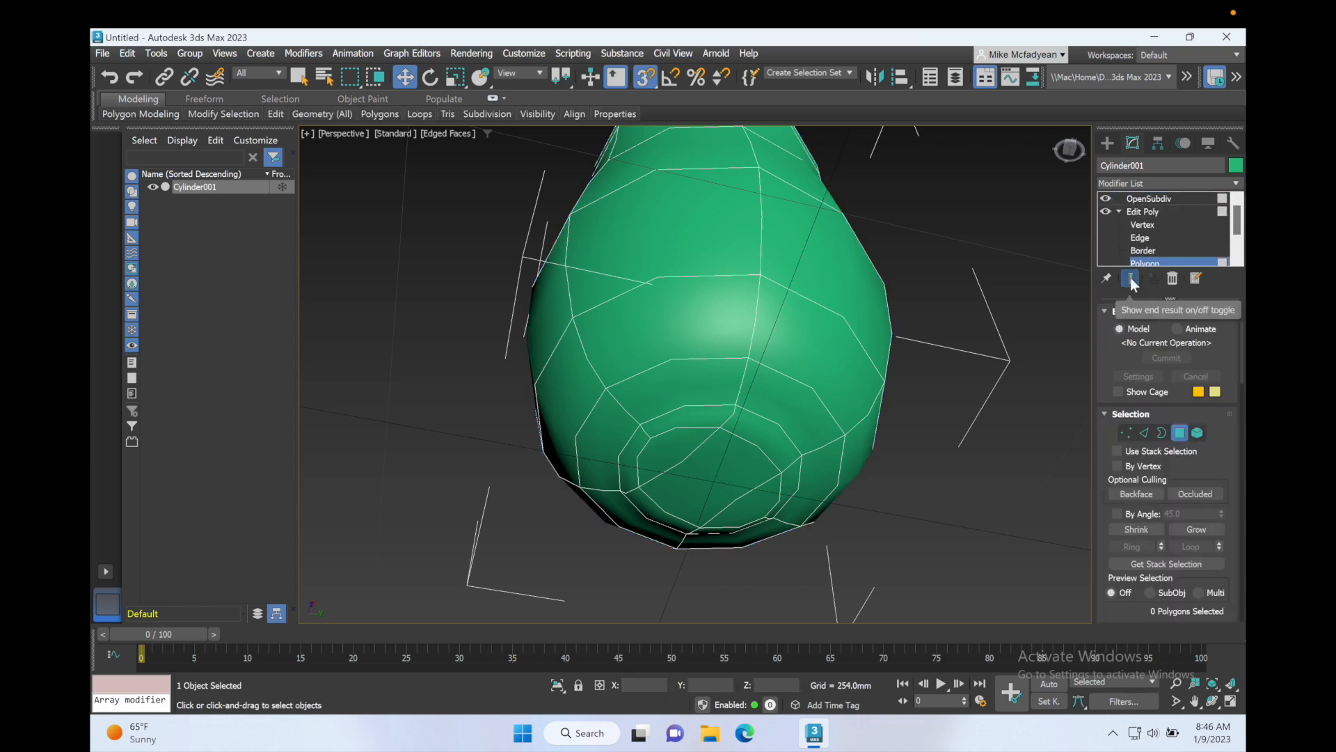
{"action": "left_click", "coordinate": [1131, 278]}
Step: Select the three polygons closing the bottom and inset them by about 4.2 mm
{"action": "scroll", "coordinate": [753, 430], "scroll_direction": "up", "scroll_amount": 2}
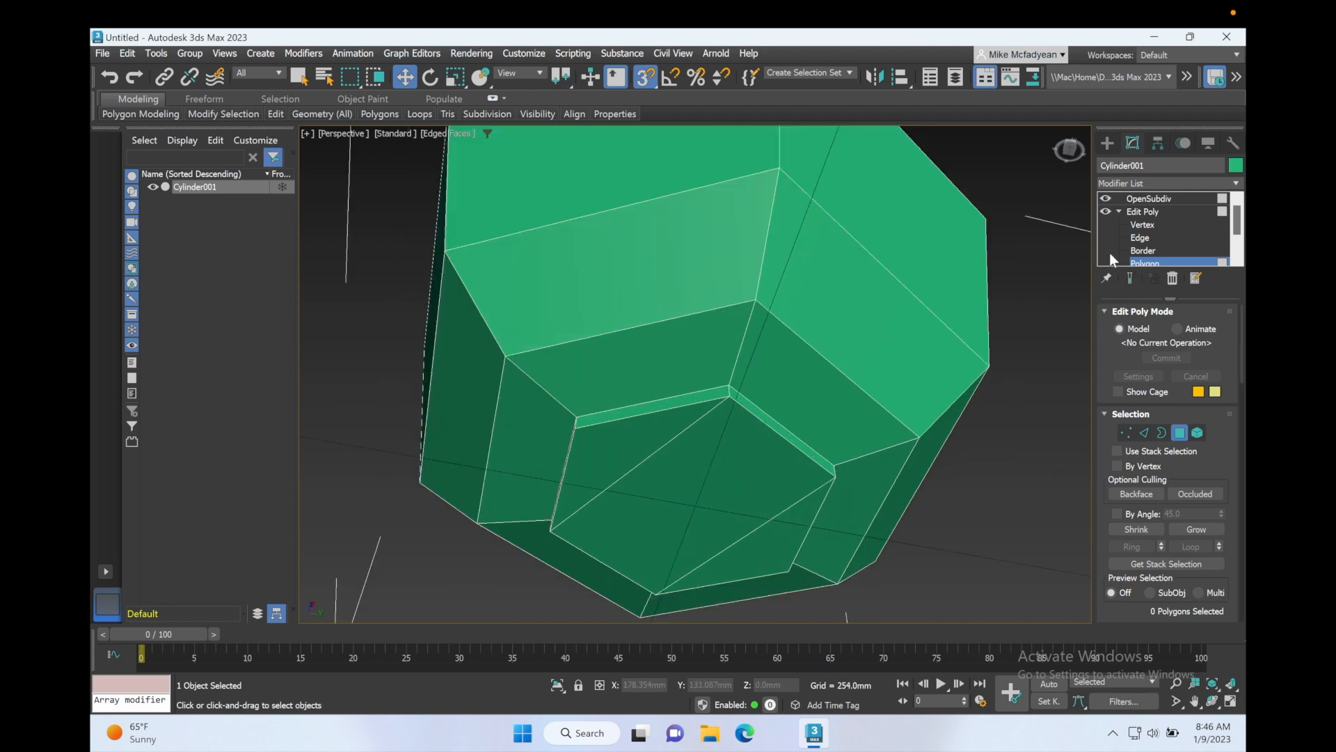
{"action": "left_click", "coordinate": [639, 423]}
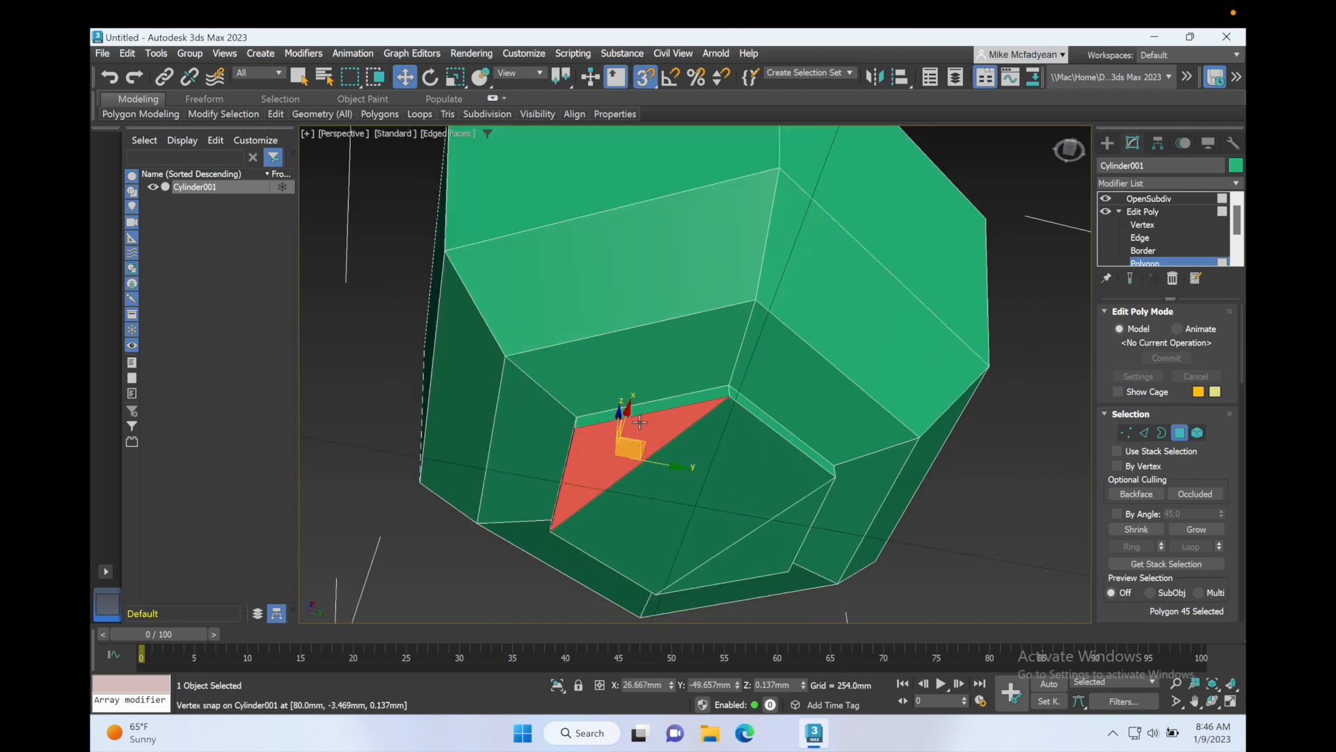
{"action": "left_click", "coordinate": [695, 527], "text": "ctrl"}
{"action": "left_click", "coordinate": [764, 564], "text": "ctrl"}
{"action": "scroll", "coordinate": [1163, 535], "scroll_direction": "down", "scroll_amount": 2}
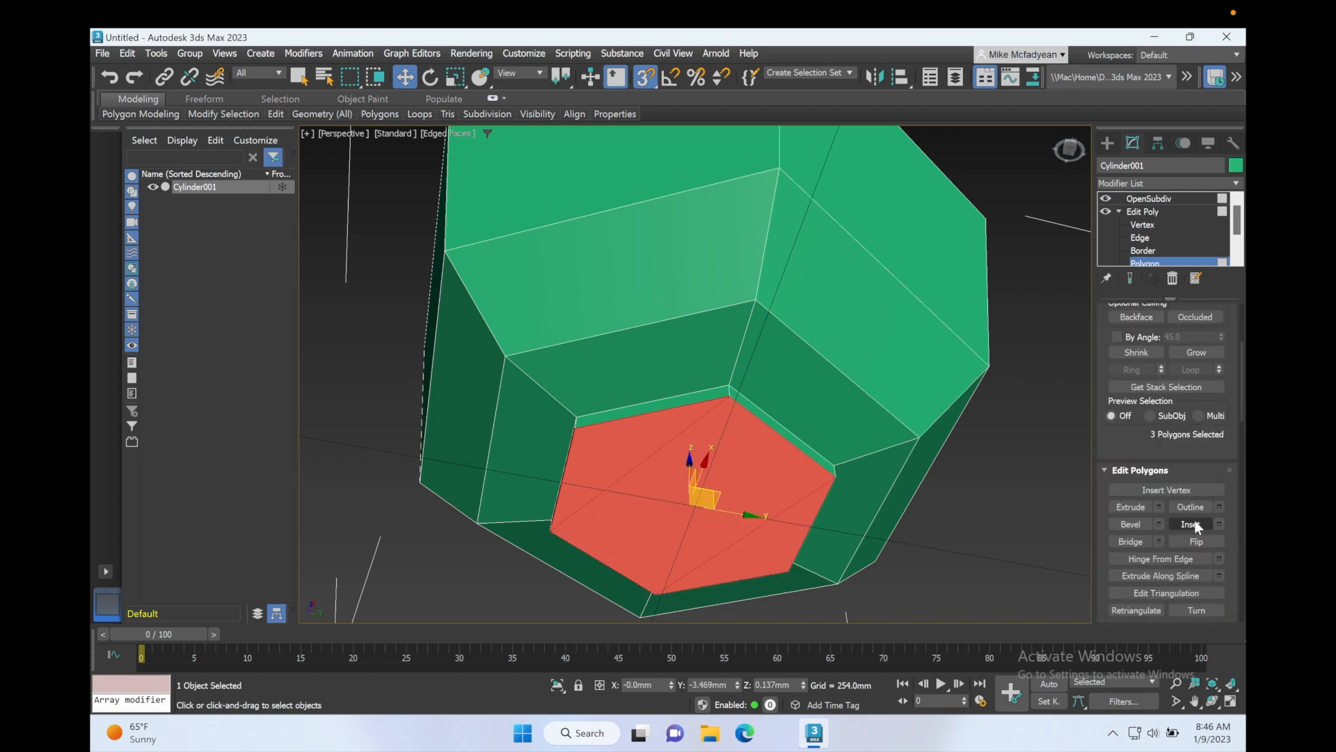
{"action": "left_click", "coordinate": [1219, 523]}
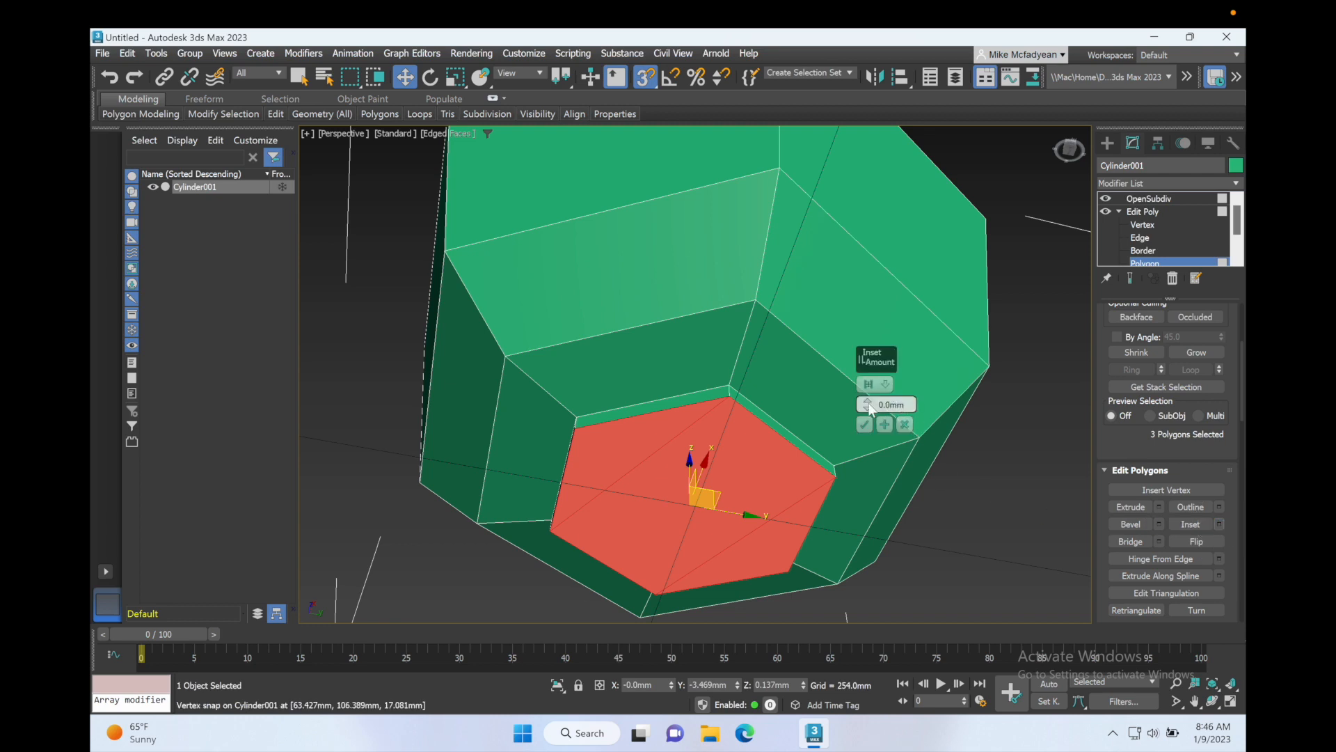
{"action": "left_click_drag", "start_coordinate": [869, 408], "coordinate": [871, 409]}
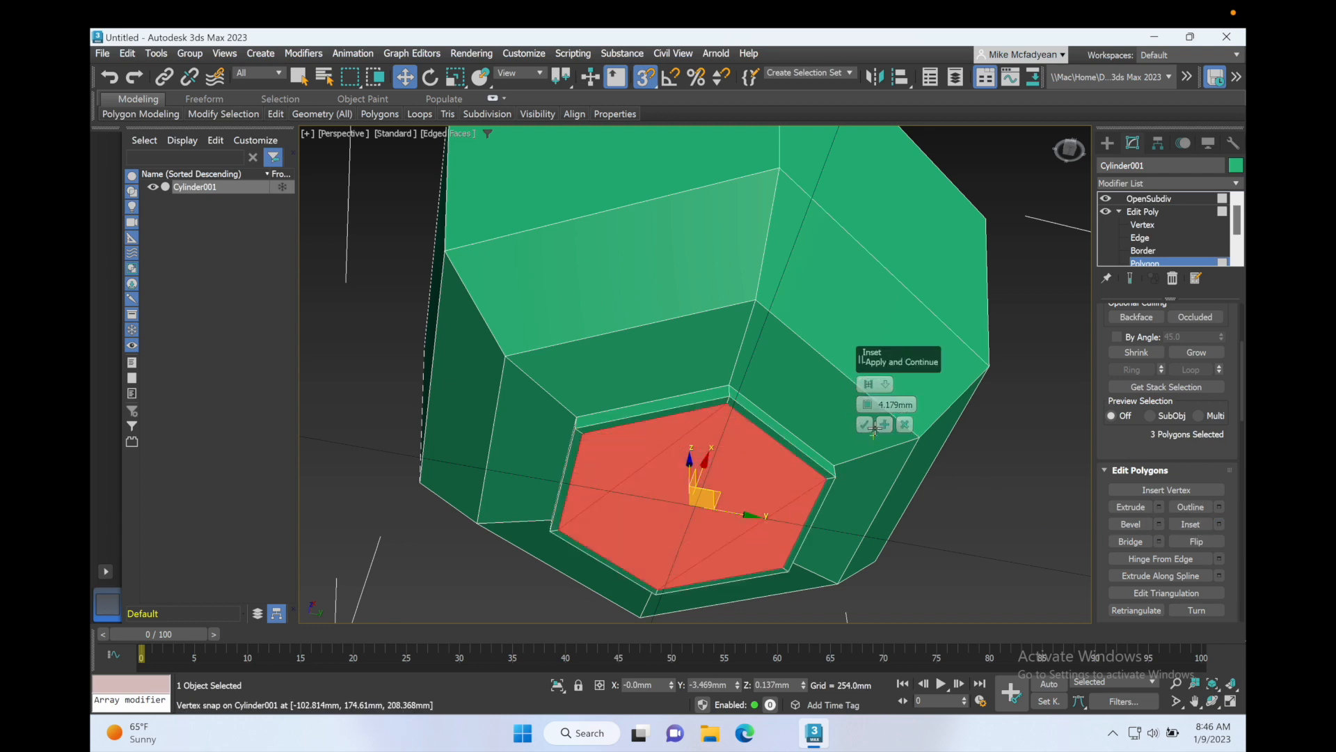
{"action": "left_click", "coordinate": [868, 425]}
{"action": "left_click", "coordinate": [957, 477]}
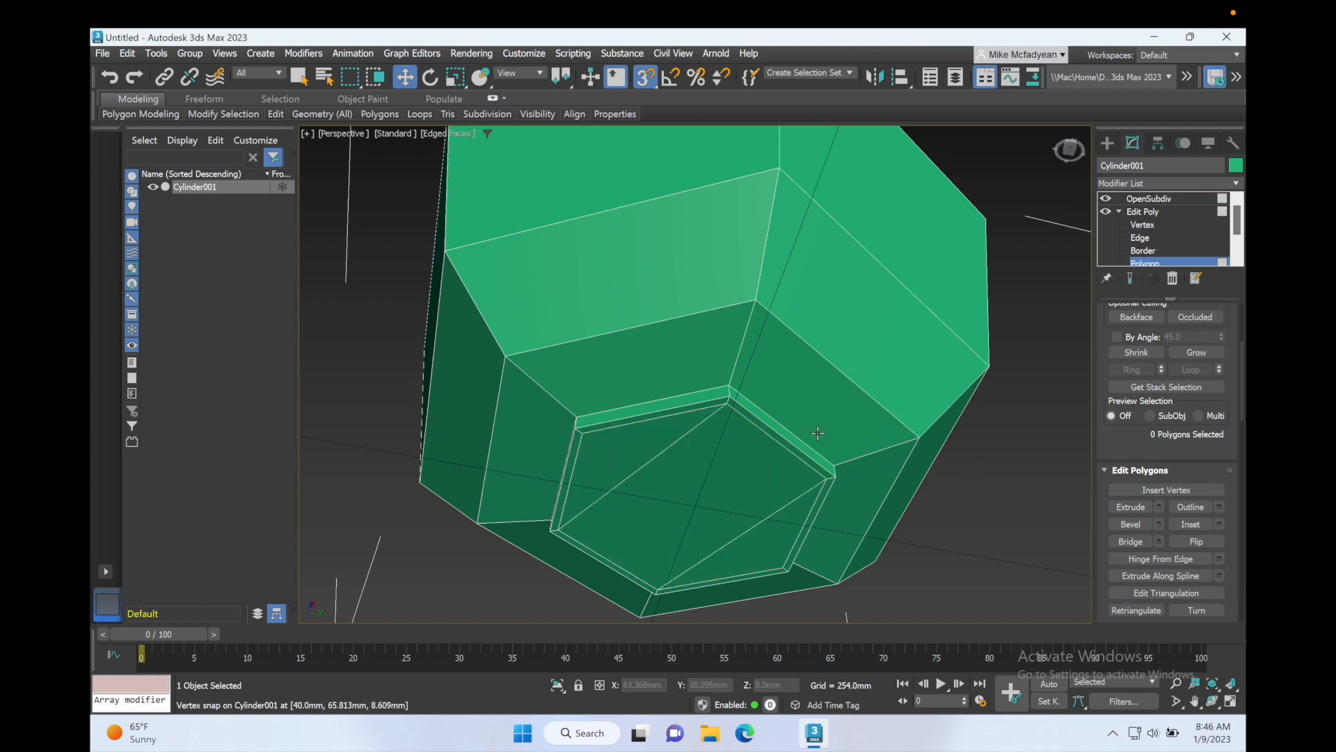
Step: Select the edge loop around the bottom inset at Edge level and chamfer it by about 4.2 mm
{"action": "left_click", "coordinate": [1144, 236]}
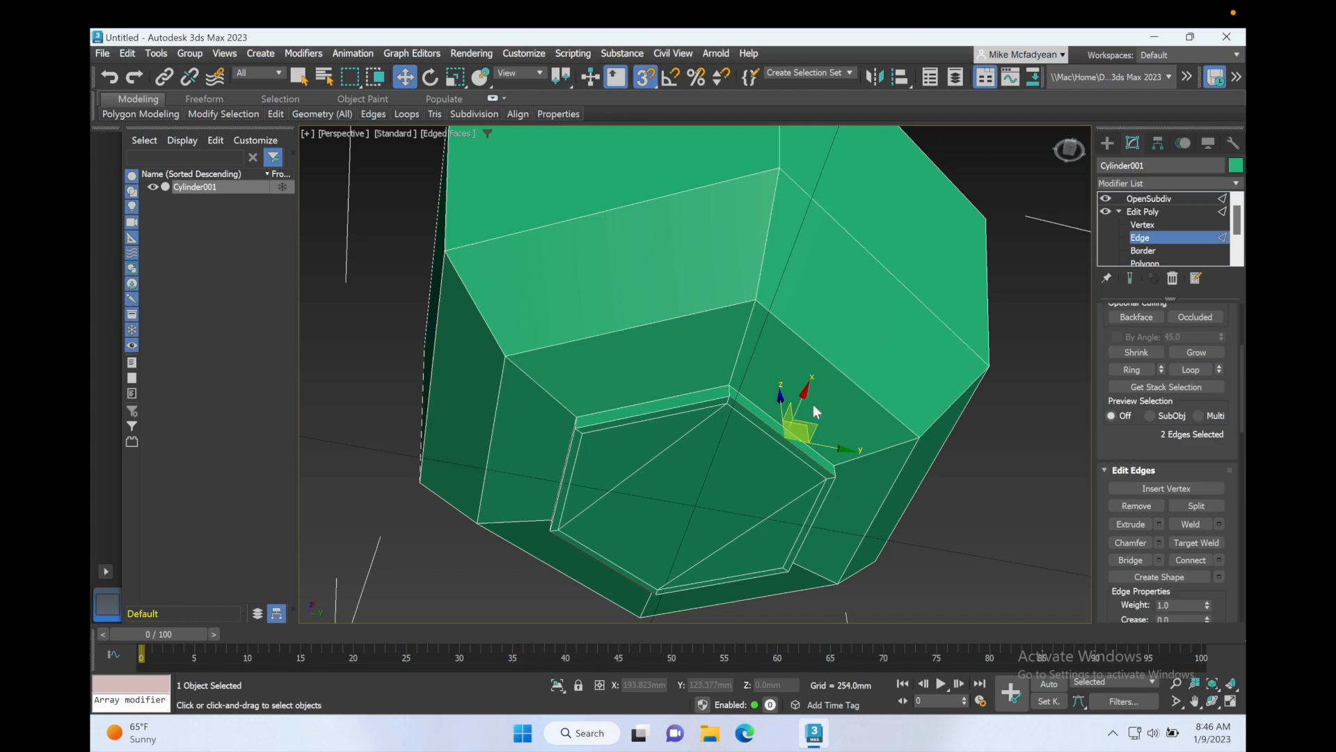
{"action": "double_click", "coordinate": [751, 402]}
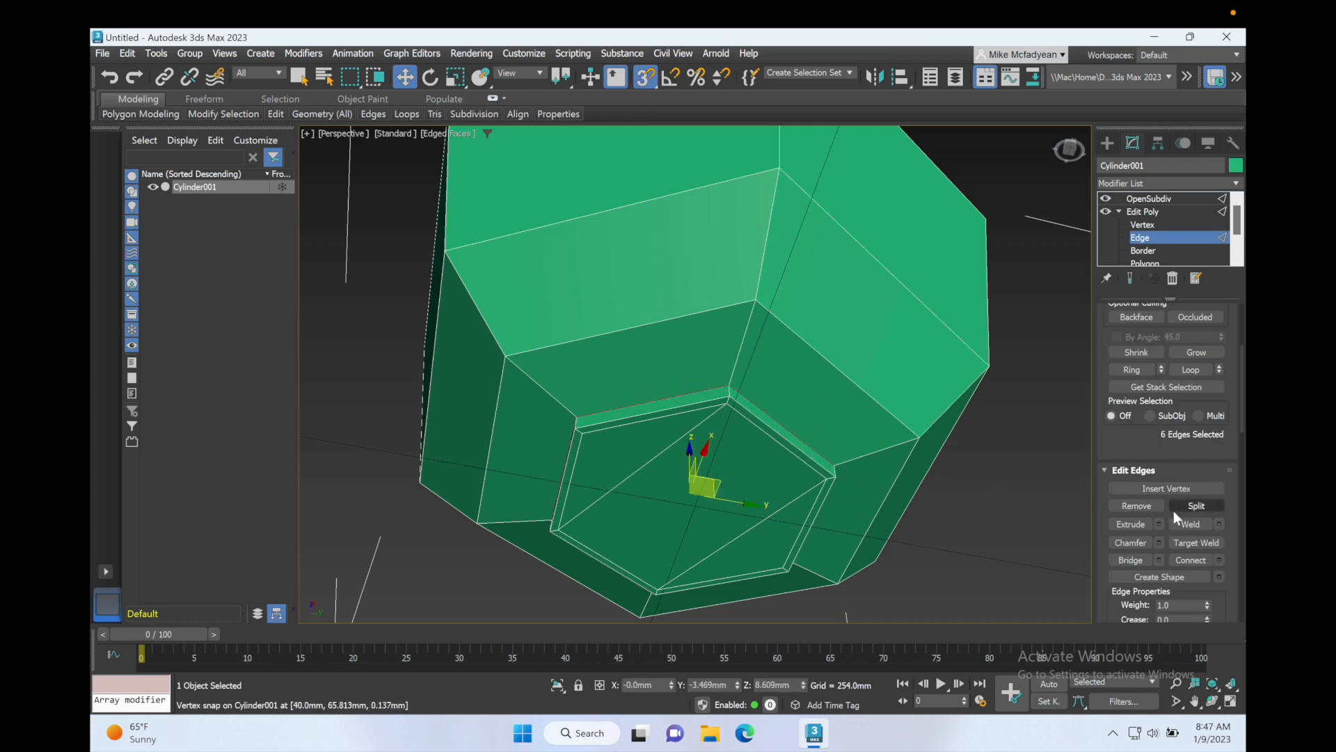
{"action": "left_click", "coordinate": [1159, 542]}
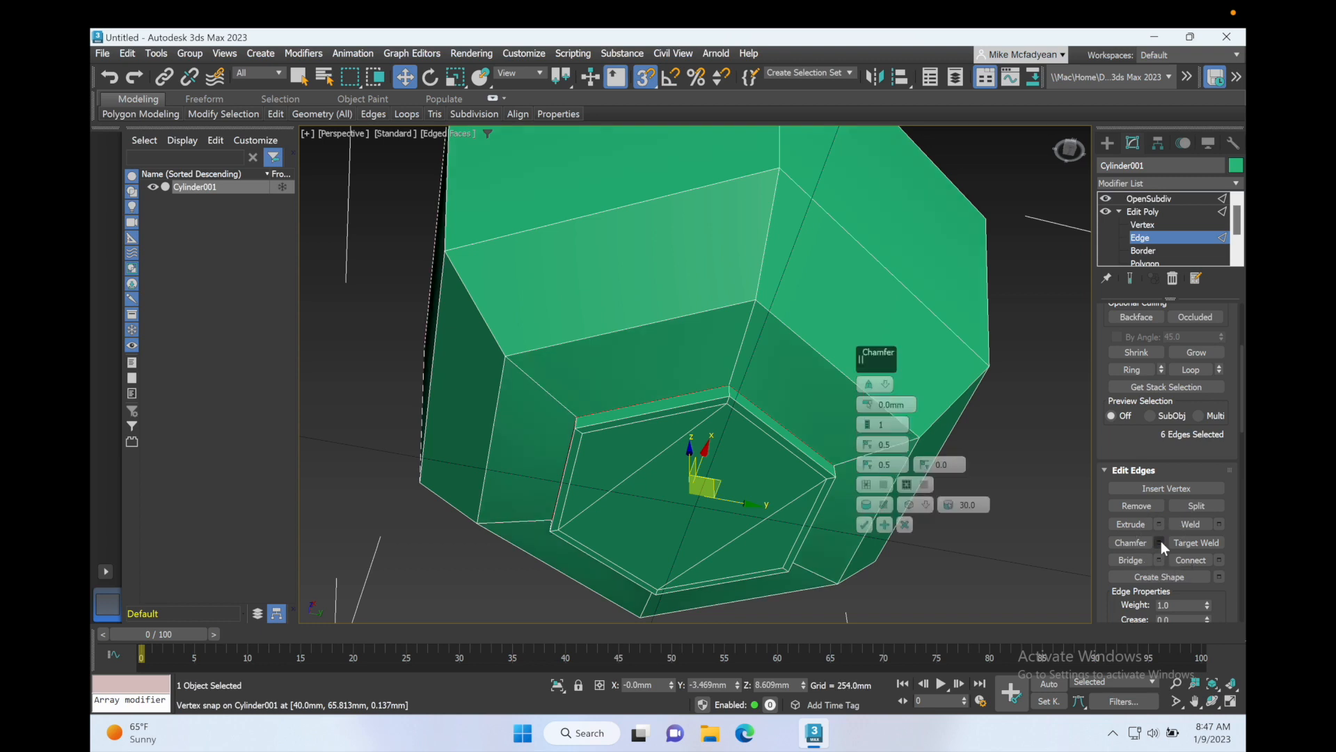
{"action": "left_click_drag", "start_coordinate": [867, 404], "coordinate": [872, 404]}
{"action": "right_click", "coordinate": [871, 409]}
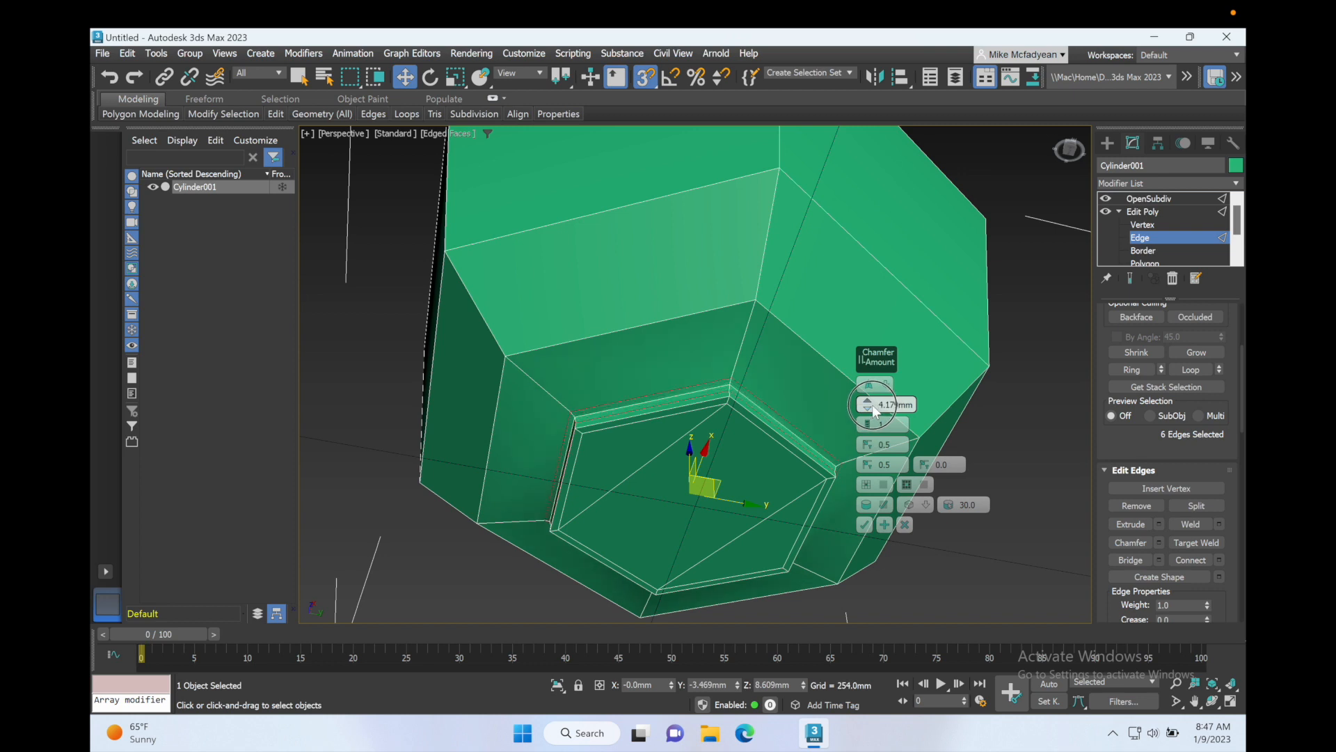
{"action": "left_click", "coordinate": [865, 525]}
{"action": "left_click", "coordinate": [973, 512]}
{"action": "middle_click_drag", "start_coordinate": [973, 512], "coordinate": [853, 471], "text": "alt"}
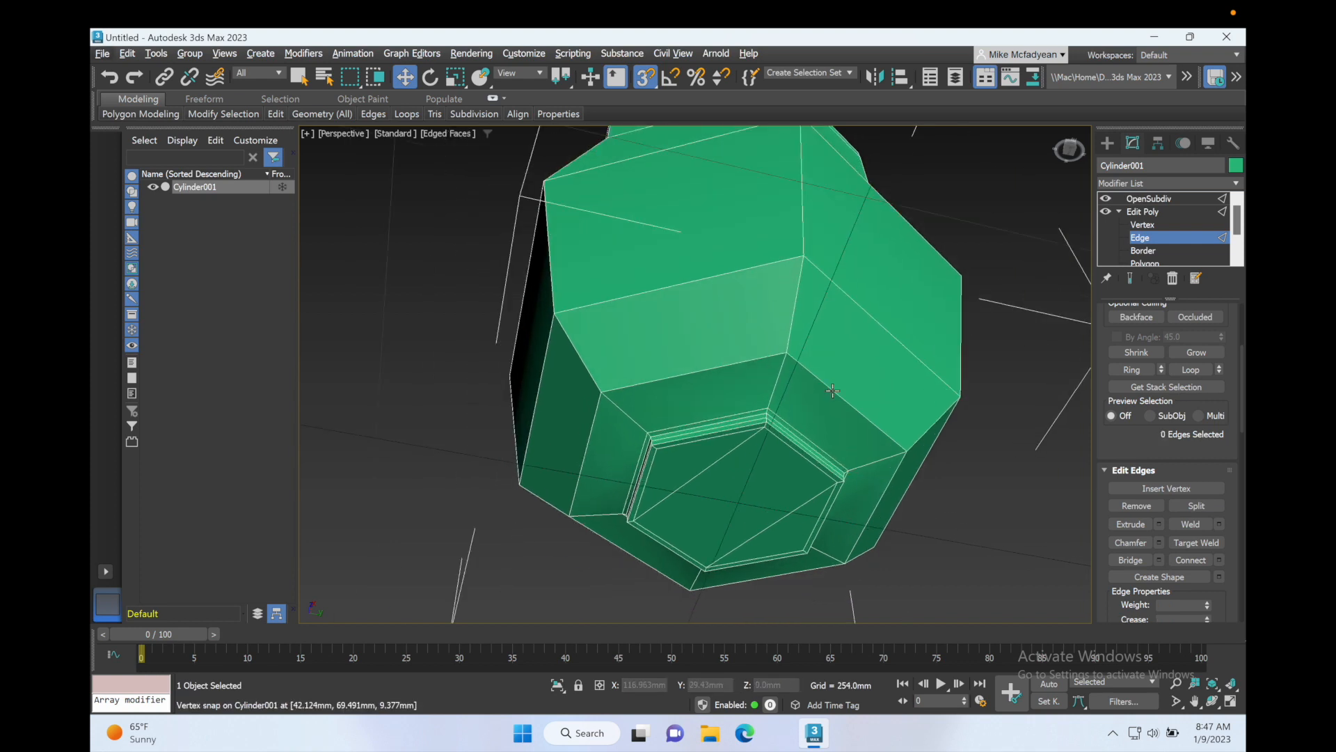
Step: Select a ring of vertical edges on the lower body and connect them with 2 segments
{"action": "left_click", "coordinate": [795, 320]}
{"action": "left_click", "coordinate": [1136, 370]}
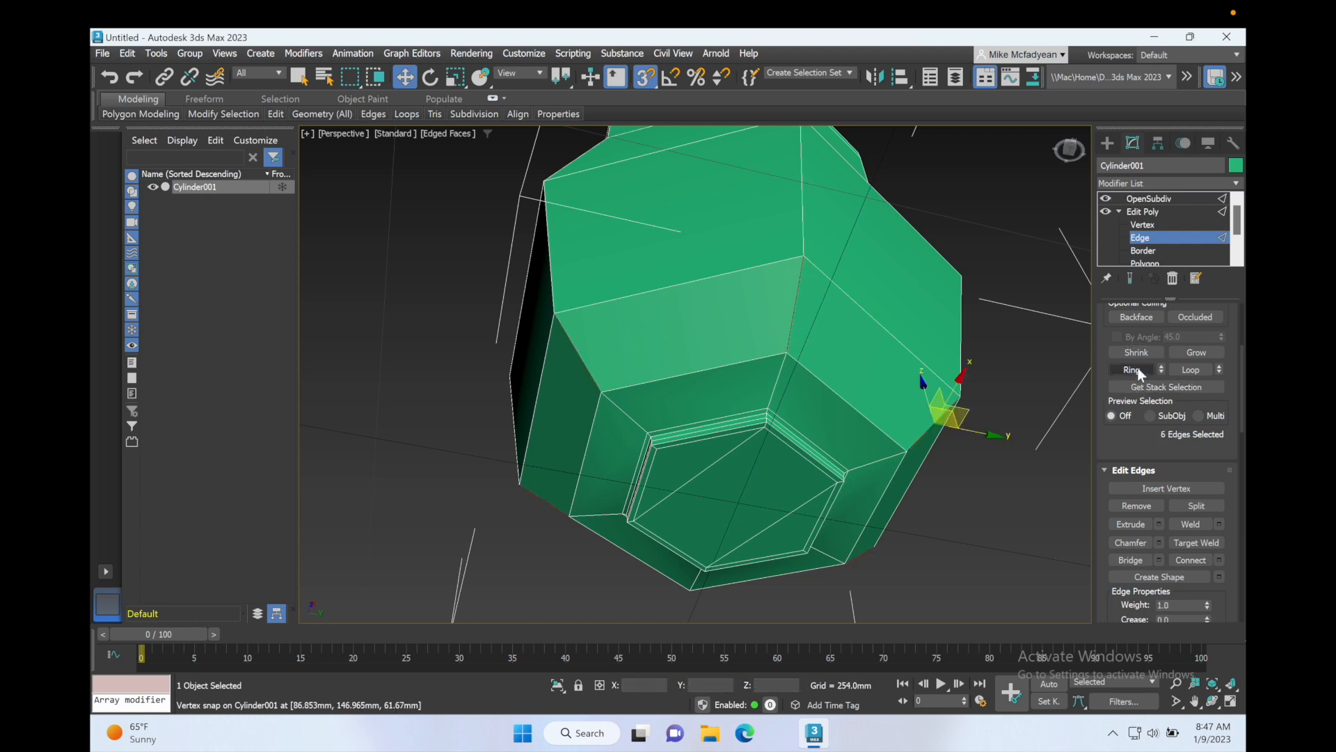
{"action": "left_click", "coordinate": [1219, 558]}
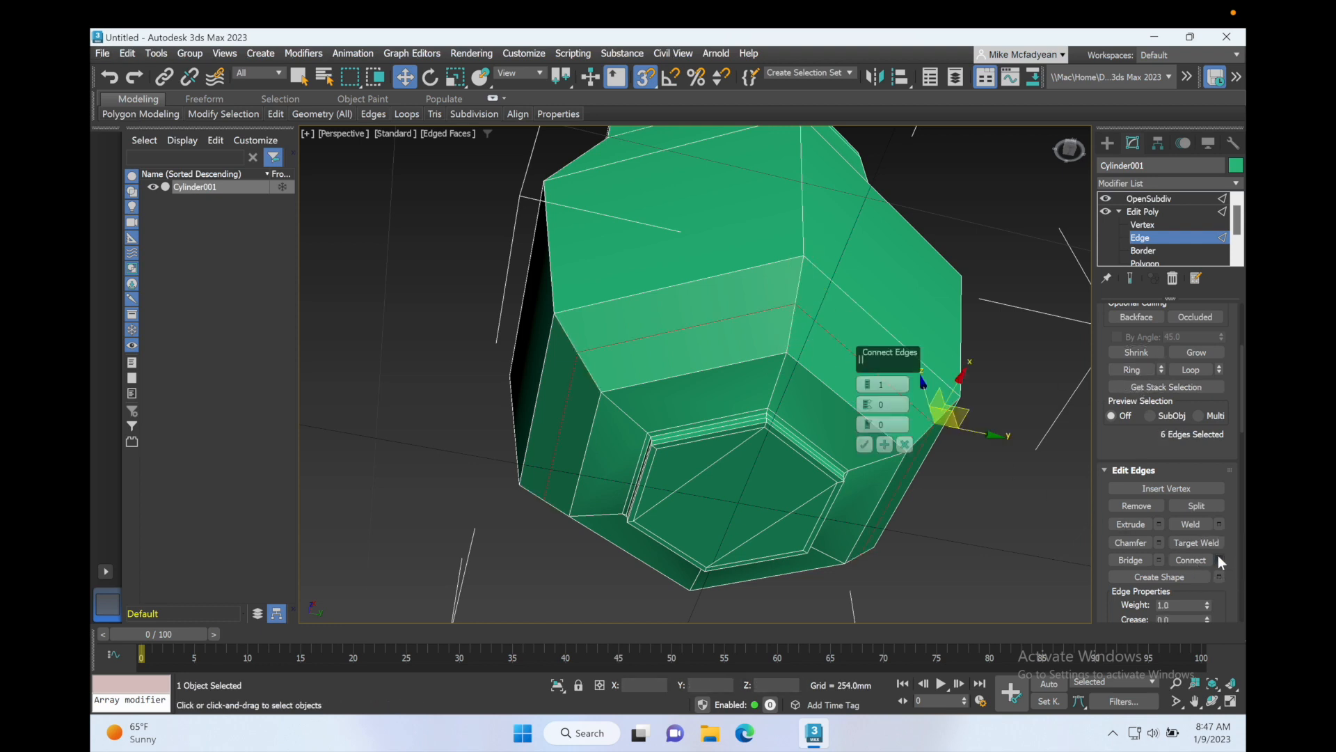
{"action": "left_click", "coordinate": [868, 382]}
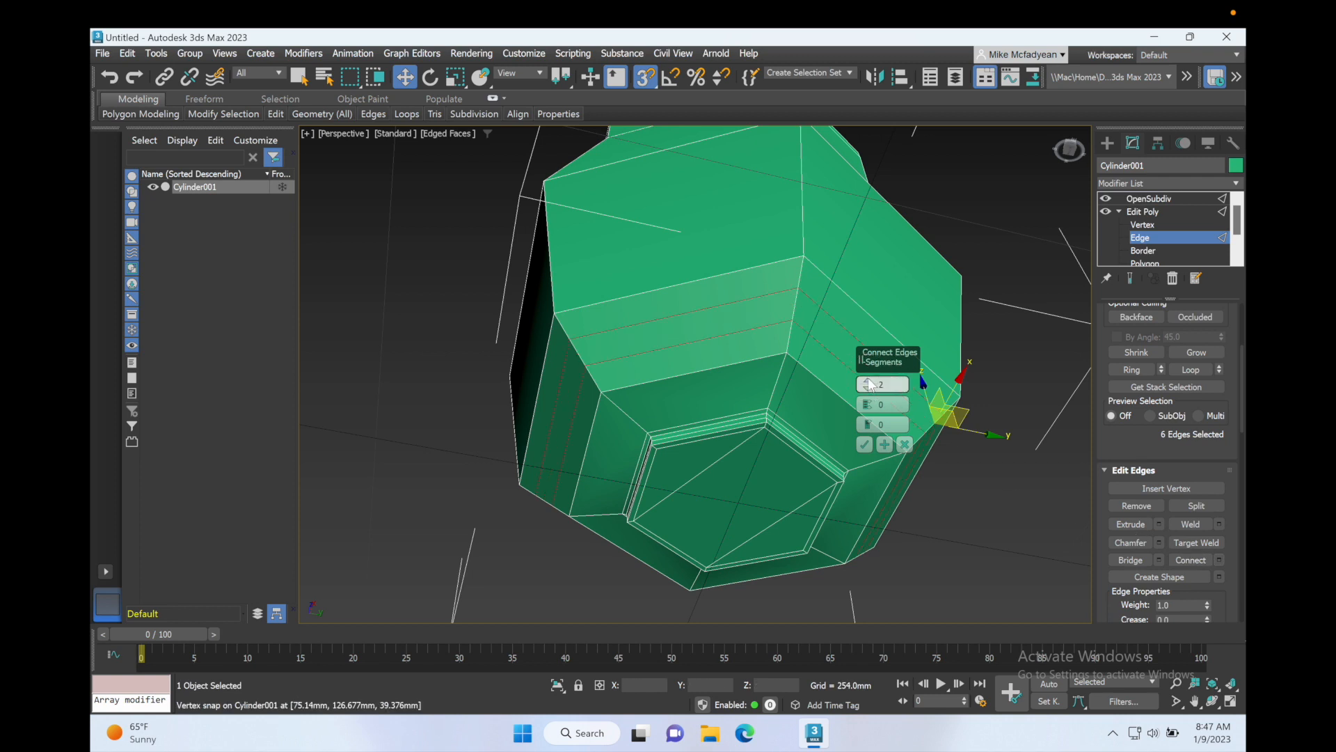
{"action": "left_click", "coordinate": [864, 444]}
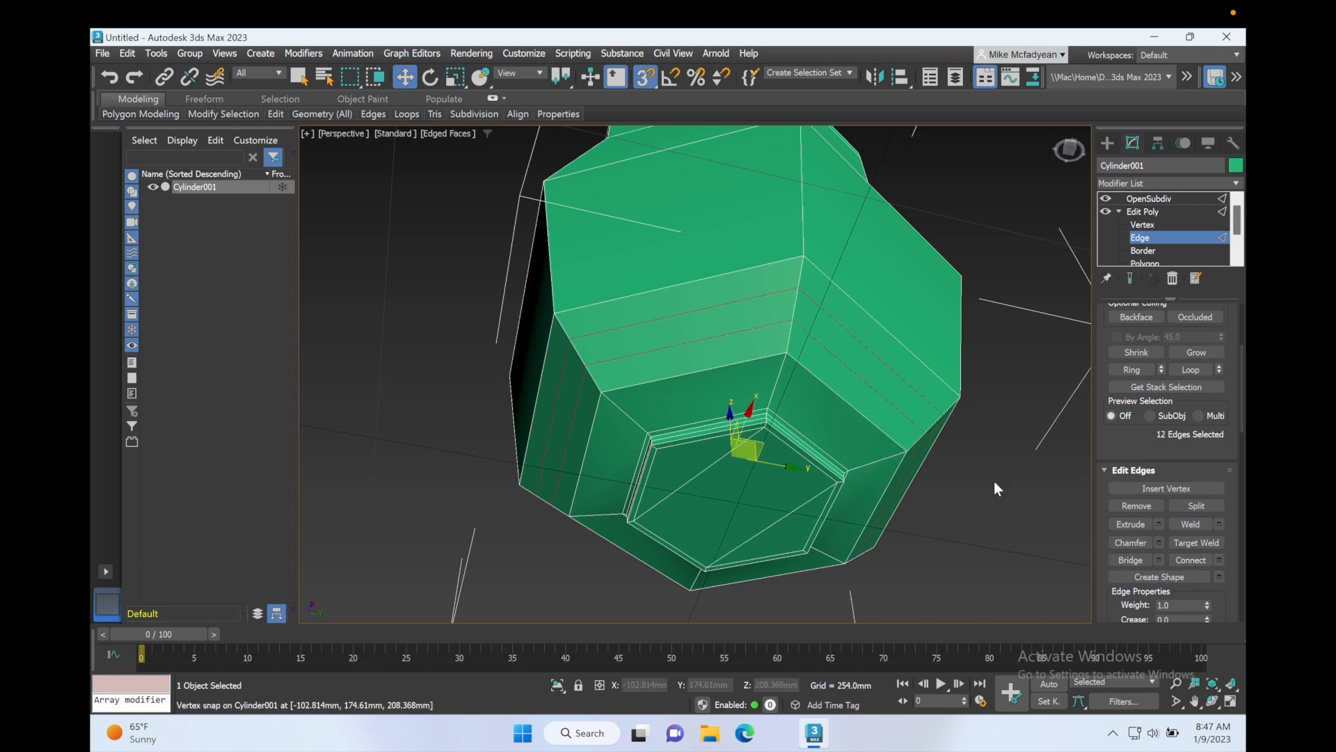
{"action": "left_click", "coordinate": [962, 451]}
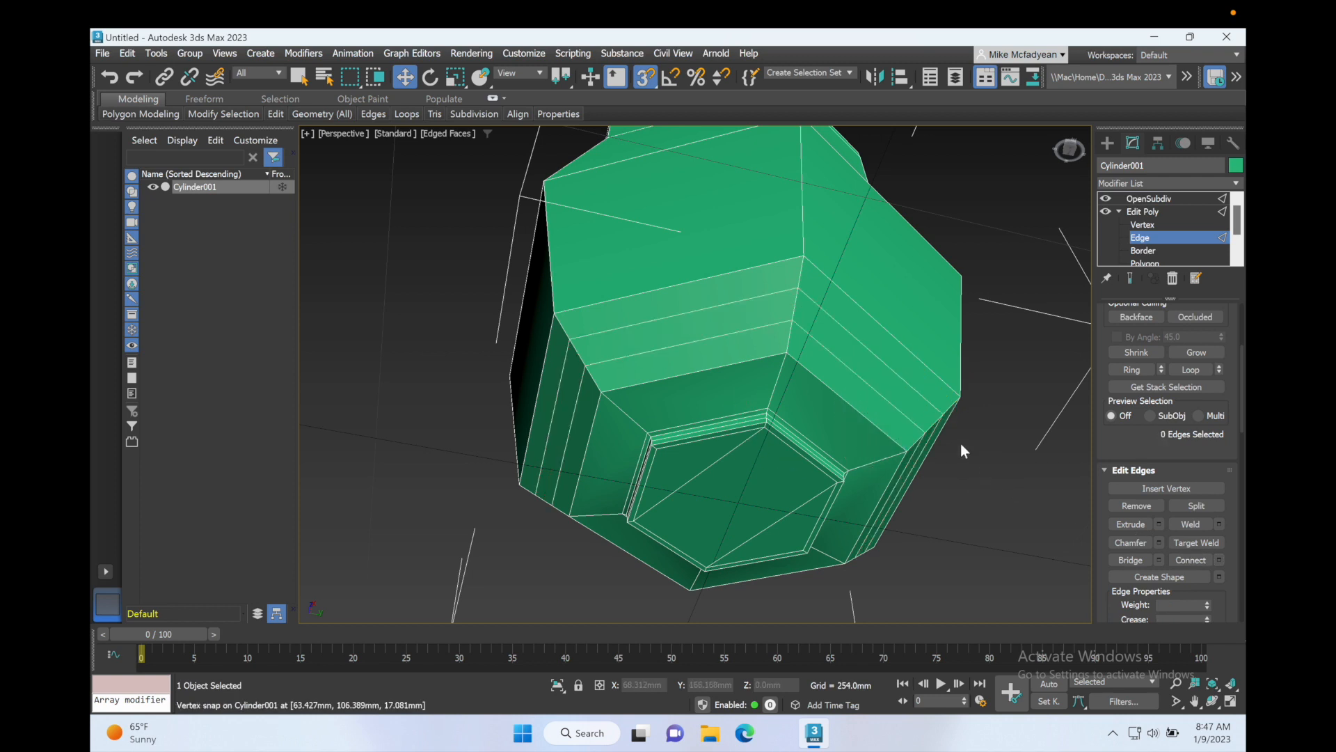
Step: Select the three central bottom polygons again at Polygon level and inset them by a small amount
{"action": "left_click", "coordinate": [1130, 277]}
{"action": "middle_click_drag", "start_coordinate": [905, 351], "coordinate": [866, 335], "text": "alt"}
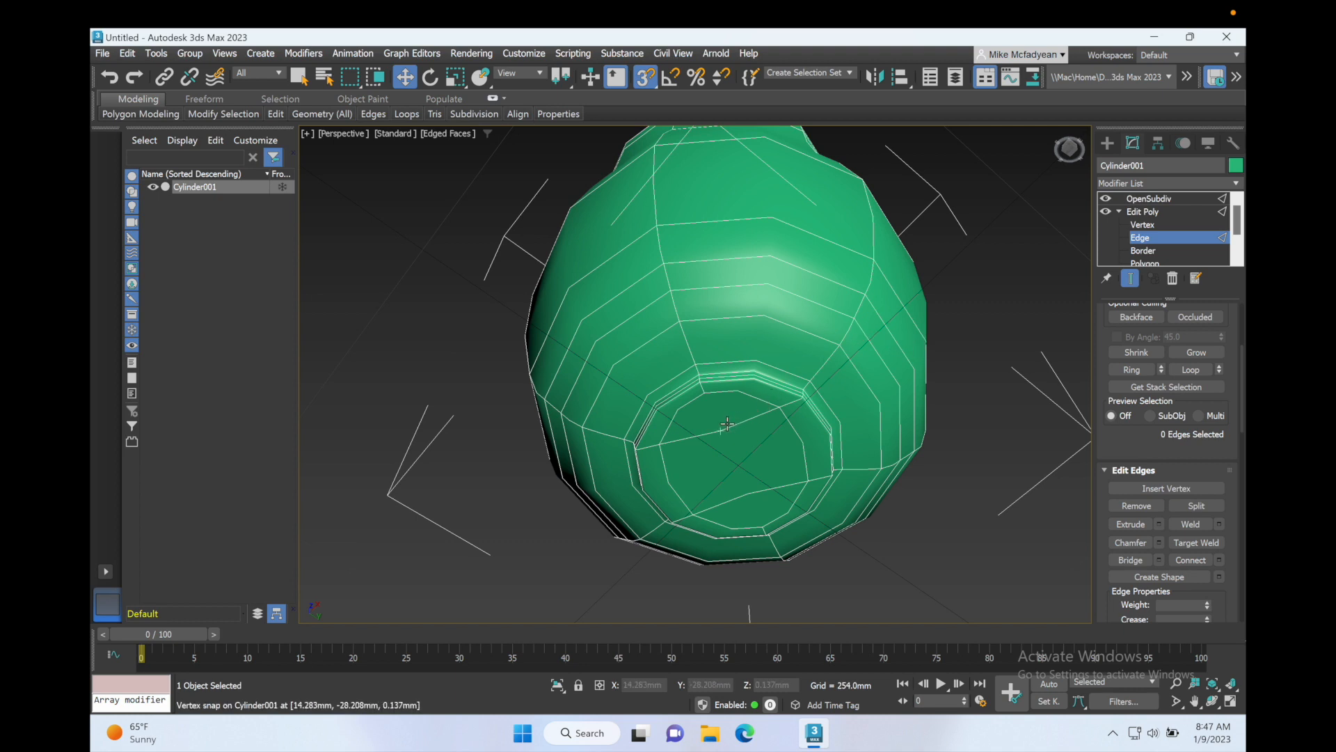
{"action": "left_click", "coordinate": [1145, 262]}
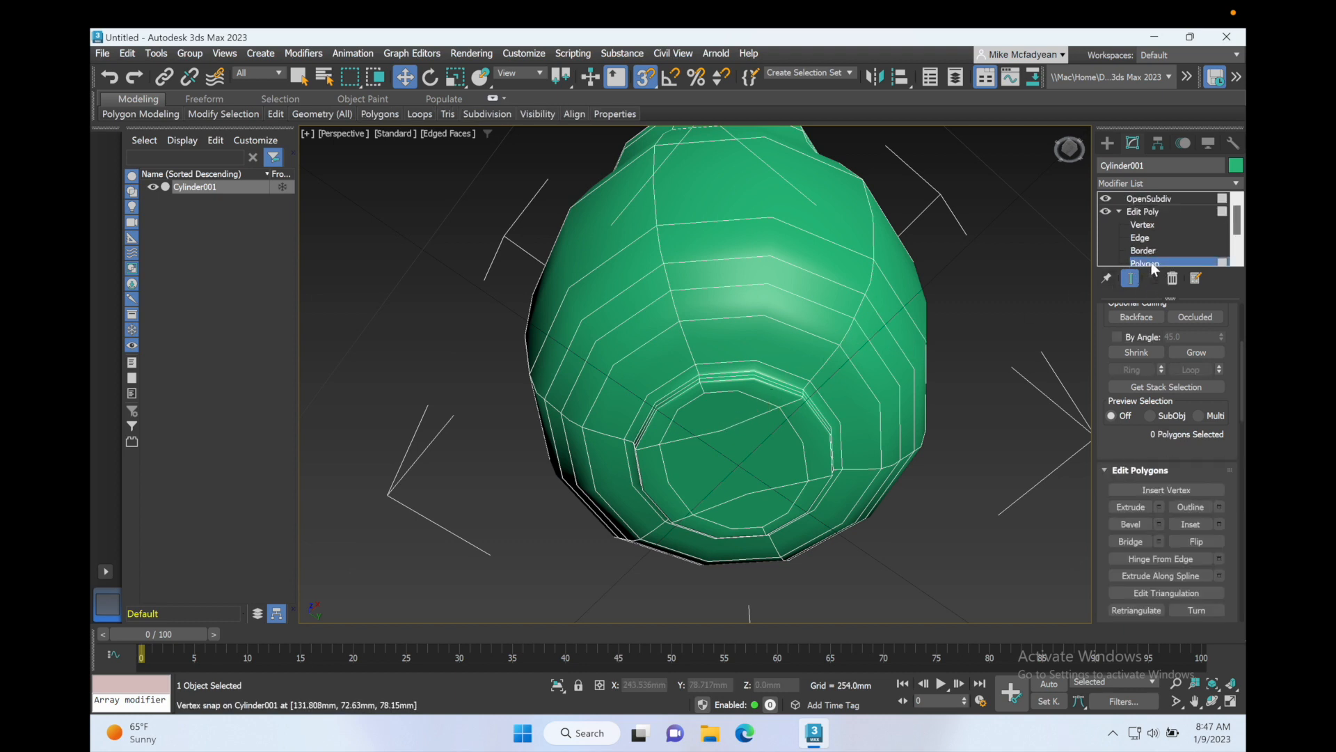
{"action": "left_click", "coordinate": [739, 410]}
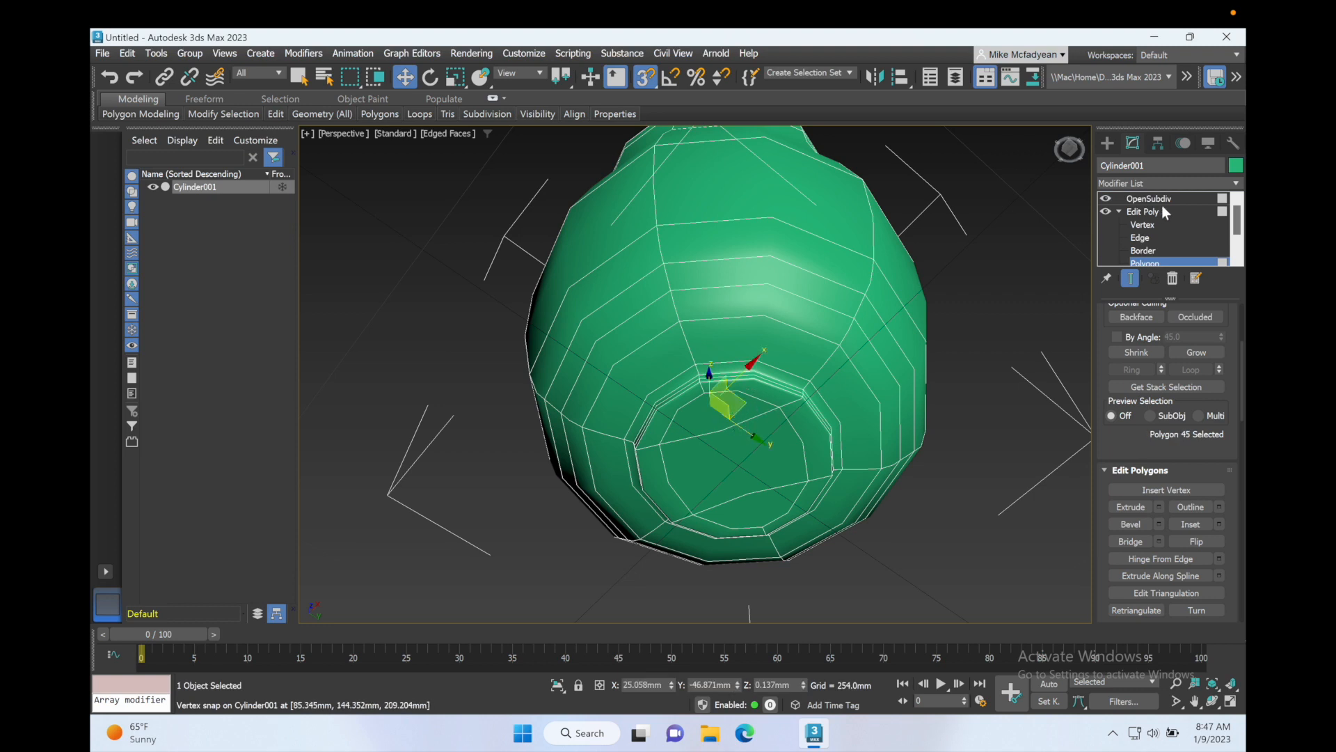
{"action": "left_click", "coordinate": [1130, 278]}
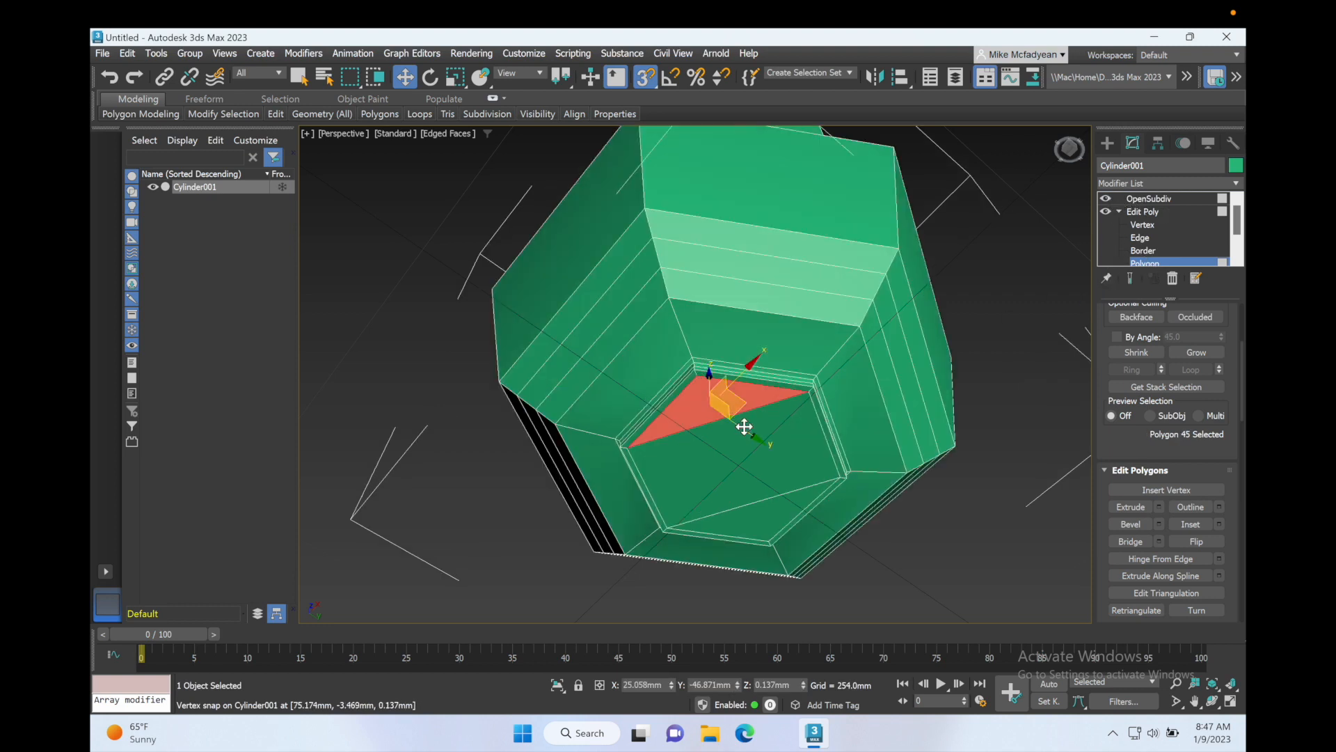
{"action": "left_click", "coordinate": [704, 469], "text": "ctrl"}
{"action": "left_click", "coordinate": [758, 524], "text": "ctrl"}
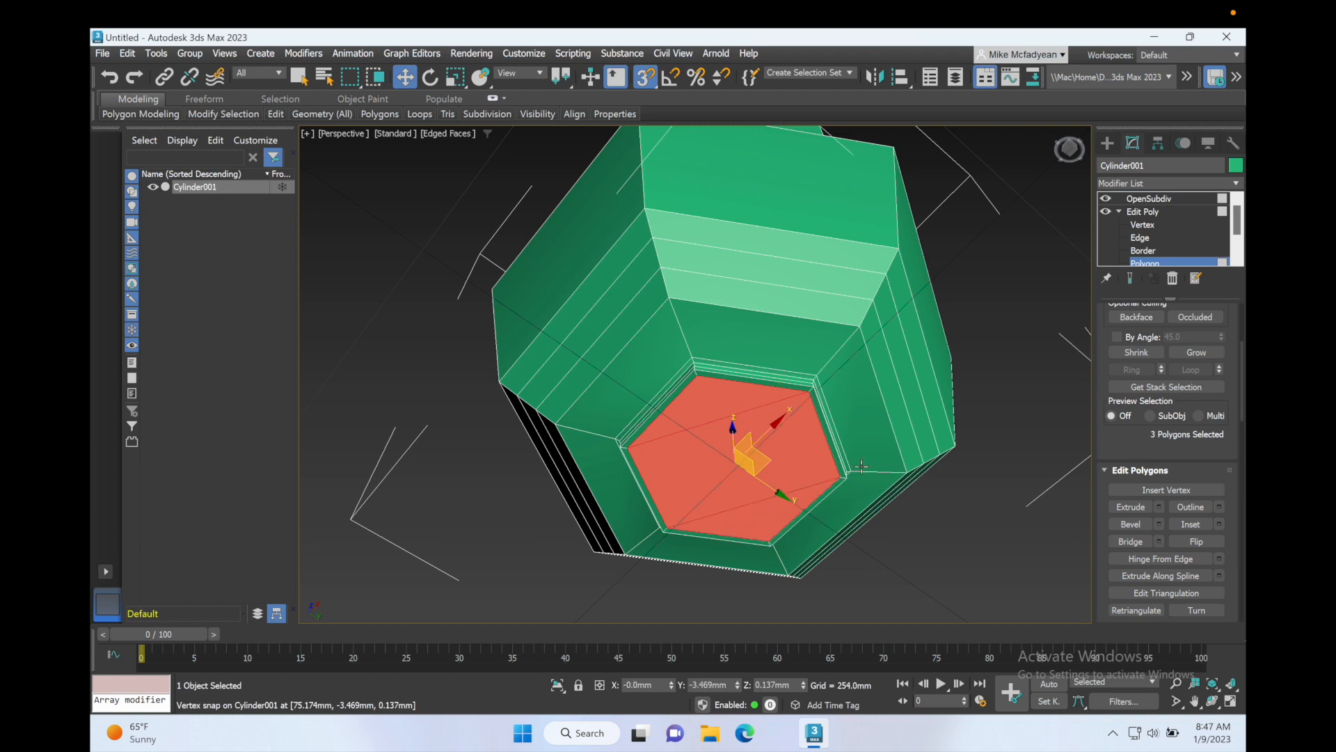
{"action": "left_click", "coordinate": [1219, 524]}
{"action": "mouse_move", "coordinate": [863, 408]}
{"action": "left_mouse_down"}
{"action": "mouse_move", "coordinate": [867, 379]}
{"action": "mouse_move", "coordinate": [875, 414]}
{"action": "left_mouse_up"}
{"action": "left_click", "coordinate": [864, 424]}
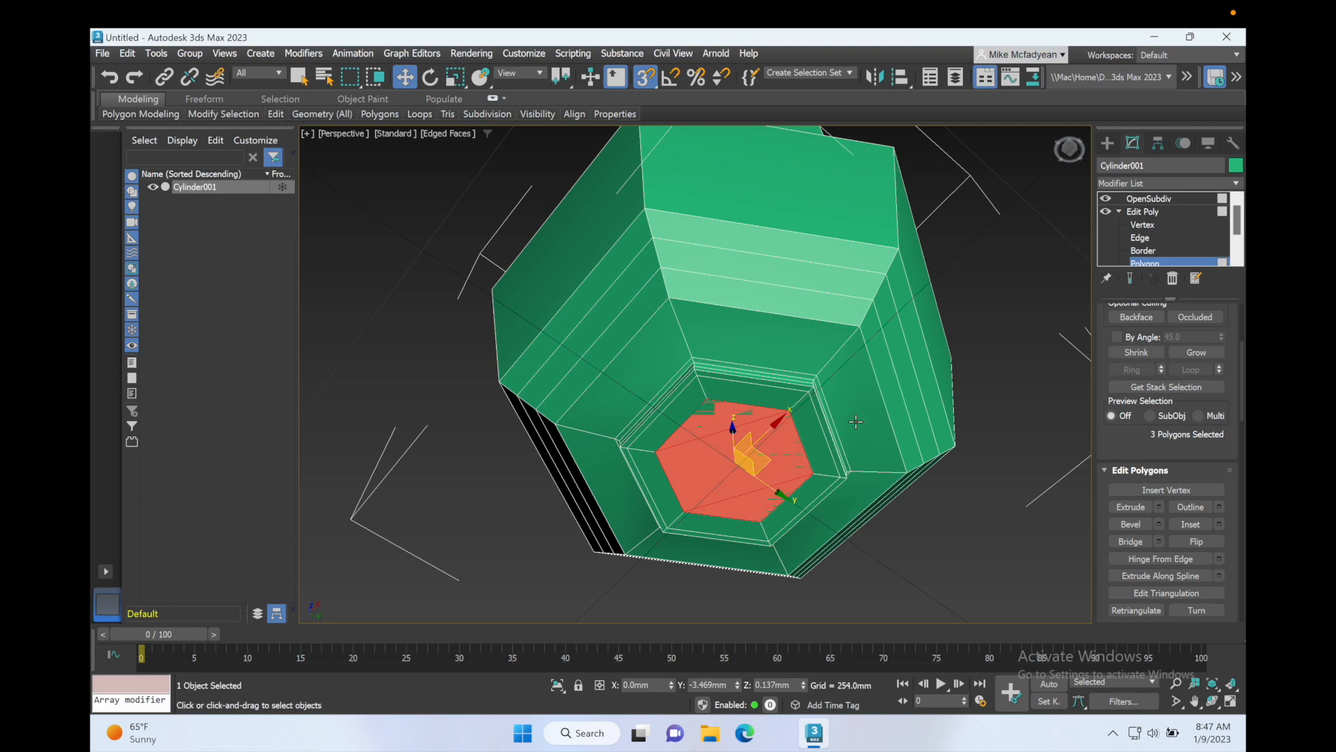
Step: Move the selected bottom polygons about 3 mm up along Z to recess the base
{"action": "mouse_move", "coordinate": [776, 400]}
{"action": "middle_mouse_down"}
{"action": "mouse_move", "coordinate": [767, 451]}
{"action": "mouse_move", "coordinate": [767, 393]}
{"action": "middle_mouse_up"}
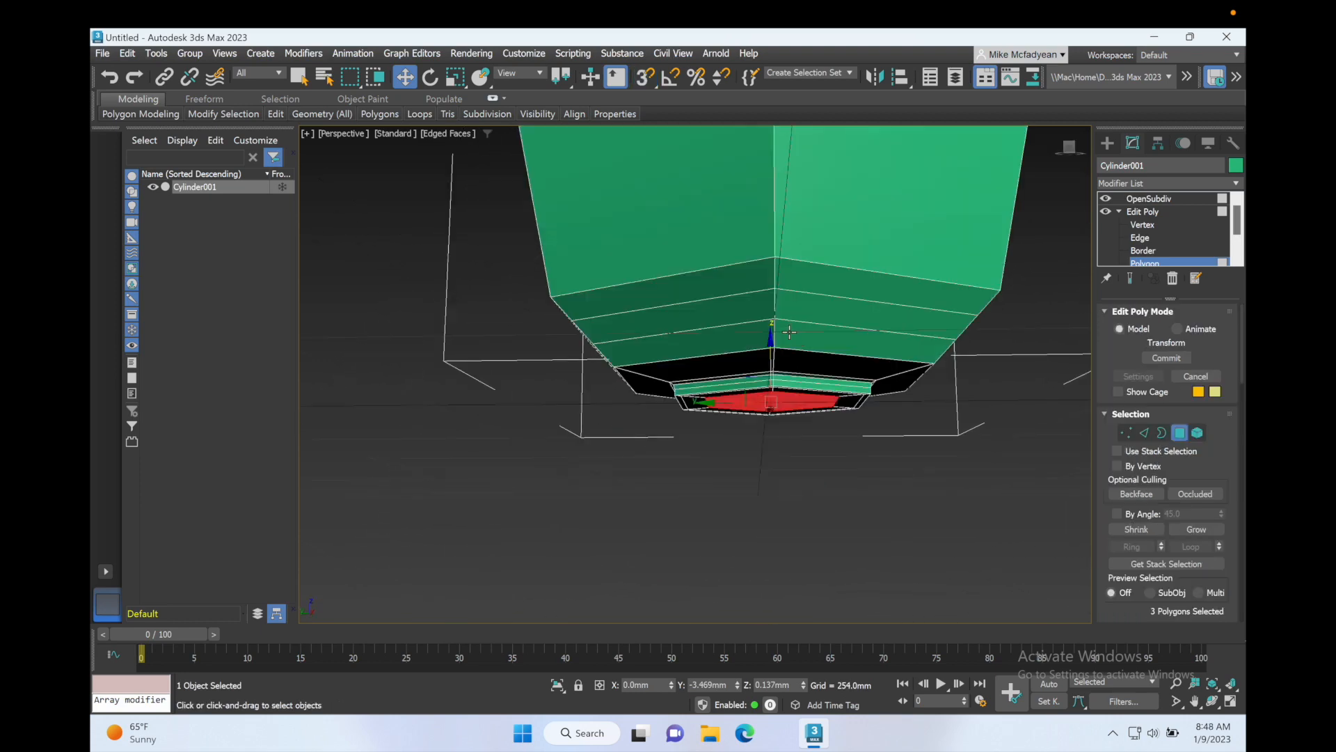
{"action": "left_click_drag", "start_coordinate": [771, 349], "coordinate": [771, 346]}
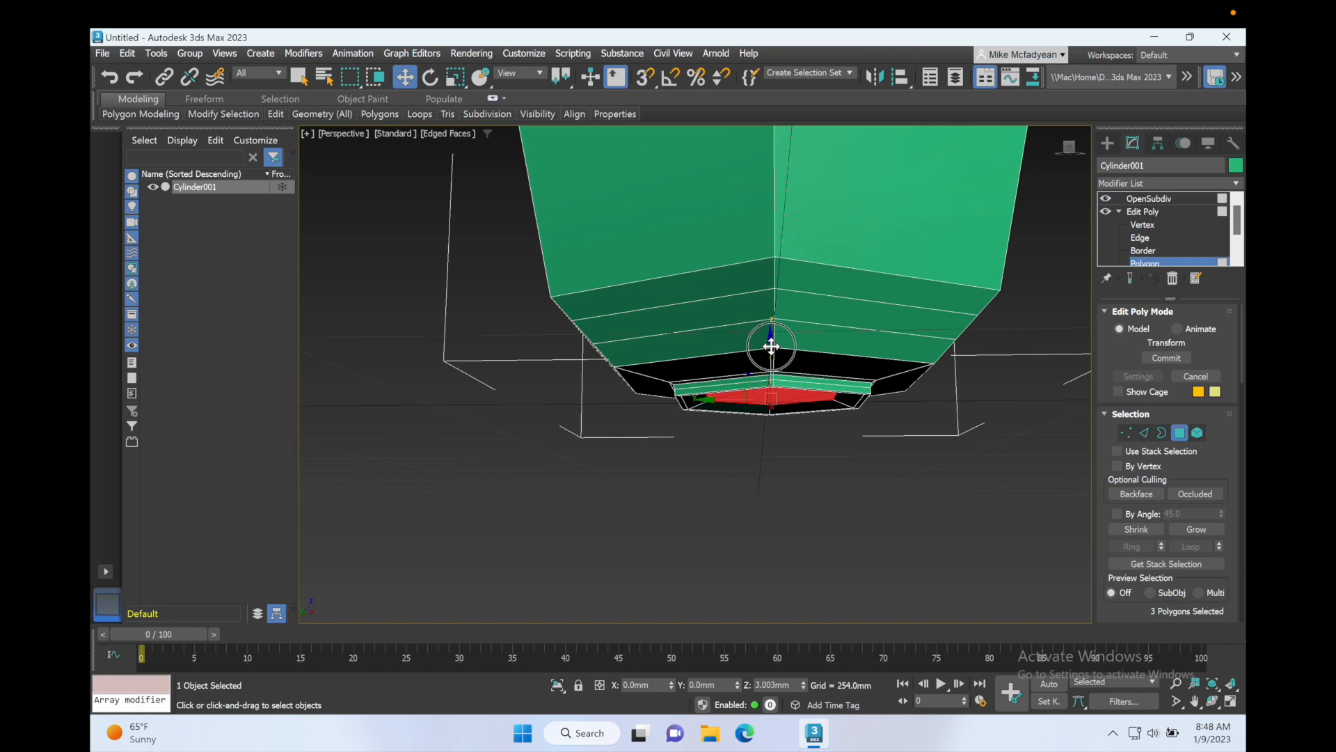
{"action": "left_click", "coordinate": [748, 450]}
{"action": "middle_click_drag", "start_coordinate": [745, 439], "coordinate": [801, 412], "text": "alt"}
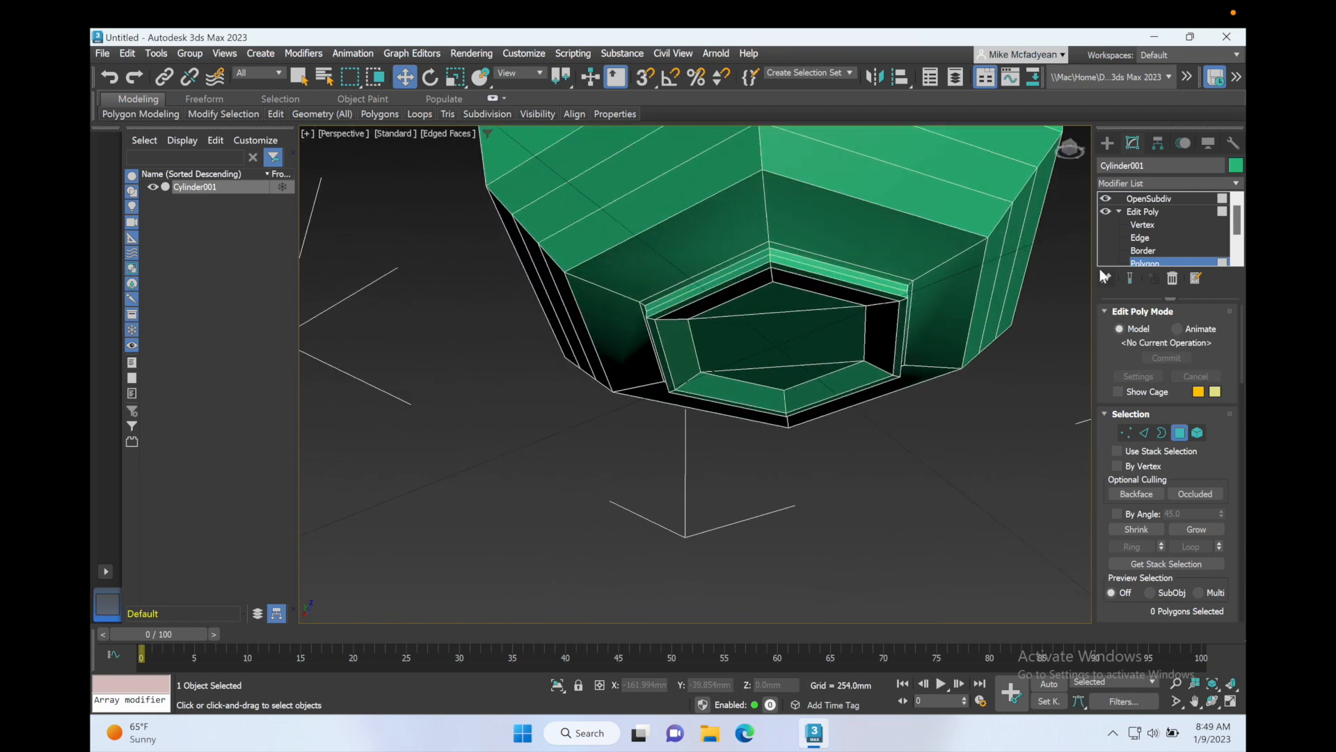
Step: Show the end result and inspect the smoothed vase from several angles, then switch to four viewports
{"action": "left_click", "coordinate": [1130, 278]}
{"action": "middle_click_drag", "start_coordinate": [913, 374], "coordinate": [810, 445], "text": "alt"}
{"action": "middle_click_drag", "start_coordinate": [817, 271], "coordinate": [751, 380], "text": "alt"}
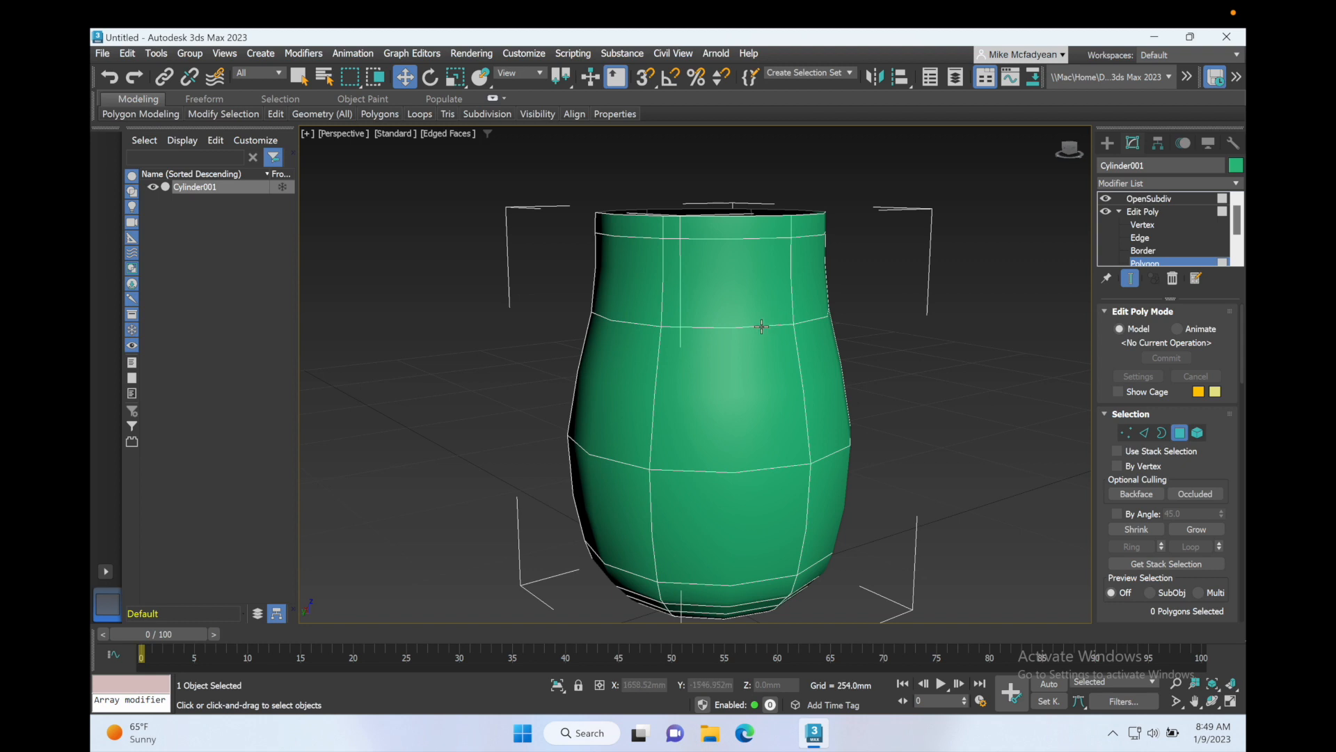
{"action": "scroll", "coordinate": [763, 326], "scroll_direction": "down", "scroll_amount": 3}
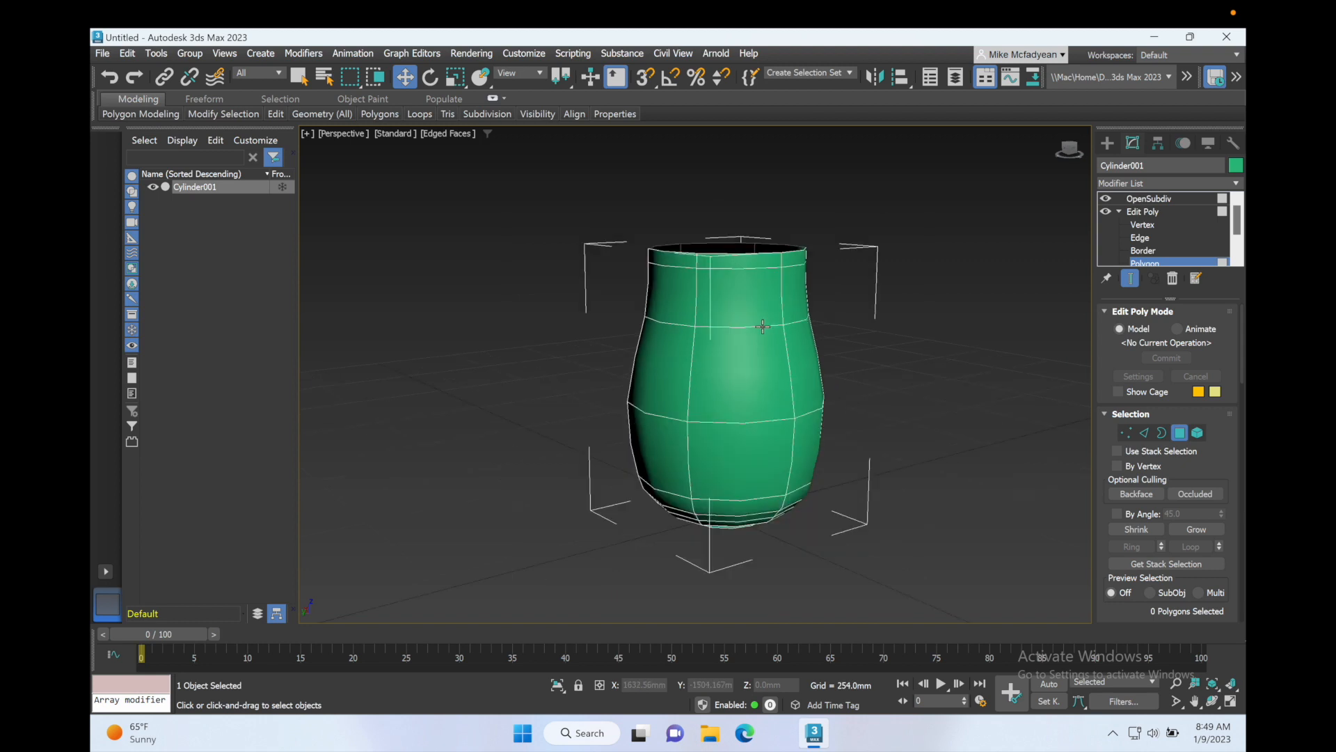
{"action": "scroll", "coordinate": [763, 326], "scroll_direction": "up", "scroll_amount": 2}
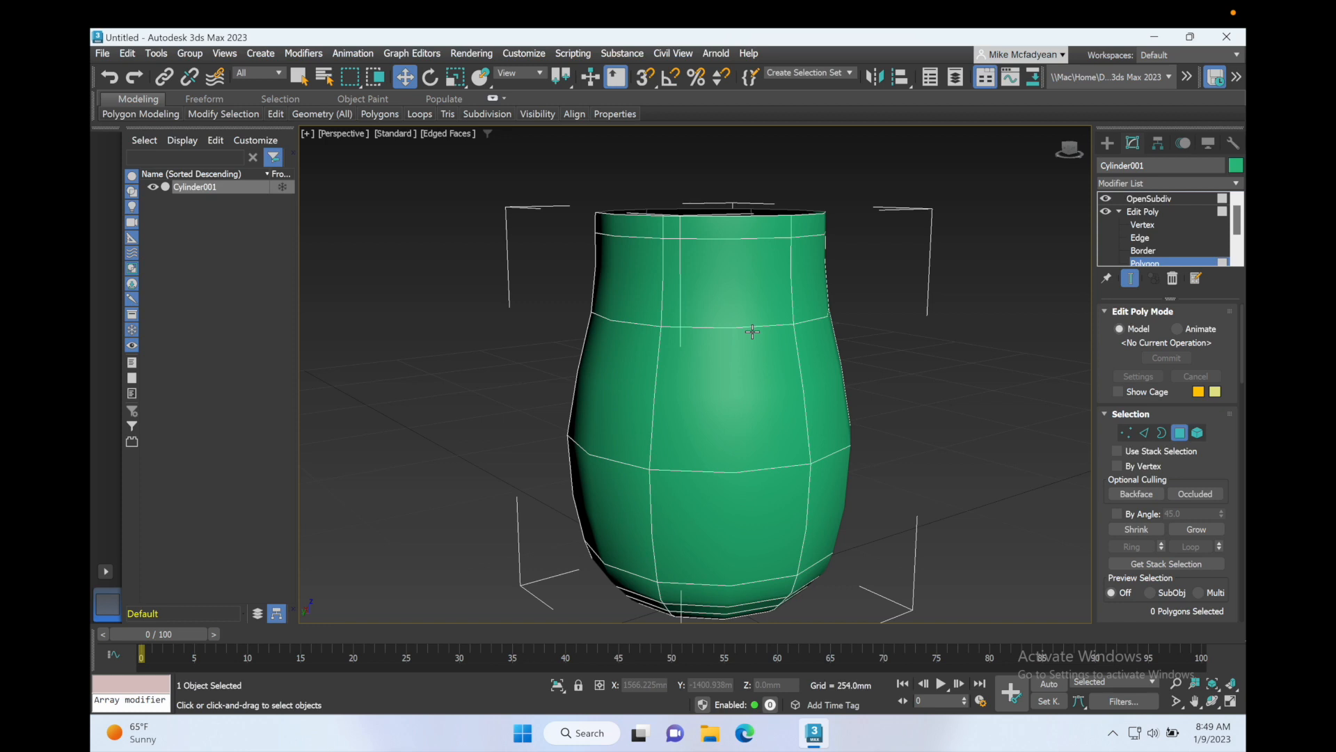
{"action": "key", "text": "alt+w"}
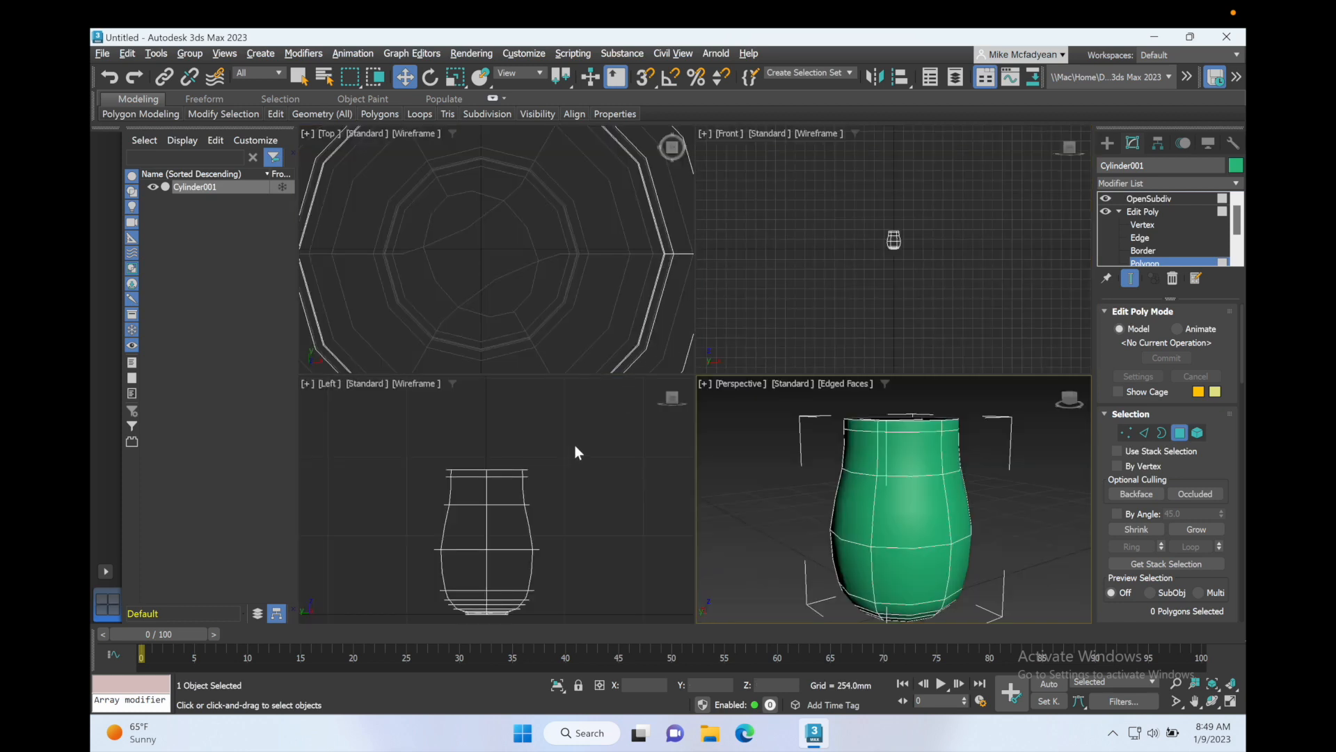
Step: Return to Edit Poly object level with the end result hidden and move the vase slightly upward in the Left viewport
{"action": "left_click", "coordinate": [1140, 212]}
{"action": "left_click", "coordinate": [1131, 278]}
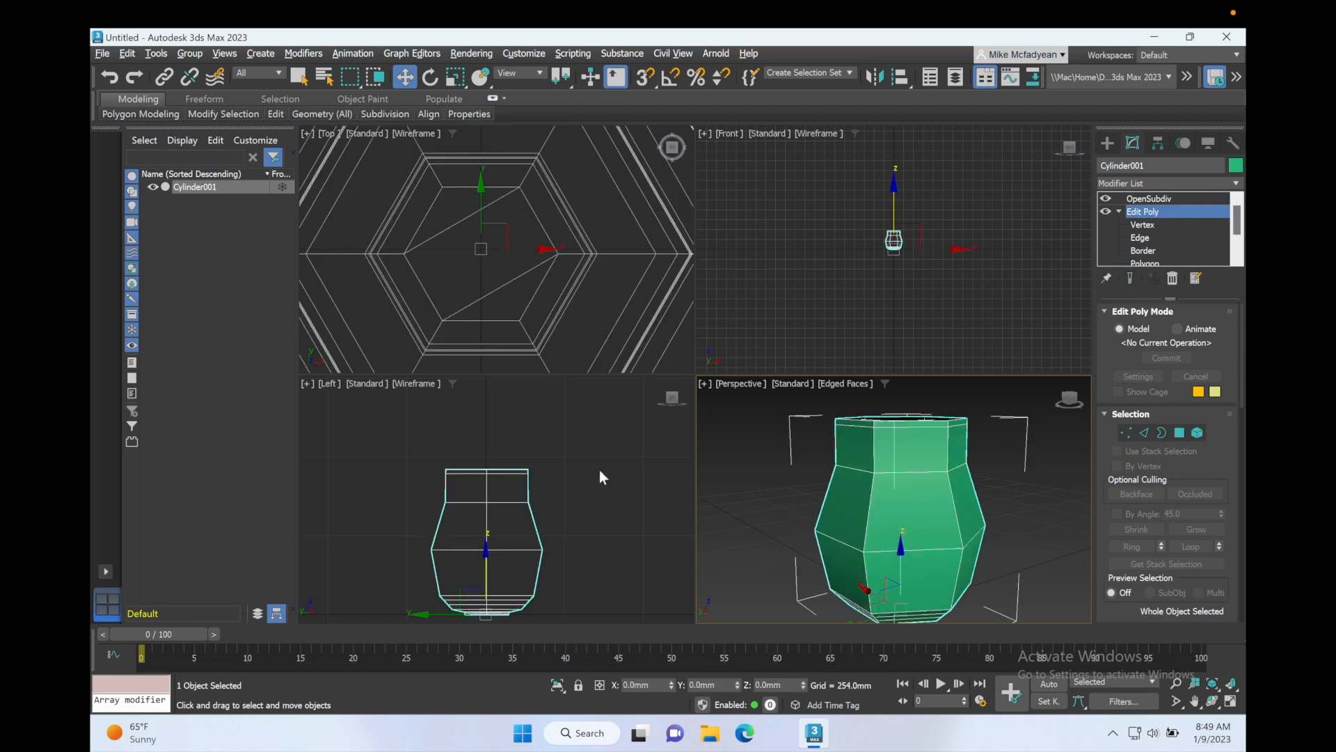
{"action": "left_click_drag", "start_coordinate": [508, 544], "coordinate": [523, 506]}
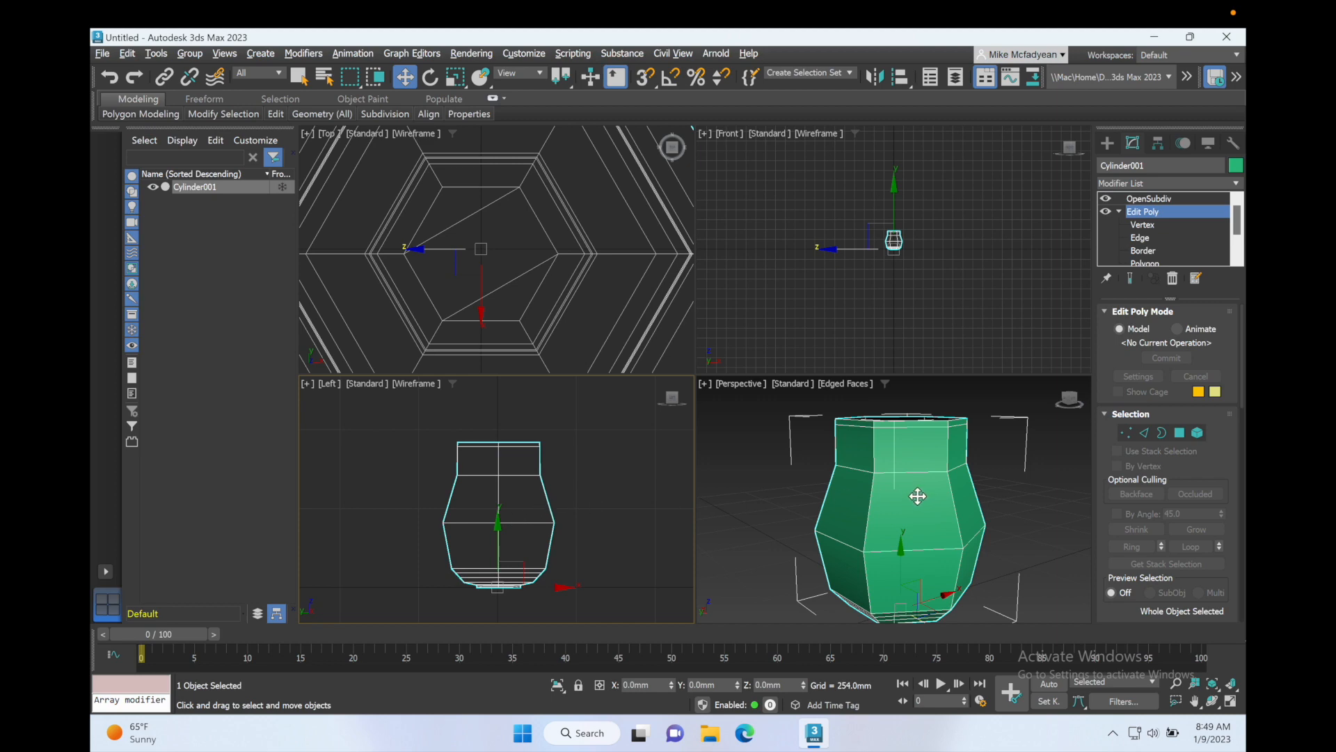
Step: At Polygon level, select the upper and middle polygons on one side face and bevel them By Polygon with height about 4.4 mm and outline about -13.2 mm
{"action": "key", "text": "alt+w"}
{"action": "middle_click_drag", "start_coordinate": [848, 480], "coordinate": [737, 522], "text": "alt"}
{"action": "scroll", "coordinate": [841, 487], "scroll_direction": "down", "scroll_amount": 3}
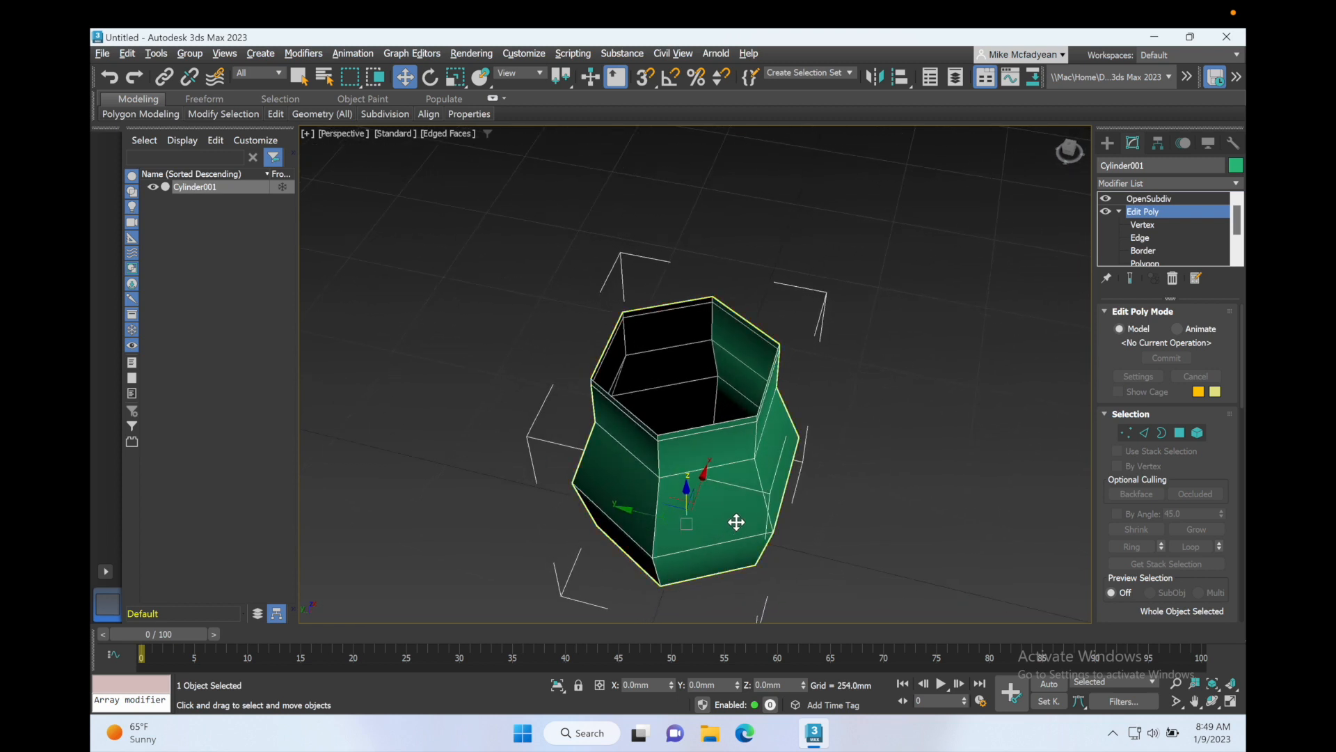
{"action": "middle_click_drag", "start_coordinate": [775, 442], "coordinate": [745, 420], "text": "alt"}
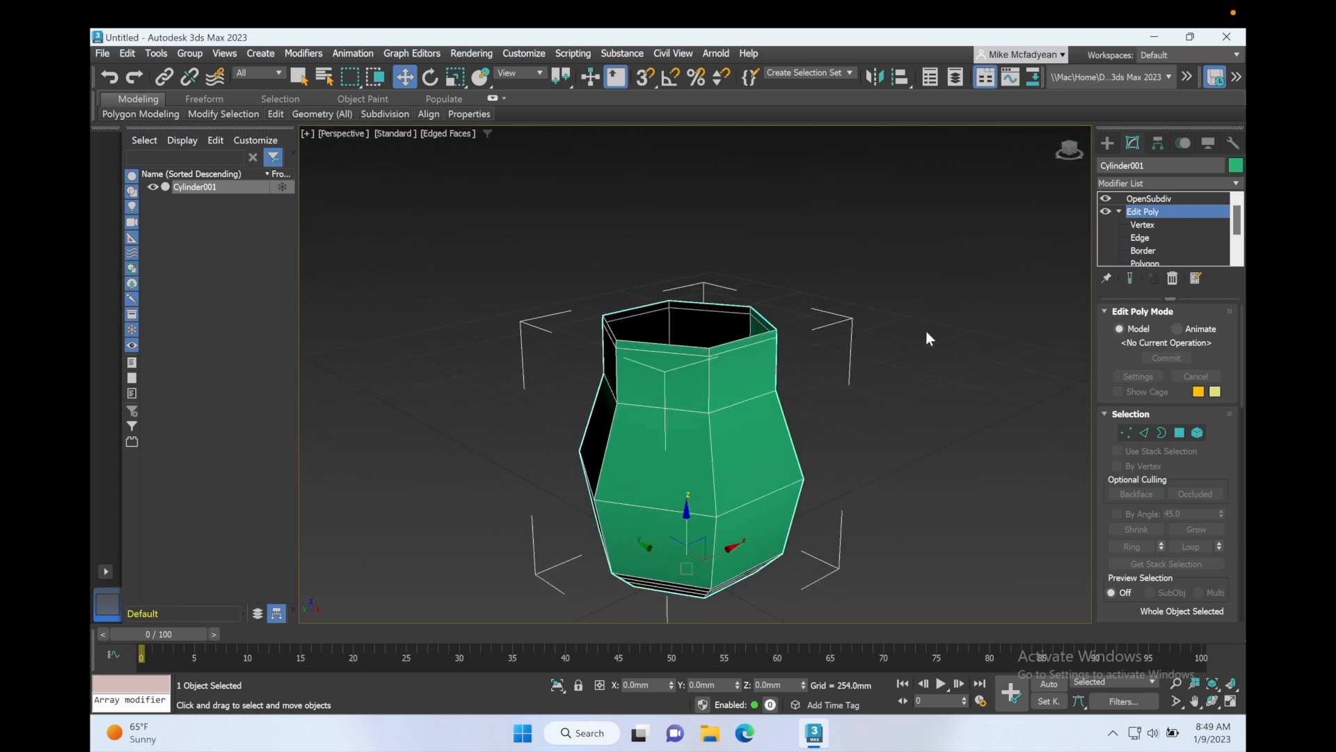
{"action": "left_click", "coordinate": [1159, 259]}
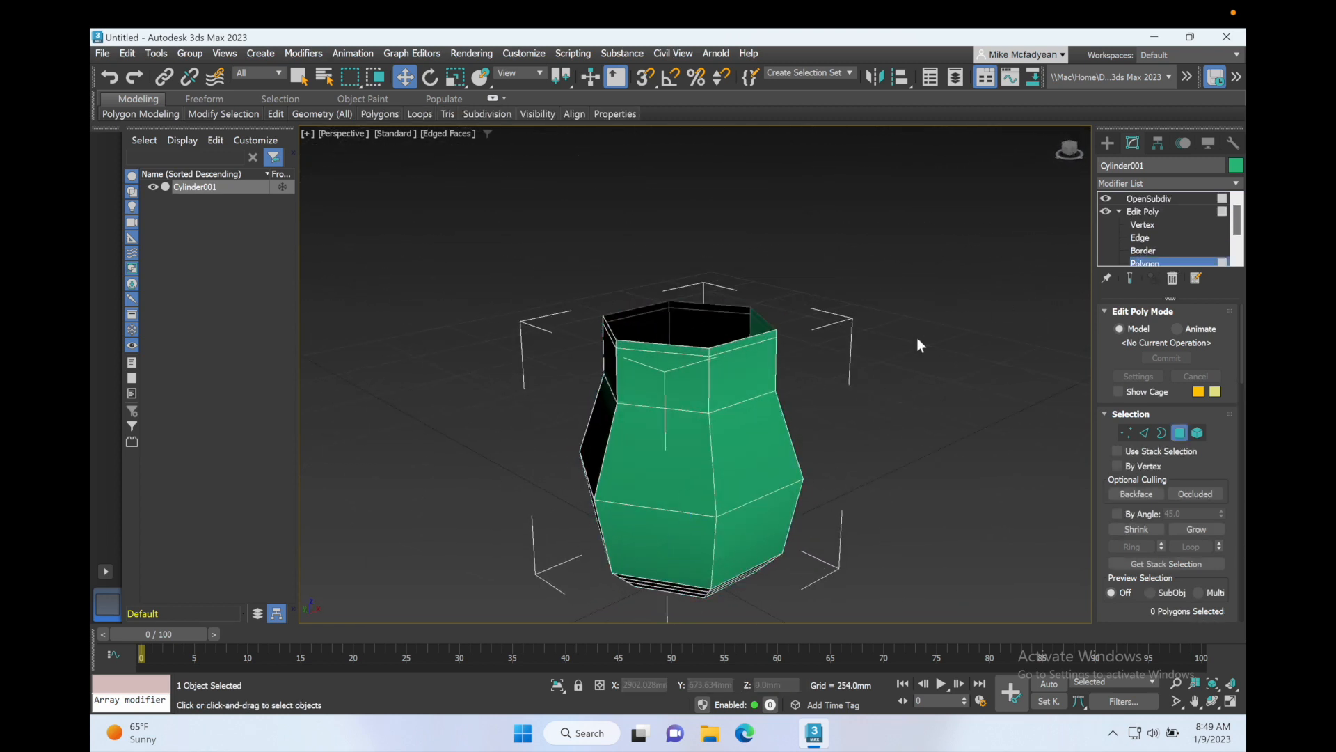
{"action": "left_click", "coordinate": [735, 373]}
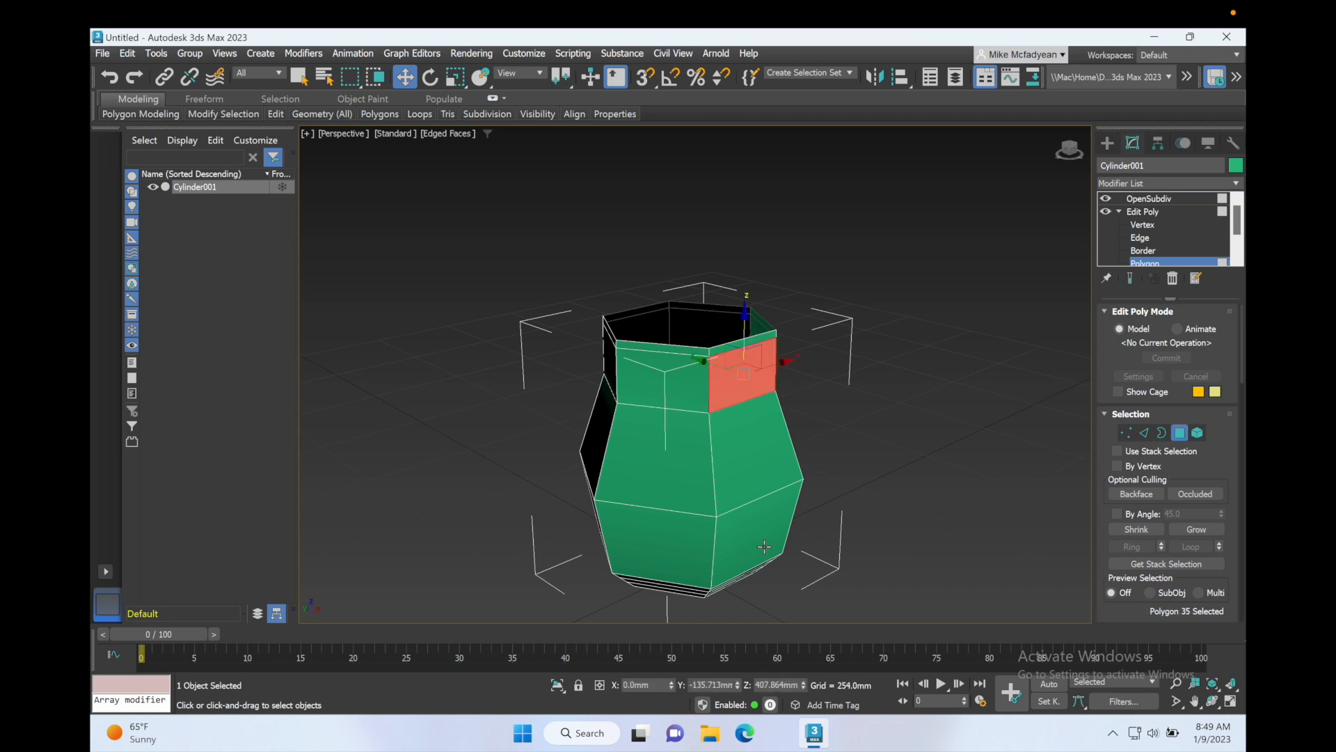
{"action": "left_click", "coordinate": [758, 482], "text": "ctrl"}
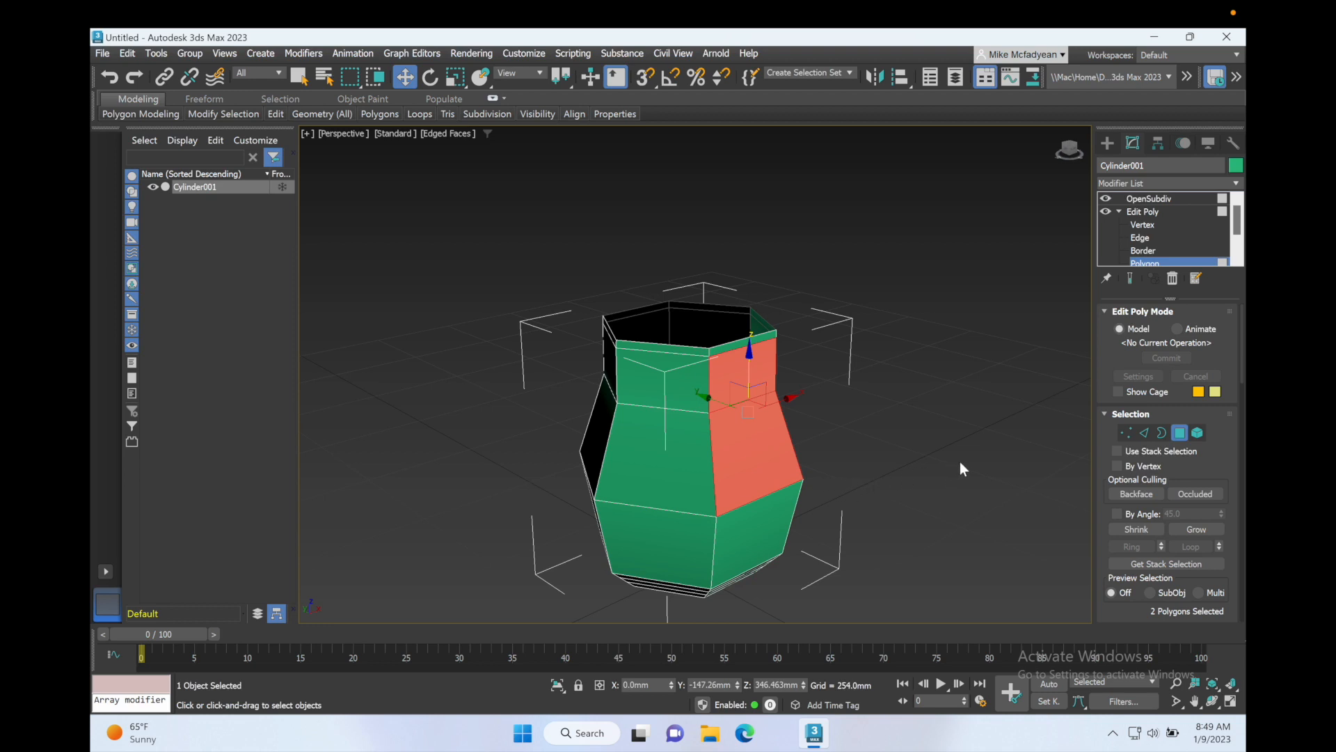
{"action": "scroll", "coordinate": [1158, 456], "scroll_direction": "down", "scroll_amount": 3}
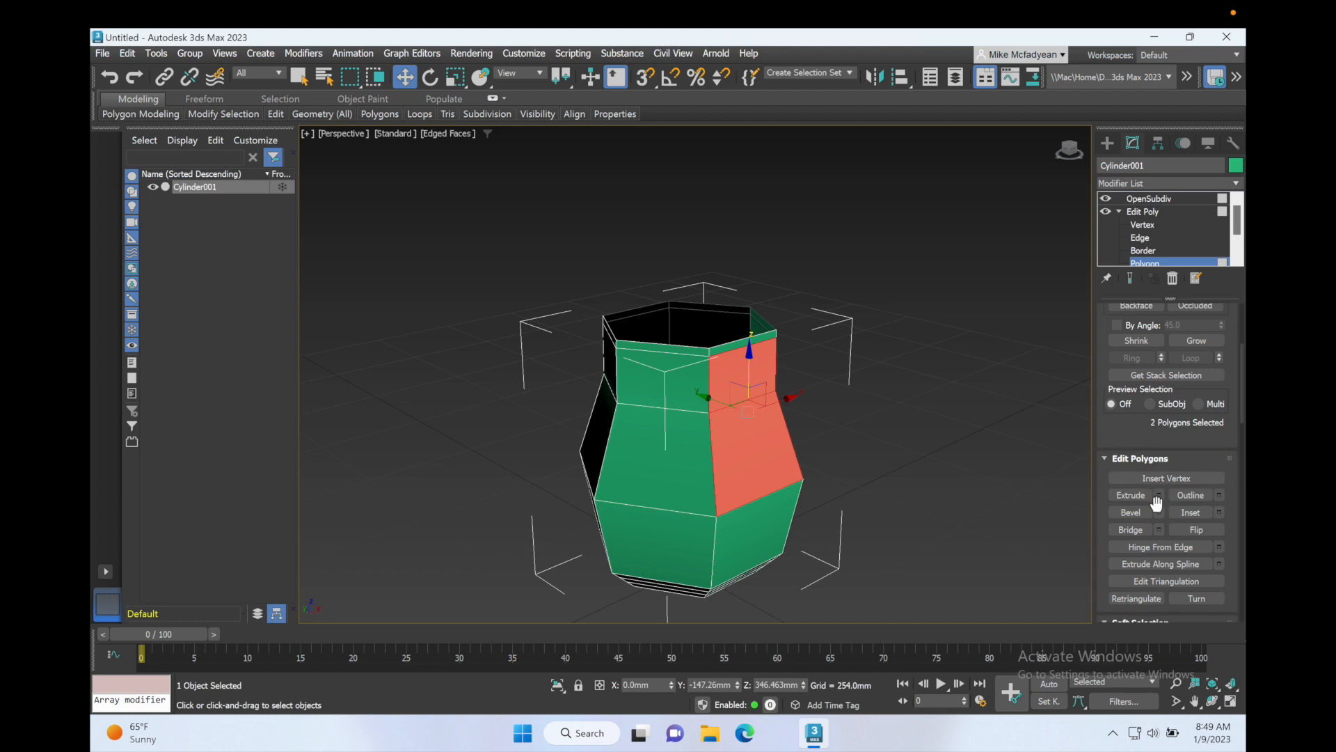
{"action": "left_click", "coordinate": [1159, 510]}
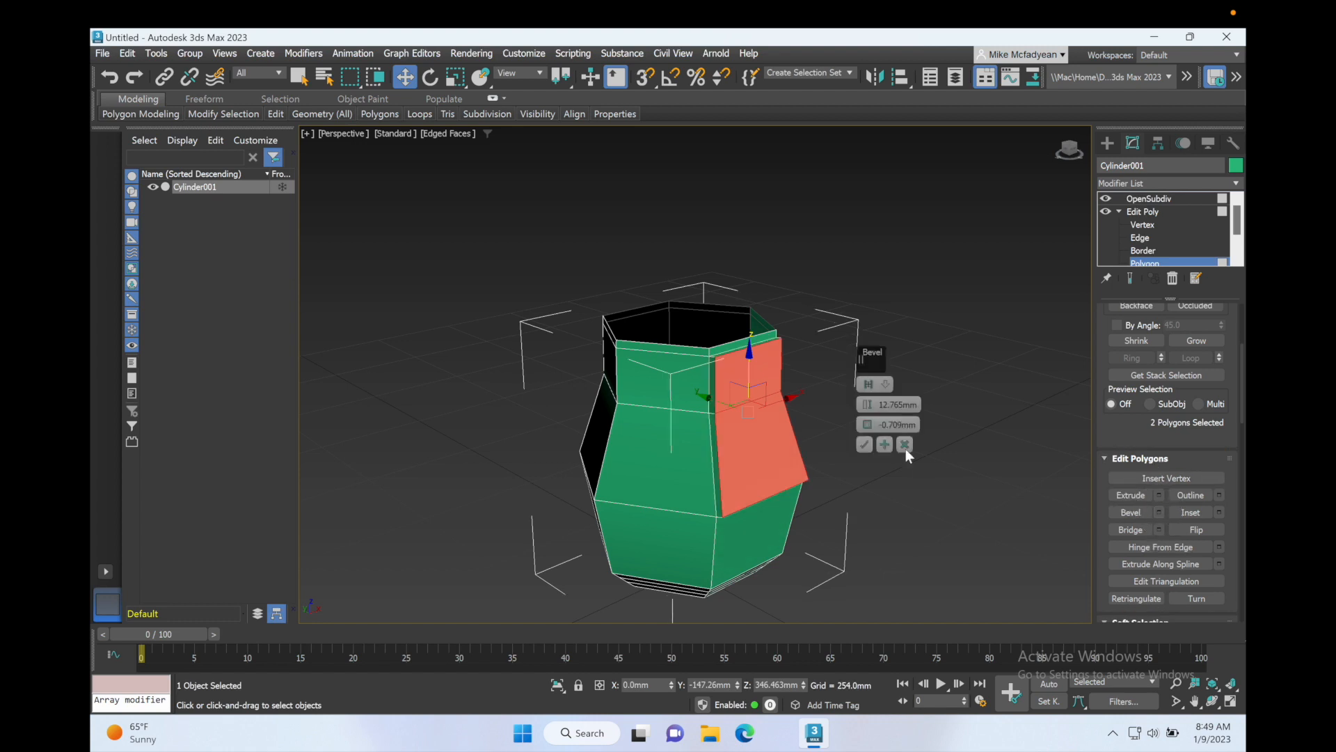
{"action": "left_click", "coordinate": [886, 385]}
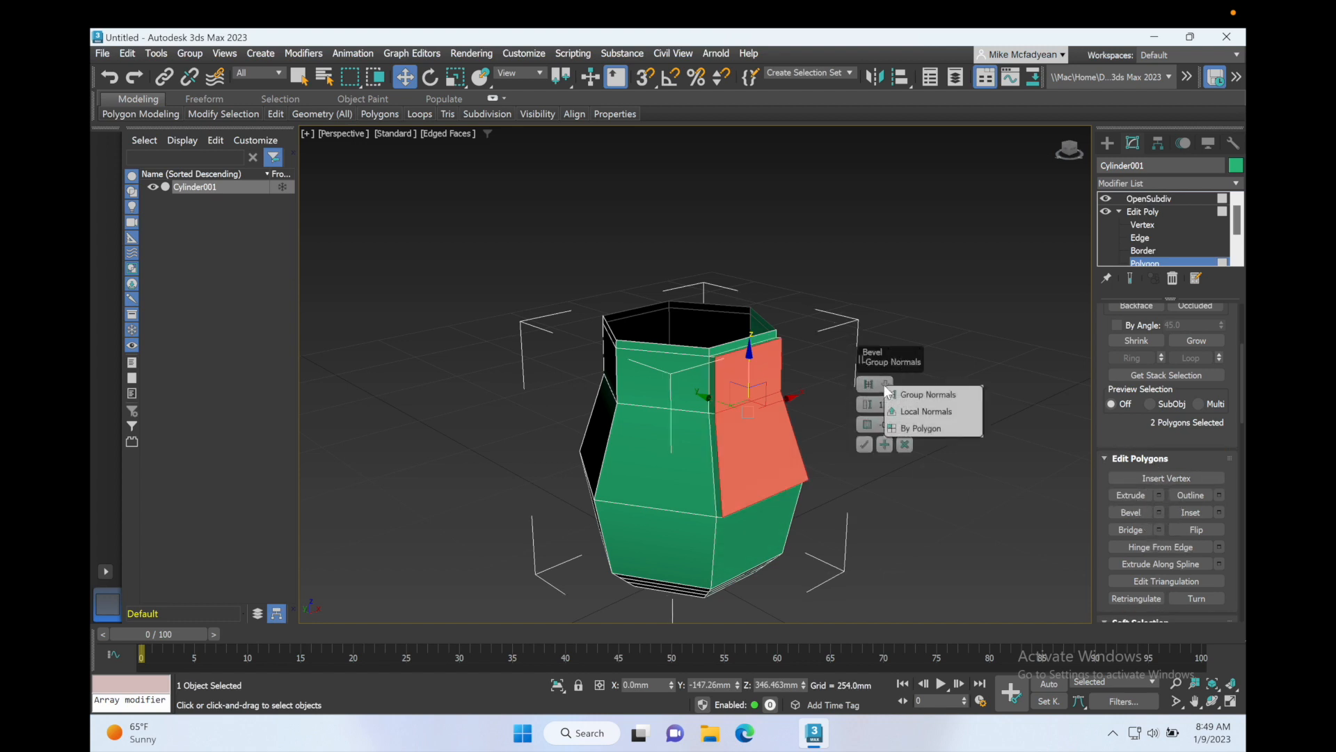
{"action": "left_click", "coordinate": [925, 428]}
{"action": "left_click_drag", "start_coordinate": [865, 427], "coordinate": [869, 407]}
{"action": "left_click", "coordinate": [885, 444]}
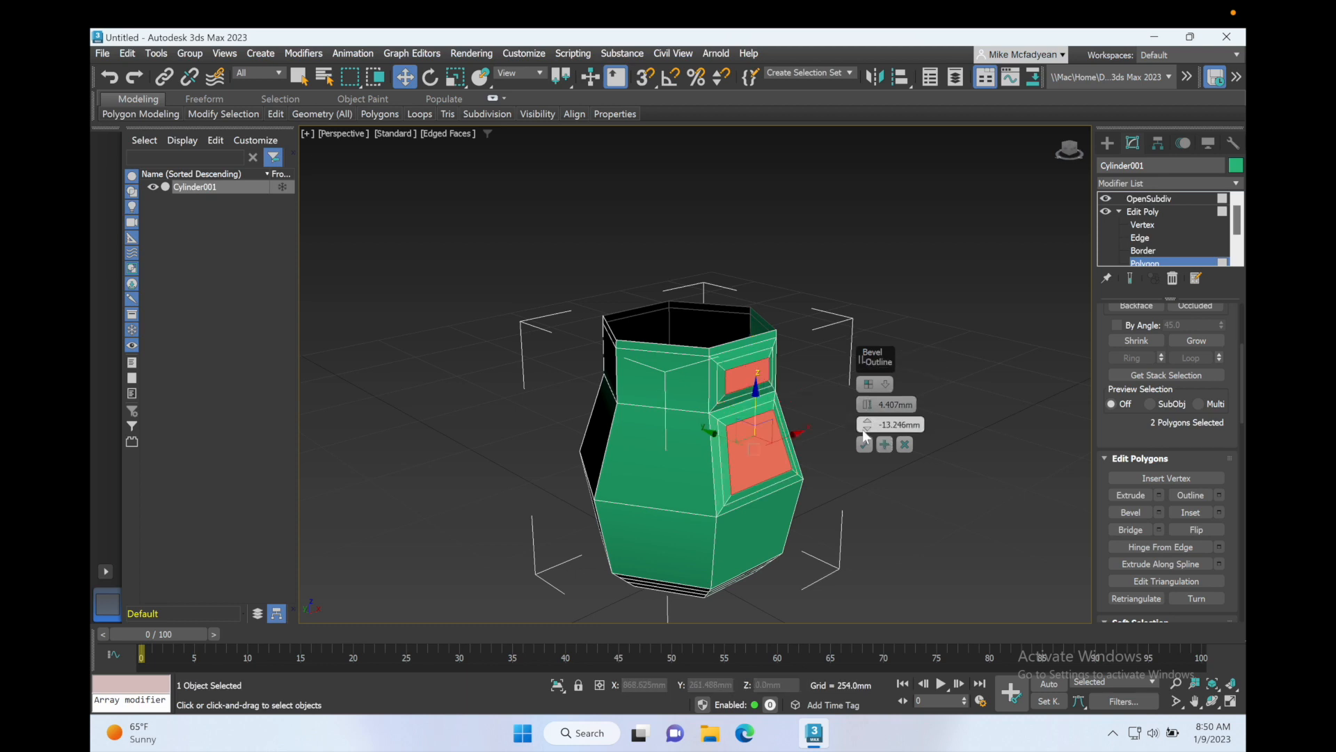
{"action": "left_click", "coordinate": [865, 444]}
Step: Select the inner polygon of the upper bevelled panel and scale it down uniformly
{"action": "left_click", "coordinate": [870, 382]}
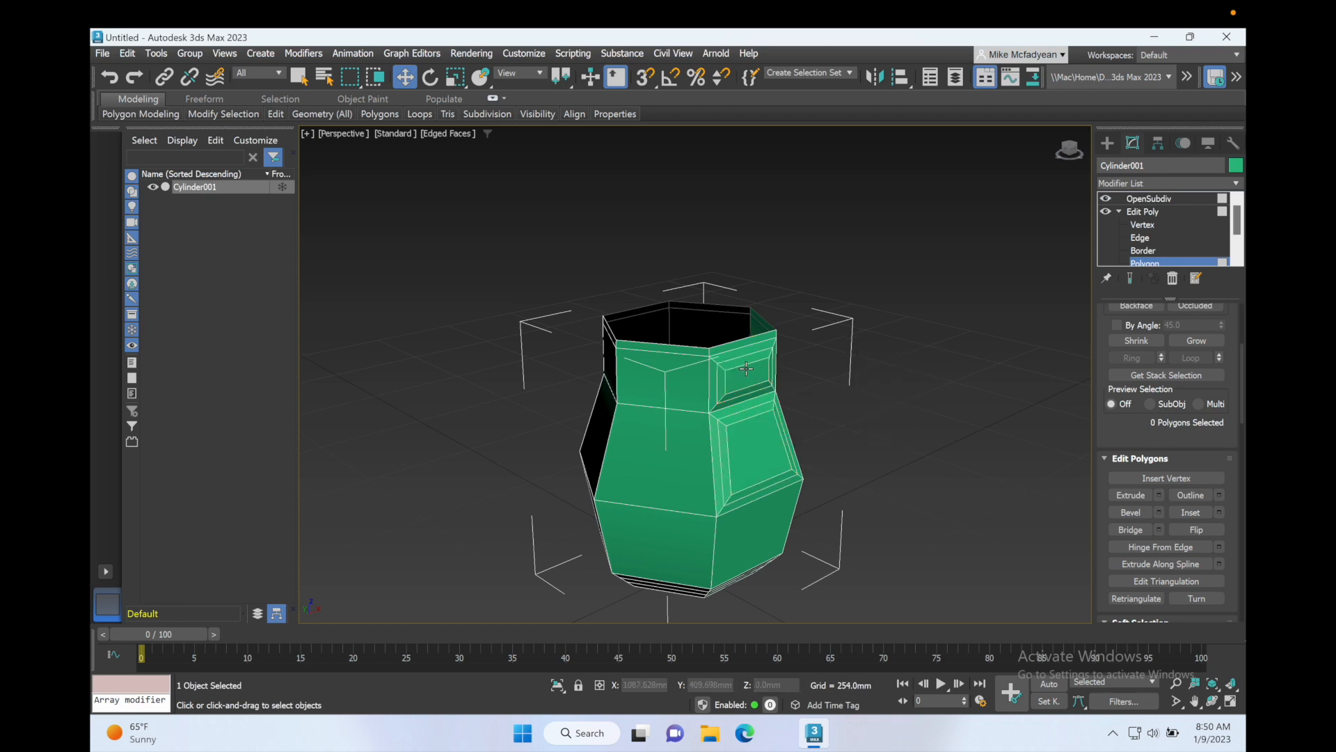
{"action": "left_click", "coordinate": [748, 383]}
{"action": "key", "text": "z"}
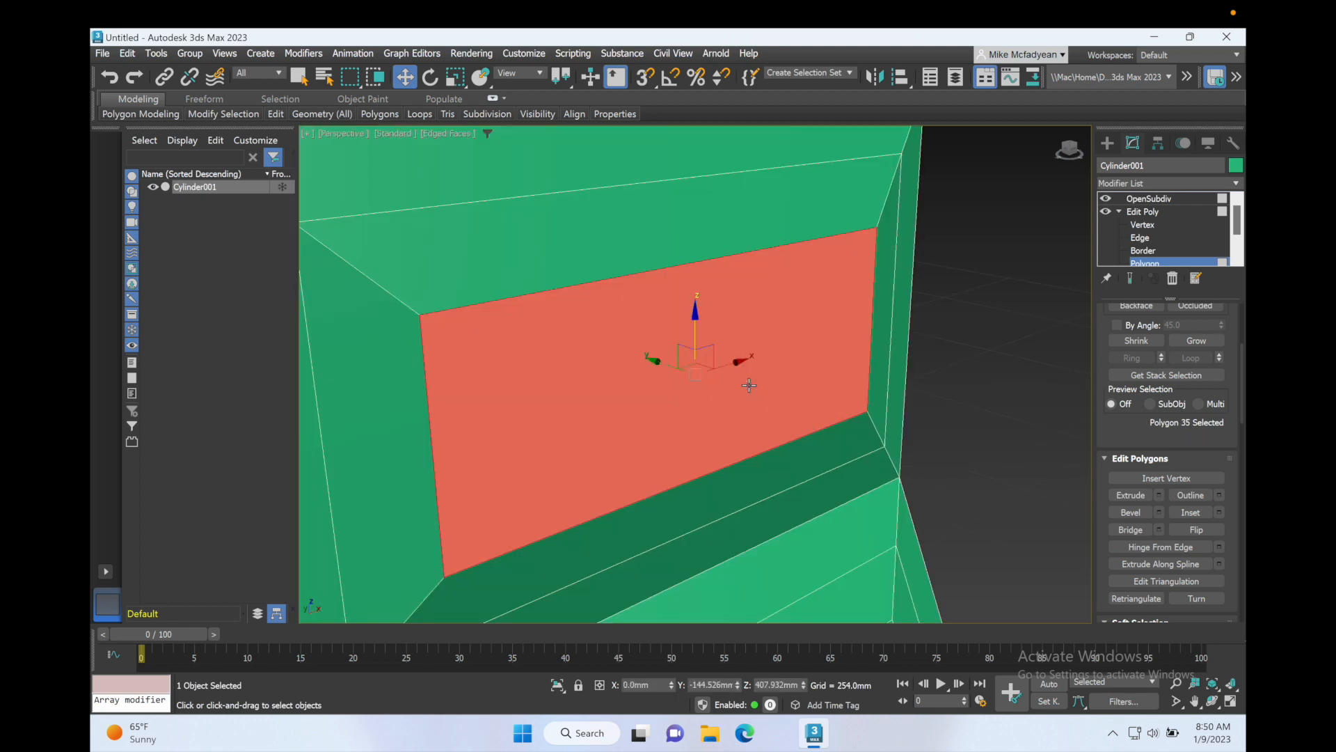
{"action": "left_click", "coordinate": [456, 76]}
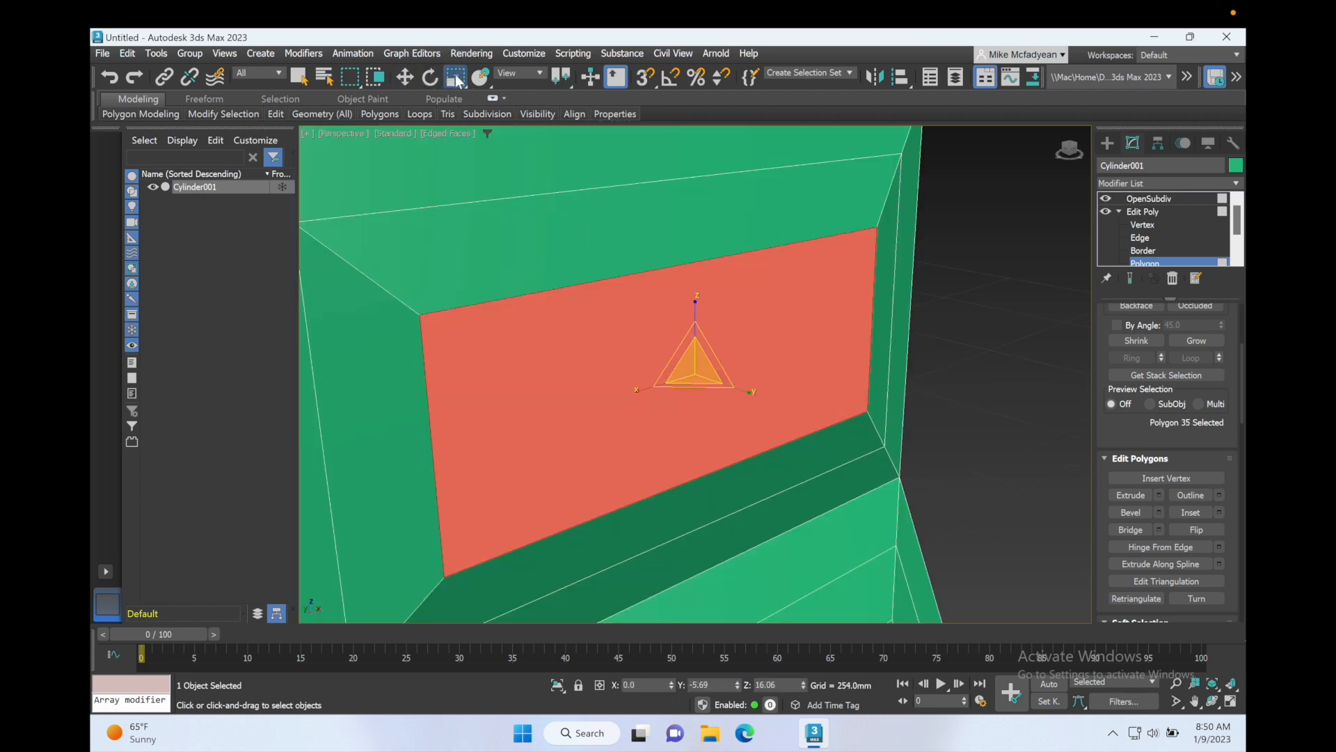
{"action": "left_click_drag", "start_coordinate": [636, 391], "coordinate": [672, 381]}
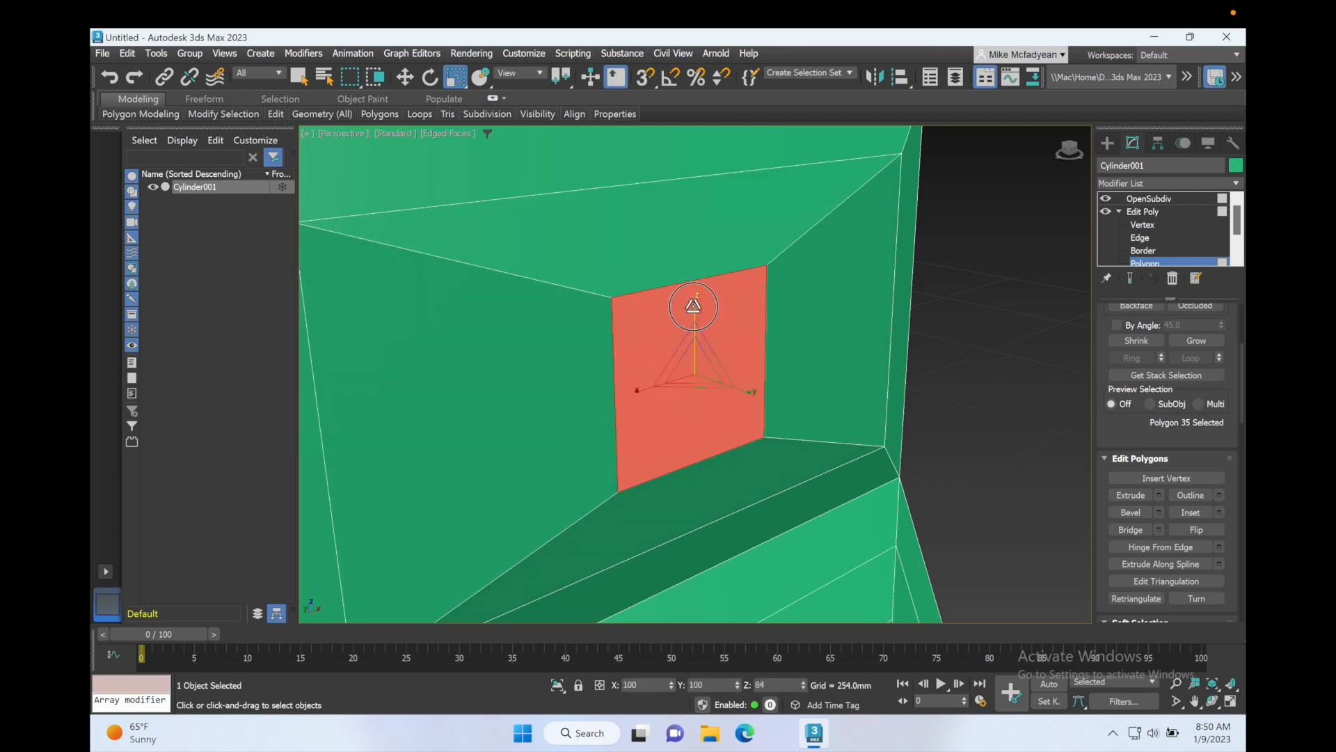
Step: Select the inner polygon of the lower bevelled panel and scale it down non-uniformly, narrowing its width and height
{"action": "scroll", "coordinate": [695, 350], "scroll_direction": "down", "scroll_amount": 5}
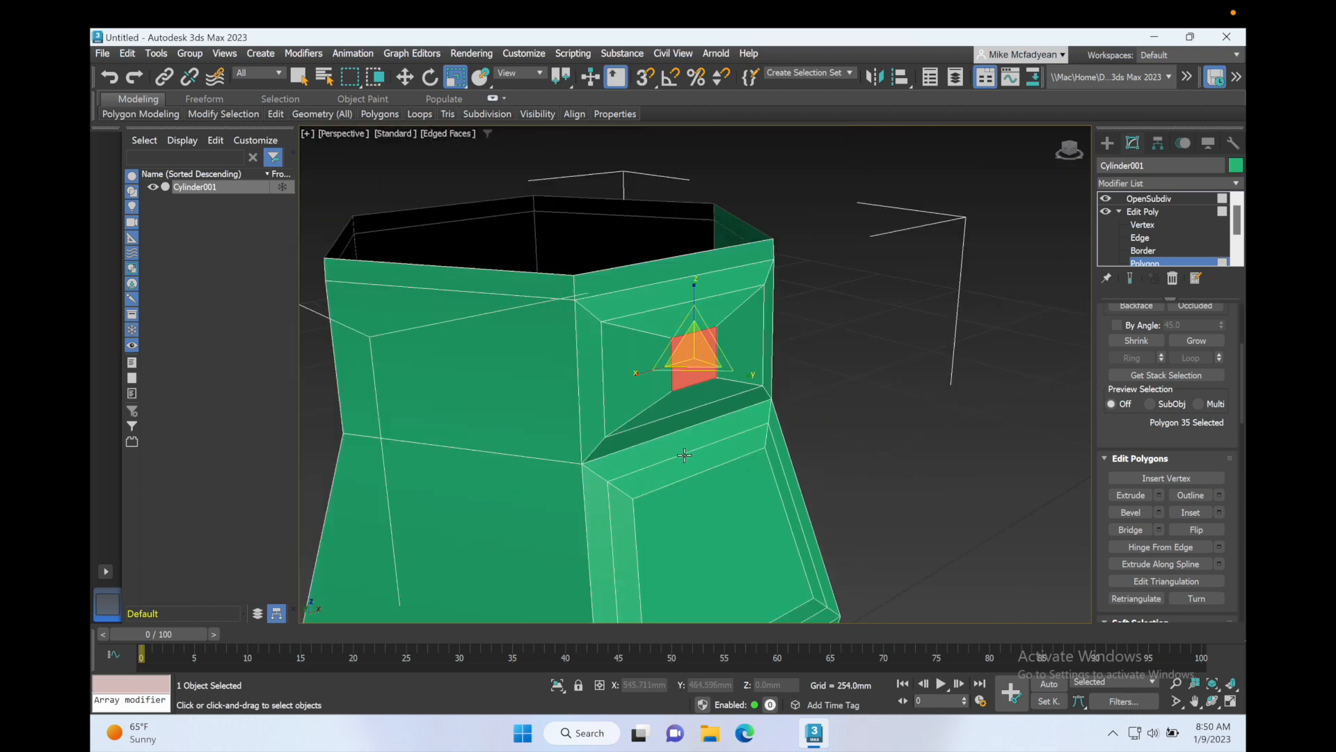
{"action": "middle_click_drag", "start_coordinate": [682, 455], "coordinate": [648, 359]}
{"action": "left_click", "coordinate": [662, 437]}
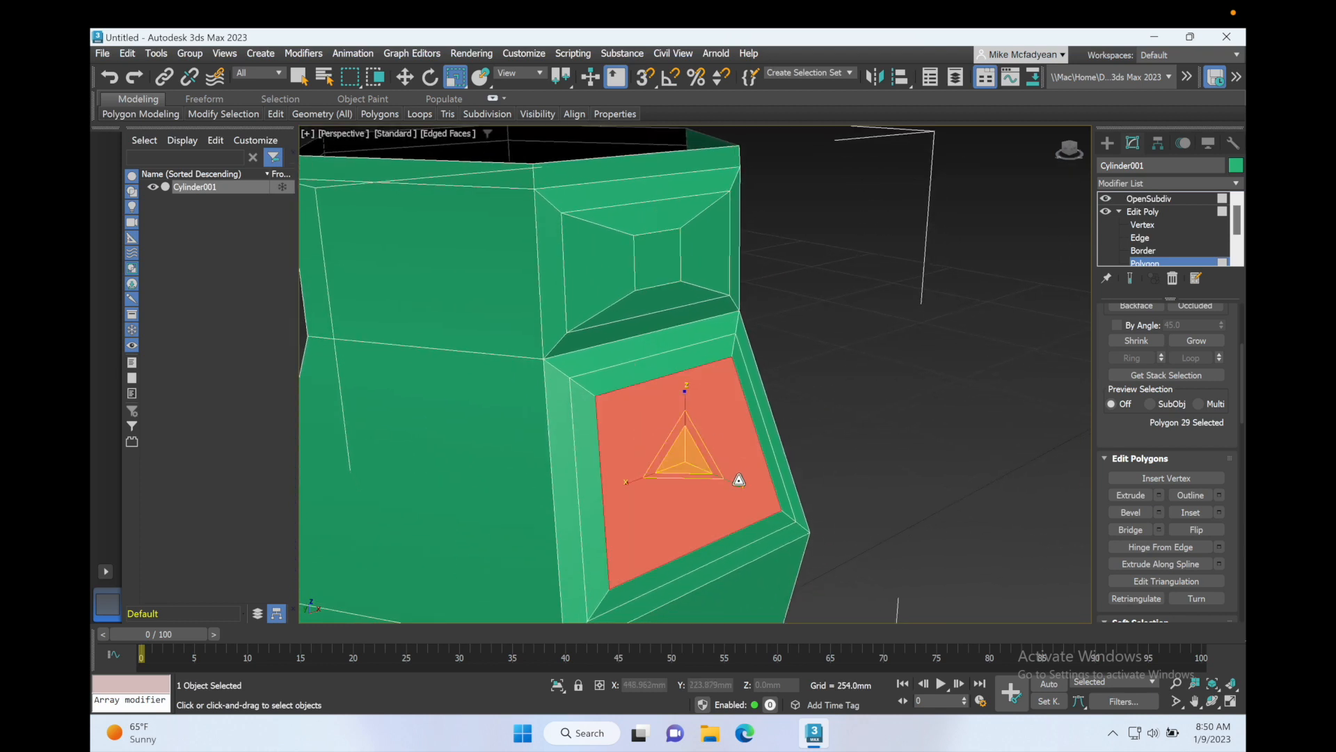
{"action": "left_click_drag", "start_coordinate": [667, 452], "coordinate": [689, 477]}
{"action": "key", "text": "ctrl+z"}
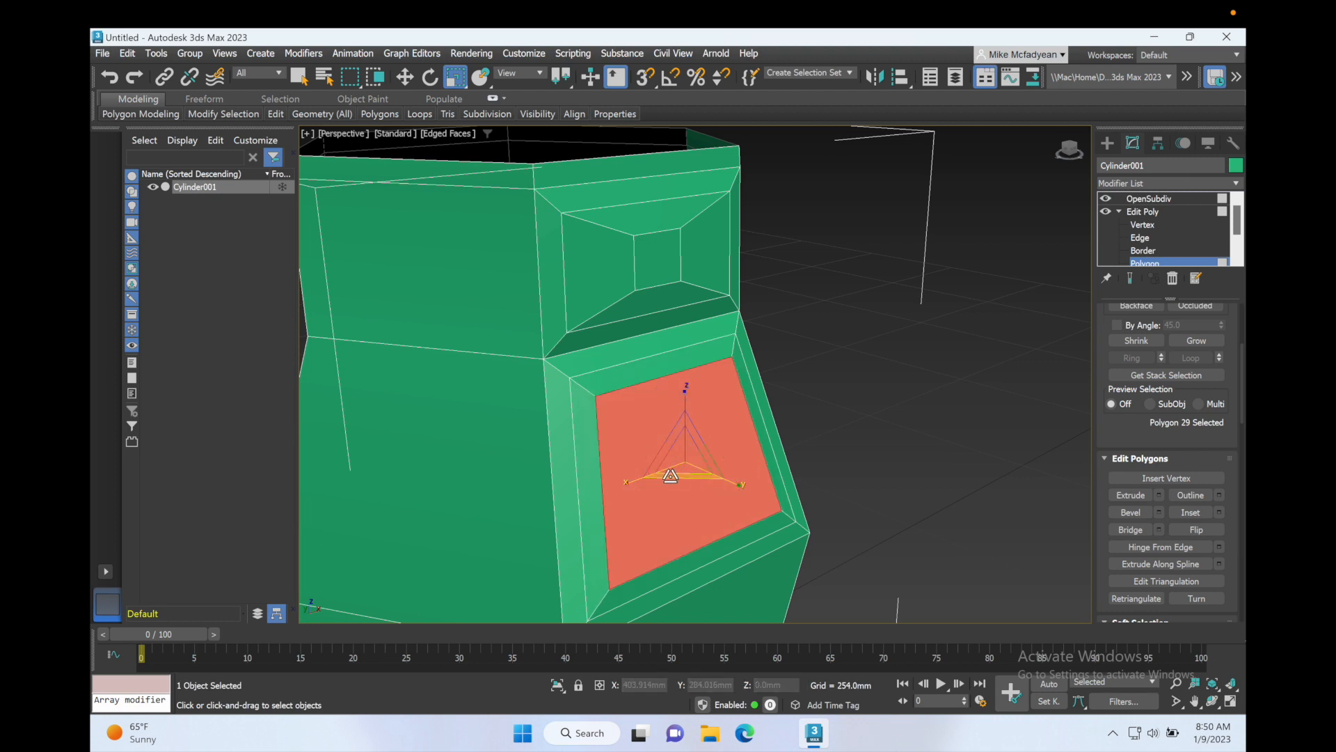
{"action": "left_click", "coordinate": [662, 477]}
{"action": "left_click", "coordinate": [665, 475]}
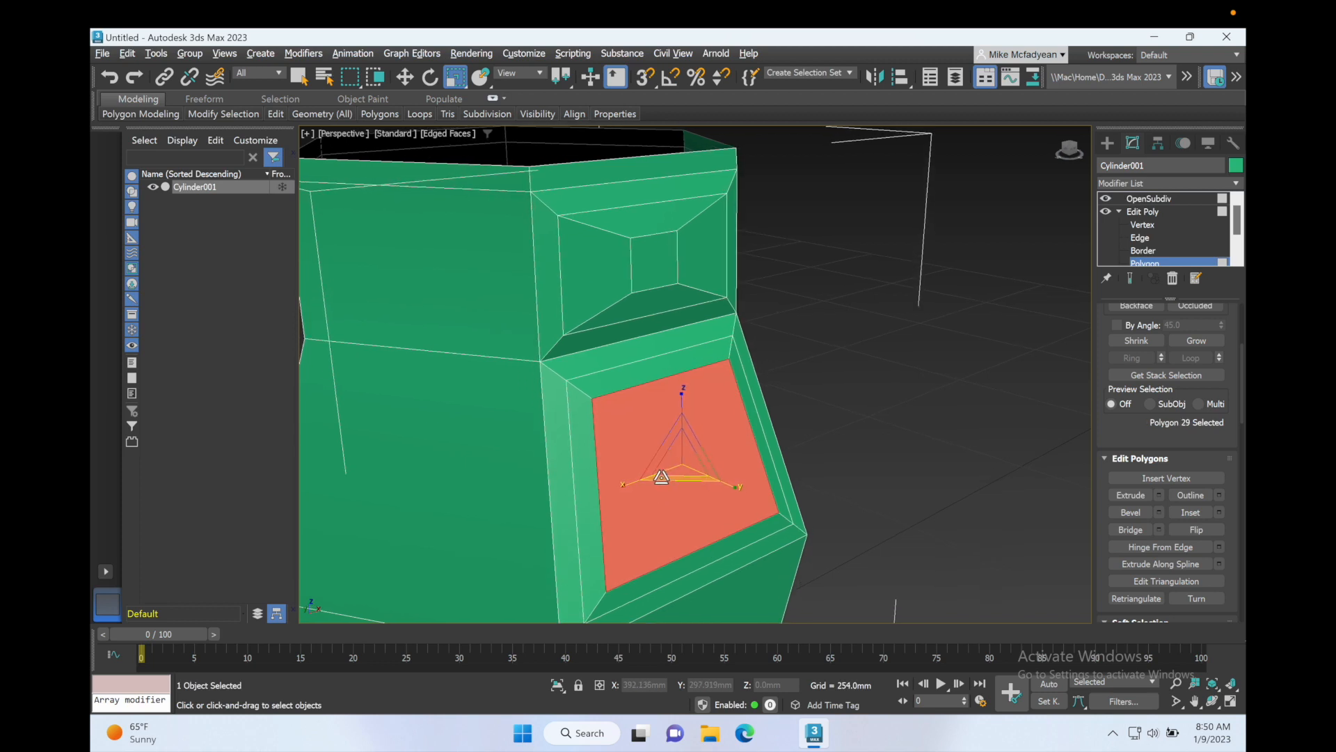
{"action": "middle_click_drag", "start_coordinate": [667, 474], "coordinate": [627, 471], "text": "alt"}
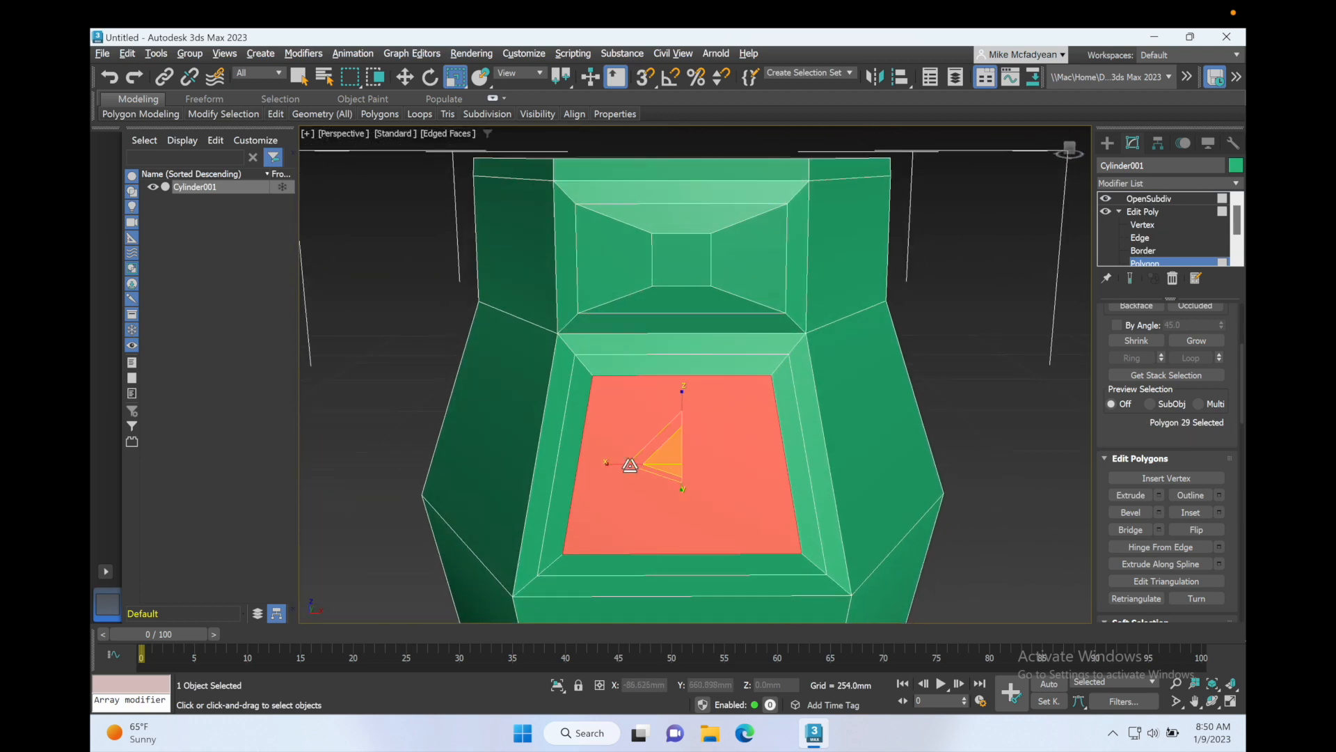
{"action": "left_click", "coordinate": [611, 464]}
{"action": "left_click_drag", "start_coordinate": [611, 464], "coordinate": [645, 464]}
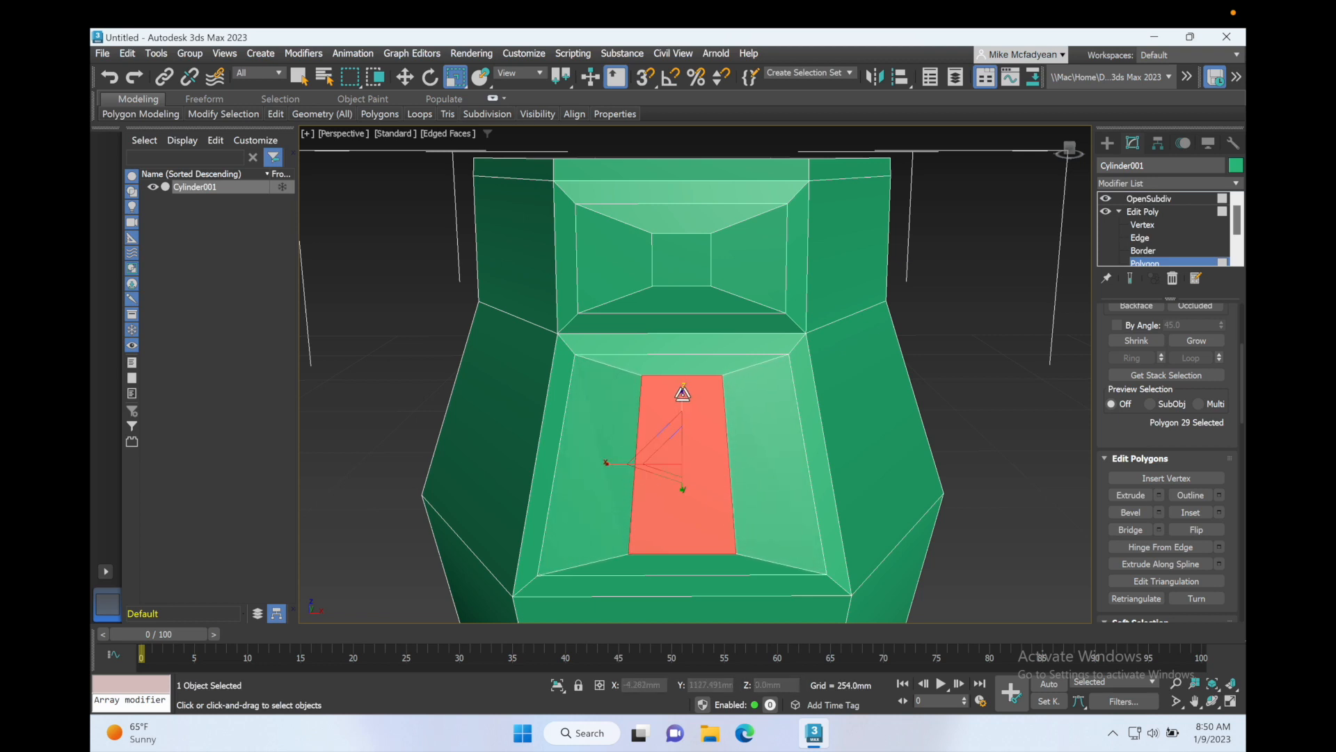
{"action": "left_click_drag", "start_coordinate": [681, 391], "coordinate": [681, 424]}
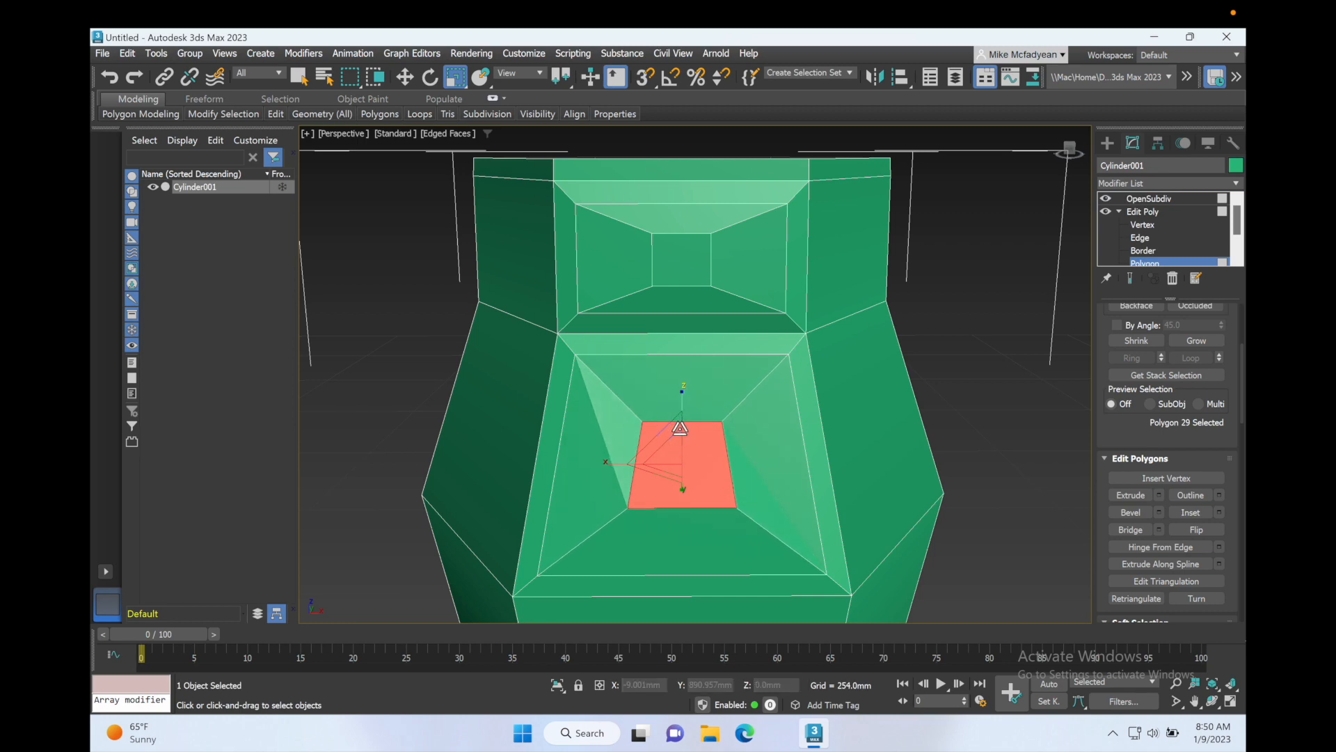
Step: Rotate the lower panel's inner polygon slightly to tilt it
{"action": "middle_click_drag", "start_coordinate": [680, 426], "coordinate": [745, 427], "text": "alt"}
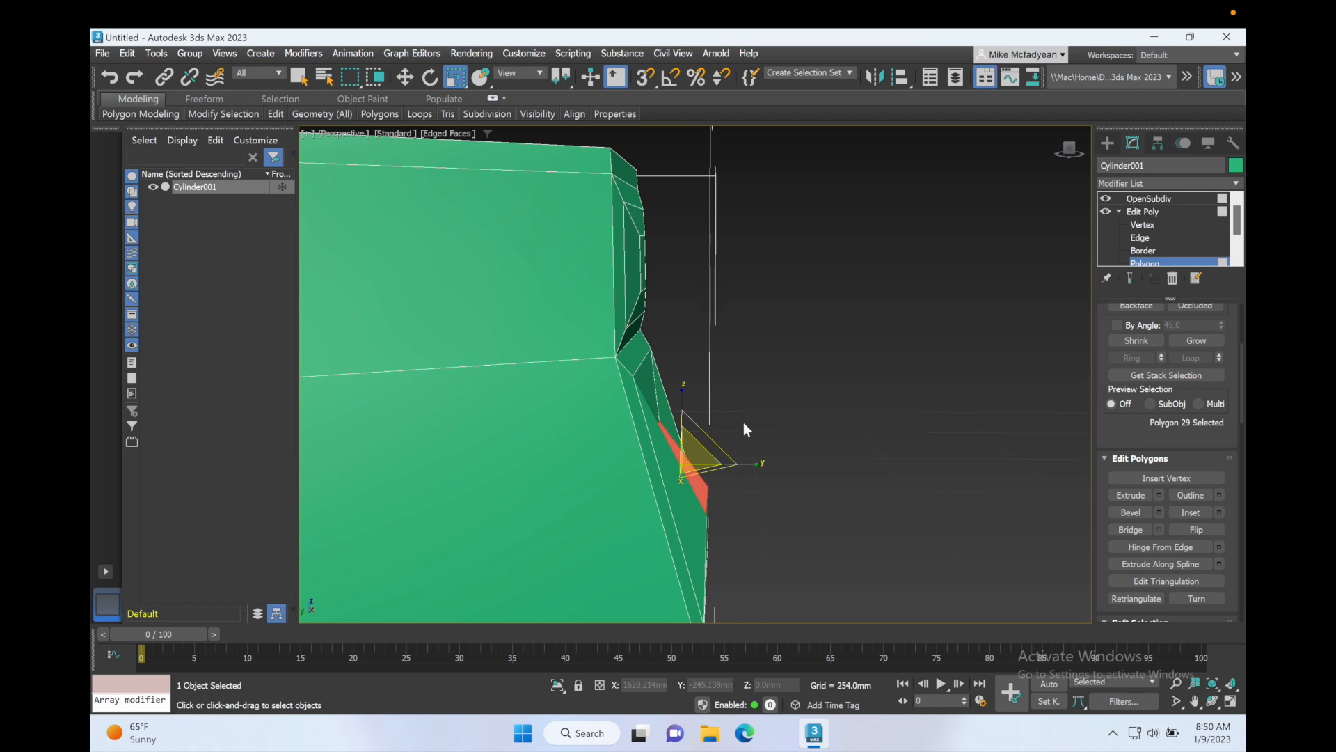
{"action": "key", "text": "e"}
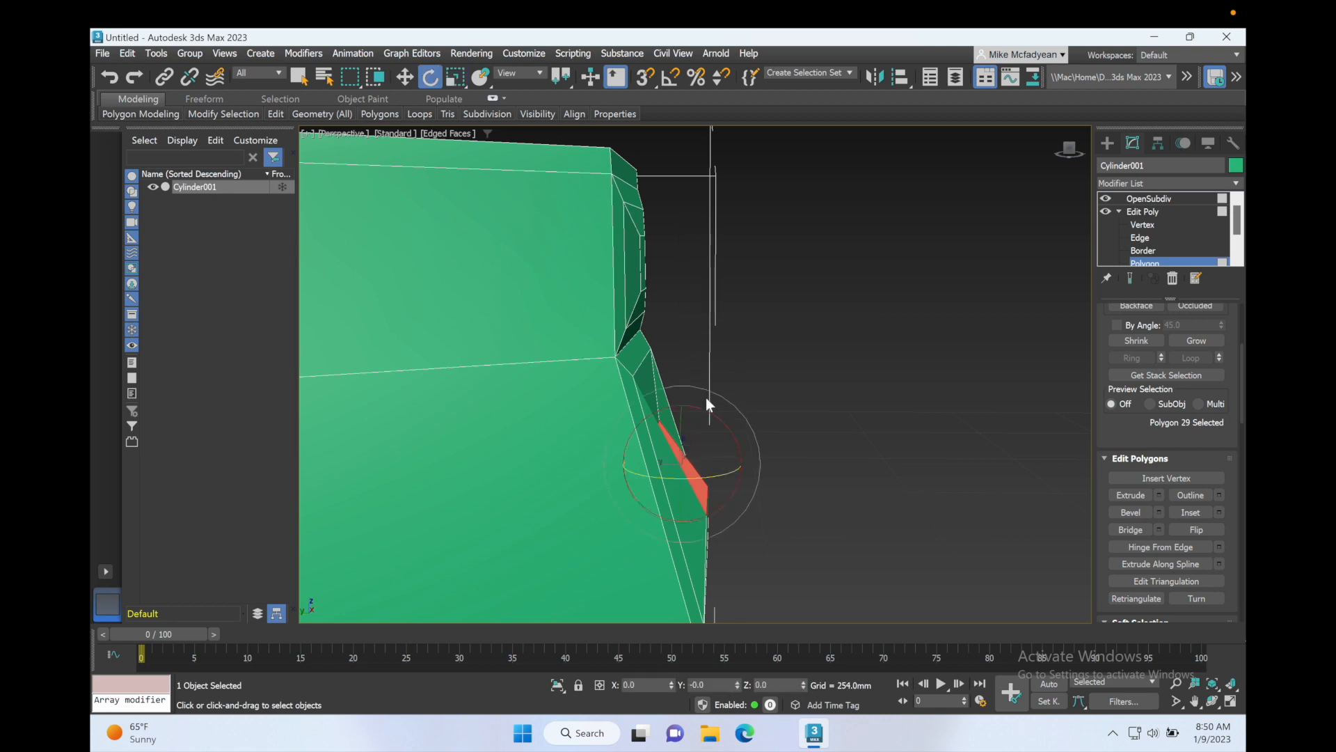
{"action": "middle_click_drag", "start_coordinate": [706, 430], "coordinate": [706, 435], "text": "alt"}
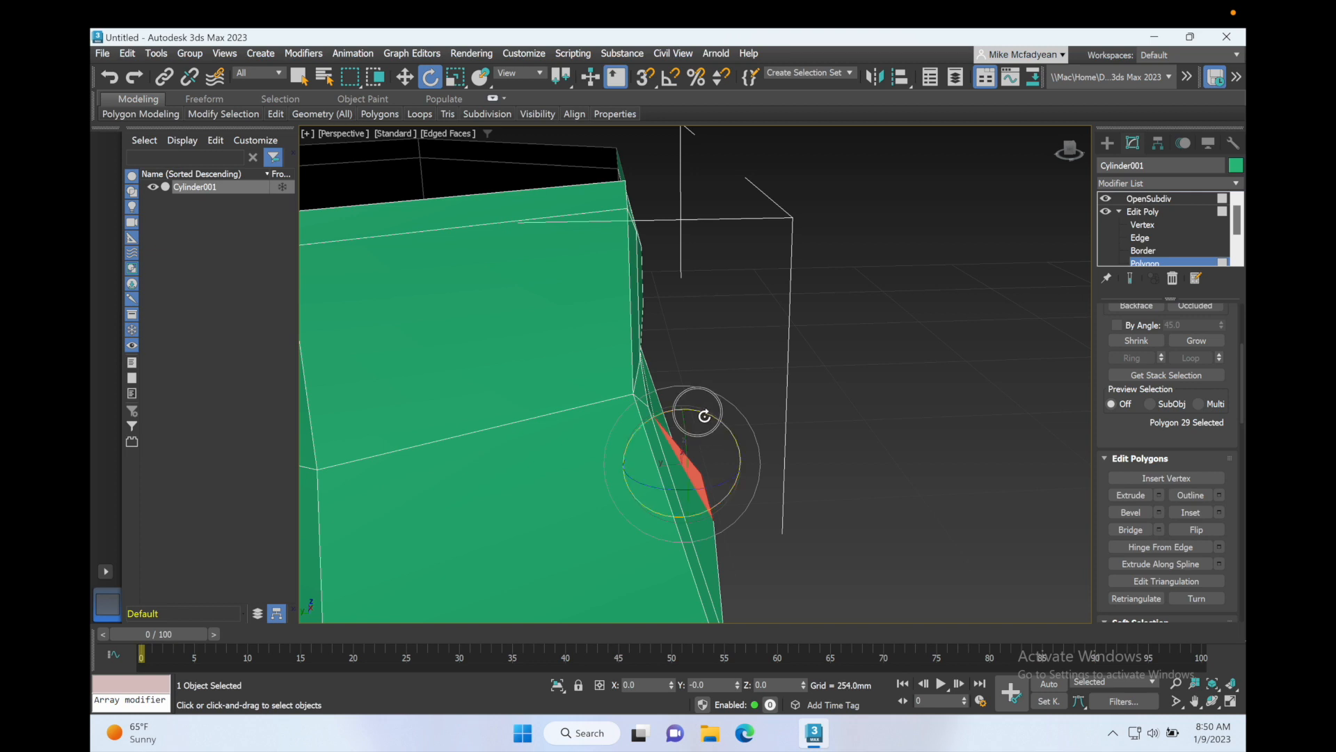
{"action": "left_click_drag", "start_coordinate": [705, 416], "coordinate": [717, 418]}
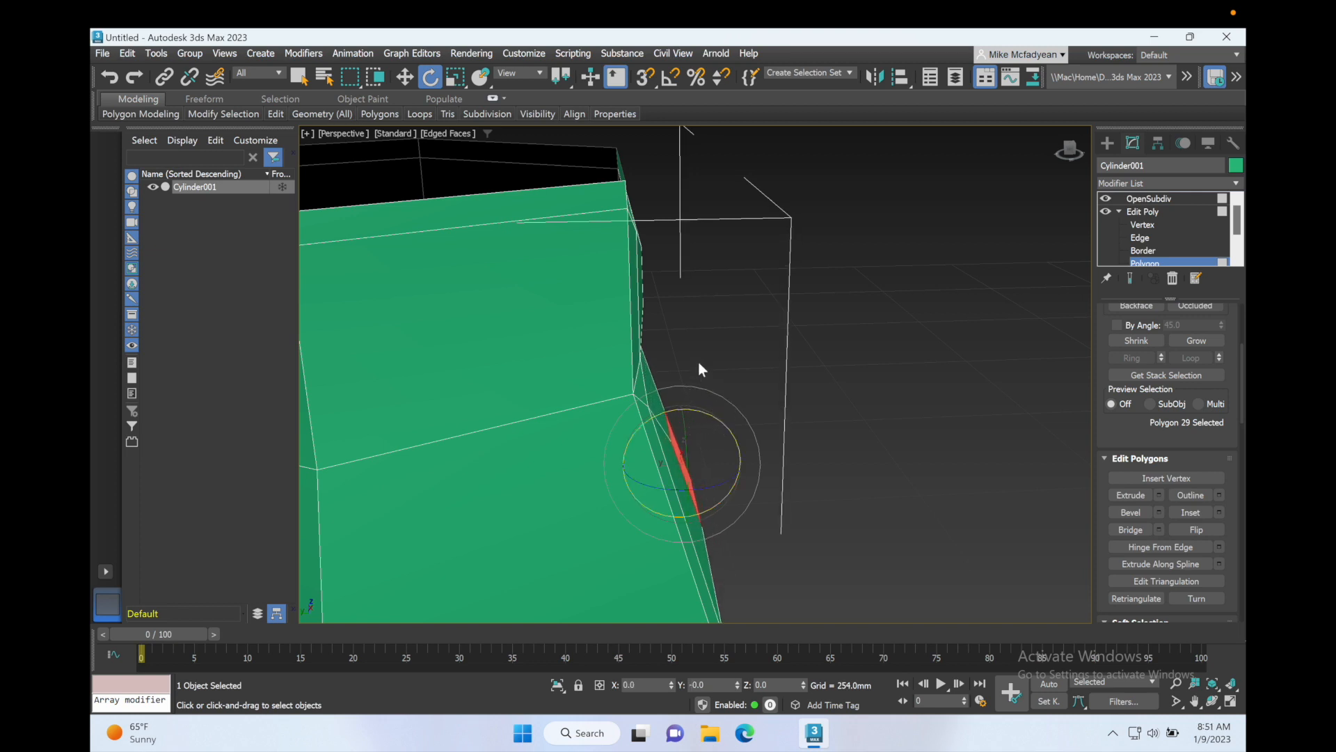
{"action": "left_click", "coordinate": [716, 361]}
{"action": "key", "text": "z"}
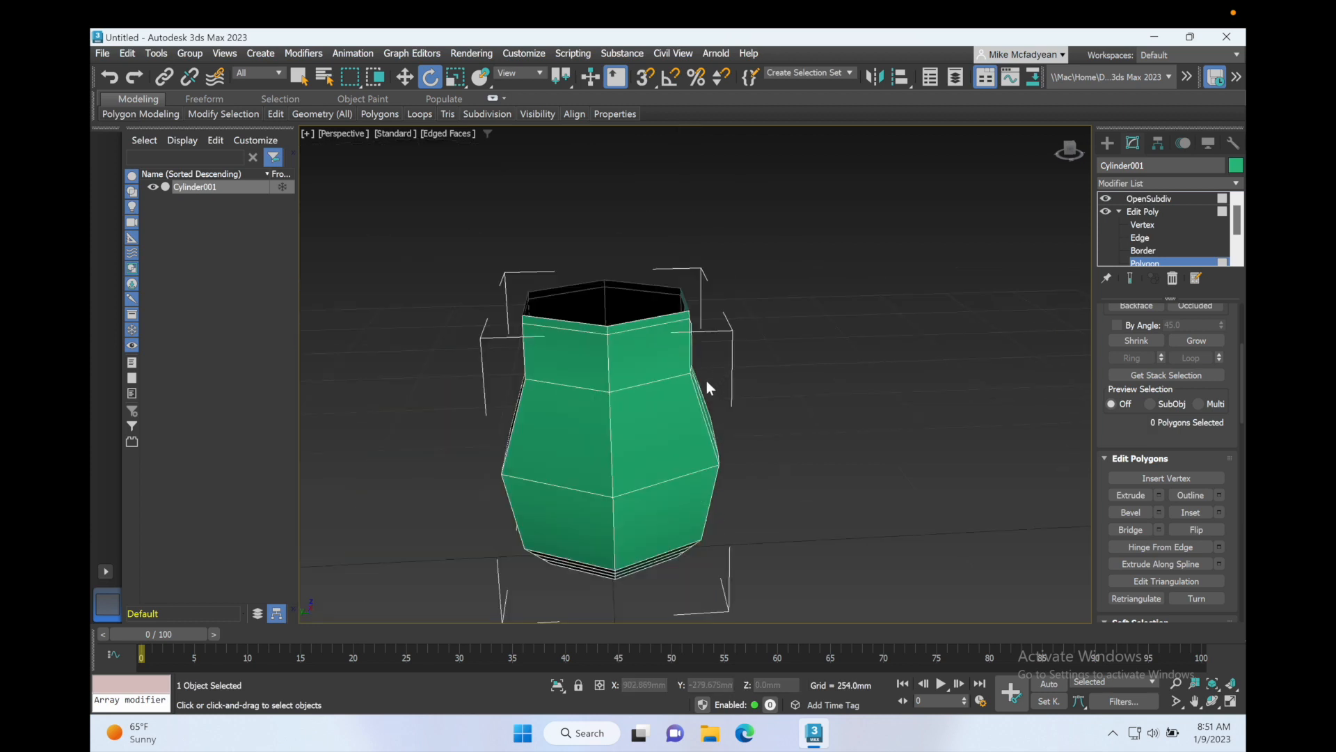
Step: Reselect the lower panel's inner polygon and move it slightly outward and down in the Left viewport
{"action": "middle_click_drag", "start_coordinate": [706, 381], "coordinate": [670, 372], "text": "alt"}
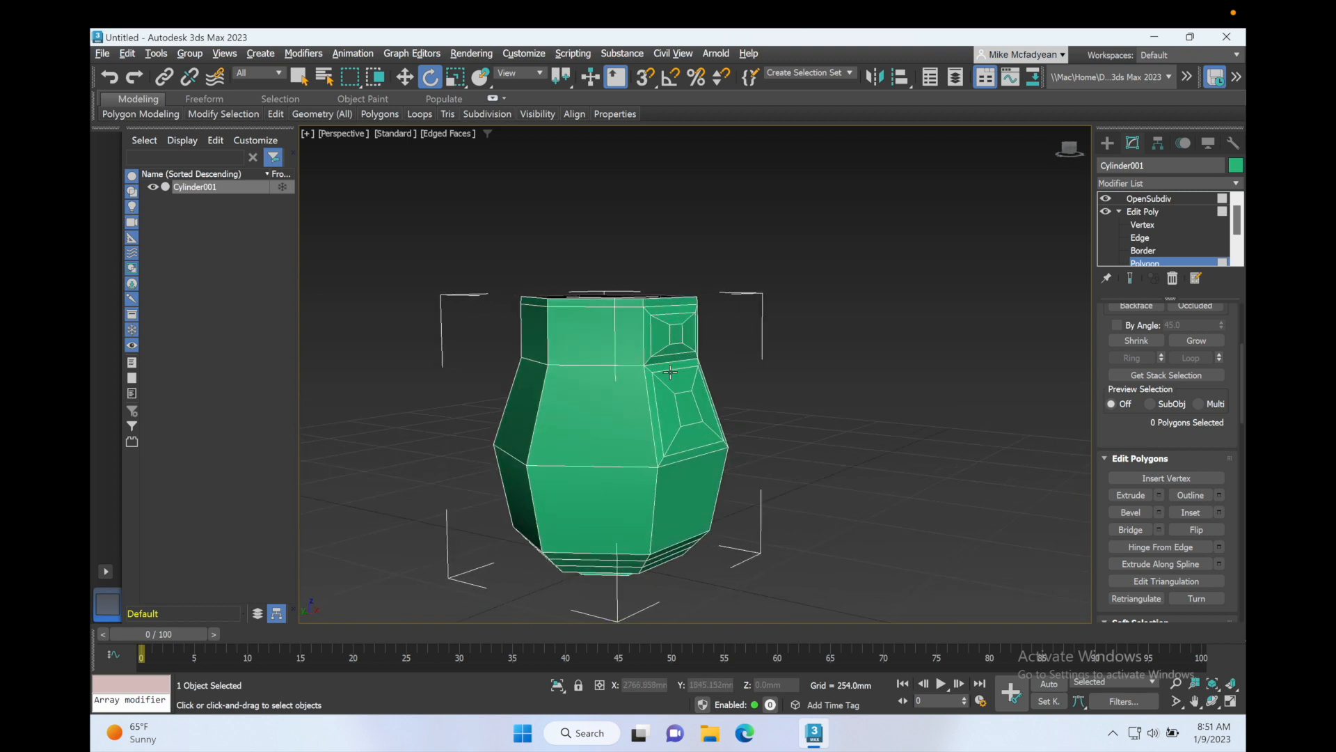
{"action": "left_click", "coordinate": [698, 412]}
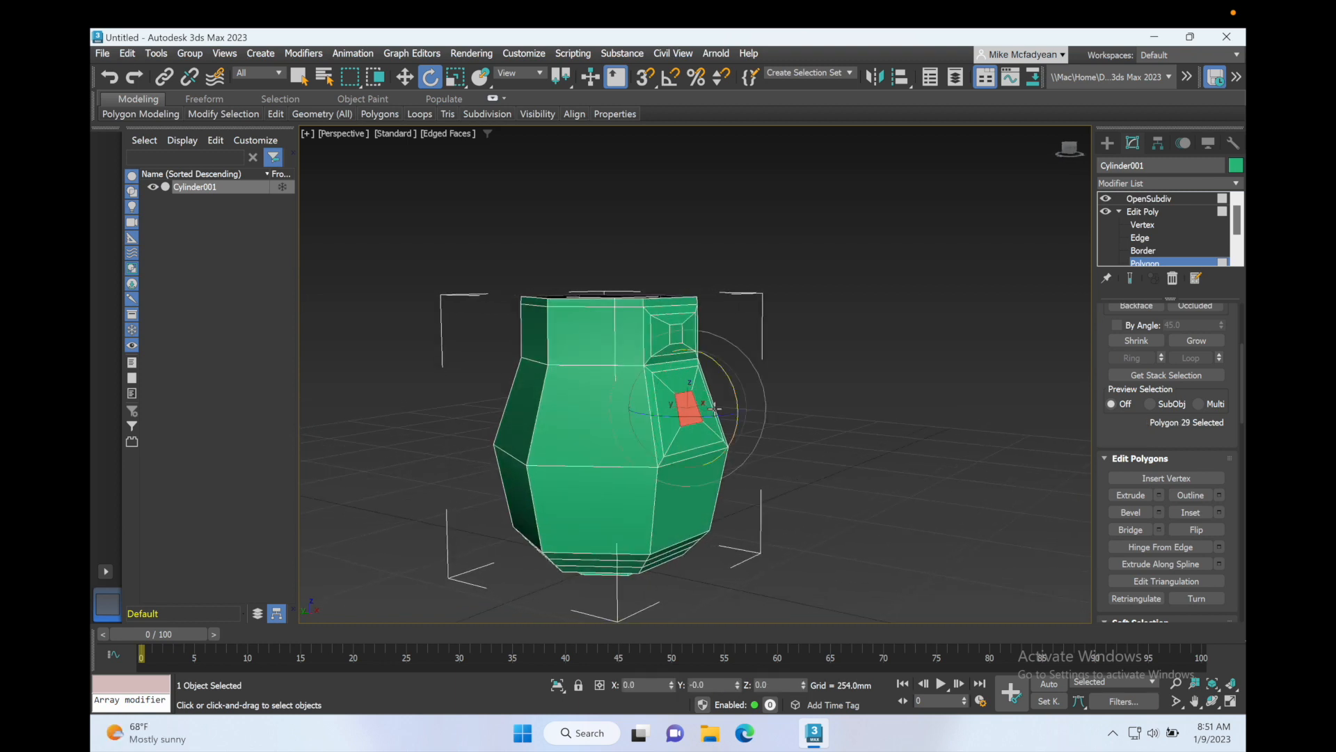
{"action": "key", "text": "alt+w"}
{"action": "right_click", "coordinate": [637, 469]}
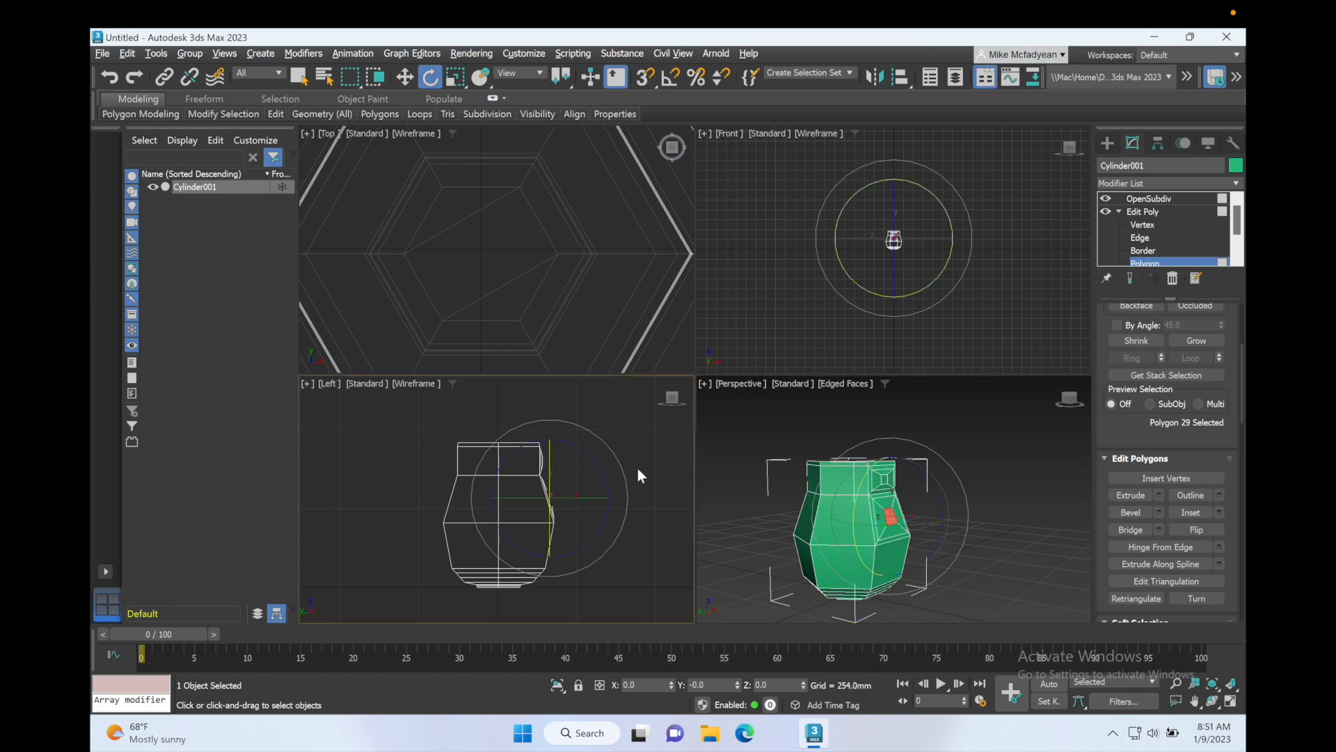
{"action": "key", "text": "alt+w"}
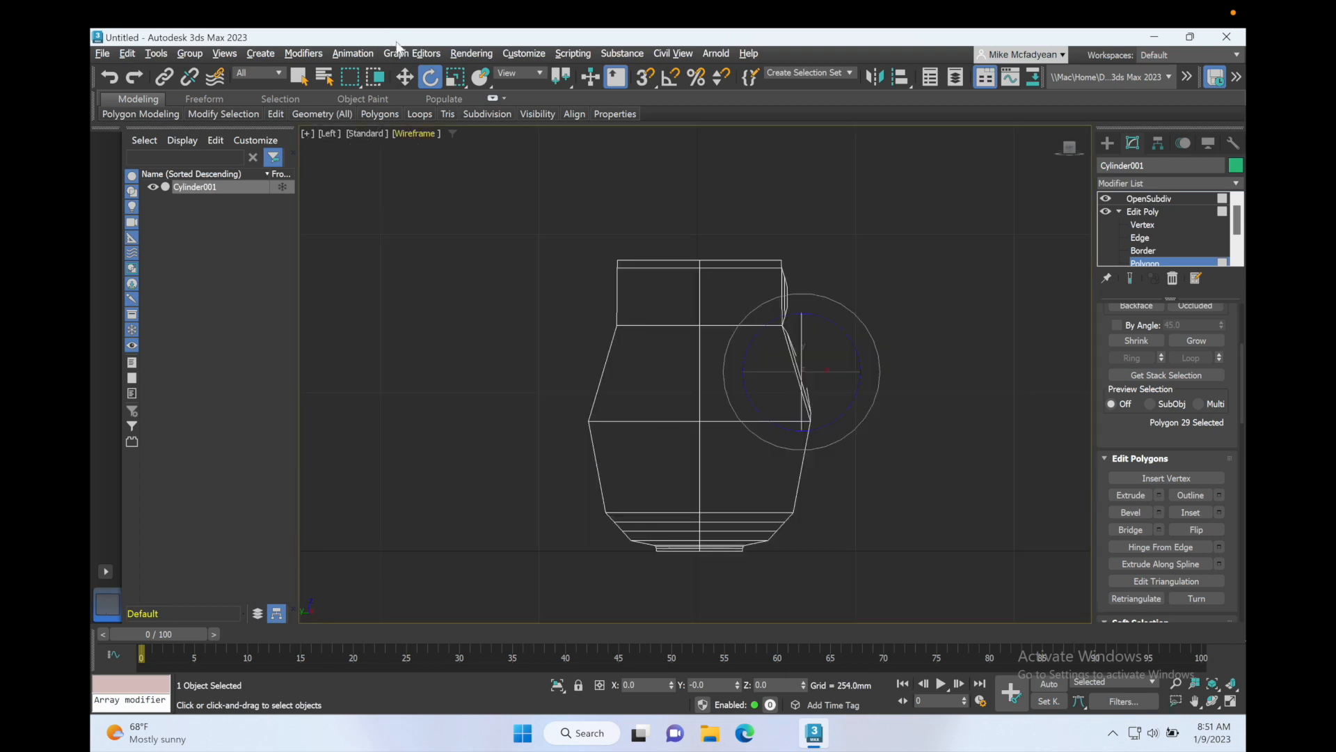
{"action": "left_click", "coordinate": [404, 76]}
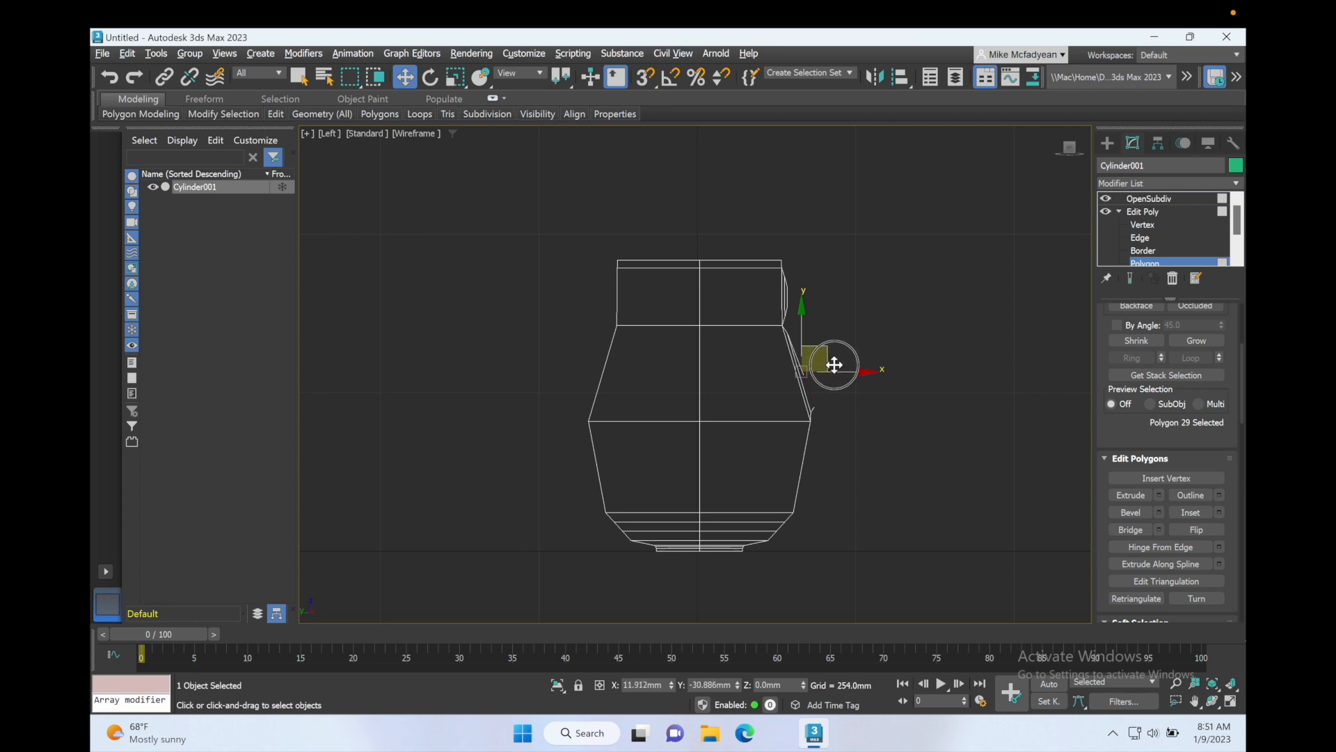
{"action": "left_click_drag", "start_coordinate": [835, 364], "coordinate": [842, 384]}
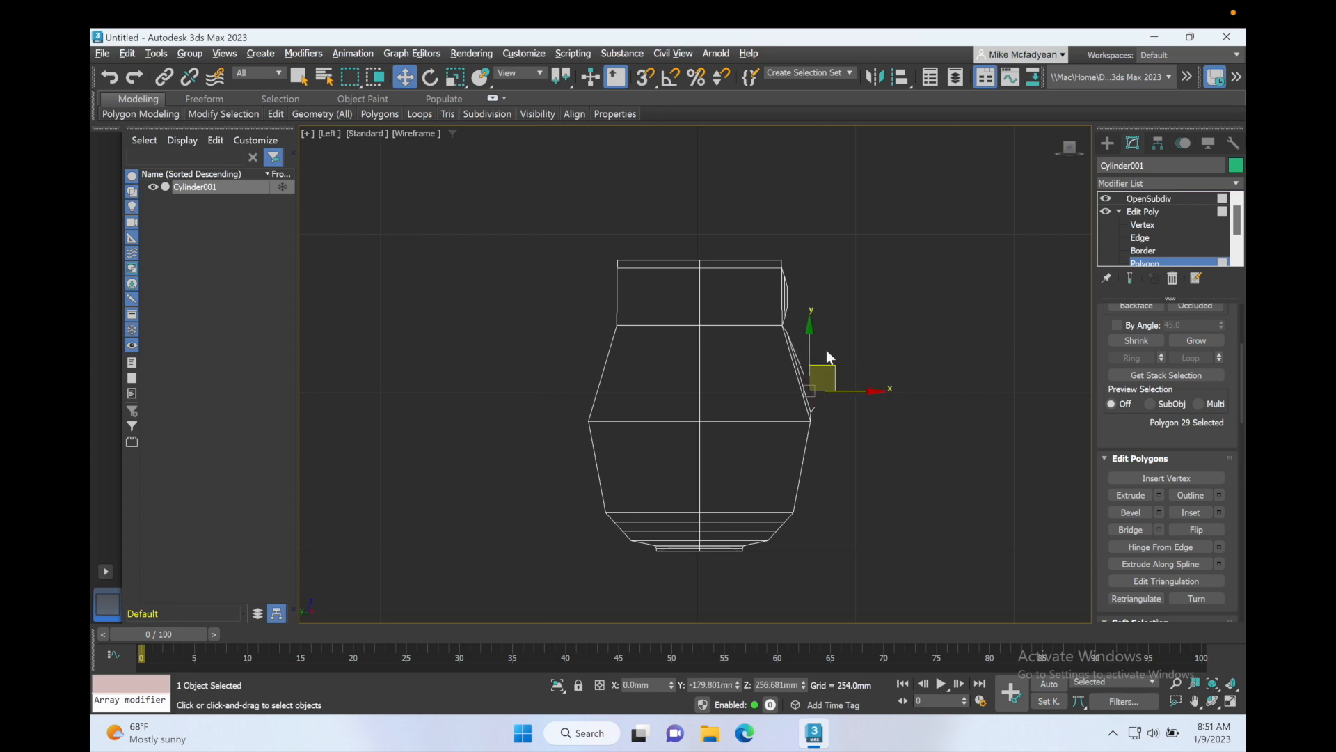
Step: In the Perspective viewport, select the upper panel's inner polygon and move it slightly up along Z
{"action": "key", "text": "alt+w"}
{"action": "right_click", "coordinate": [846, 410]}
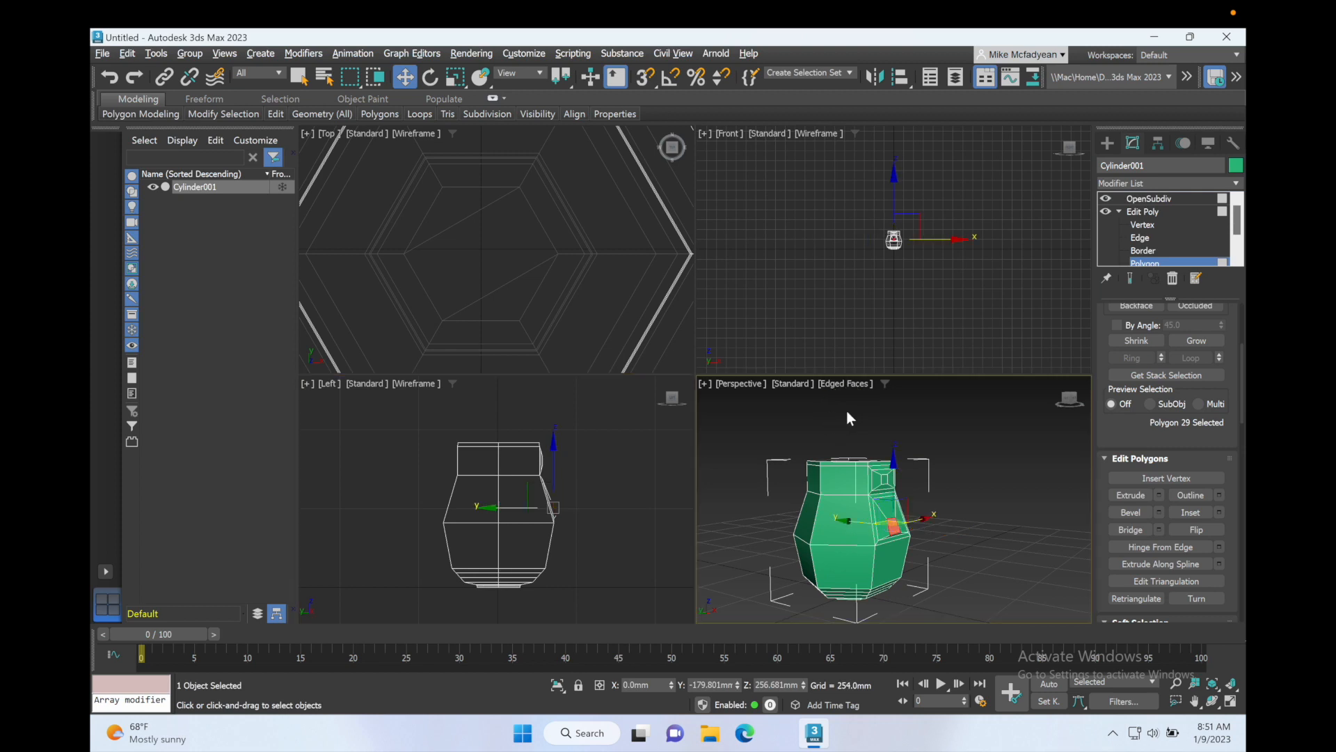
{"action": "key", "text": "alt+w"}
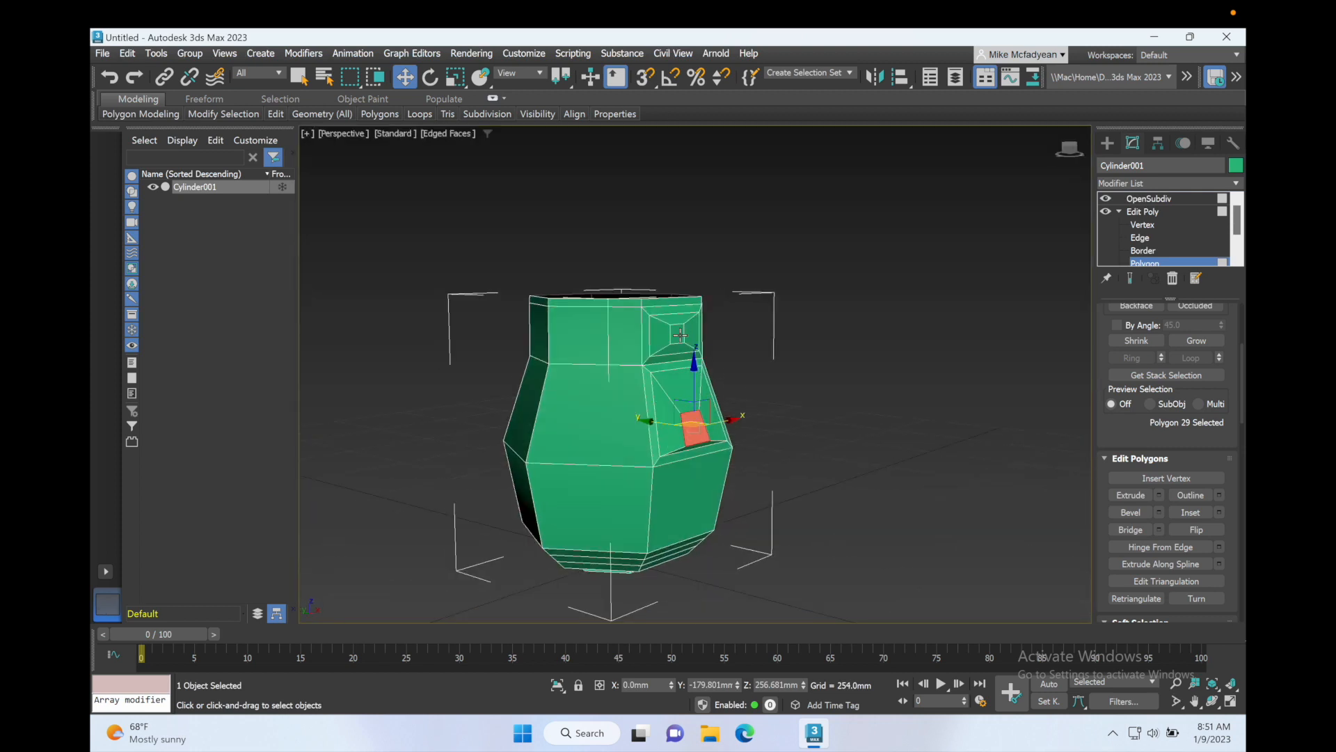
{"action": "left_click", "coordinate": [710, 357]}
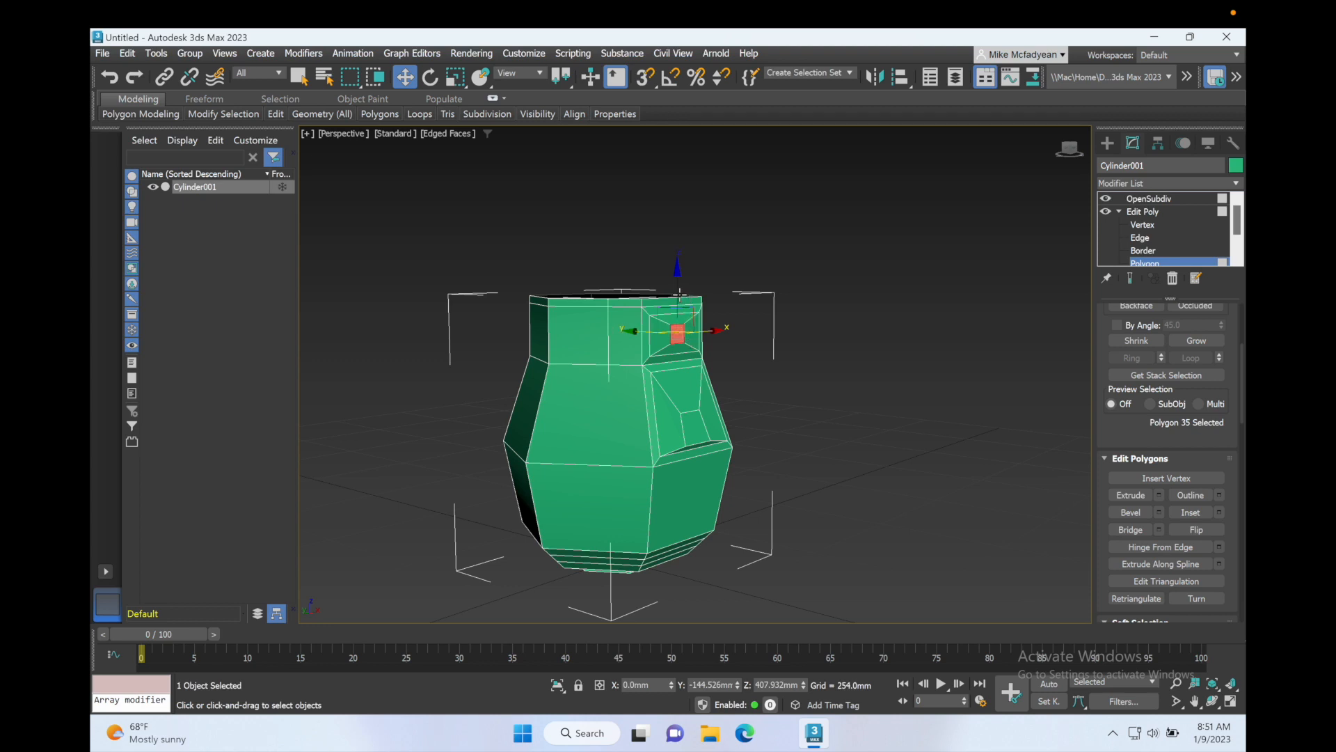
{"action": "left_click_drag", "start_coordinate": [679, 294], "coordinate": [679, 285]}
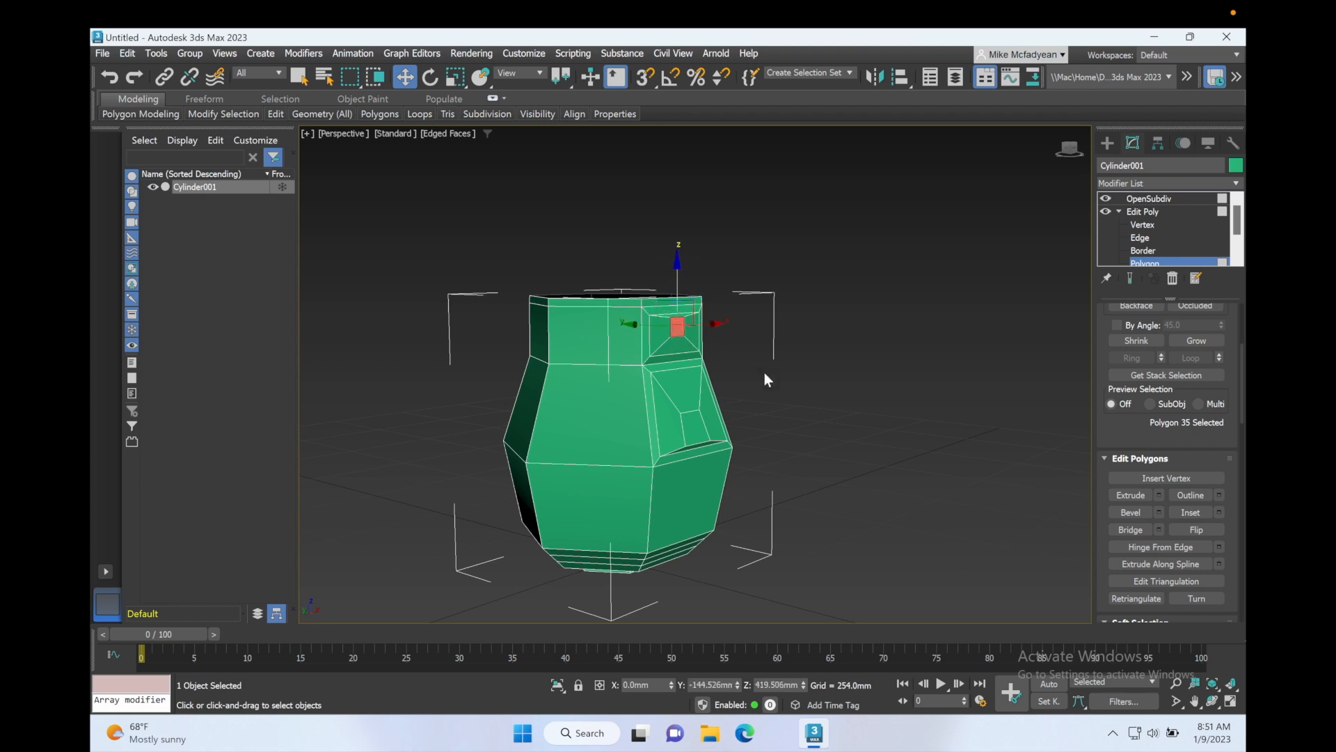
Step: Deselect the polygon and switch to the OpenSubdiv level to preview the smoothed vase
{"action": "left_click", "coordinate": [810, 380]}
{"action": "mouse_move", "coordinate": [796, 384]}
{"action": "middle_mouse_down", "text": "alt"}
{"action": "mouse_move", "coordinate": [826, 384]}
{"action": "mouse_move", "coordinate": [794, 381]}
{"action": "mouse_move", "coordinate": [807, 387]}
{"action": "middle_mouse_up", "text": "alt"}
{"action": "left_click", "coordinate": [1147, 200]}
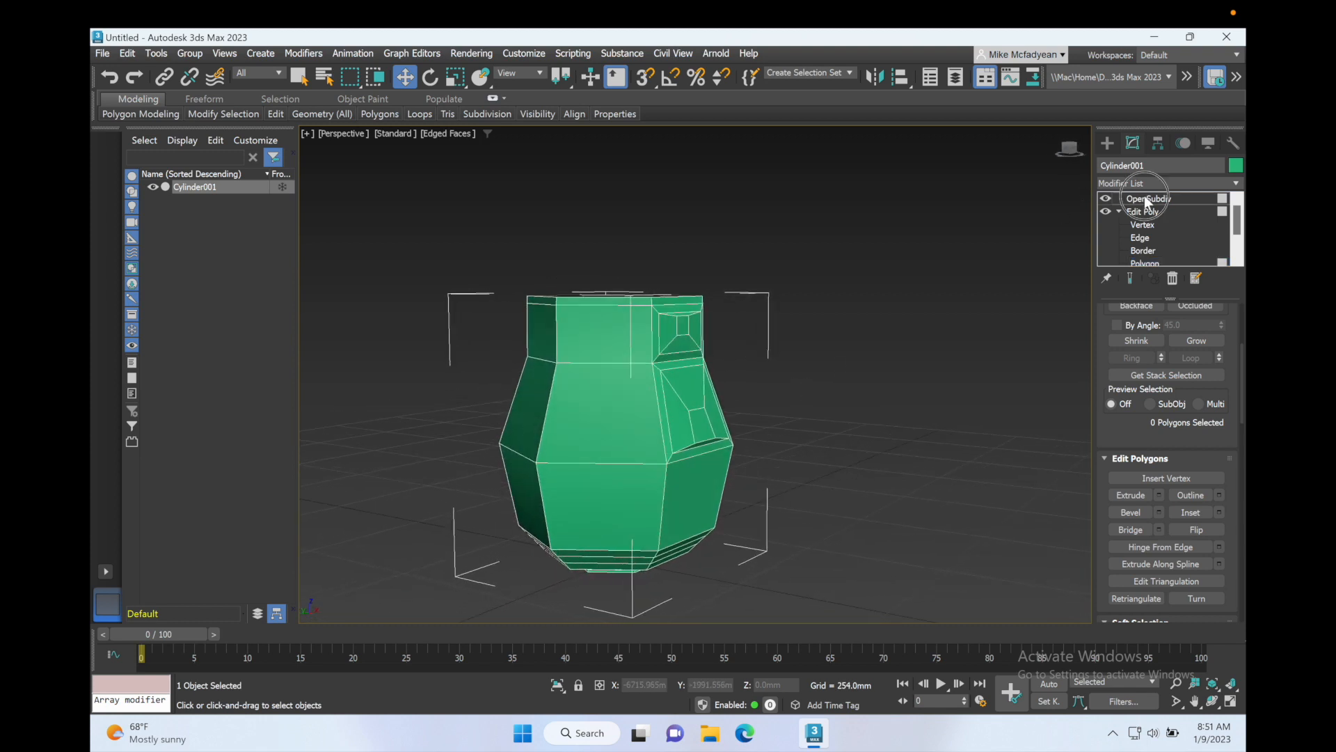
{"action": "middle_click_drag", "start_coordinate": [817, 323], "coordinate": [780, 319], "text": "alt"}
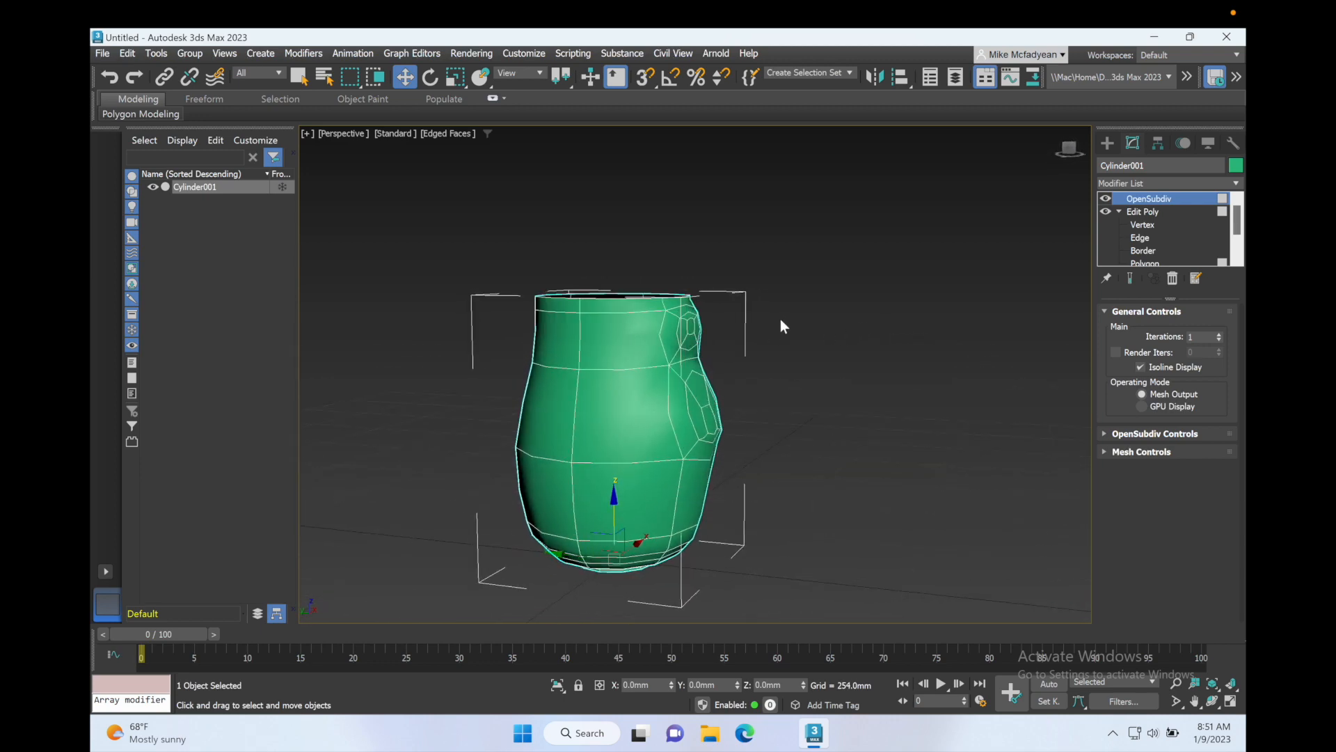
Step: Return to polygon level, select the side polygon just below the rim, and extrude it outward 34.052 mm
{"action": "left_click", "coordinate": [1144, 263]}
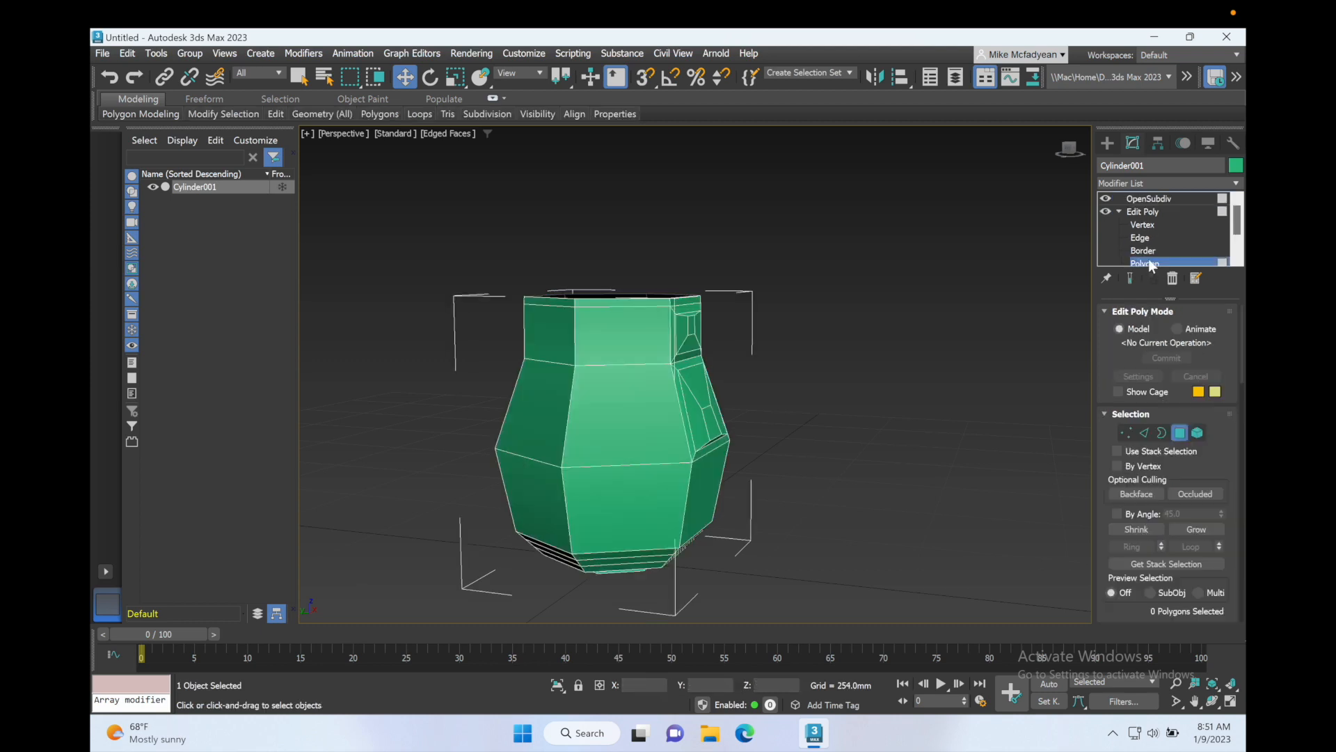
{"action": "left_click", "coordinate": [691, 326]}
{"action": "middle_click_drag", "start_coordinate": [729, 366], "coordinate": [762, 366], "text": "alt"}
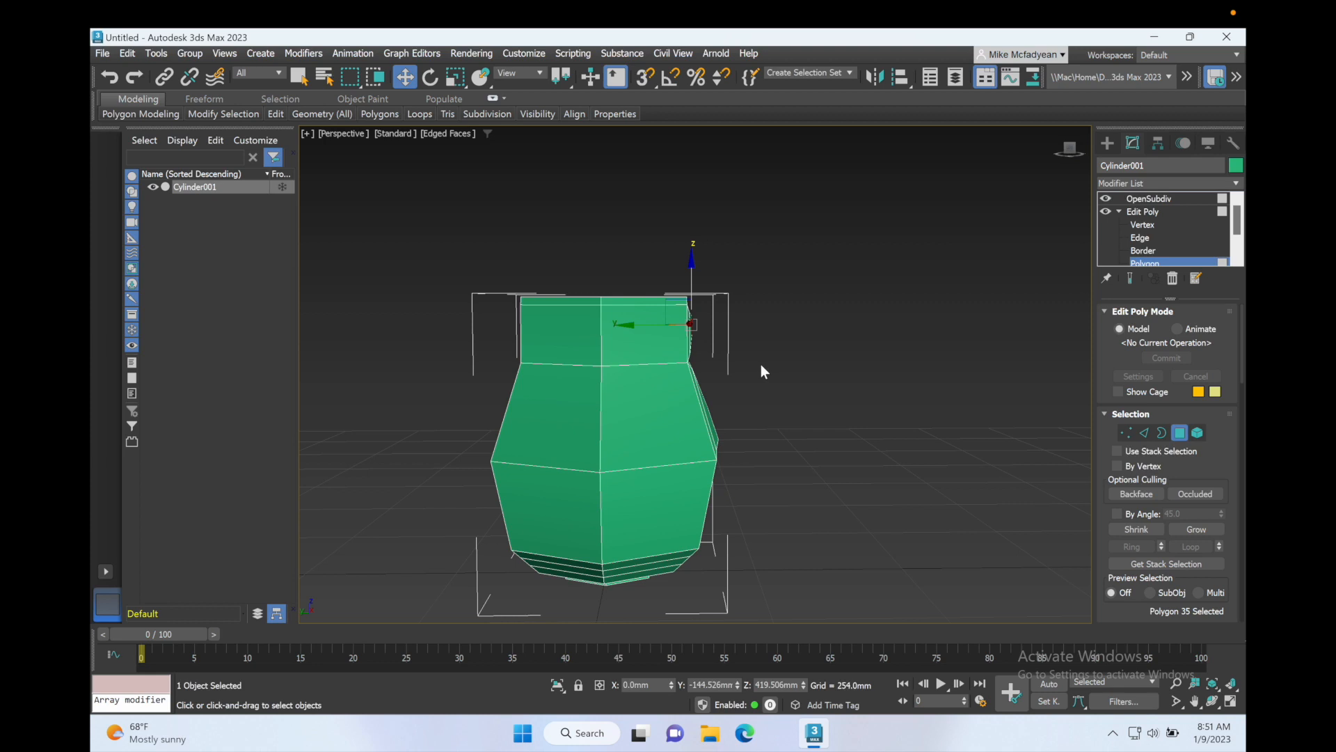
{"action": "key", "text": "alt+w"}
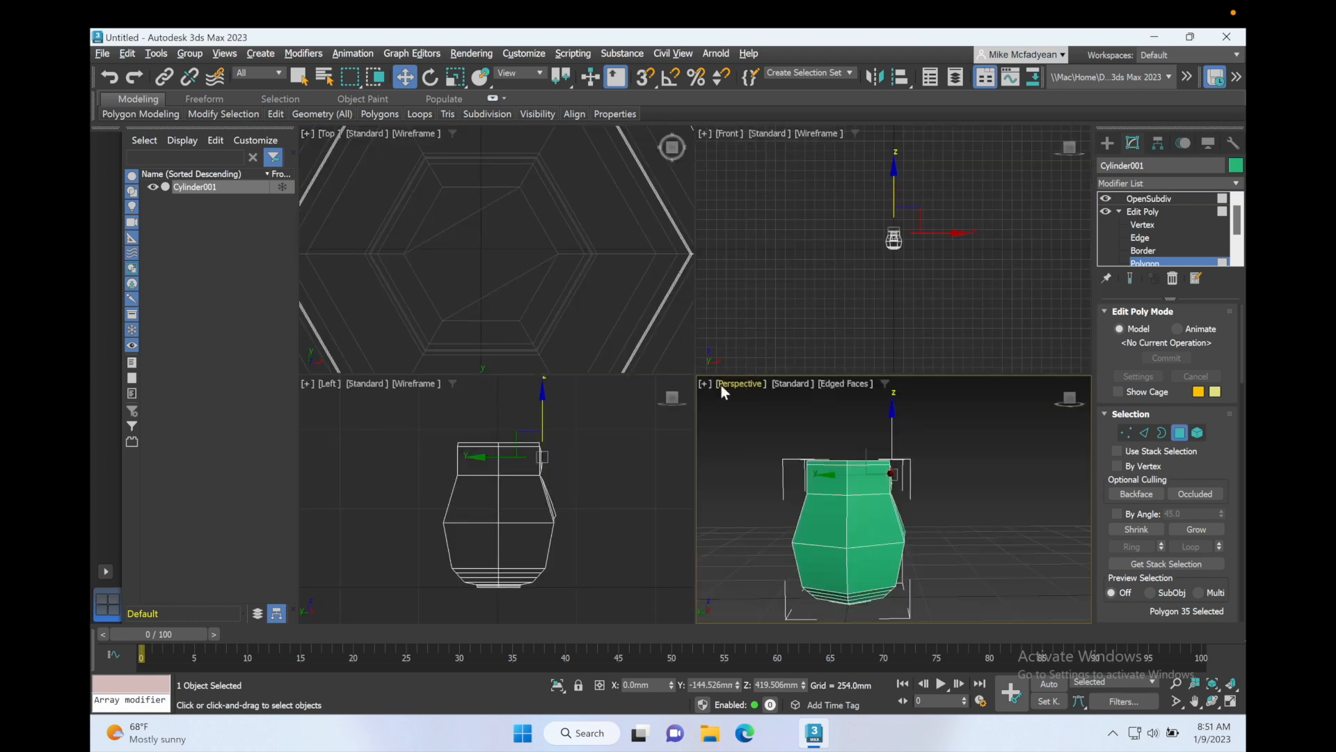
{"action": "key", "text": "alt+w"}
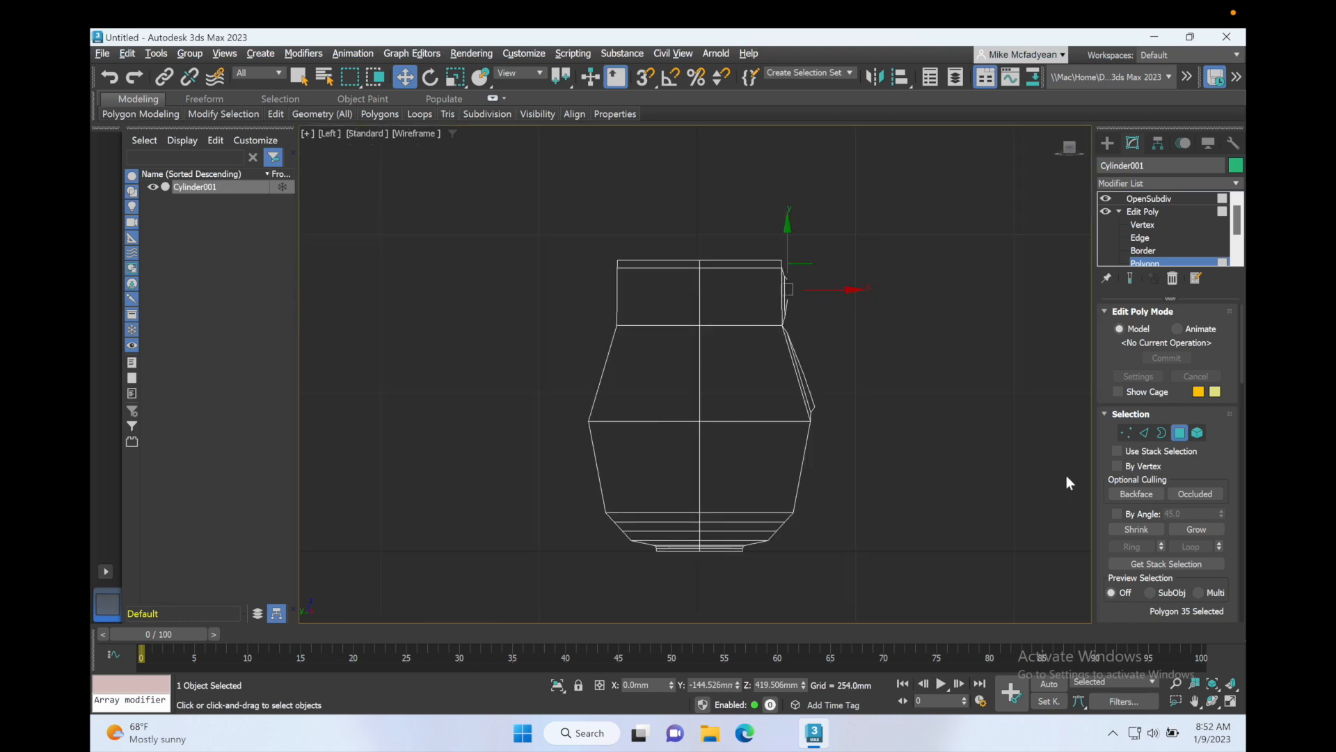
{"action": "scroll", "coordinate": [1174, 498], "scroll_direction": "down", "scroll_amount": 3}
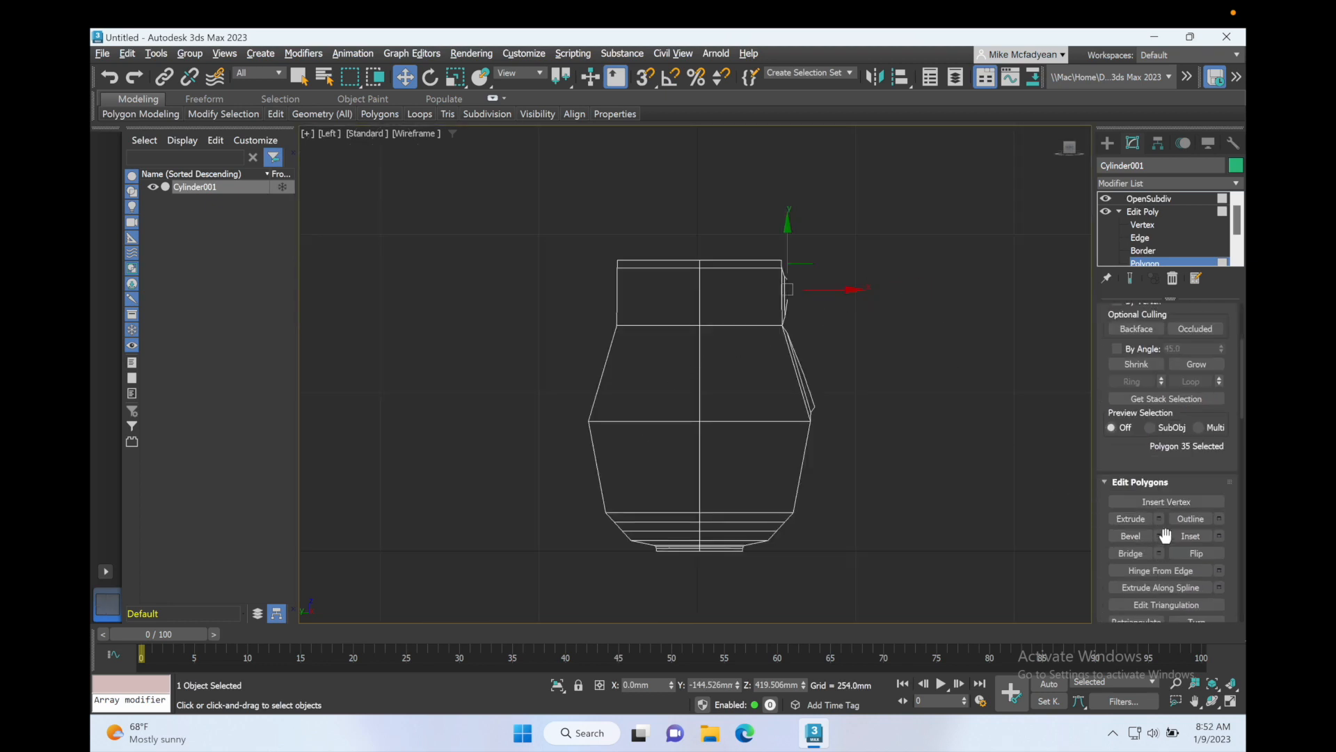
{"action": "left_click", "coordinate": [1159, 518]}
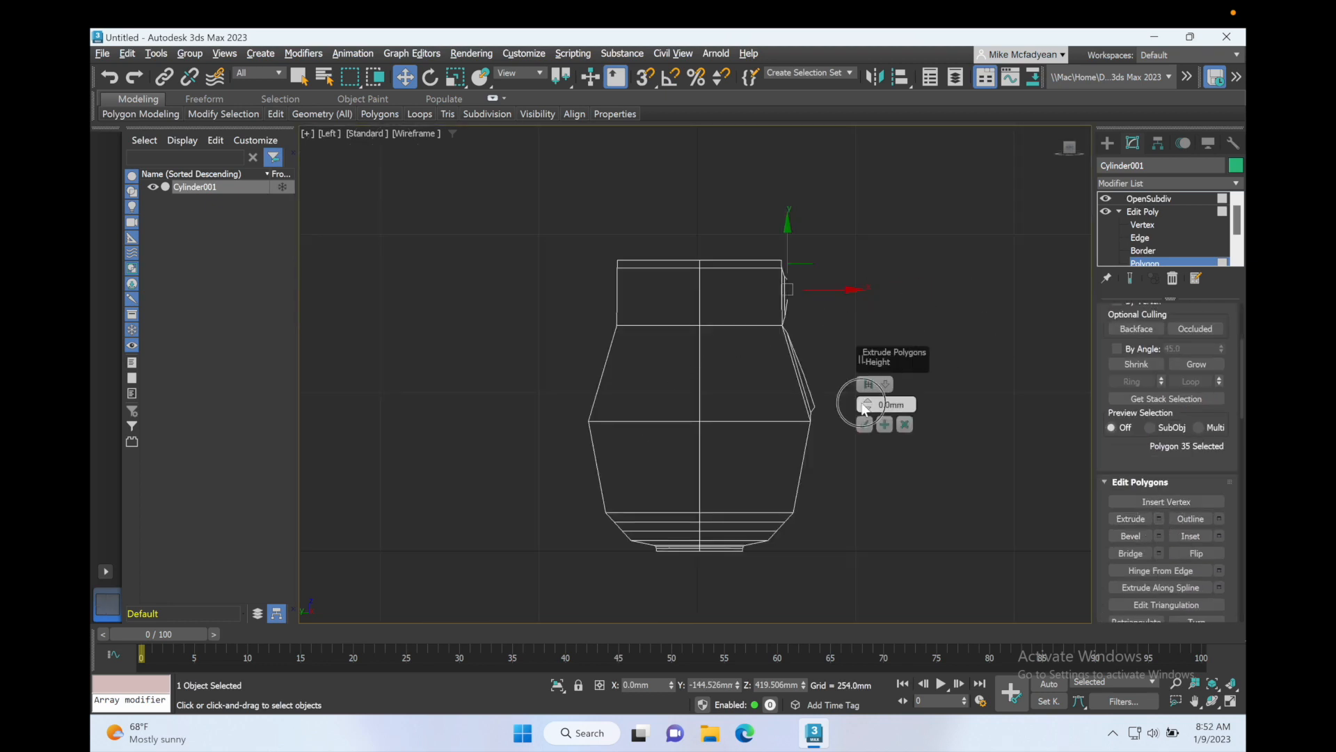
{"action": "mouse_move", "coordinate": [864, 409]}
{"action": "left_mouse_down"}
{"action": "mouse_move", "coordinate": [872, 377]}
{"action": "mouse_move", "coordinate": [875, 399]}
{"action": "left_mouse_up"}
{"action": "left_click", "coordinate": [885, 425]}
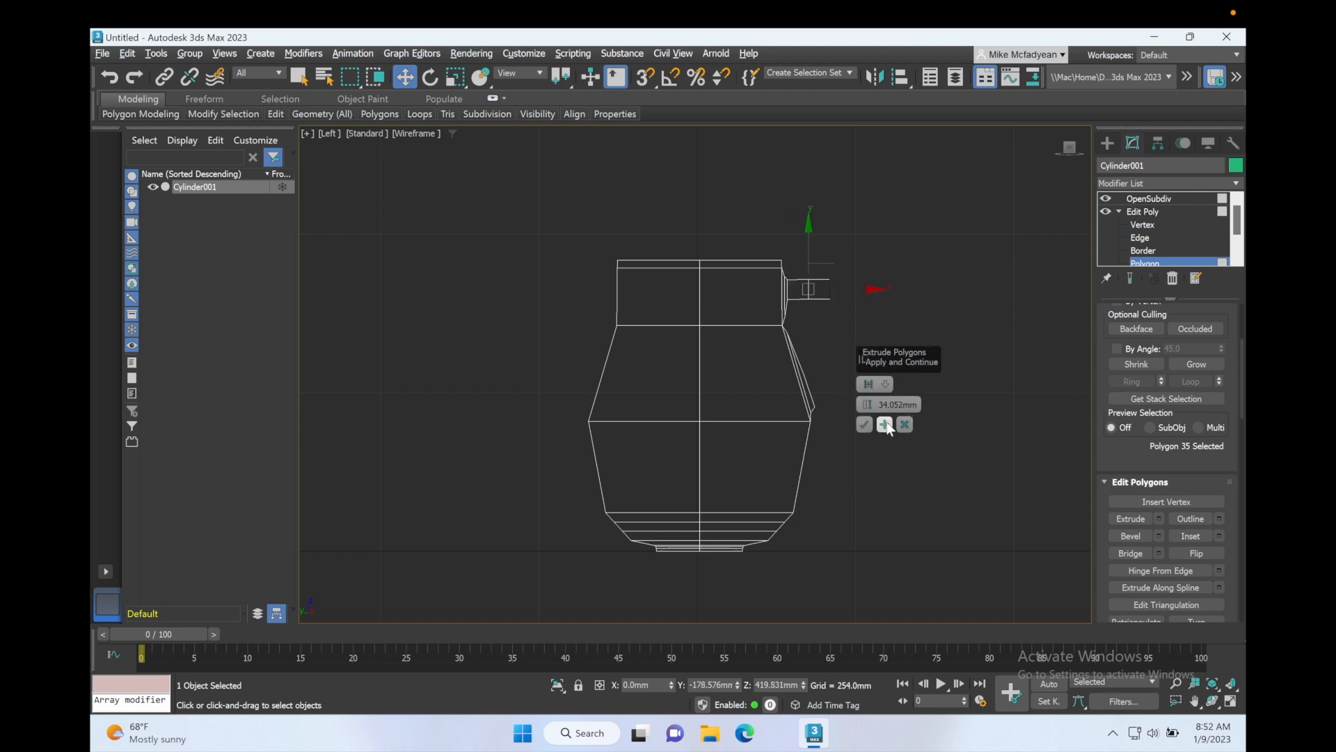
Step: Tilt the end polygon slightly, extrude two more 34.052 mm segments, then rotate the end polygon downward to bend the handle
{"action": "left_click_drag", "start_coordinate": [878, 356], "coordinate": [923, 391]}
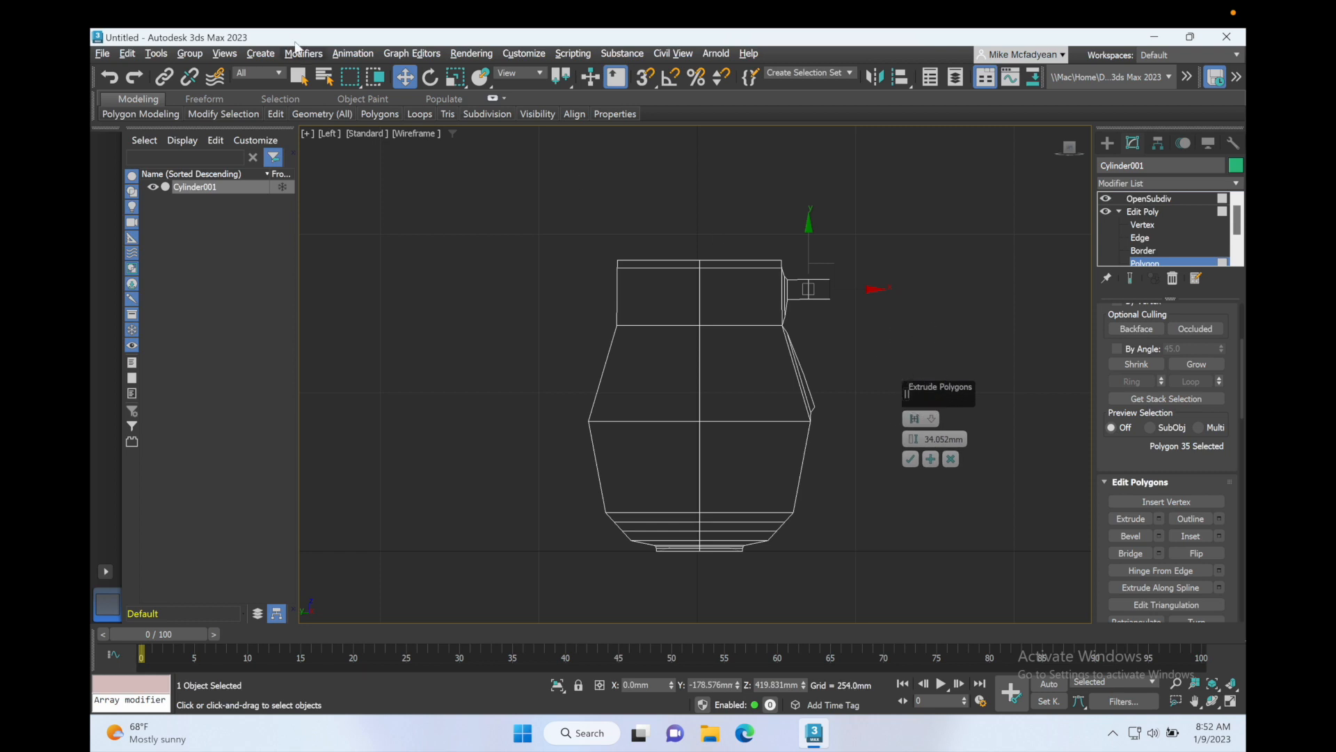
{"action": "left_click", "coordinate": [432, 76]}
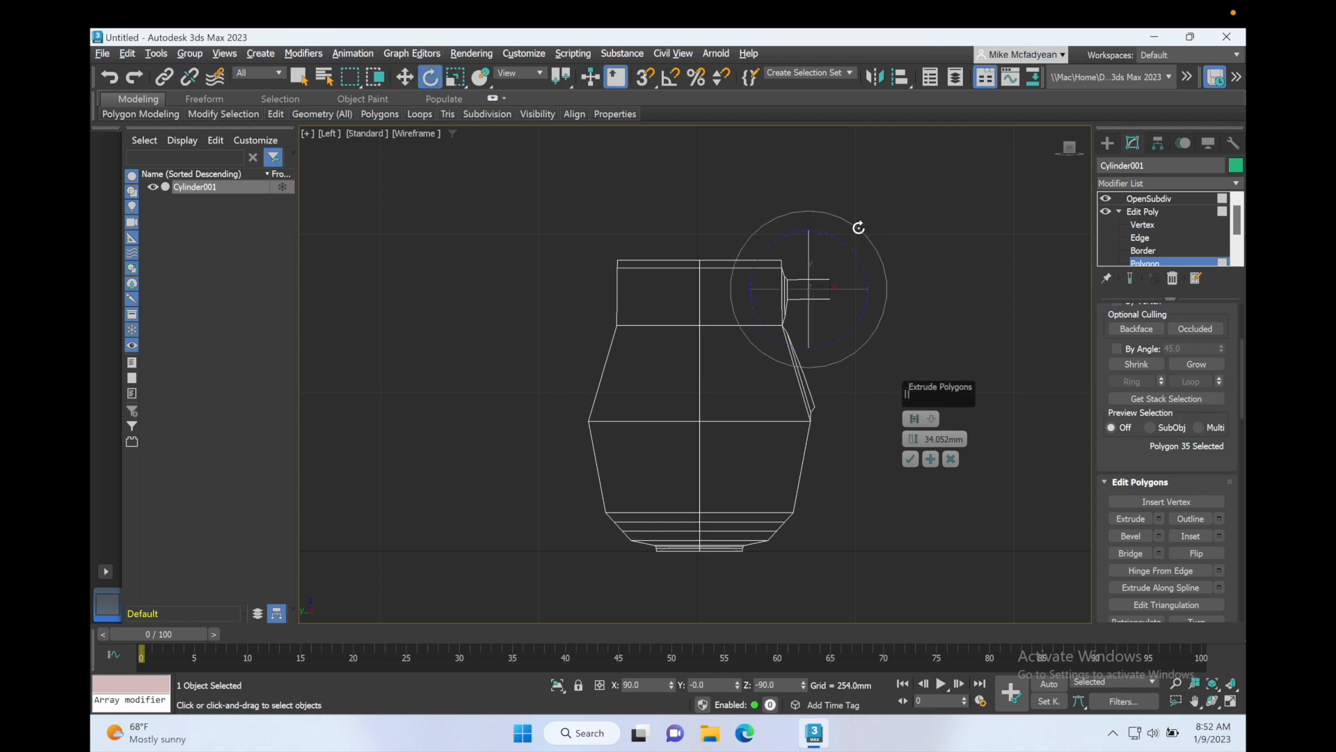
{"action": "left_click_drag", "start_coordinate": [859, 228], "coordinate": [863, 233]}
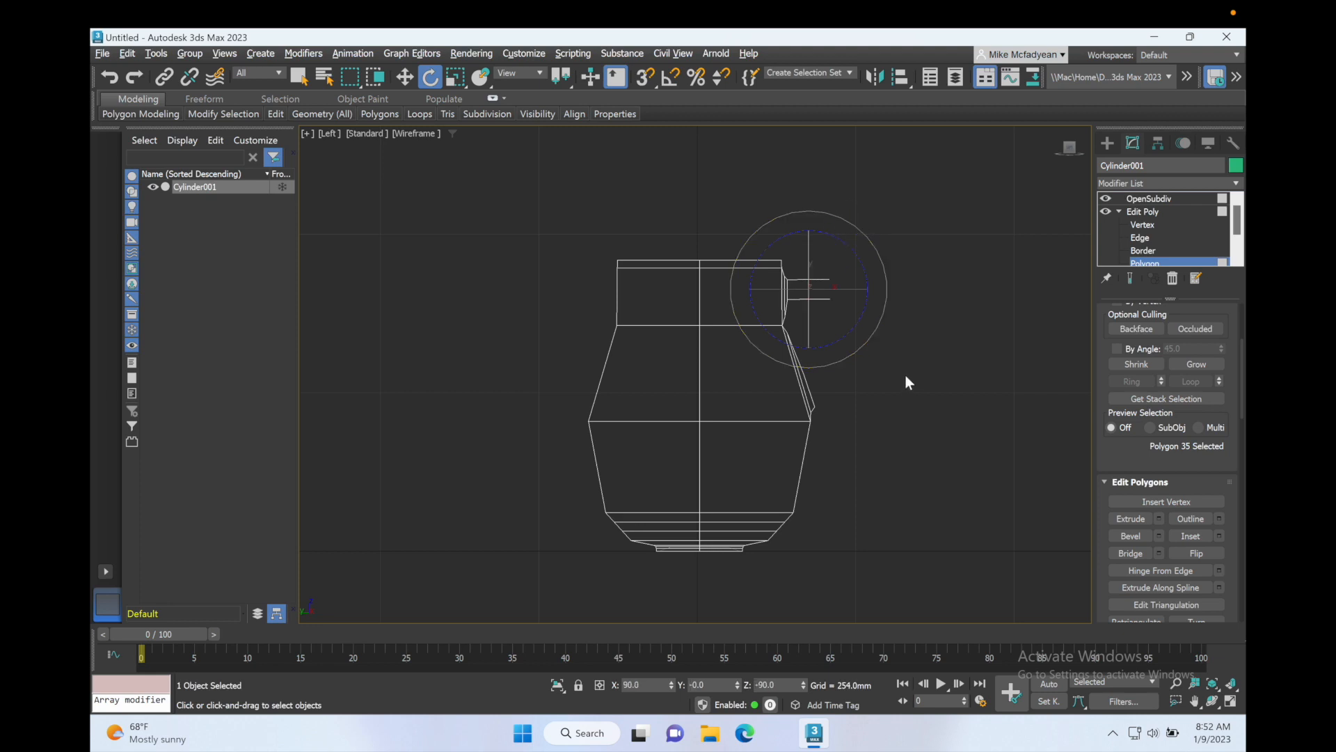
{"action": "left_click", "coordinate": [1156, 518]}
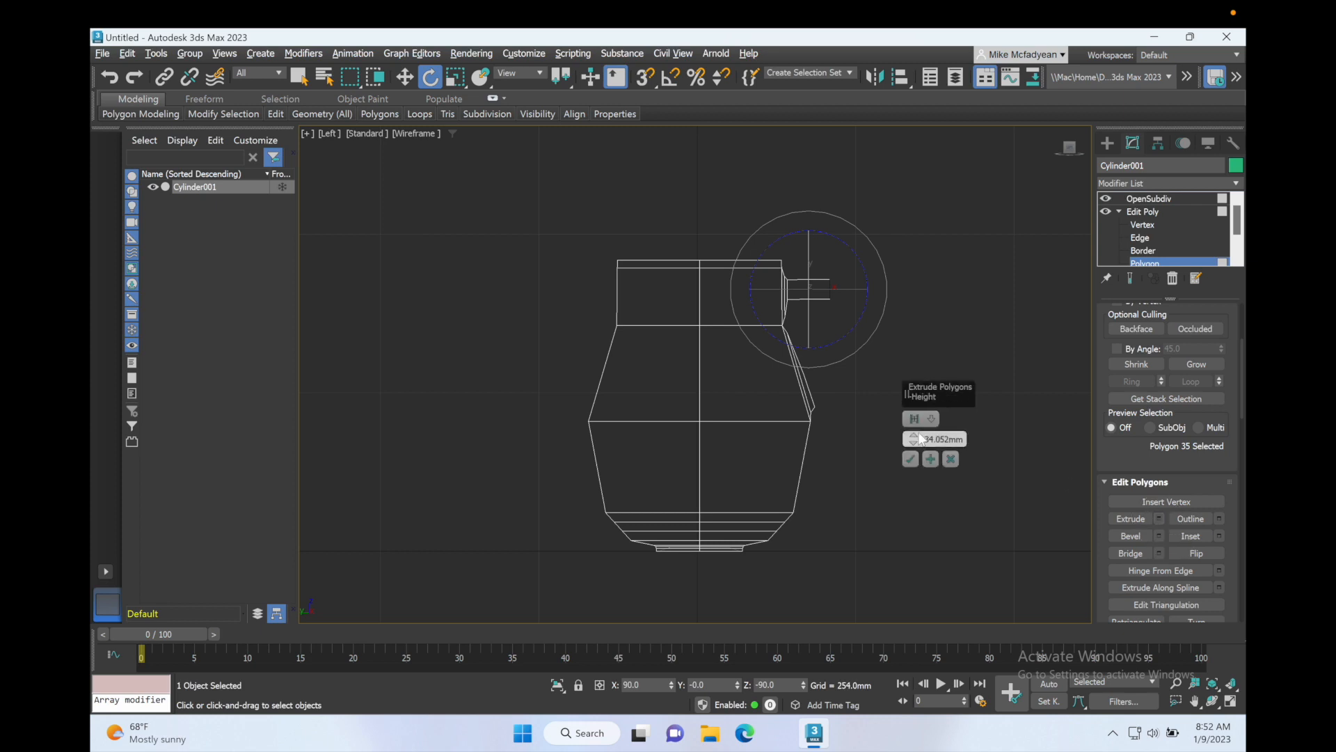
{"action": "left_click", "coordinate": [929, 458]}
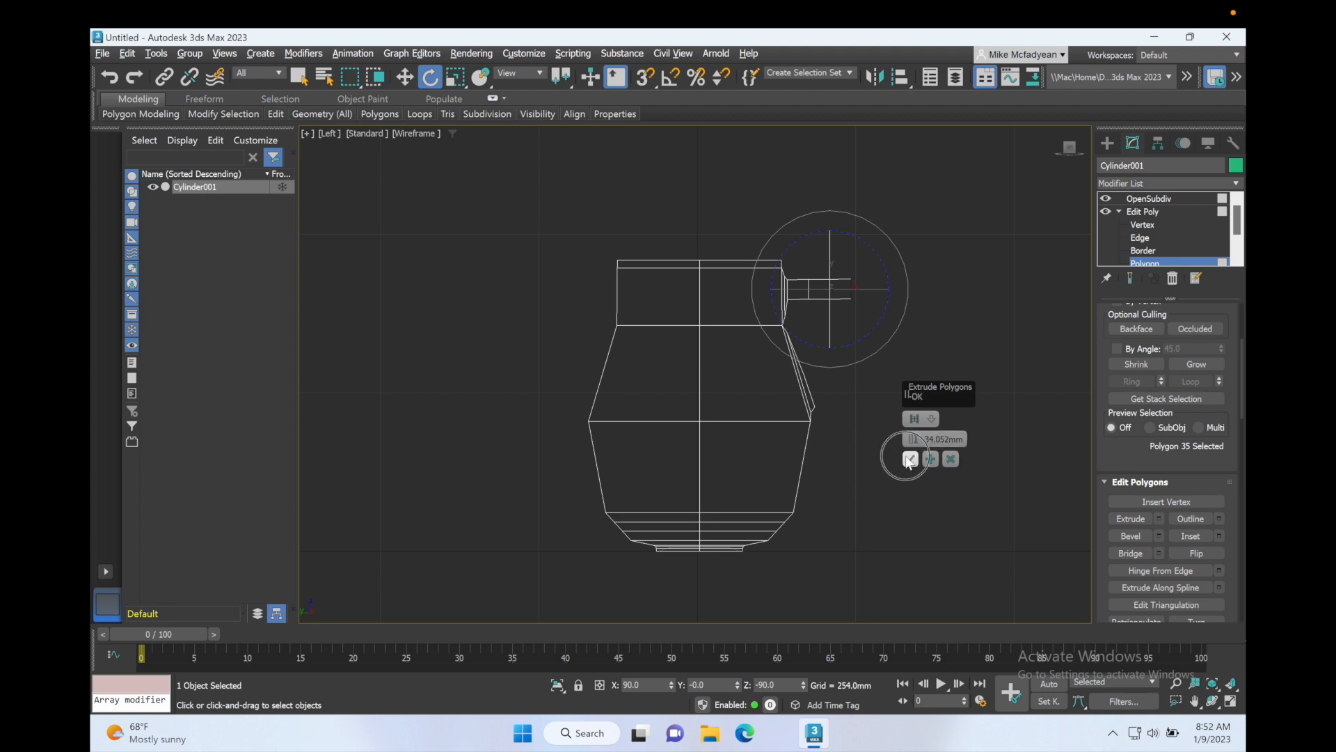
{"action": "left_click", "coordinate": [908, 457]}
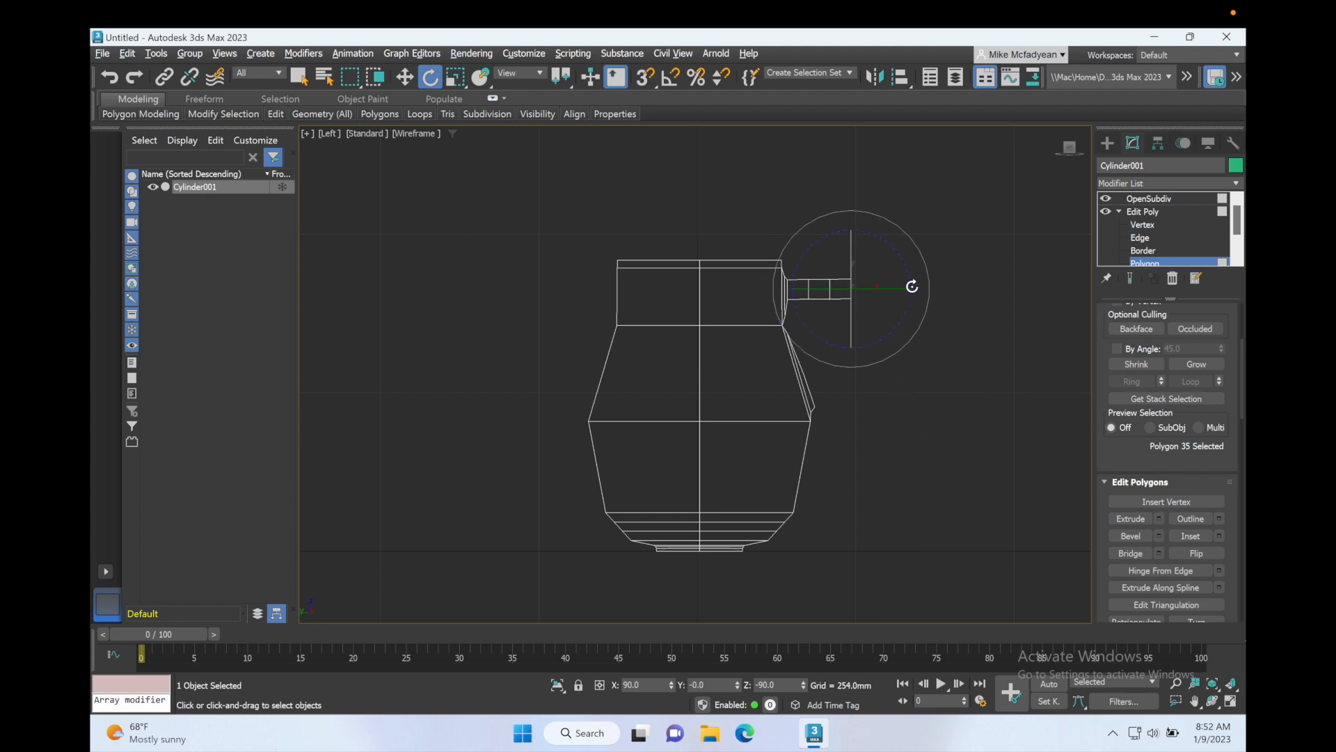
{"action": "left_click_drag", "start_coordinate": [924, 250], "coordinate": [886, 292]}
{"action": "key", "text": "w"}
Step: At edge level, select the edge loop at the handle's first bend and rotate it to smooth the curve, then deselect
{"action": "left_click", "coordinate": [1139, 238]}
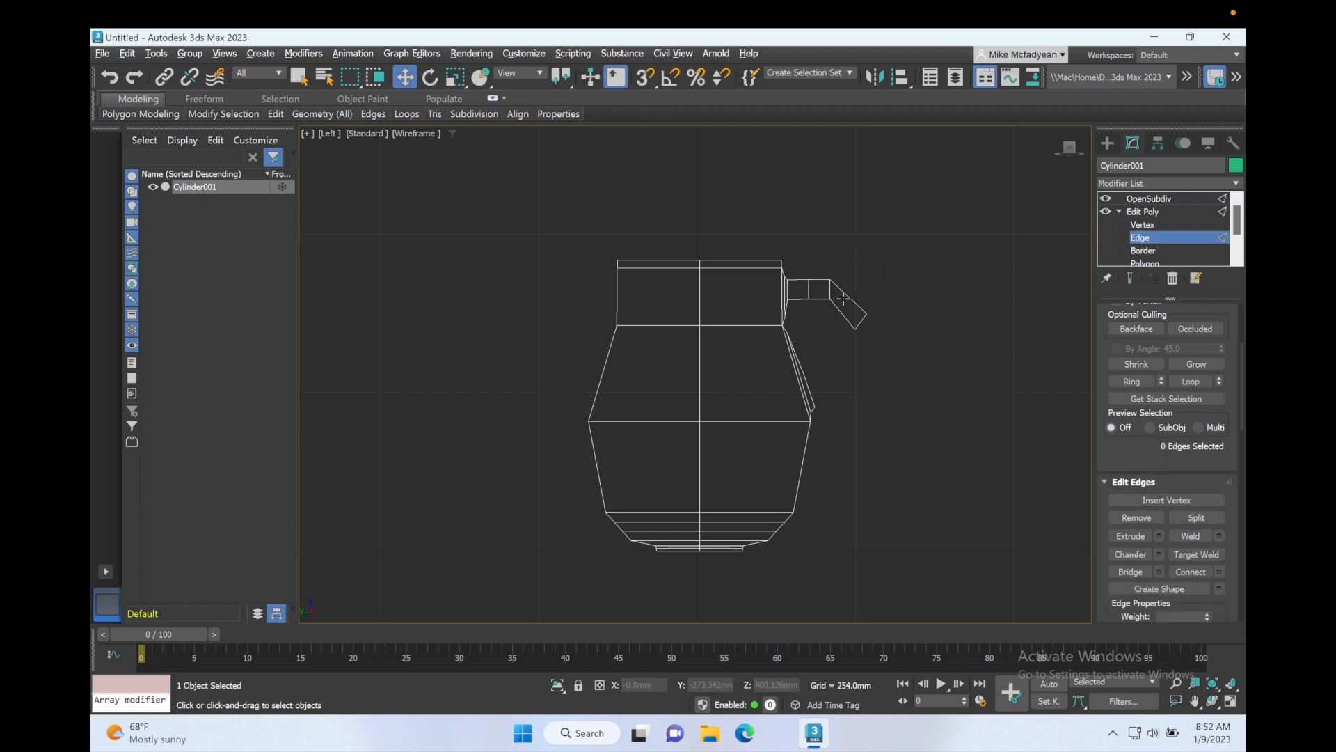
{"action": "left_click", "coordinate": [828, 289]}
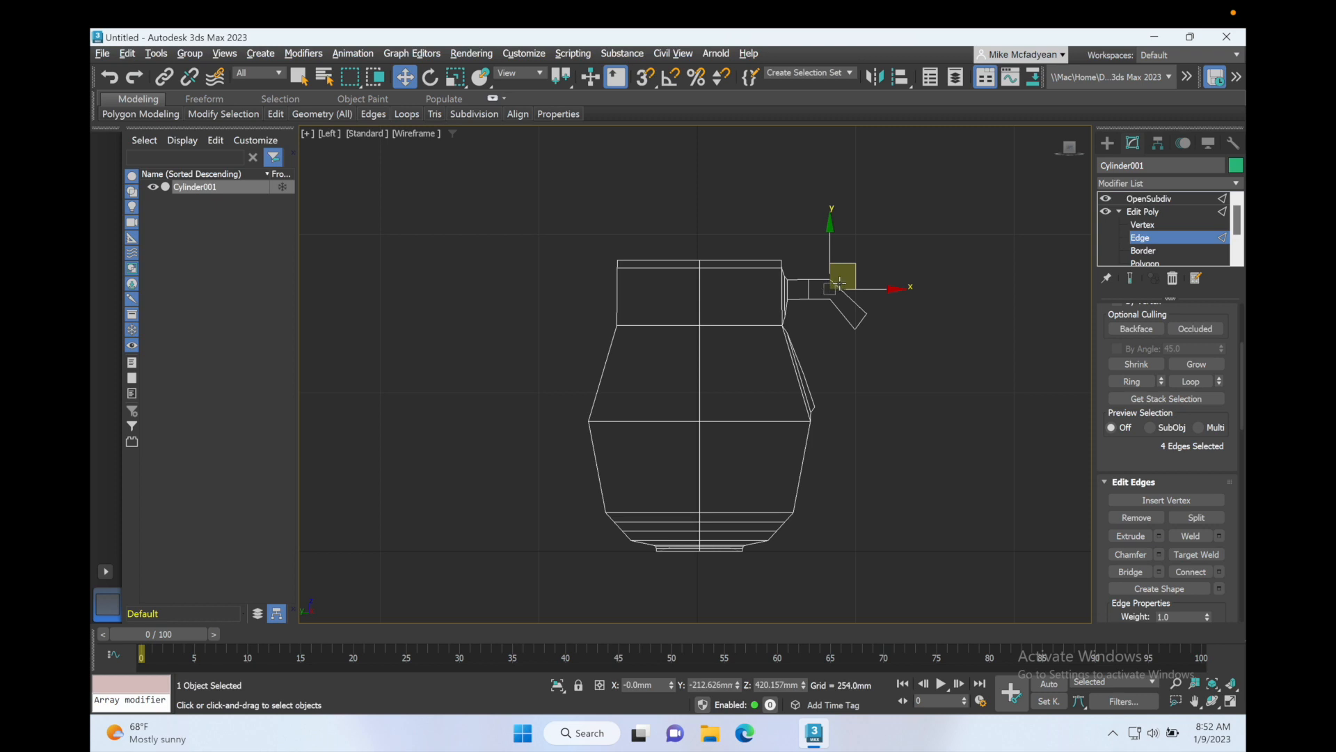
{"action": "key", "text": "e"}
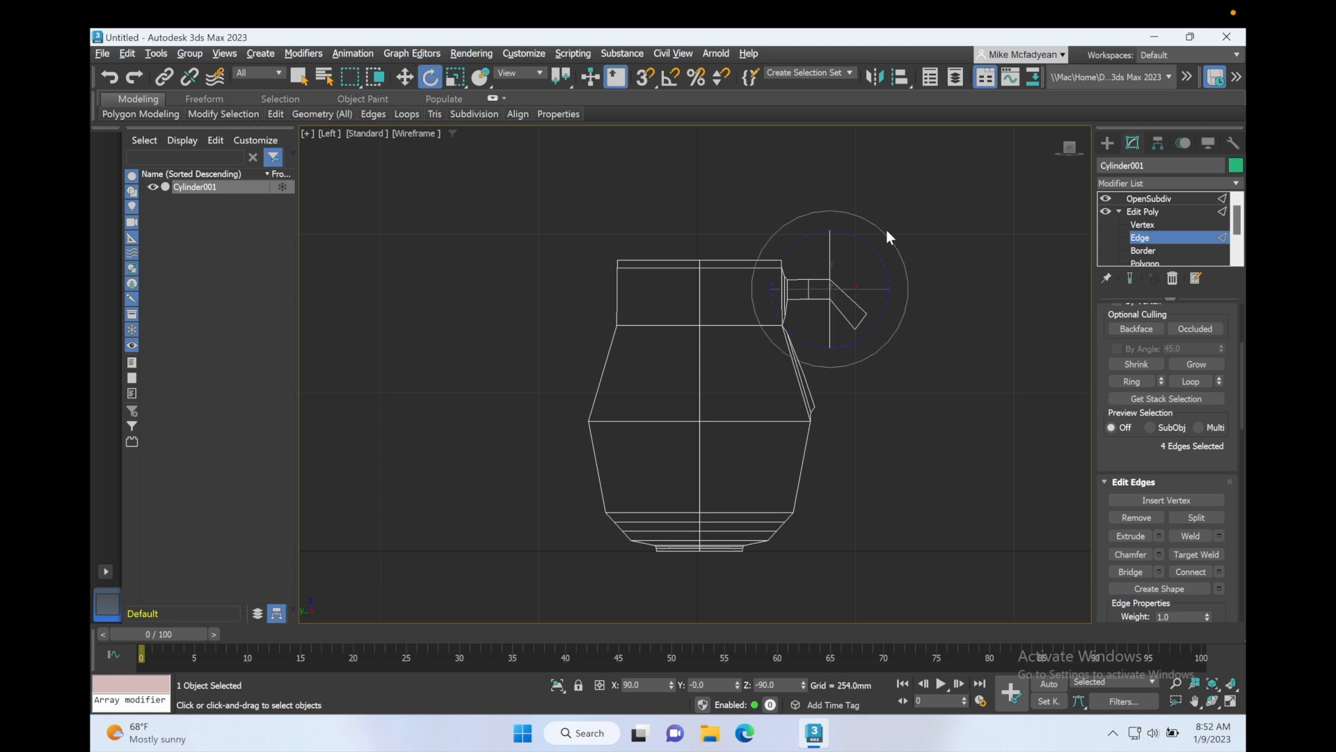
{"action": "left_click_drag", "start_coordinate": [887, 232], "coordinate": [907, 249]}
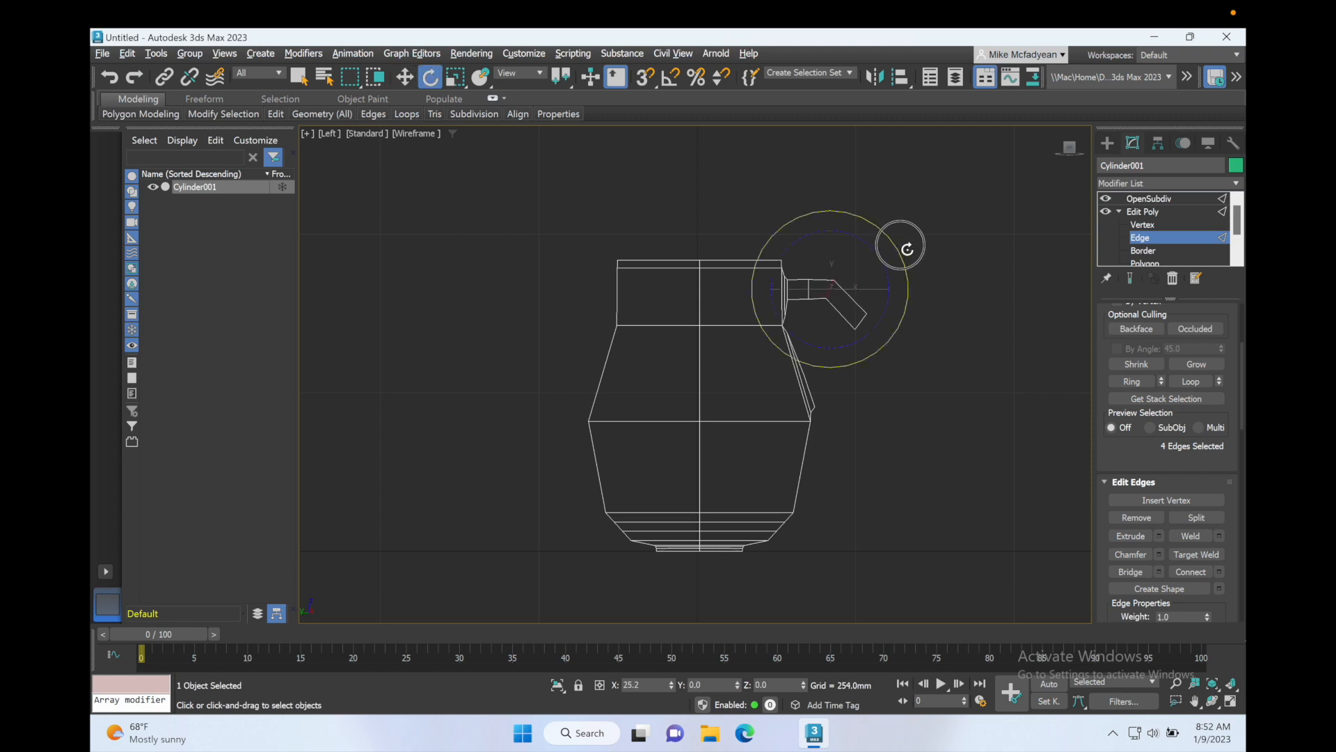
{"action": "key", "text": "w"}
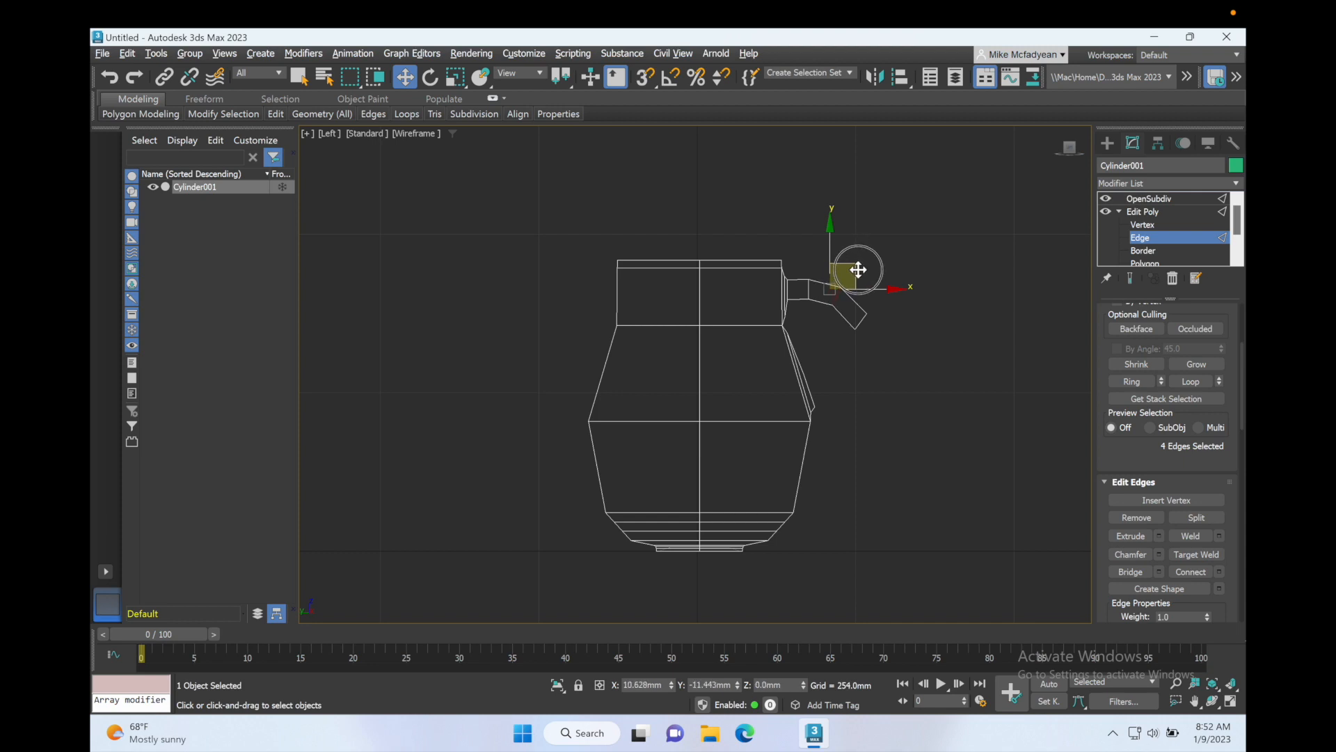
{"action": "left_click_drag", "start_coordinate": [858, 269], "coordinate": [858, 269]}
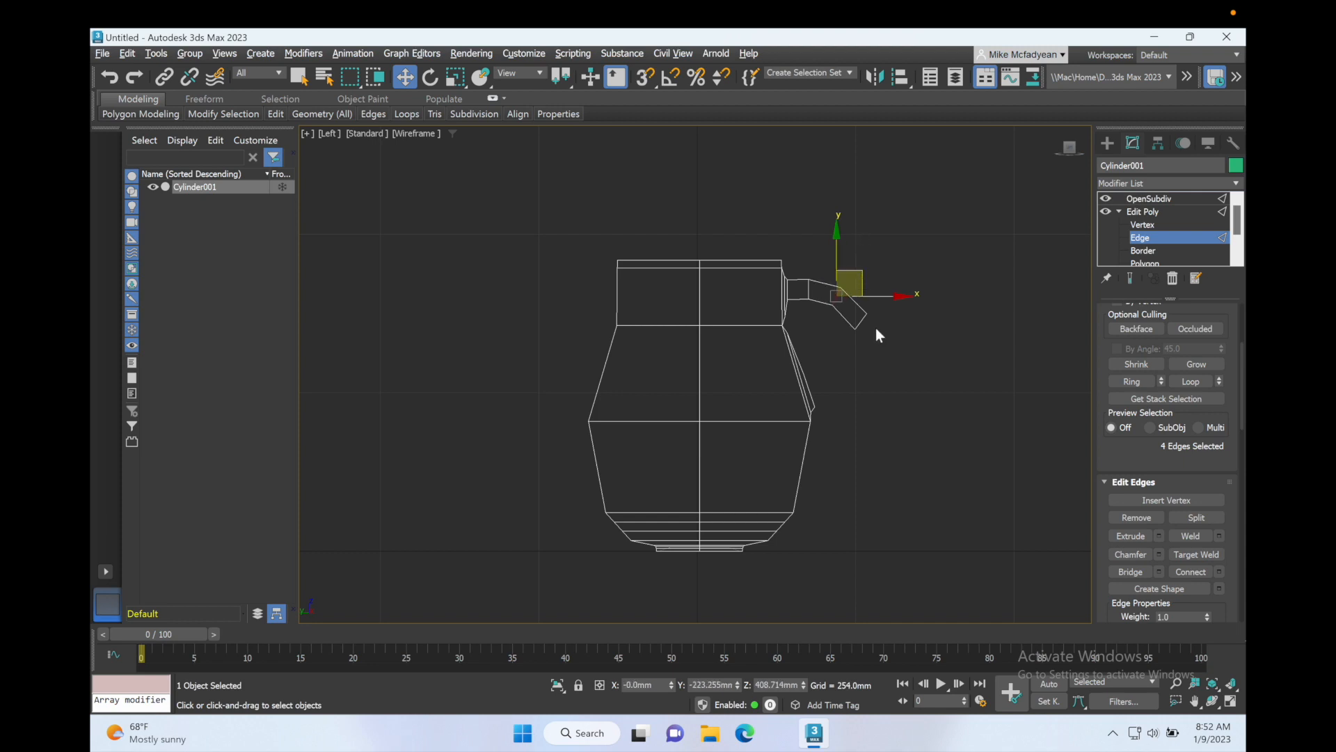
{"action": "key", "text": "ctrl+w"}
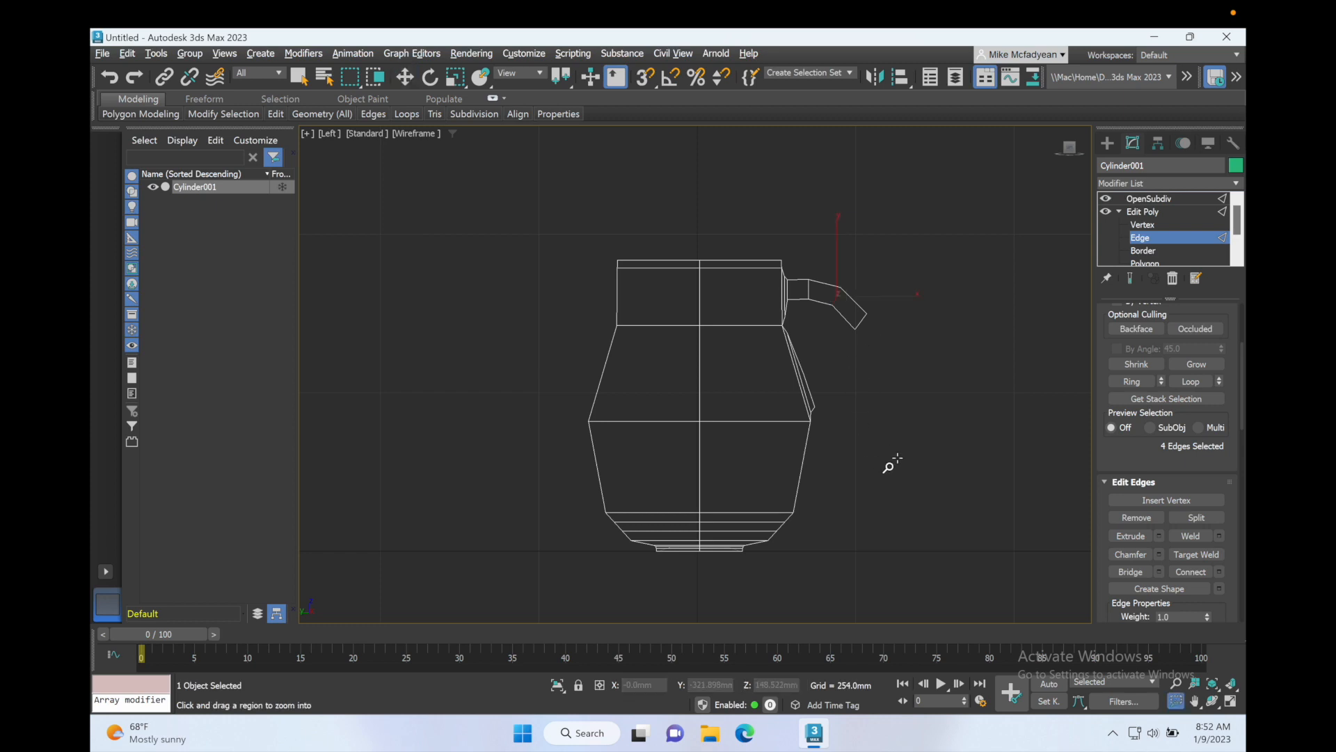
{"action": "key", "text": "alt+w"}
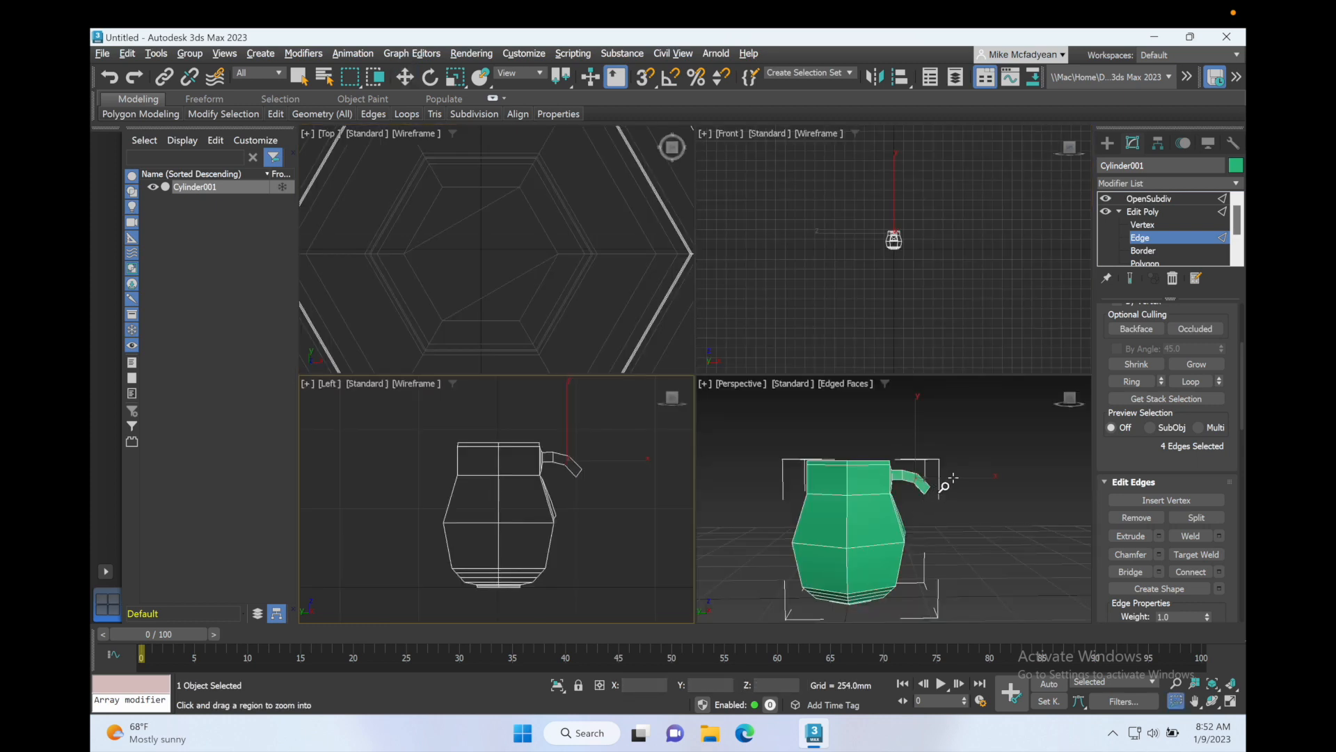
{"action": "right_click", "coordinate": [946, 487]}
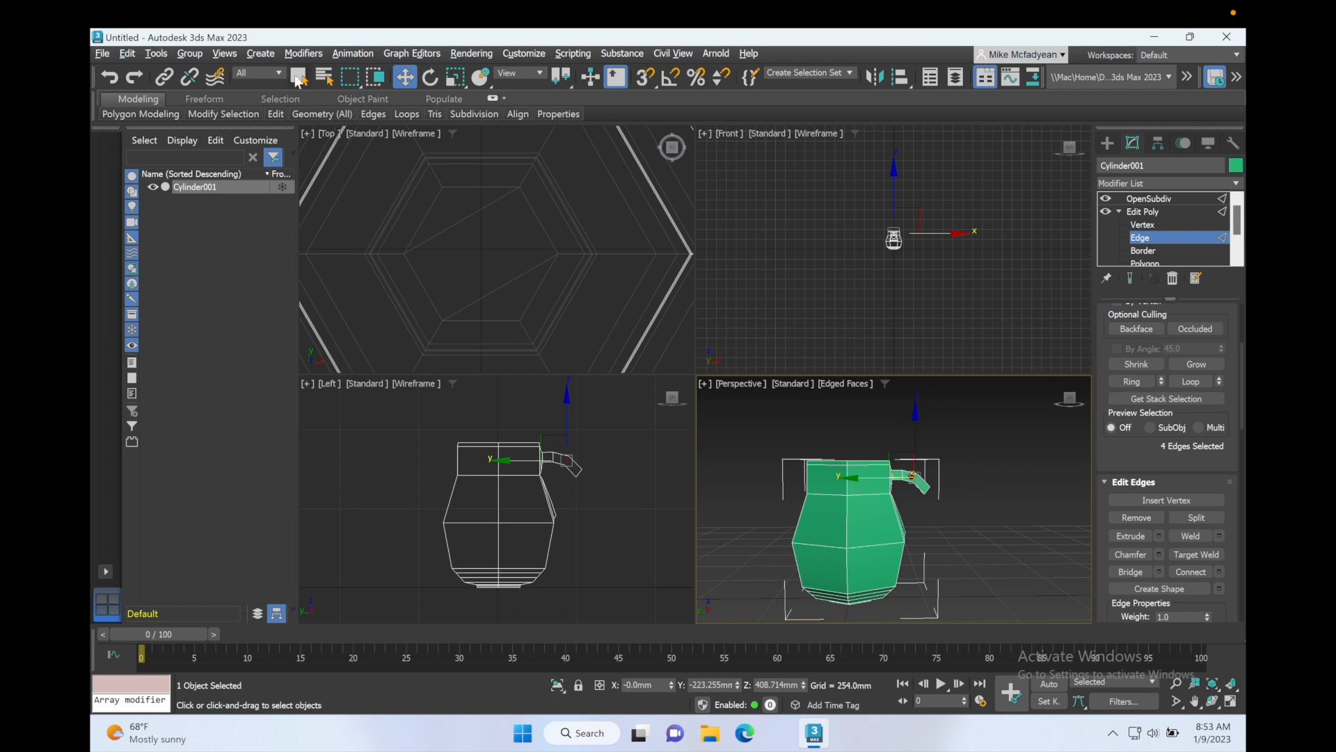
{"action": "key", "text": "q"}
{"action": "left_click", "coordinate": [975, 500]}
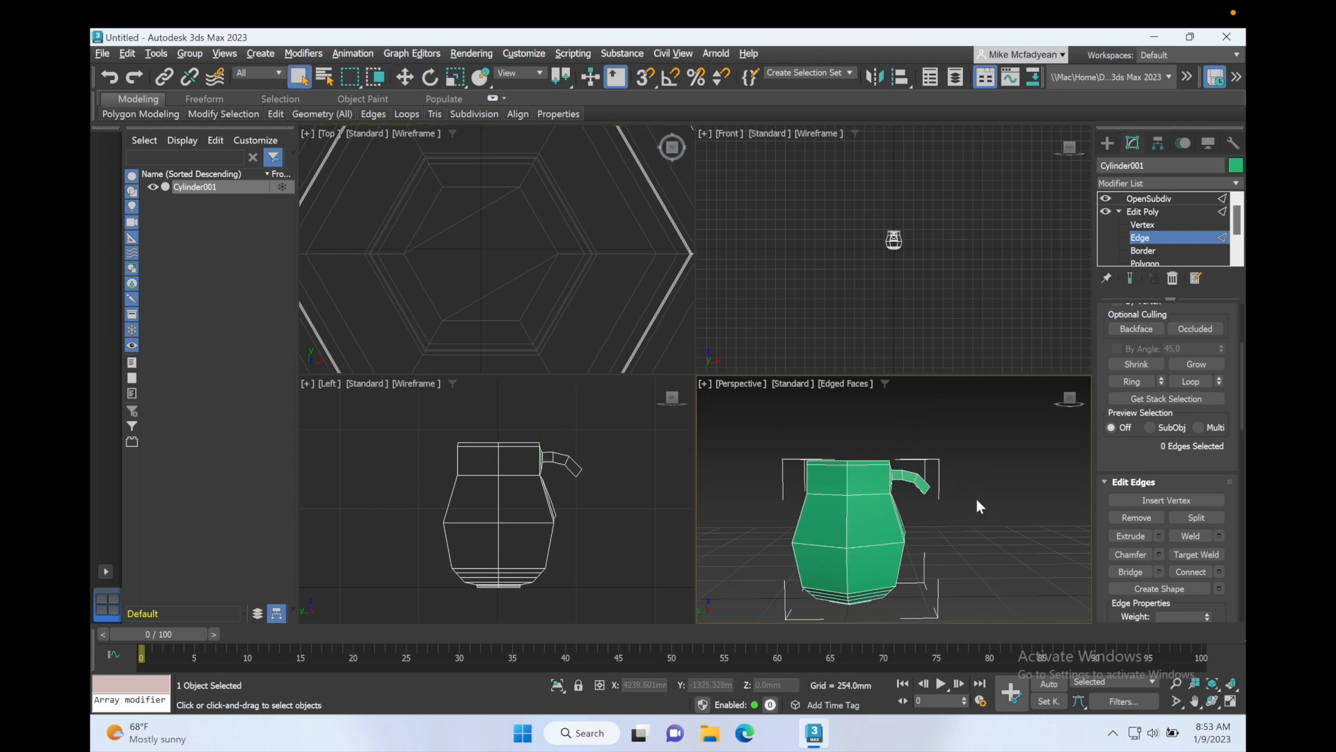
Step: Reselect the handle's end polygon and extrude it a further 77.933 mm
{"action": "key", "text": "alt+w"}
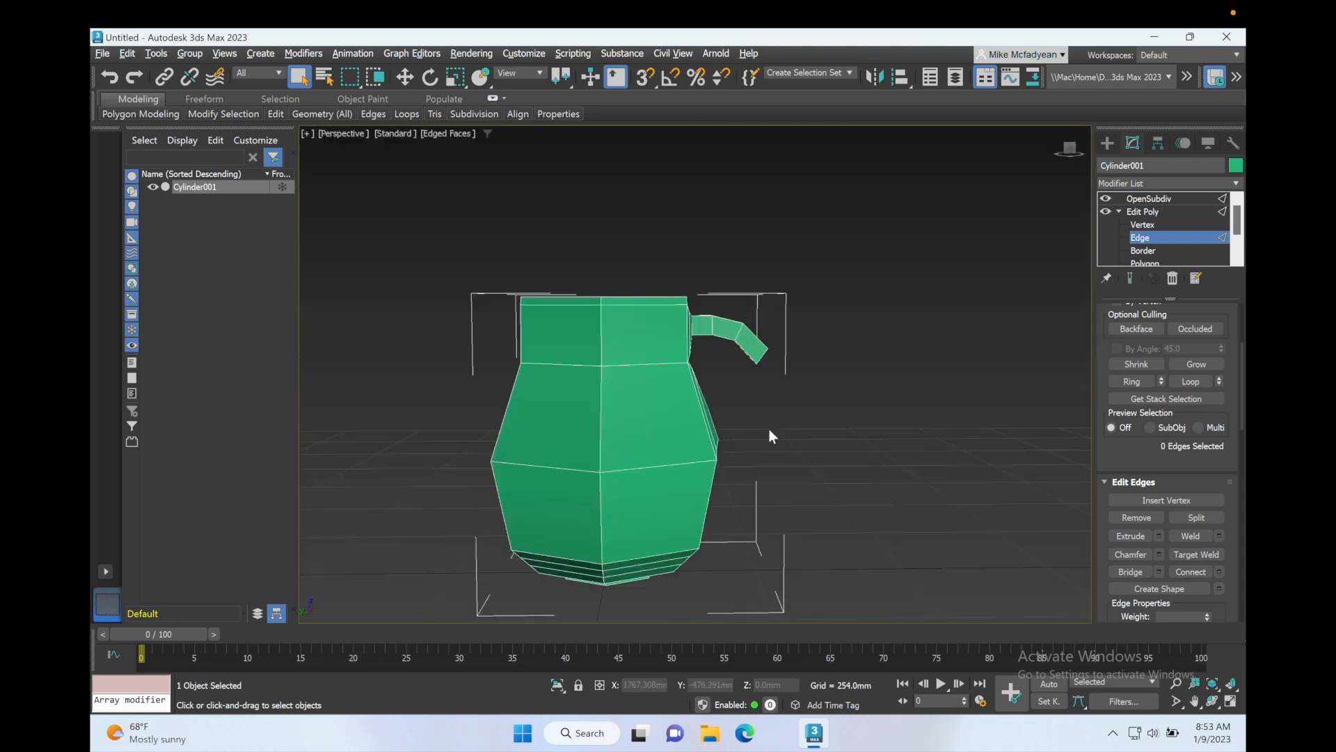
{"action": "middle_click_drag", "start_coordinate": [770, 430], "coordinate": [720, 420], "text": "alt"}
{"action": "left_click", "coordinate": [735, 342]}
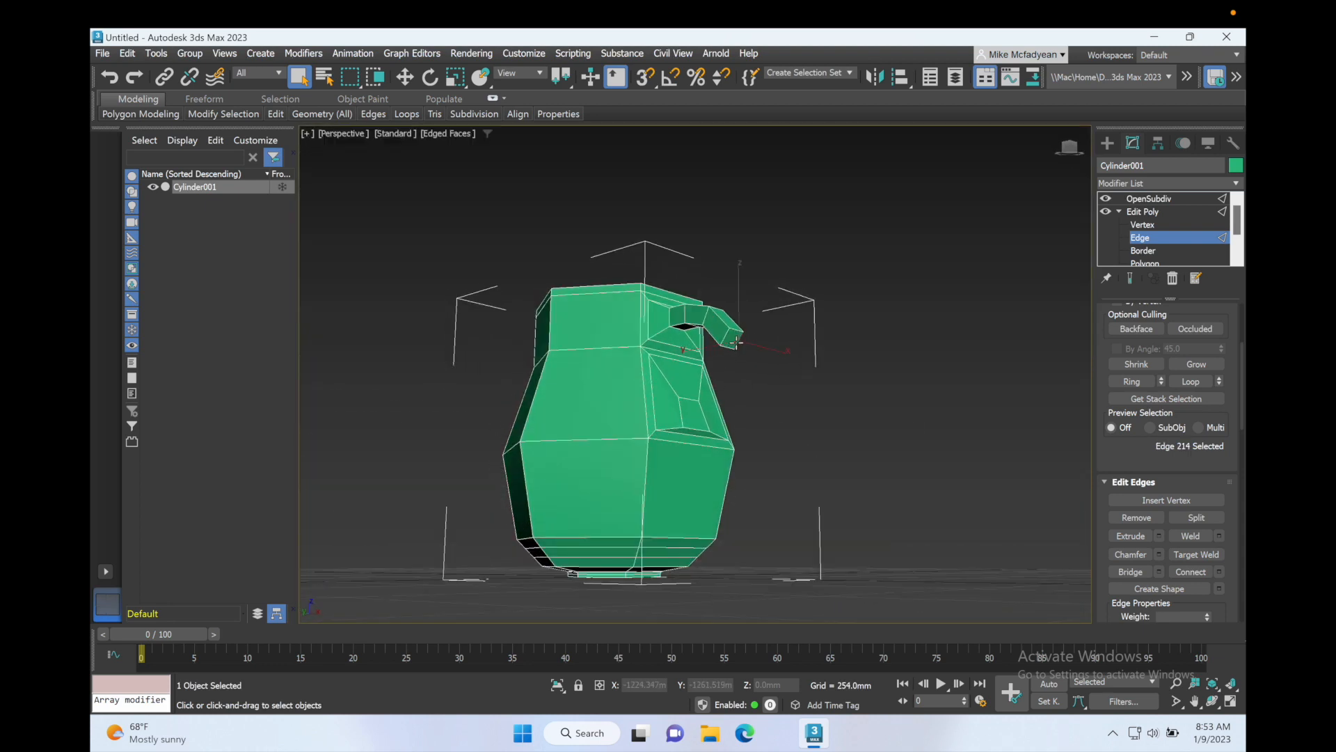
{"action": "left_click", "coordinate": [1156, 263]}
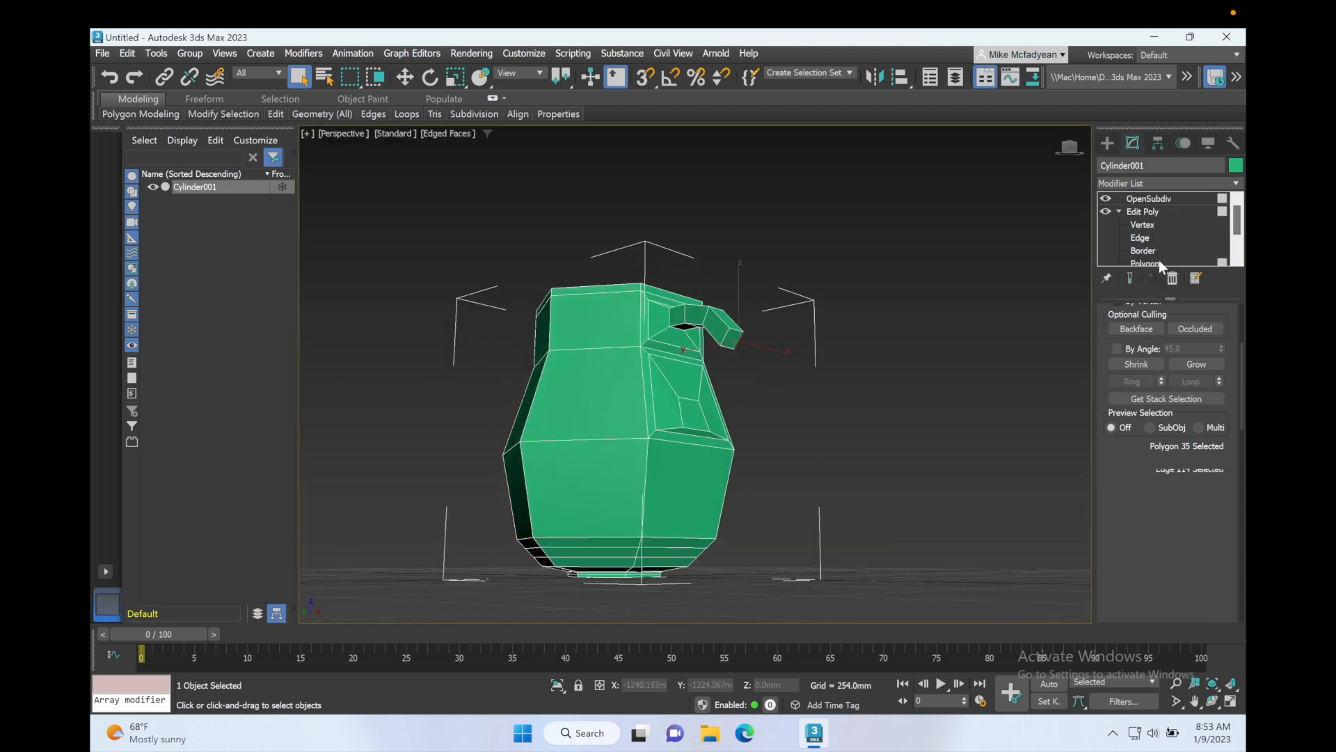
{"action": "middle_click_drag", "start_coordinate": [787, 363], "coordinate": [837, 370], "text": "alt"}
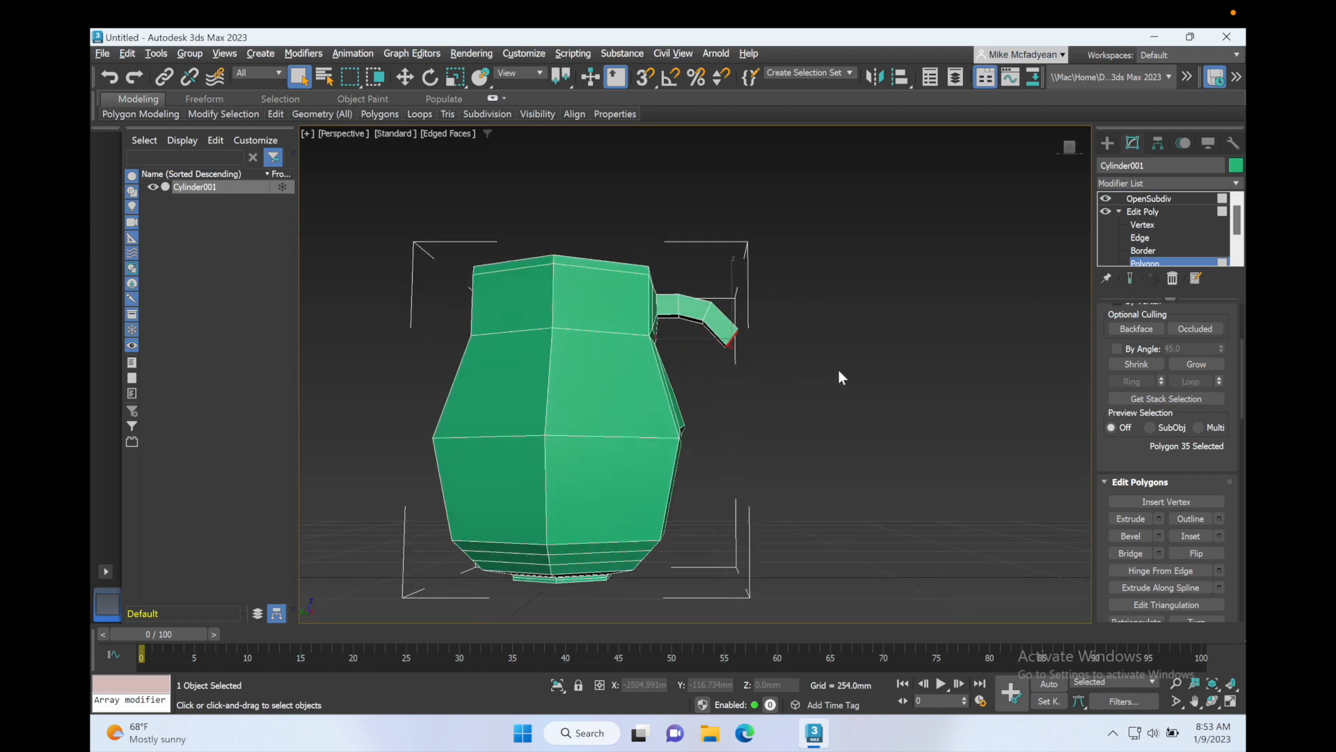
{"action": "left_click", "coordinate": [1159, 520]}
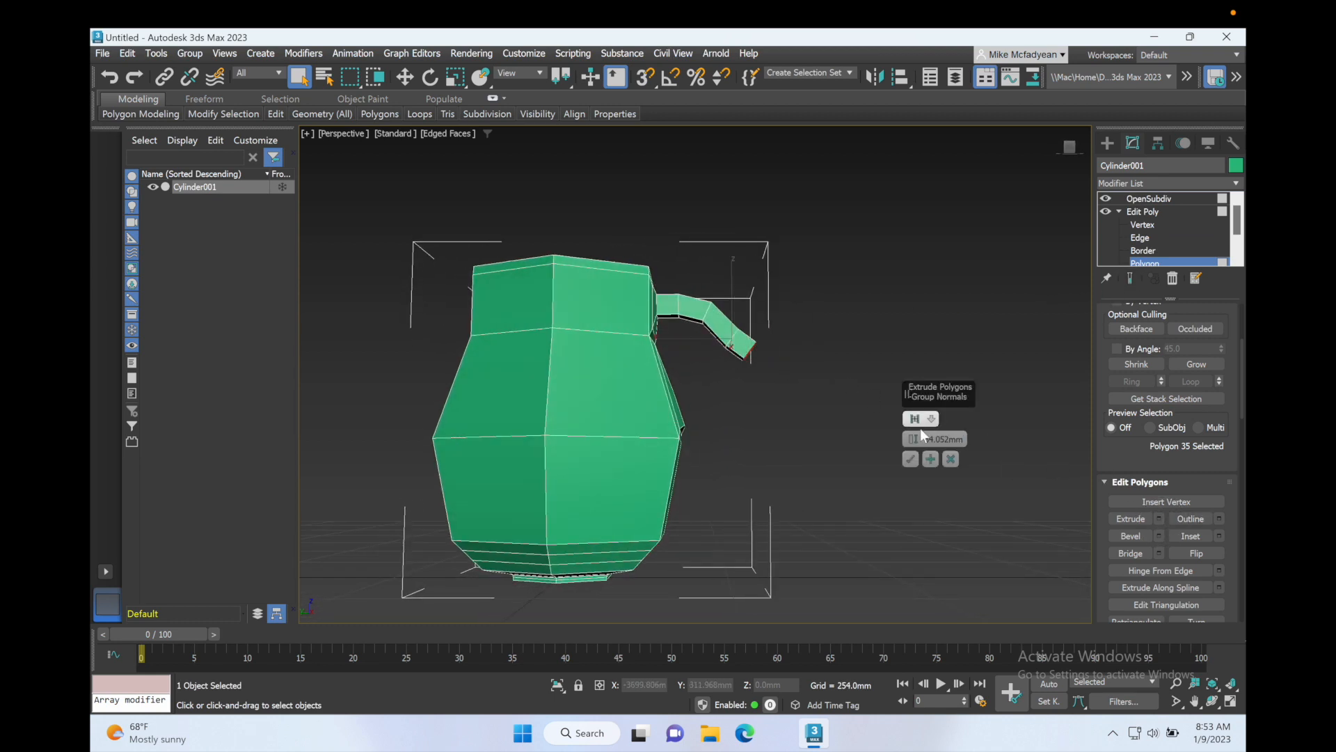
{"action": "left_click_drag", "start_coordinate": [913, 439], "coordinate": [917, 437]}
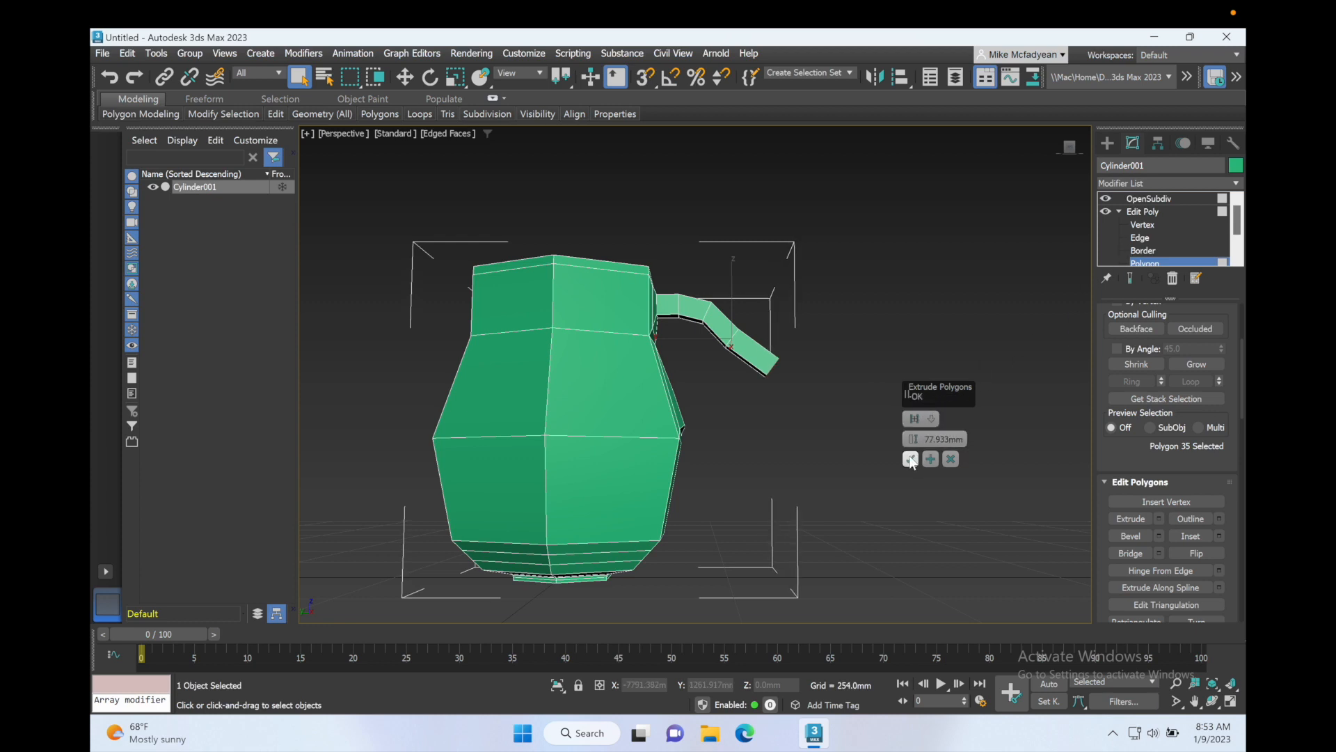
{"action": "left_click", "coordinate": [910, 459]}
Step: In the Left viewport, rotate the handle's end polygon downward so the handle curves toward the body
{"action": "left_click", "coordinate": [431, 78]}
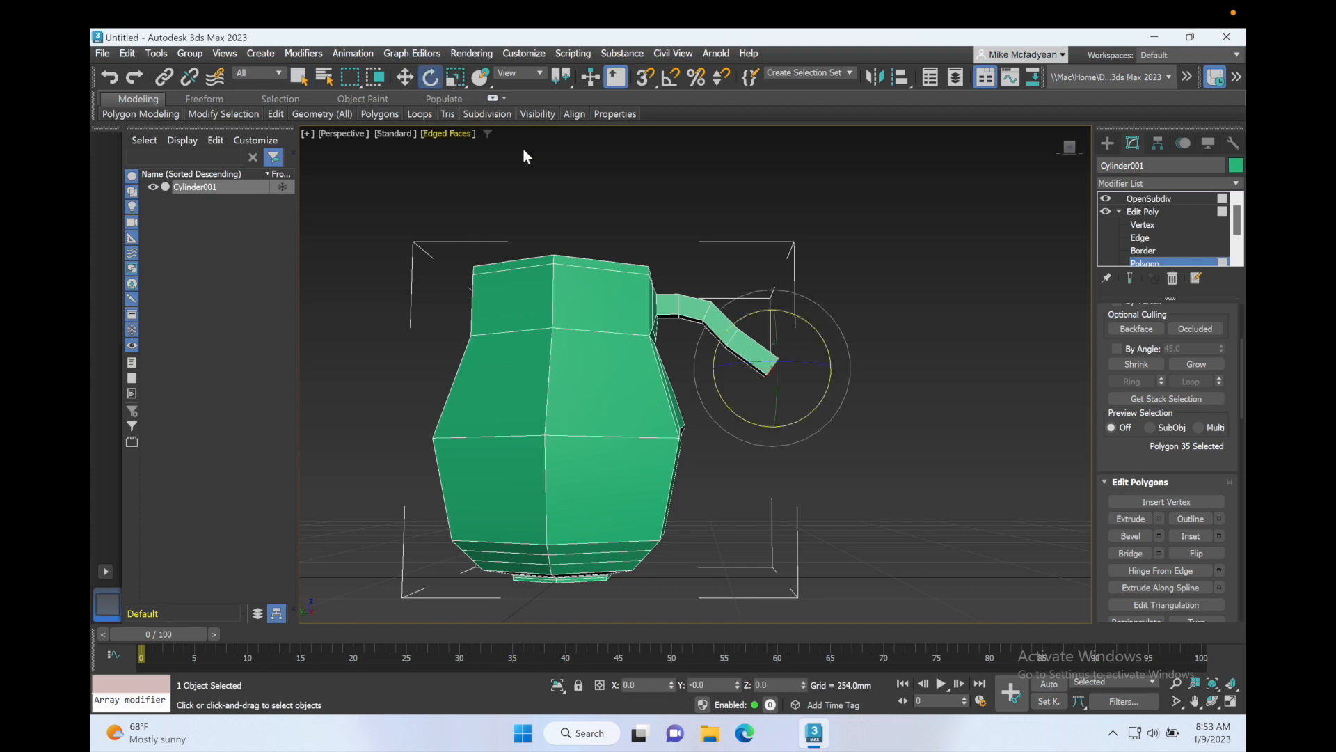
{"action": "key", "text": "alt+w"}
{"action": "middle_click", "coordinate": [622, 419]}
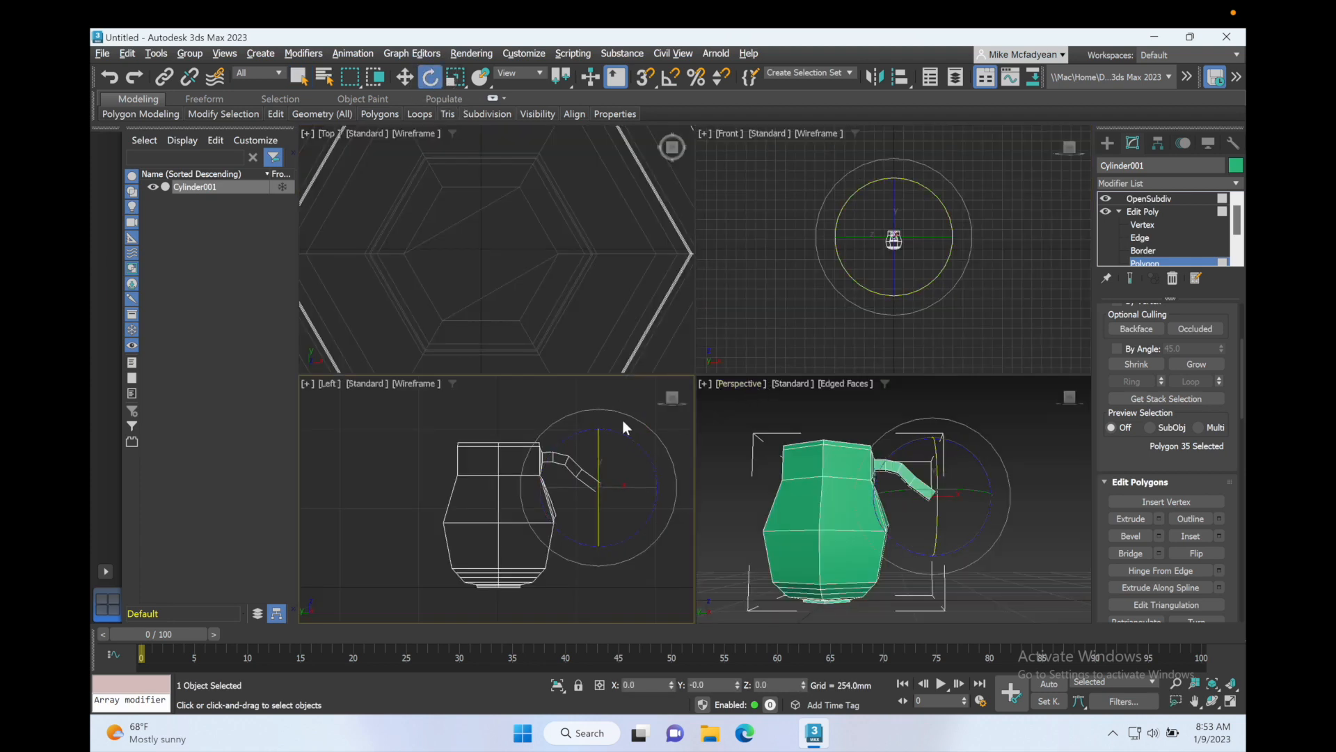
{"action": "key", "text": "alt+w"}
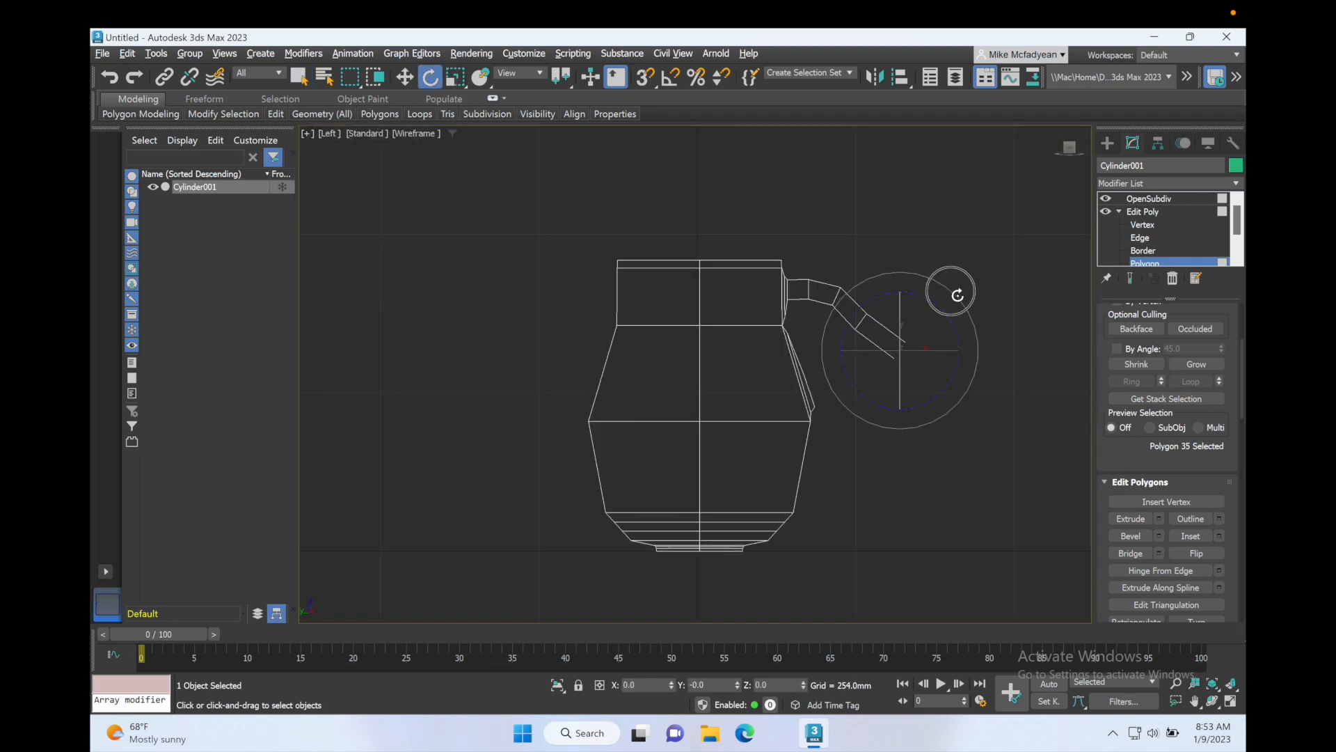
{"action": "left_click_drag", "start_coordinate": [957, 291], "coordinate": [886, 352]}
{"action": "key", "text": "w"}
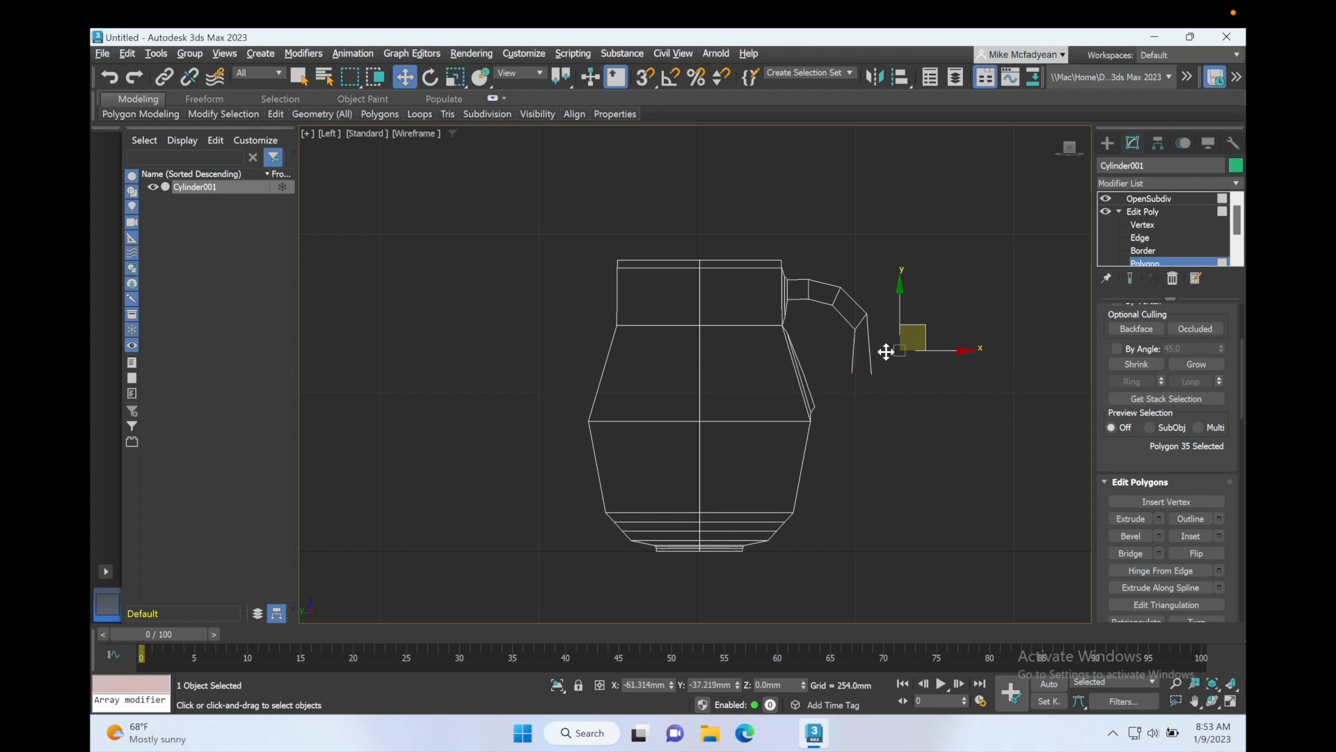
{"action": "key", "text": "2"}
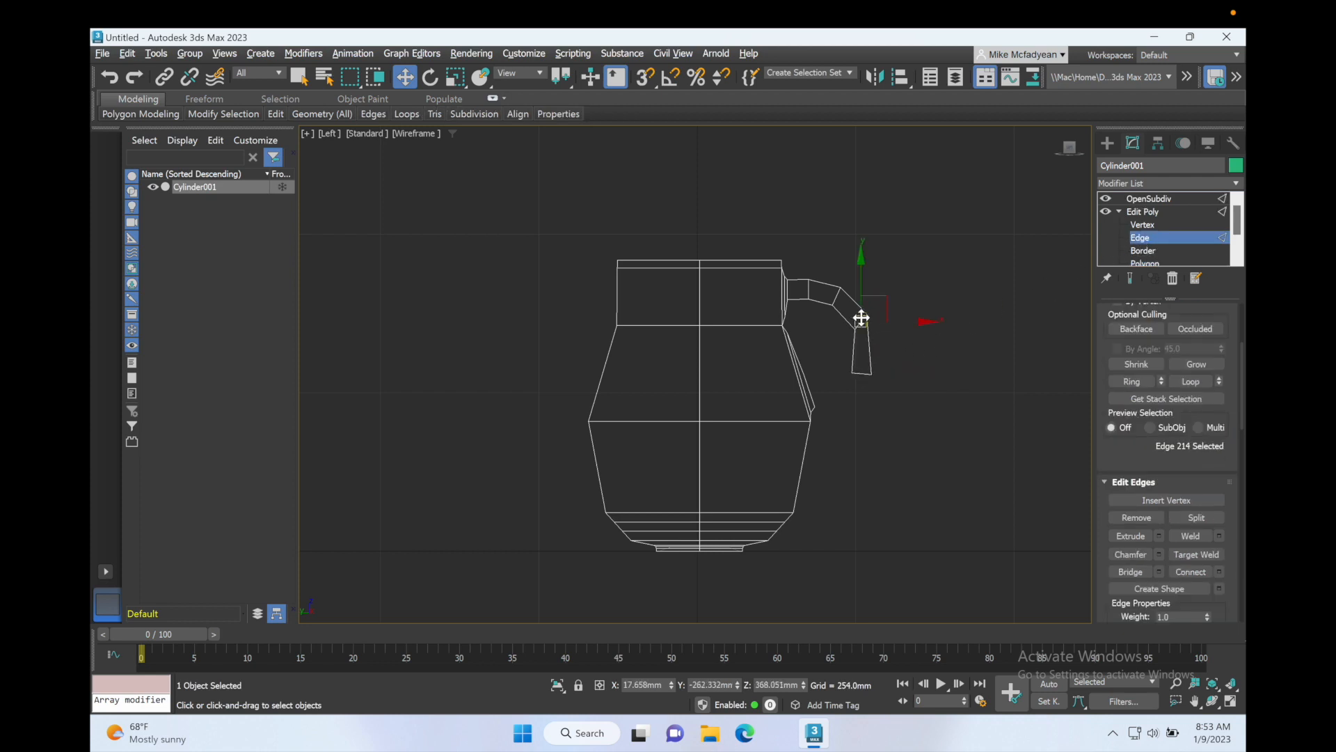
{"action": "double_click", "coordinate": [859, 315]}
{"action": "key", "text": "e"}
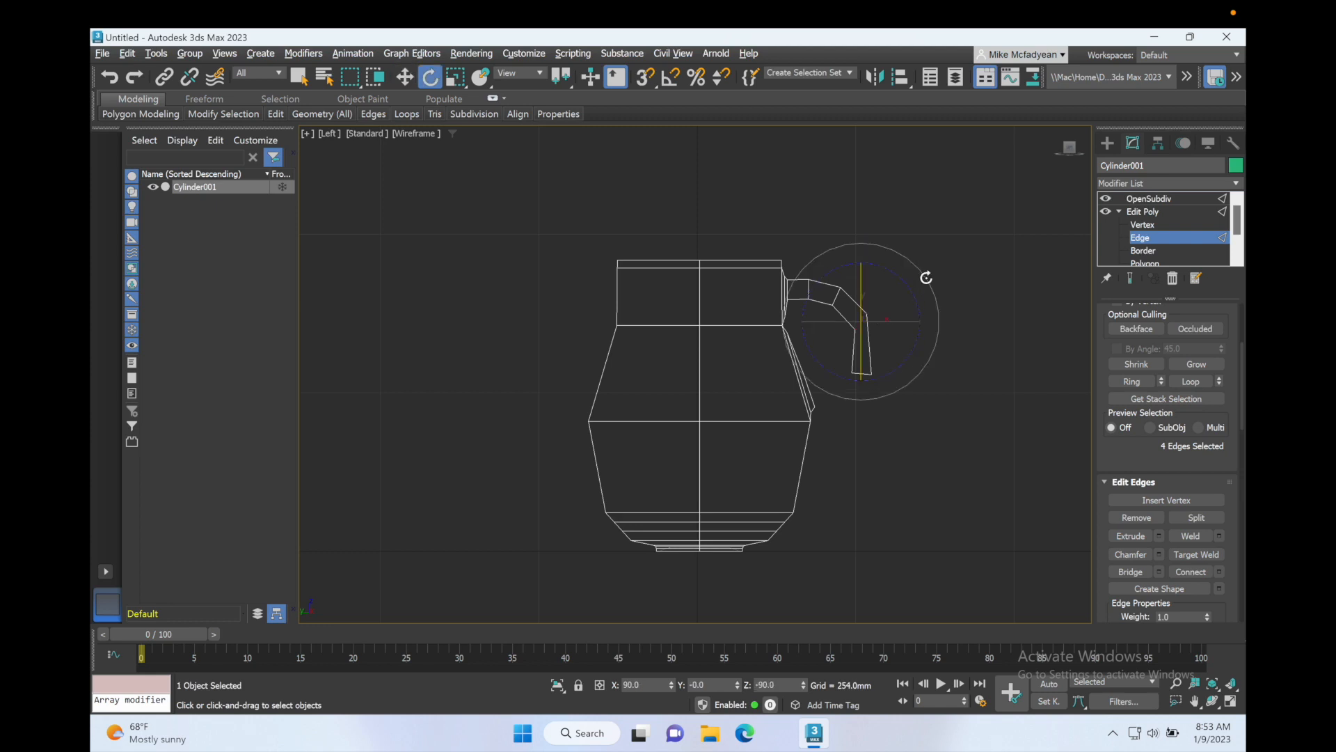
{"action": "left_click", "coordinate": [1145, 262]}
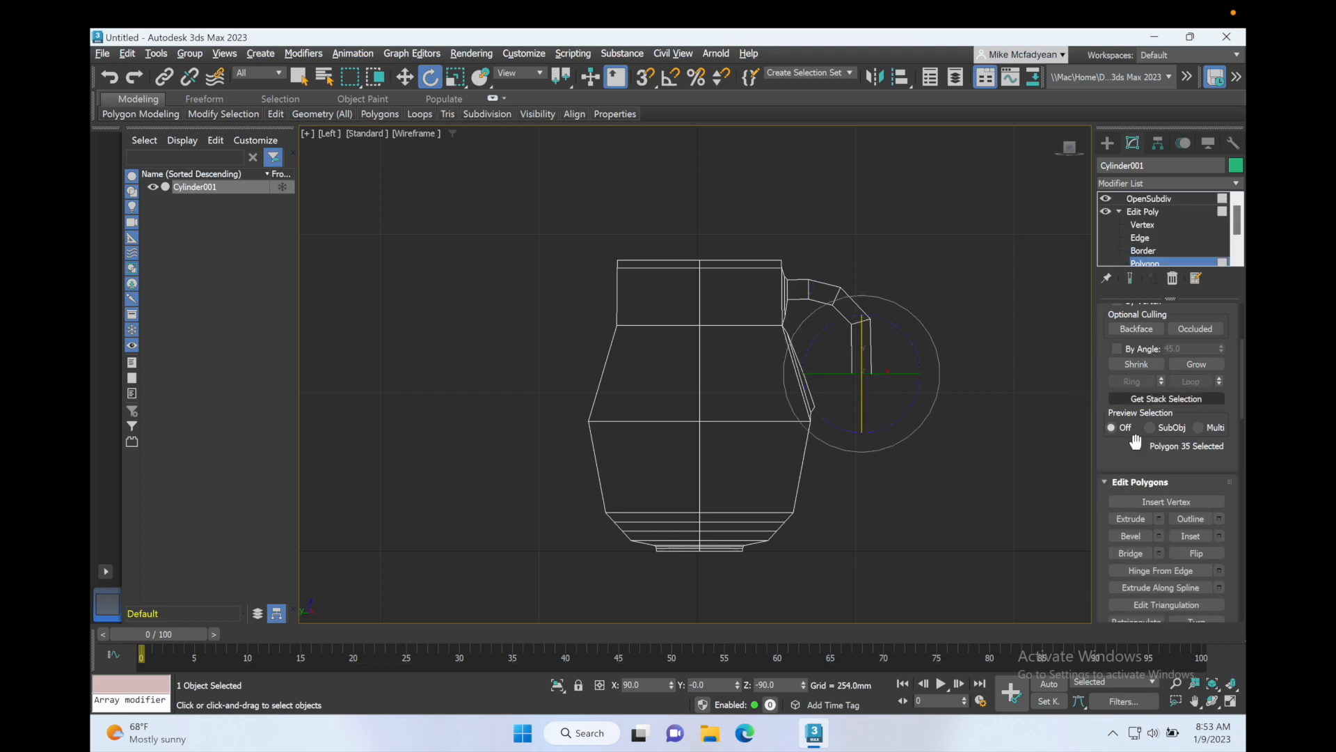
Step: Extrude the handle's end polygon a further 28.856 mm
{"action": "left_click", "coordinate": [1158, 518]}
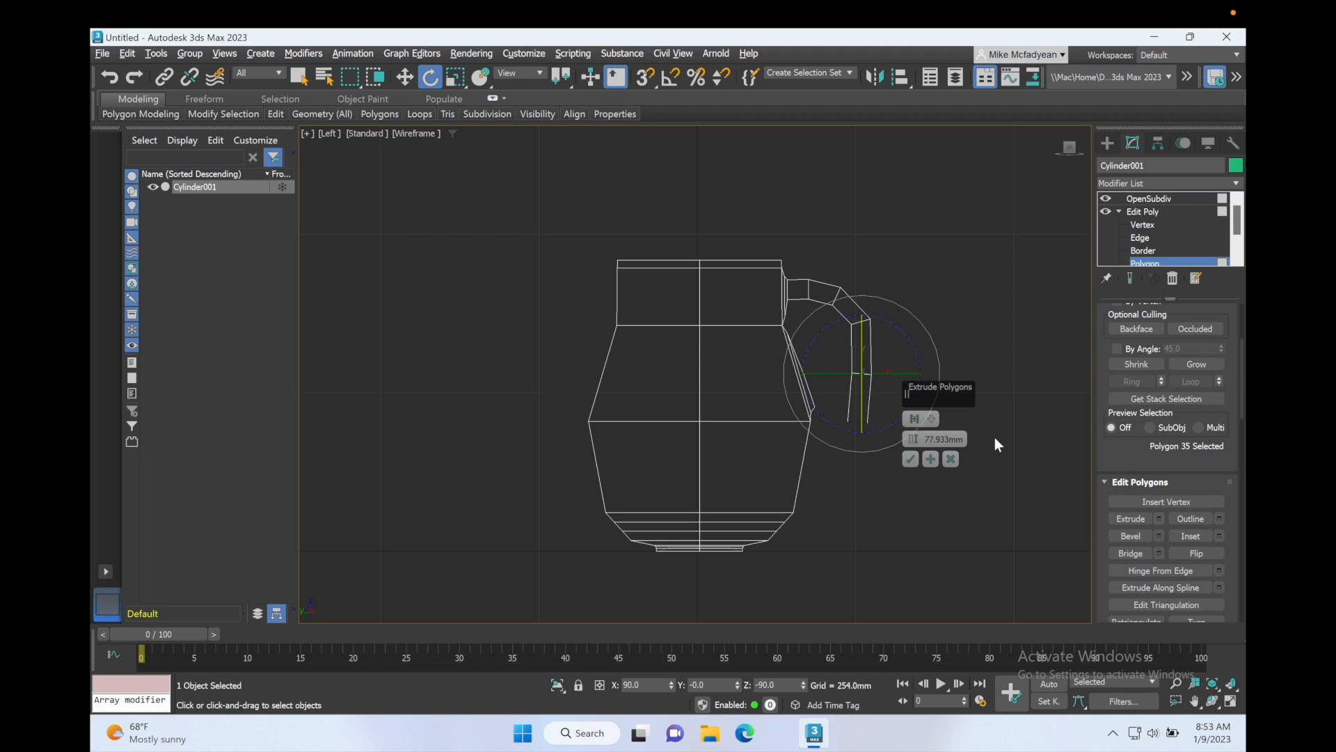
{"action": "left_click_drag", "start_coordinate": [914, 438], "coordinate": [909, 453]}
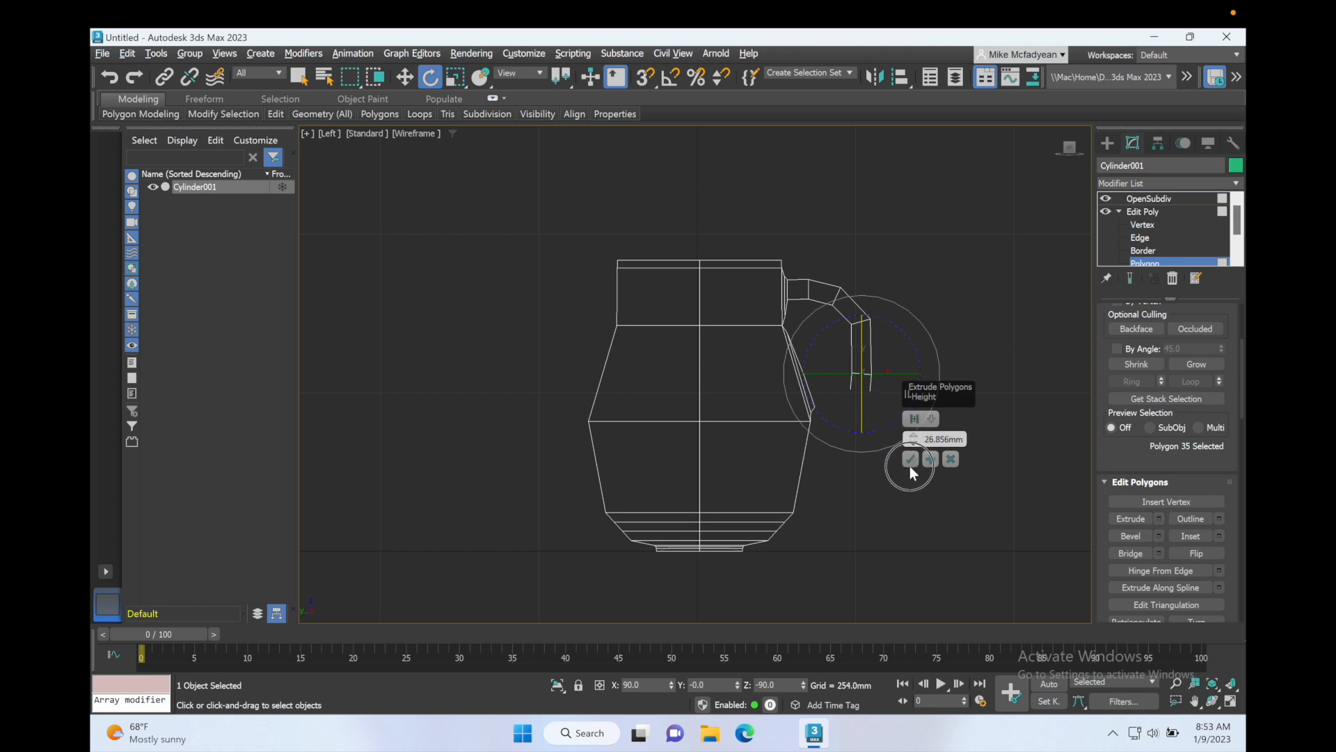
{"action": "left_click", "coordinate": [910, 459]}
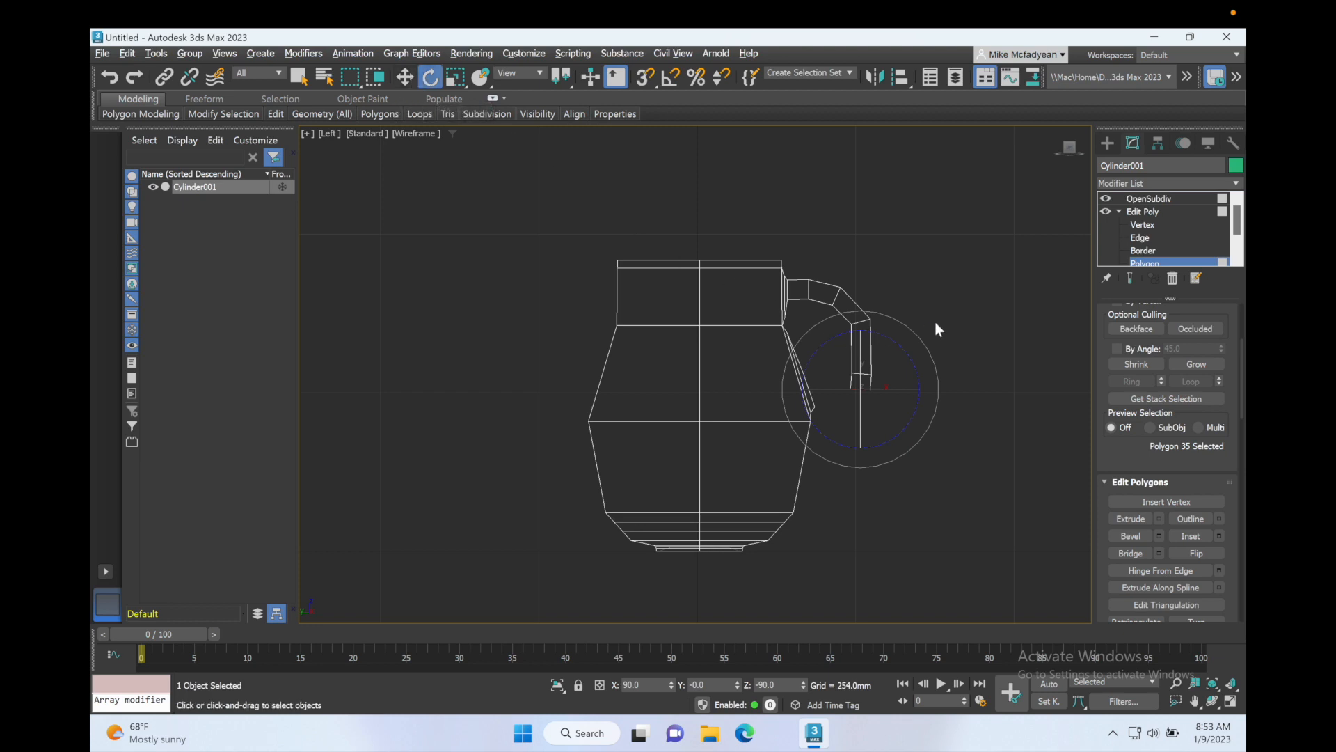
Step: Rotate the handle's end polygon so it turns back toward the vase body
{"action": "left_click_drag", "start_coordinate": [915, 332], "coordinate": [866, 372]}
{"action": "key", "text": "w"}
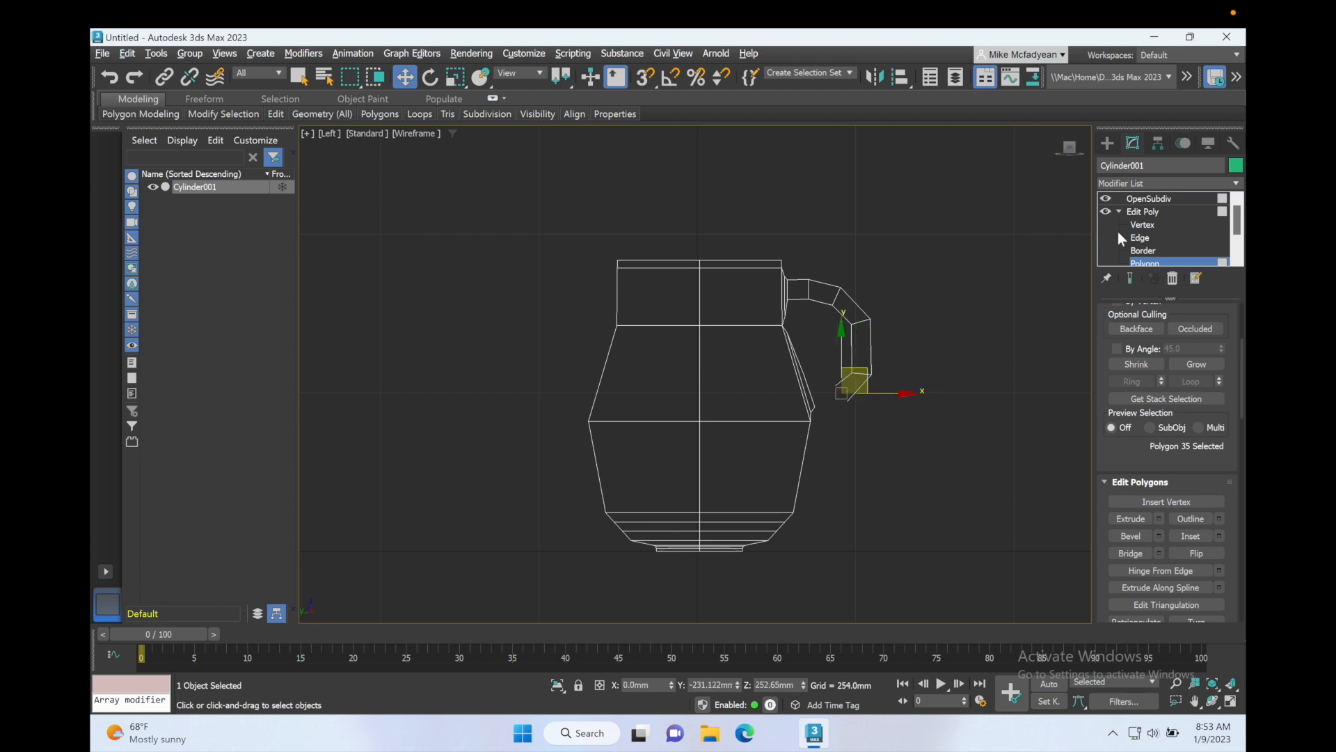
Step: At edge level, select the edge loop at the handle's lower bend and rotate it to smooth the curve
{"action": "left_click", "coordinate": [1137, 238]}
{"action": "key", "text": "q"}
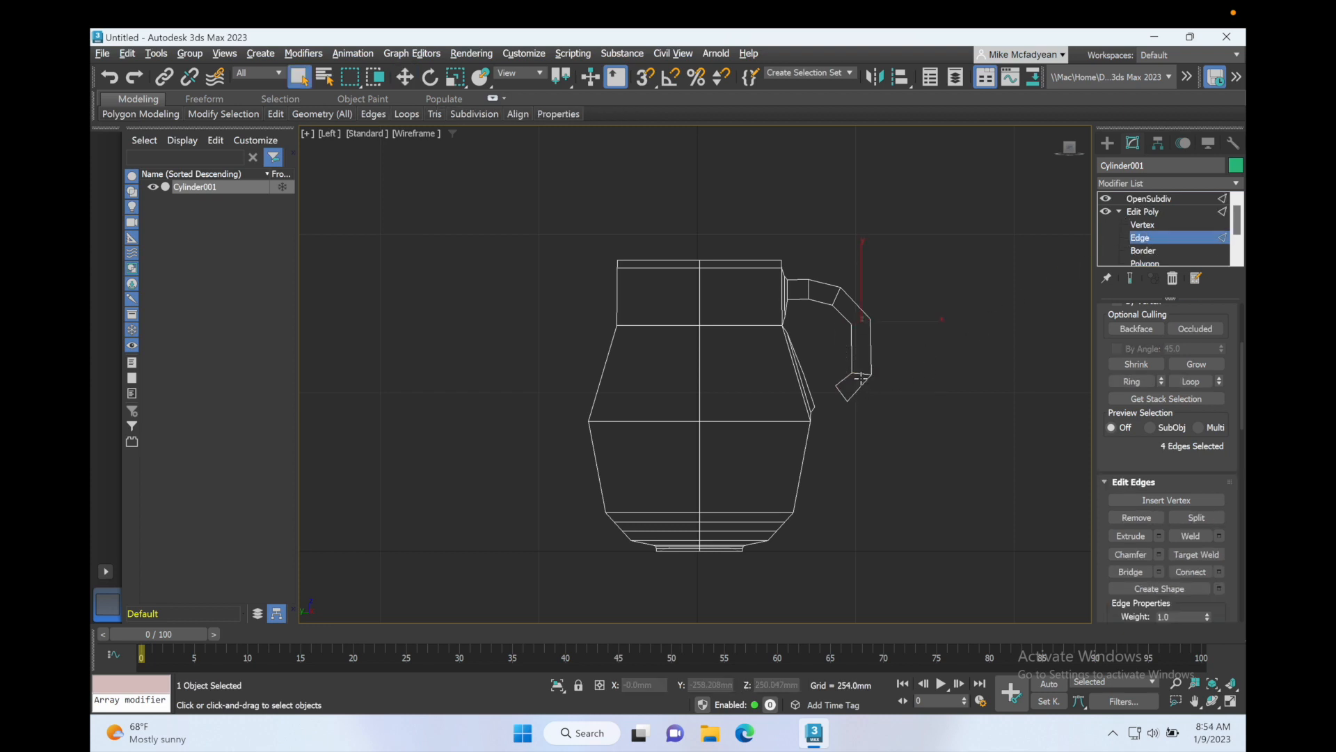
{"action": "left_click", "coordinate": [863, 375]}
{"action": "key", "text": "e"}
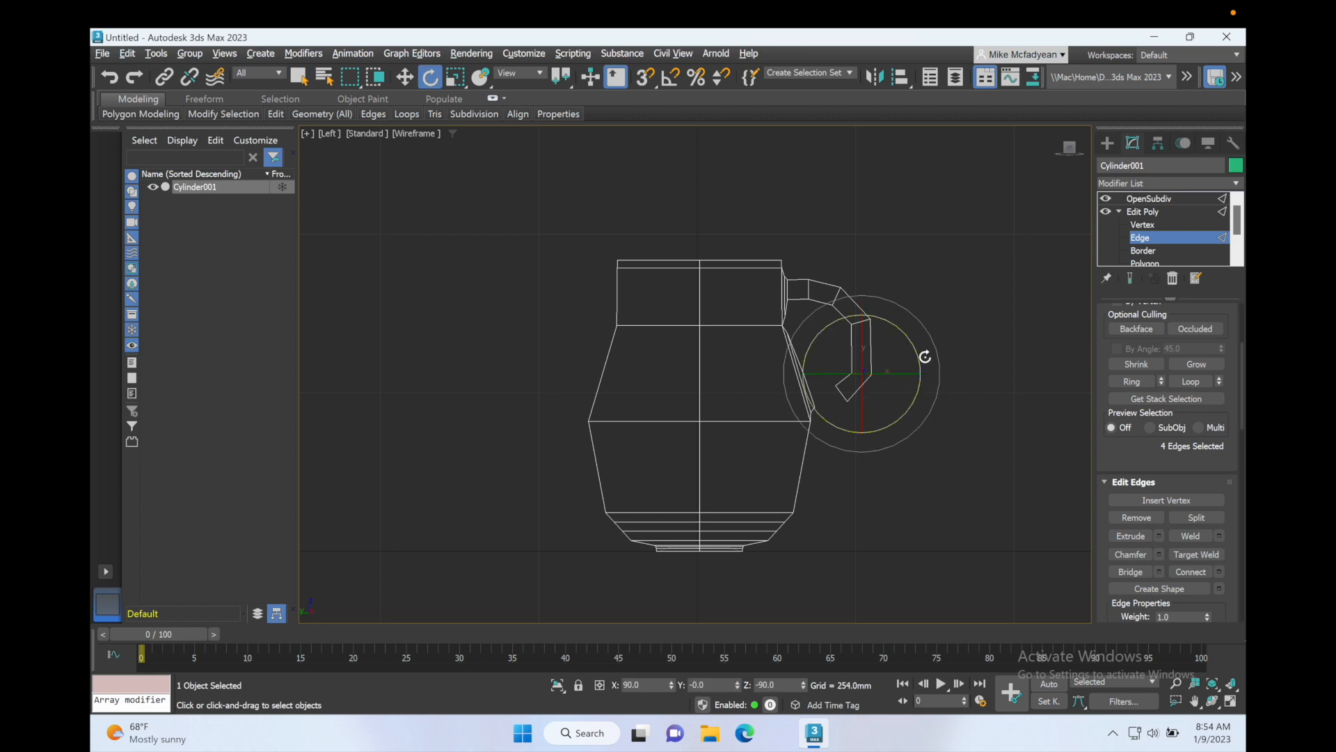
{"action": "left_click", "coordinate": [1145, 260]}
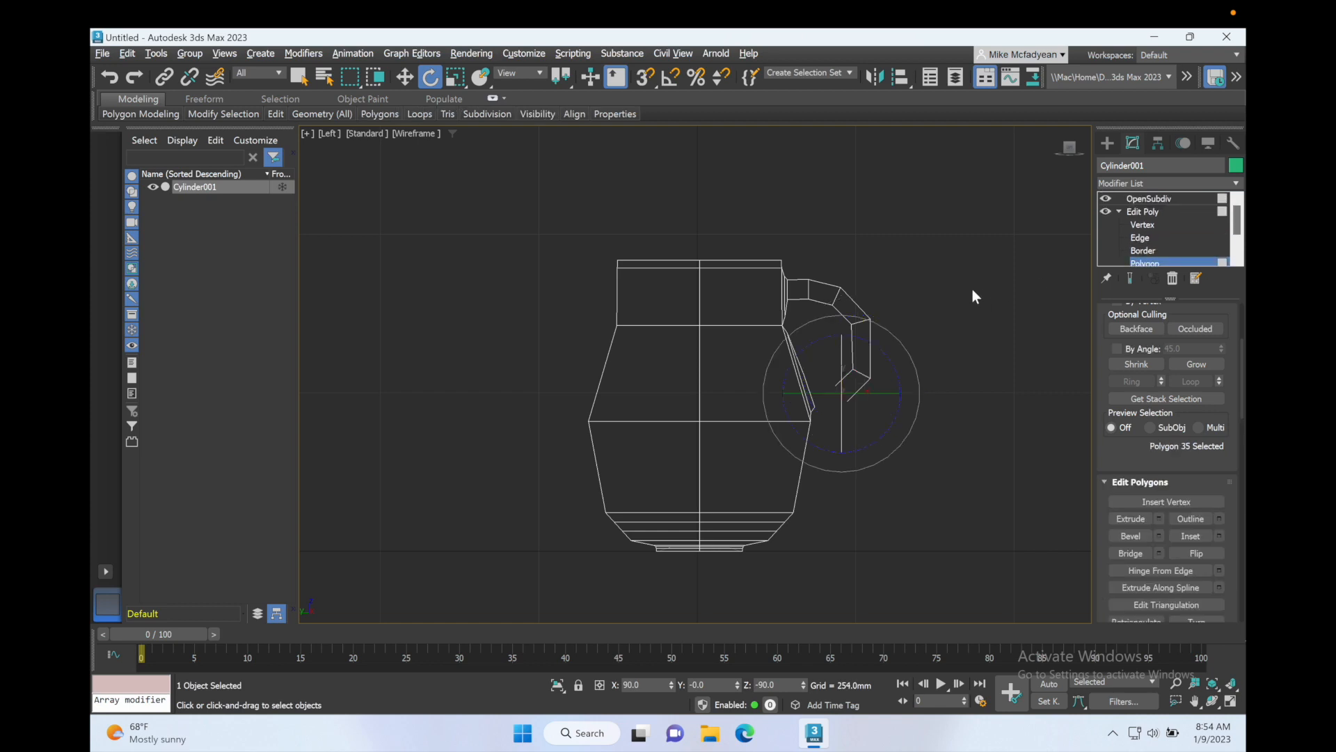
Step: In the Perspective view, select the handle's end polygon and the facing body polygon and bridge them, then deselect
{"action": "key", "text": "alt+w"}
{"action": "right_click", "coordinate": [737, 445]}
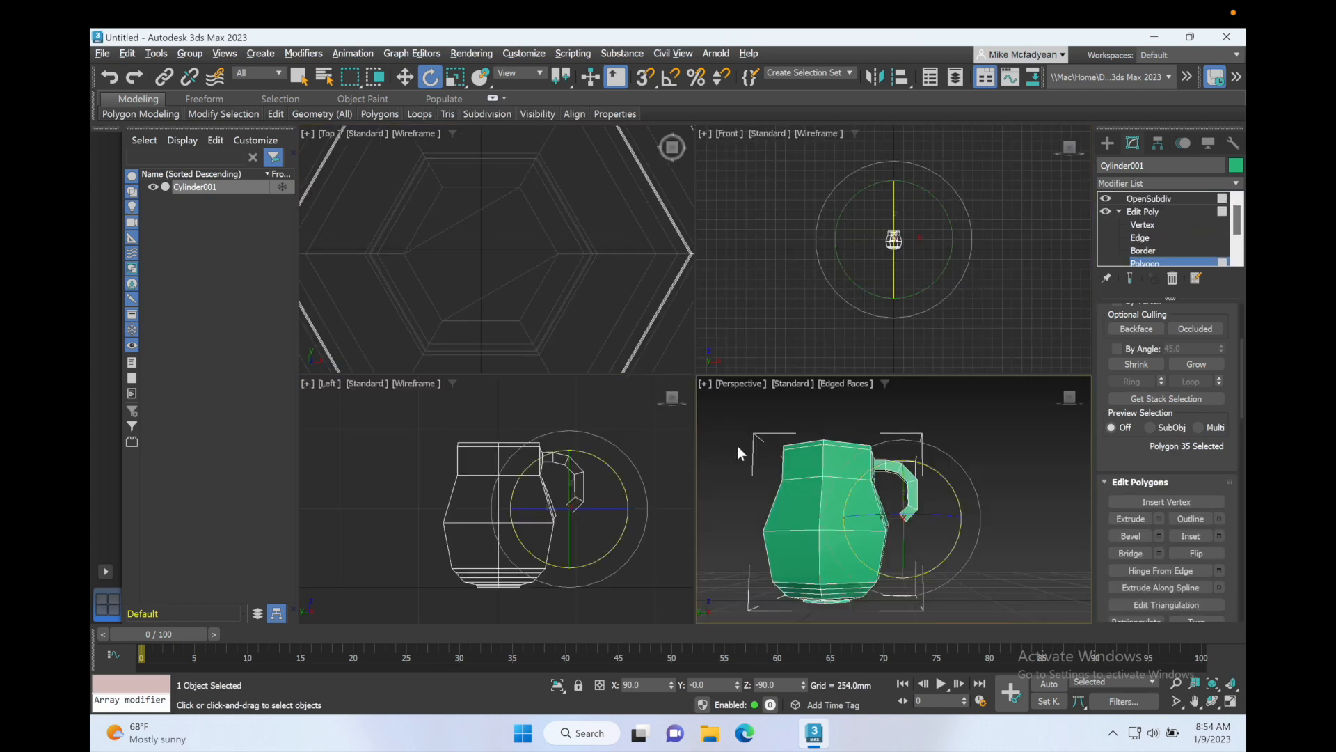
{"action": "key", "text": "alt+w"}
{"action": "middle_click_drag", "start_coordinate": [718, 405], "coordinate": [700, 409], "text": "alt"}
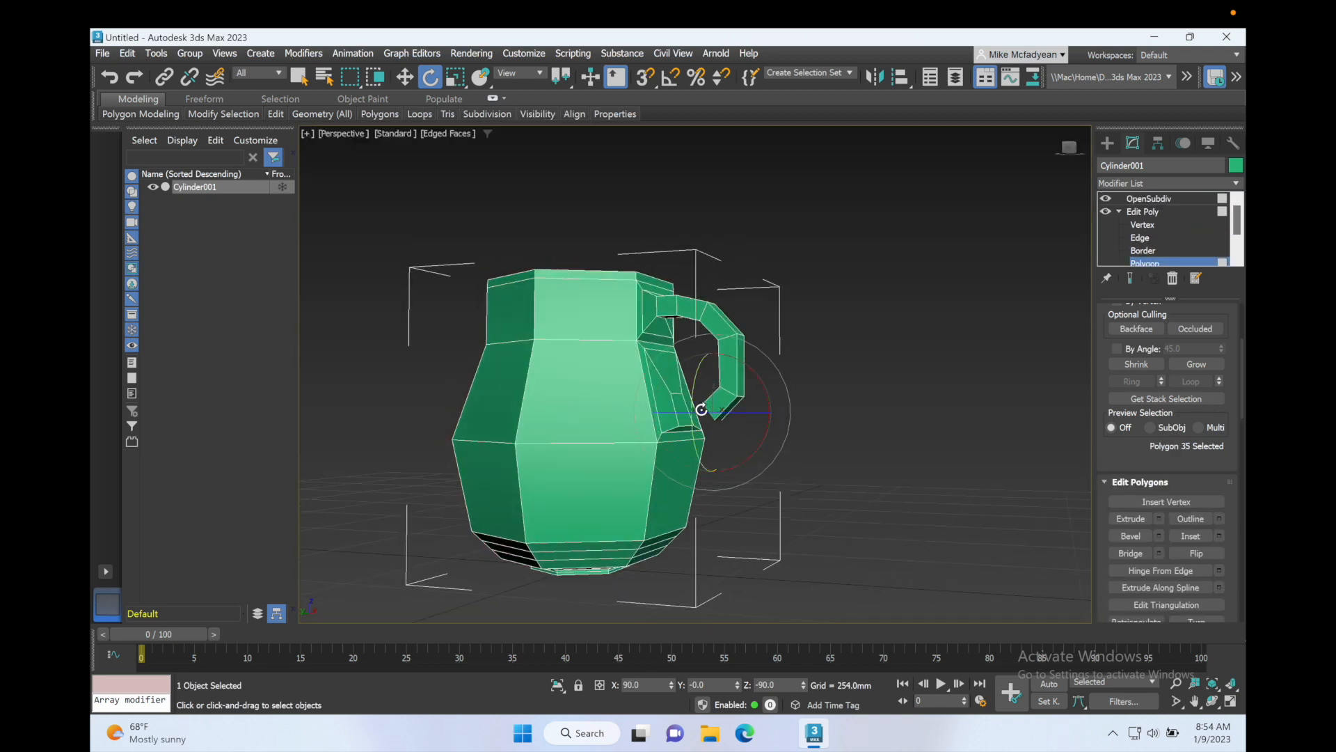
{"action": "scroll", "coordinate": [705, 407], "scroll_direction": "up", "scroll_amount": 3}
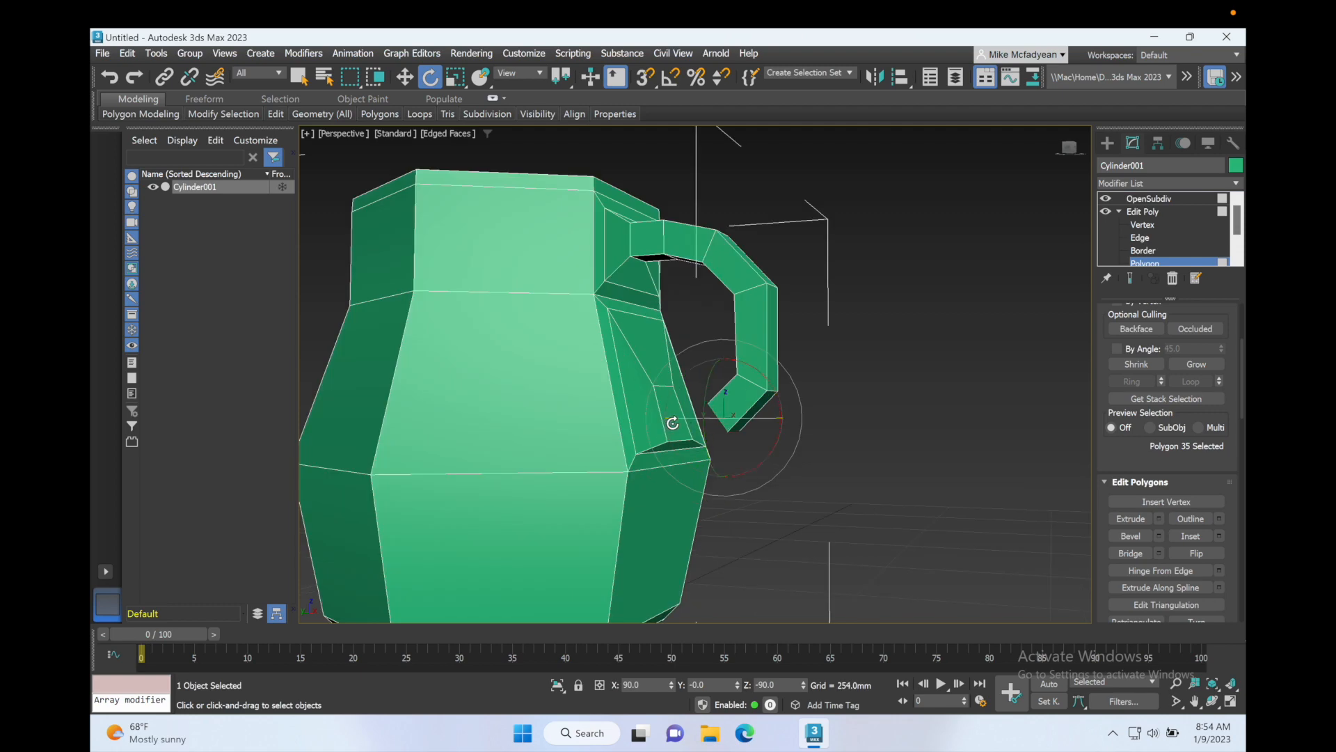
{"action": "middle_click_drag", "start_coordinate": [702, 421], "coordinate": [741, 419], "text": "alt"}
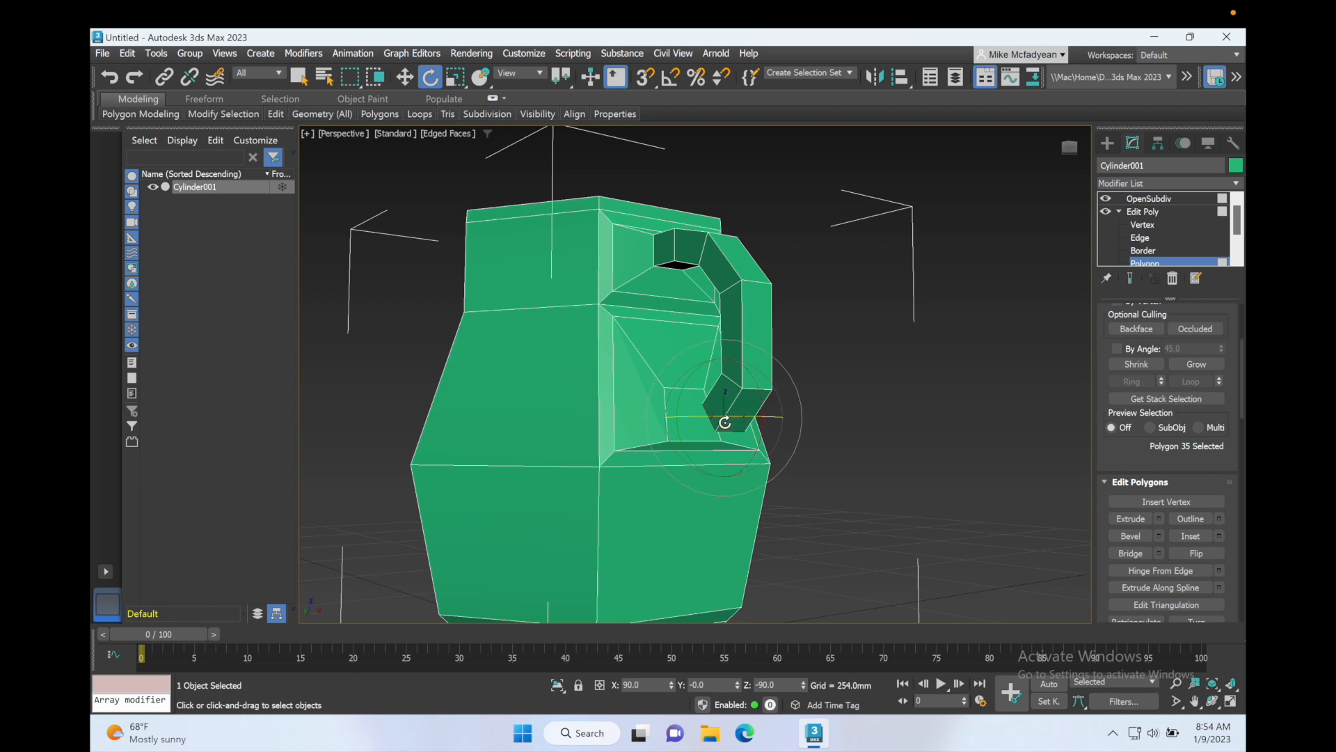
{"action": "key", "text": "q"}
{"action": "left_click", "coordinate": [690, 416], "text": "ctrl"}
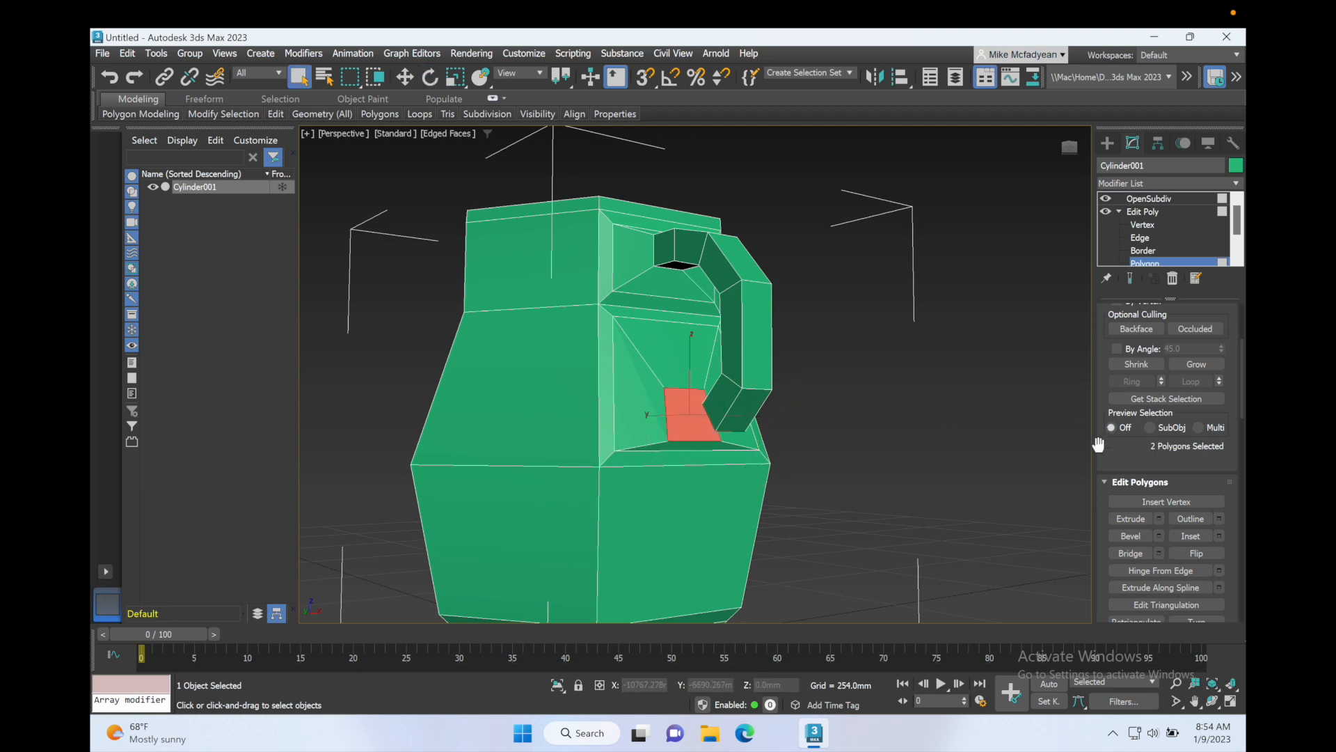
{"action": "left_click", "coordinate": [1128, 554]}
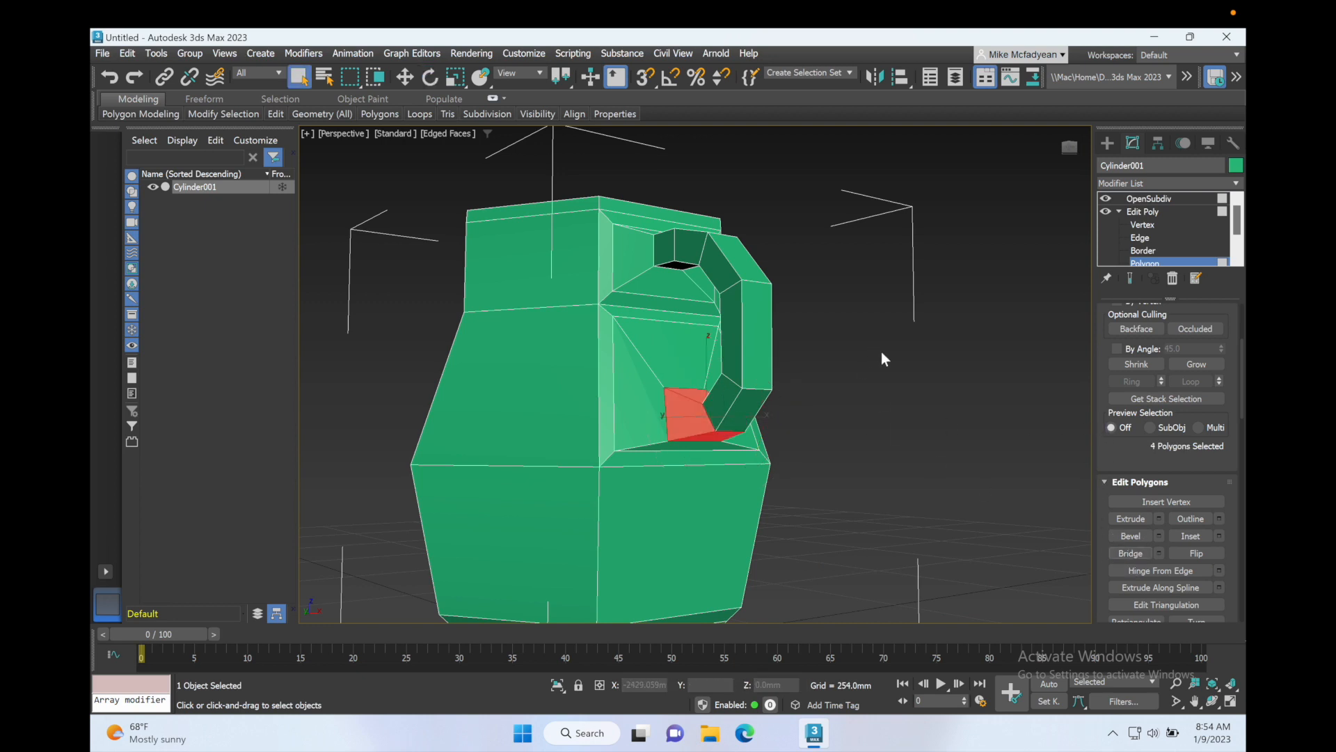
{"action": "left_click", "coordinate": [850, 379]}
Step: In the Left viewport, select the body's middle band of polygons and move it slightly downward, then deselect
{"action": "middle_click_drag", "start_coordinate": [850, 379], "coordinate": [836, 405], "text": "alt"}
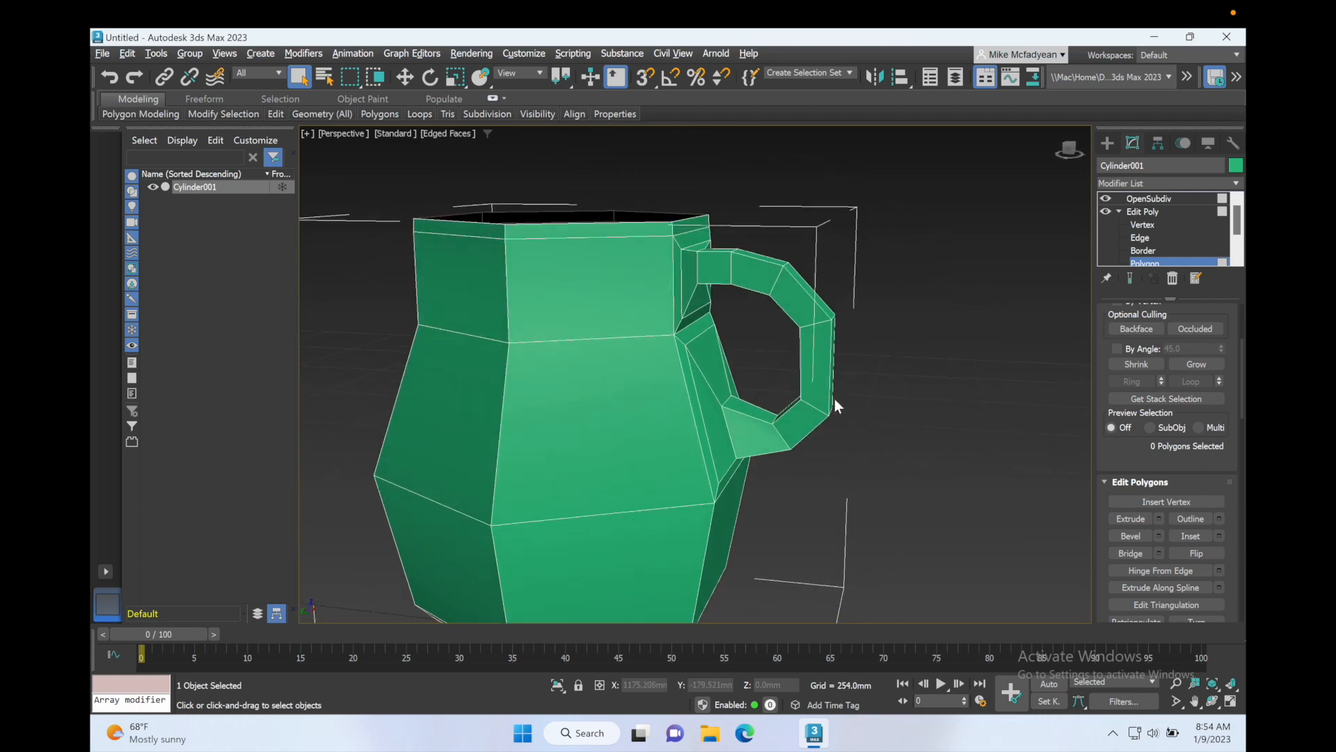
{"action": "left_click", "coordinate": [1157, 198]}
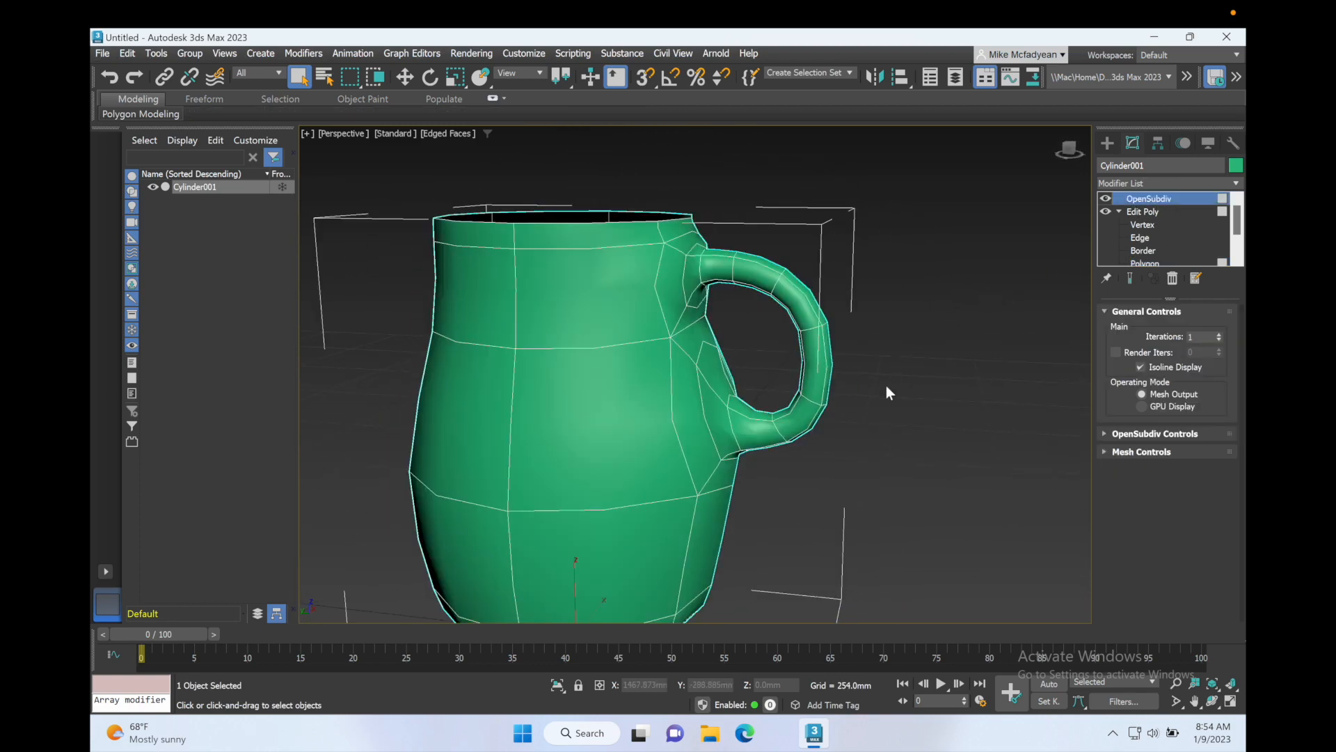
{"action": "scroll", "coordinate": [885, 386], "scroll_direction": "down", "scroll_amount": 2}
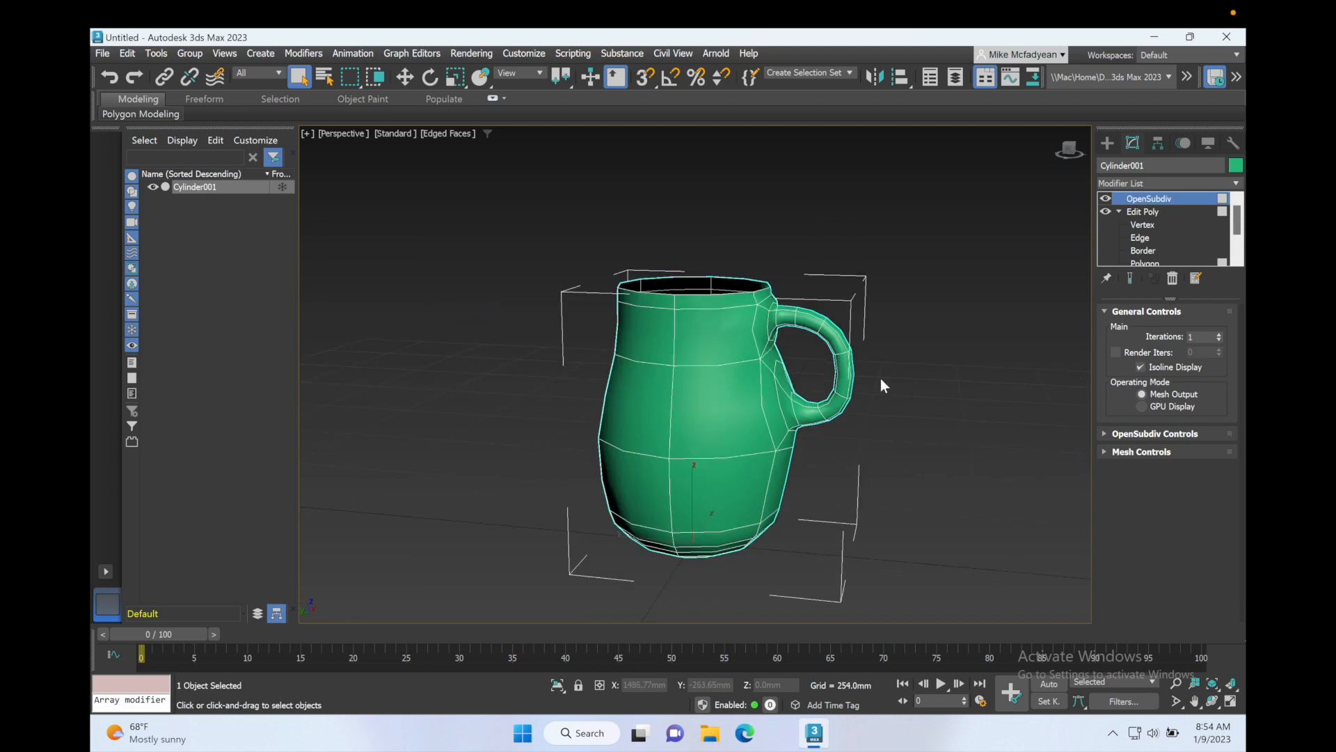
{"action": "mouse_move", "coordinate": [882, 385]}
{"action": "middle_mouse_down", "text": "alt"}
{"action": "mouse_move", "coordinate": [892, 368]}
{"action": "mouse_move", "coordinate": [864, 370]}
{"action": "middle_mouse_up", "text": "alt"}
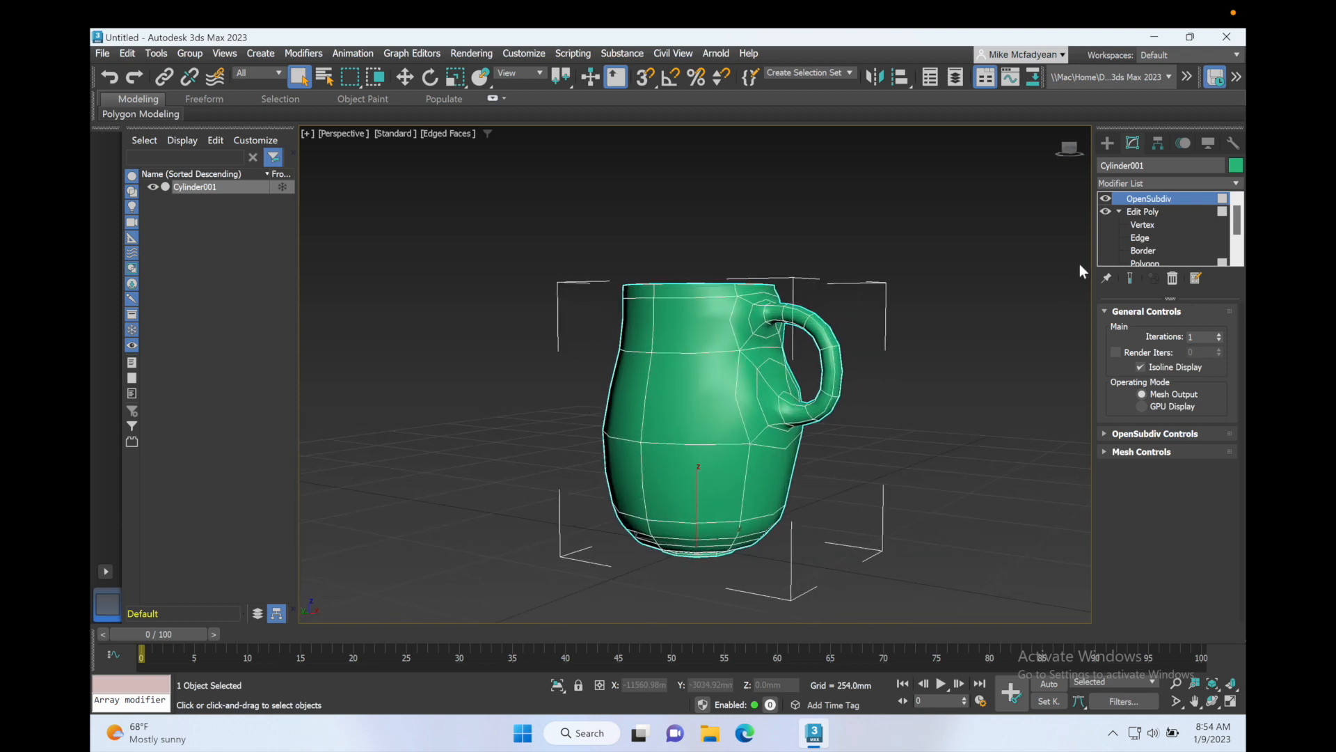
{"action": "left_click", "coordinate": [1145, 263]}
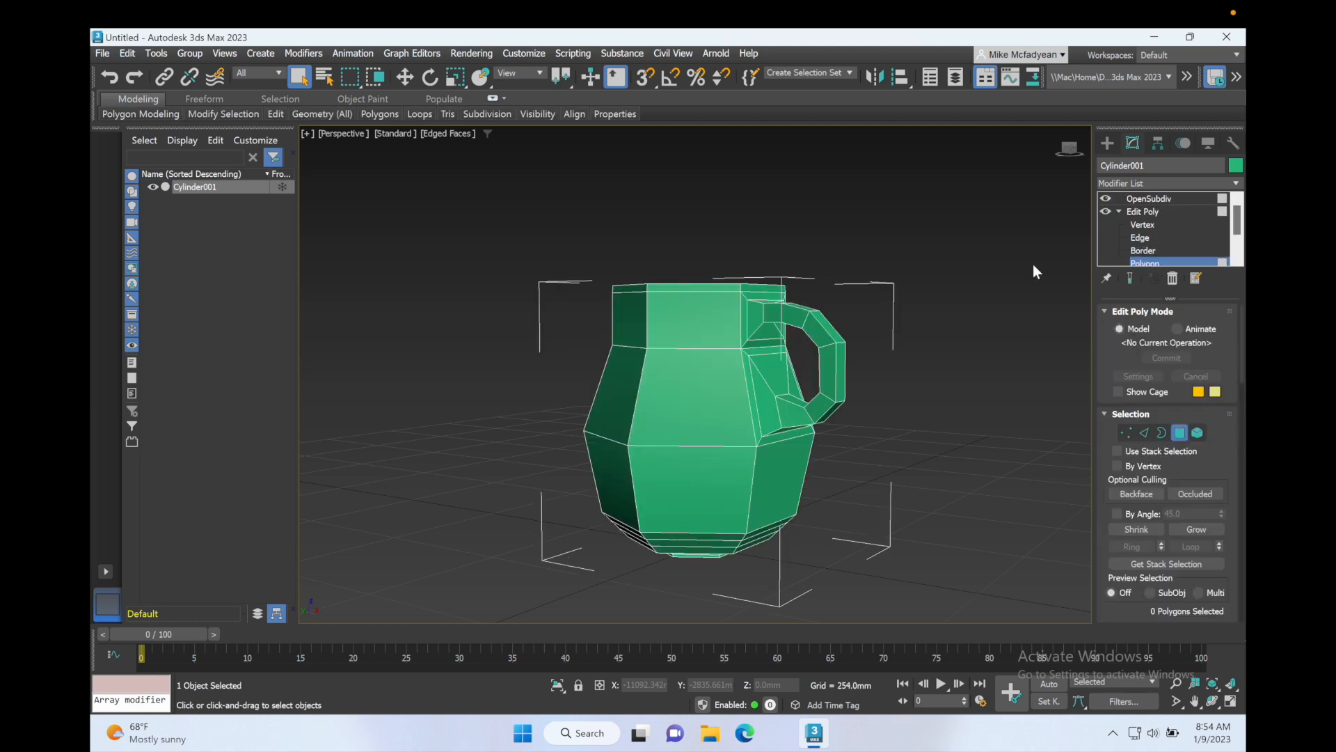
{"action": "key", "text": "alt+w"}
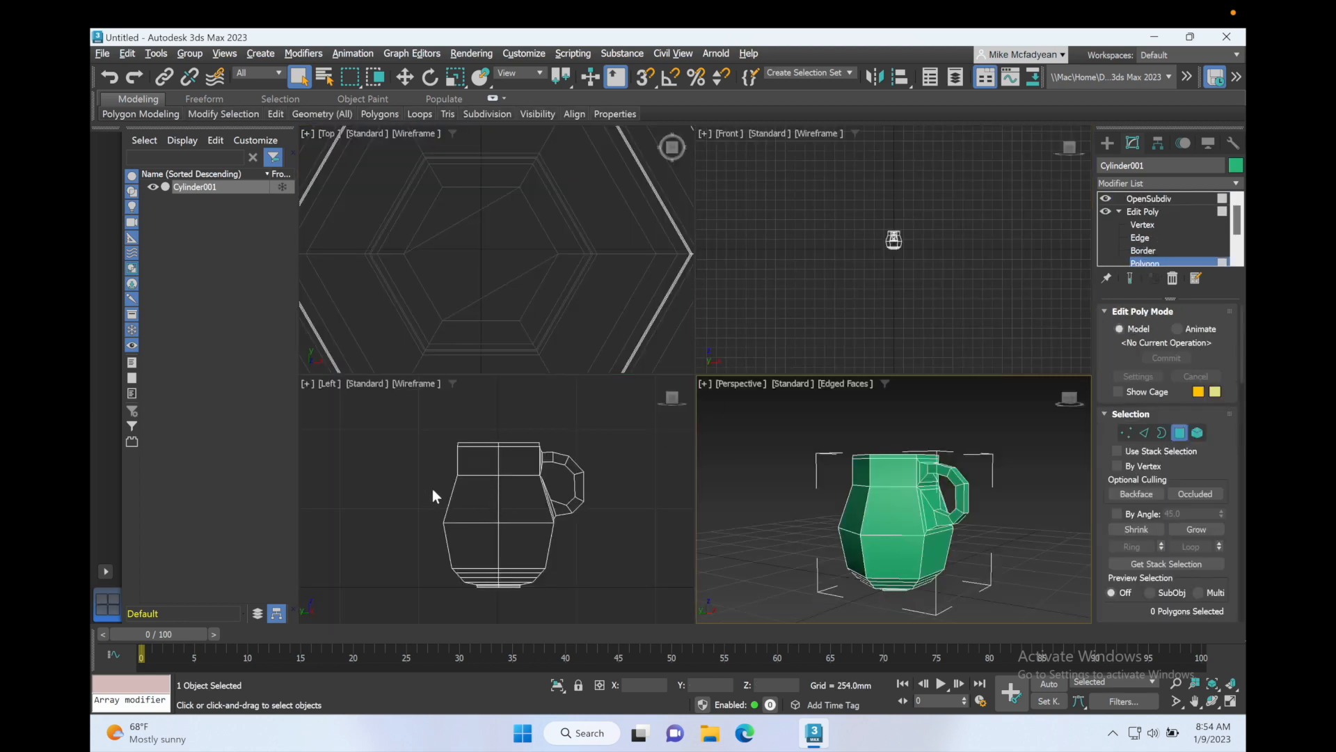
{"action": "left_click_drag", "start_coordinate": [431, 486], "coordinate": [561, 519]}
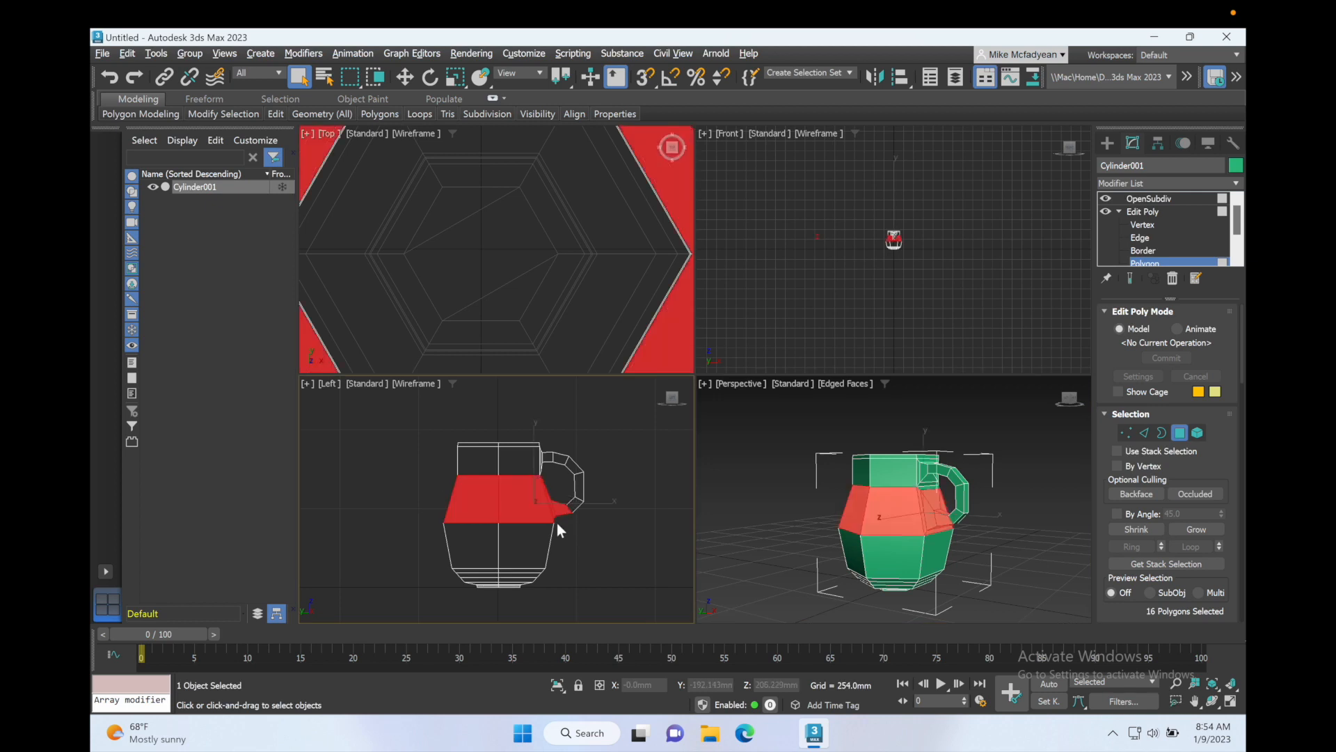
{"action": "key", "text": "w"}
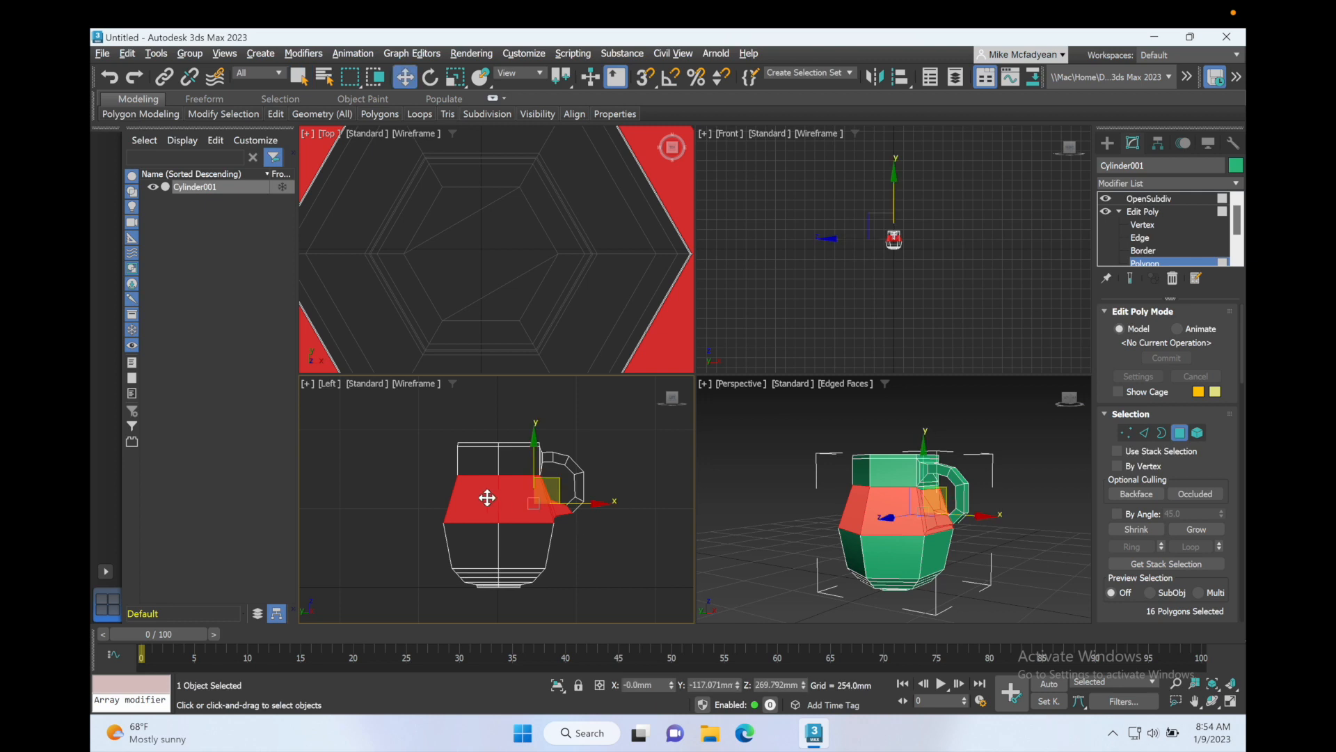
{"action": "left_click_drag", "start_coordinate": [535, 458], "coordinate": [536, 470]}
{"action": "left_click", "coordinate": [583, 554]}
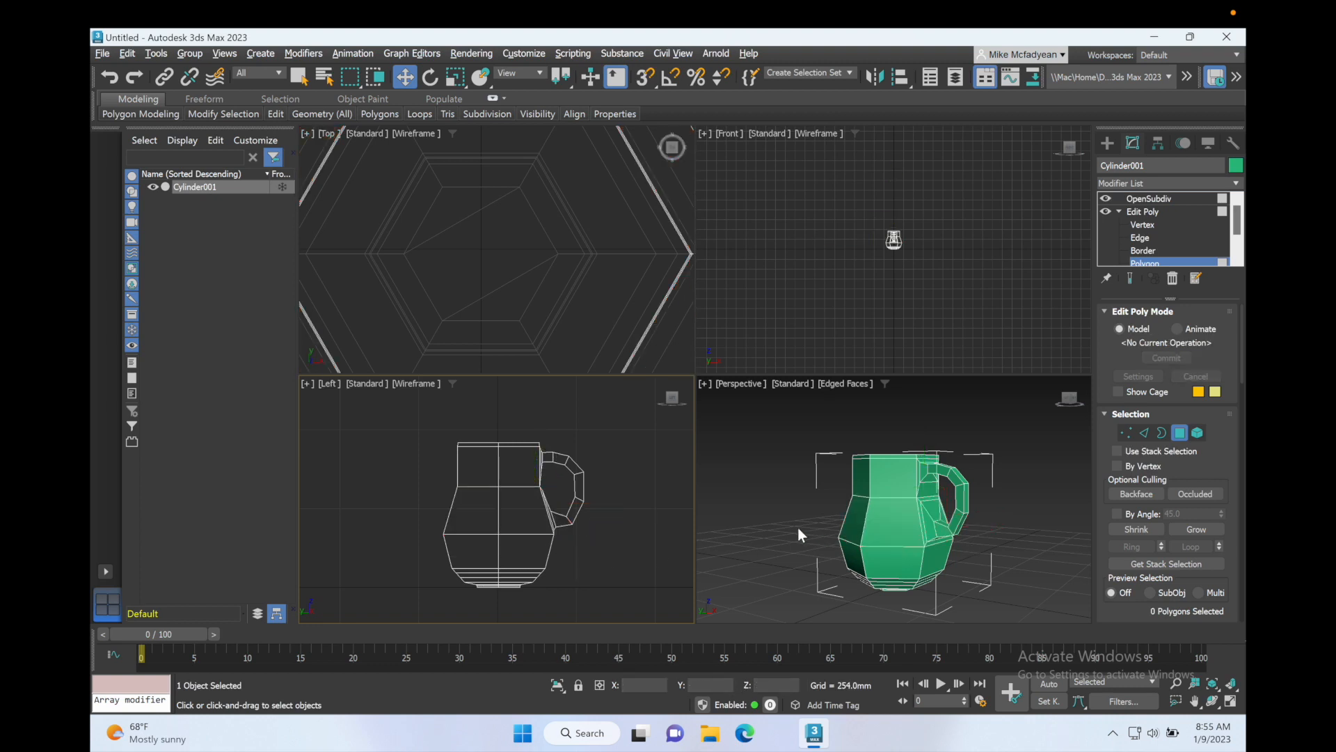
Step: Maximize the Perspective view and raise the OpenSubdiv iterations to 2
{"action": "key", "text": "ctrl+w"}
{"action": "key", "text": "alt+w"}
{"action": "middle_click_drag", "start_coordinate": [795, 455], "coordinate": [814, 455], "text": "alt"}
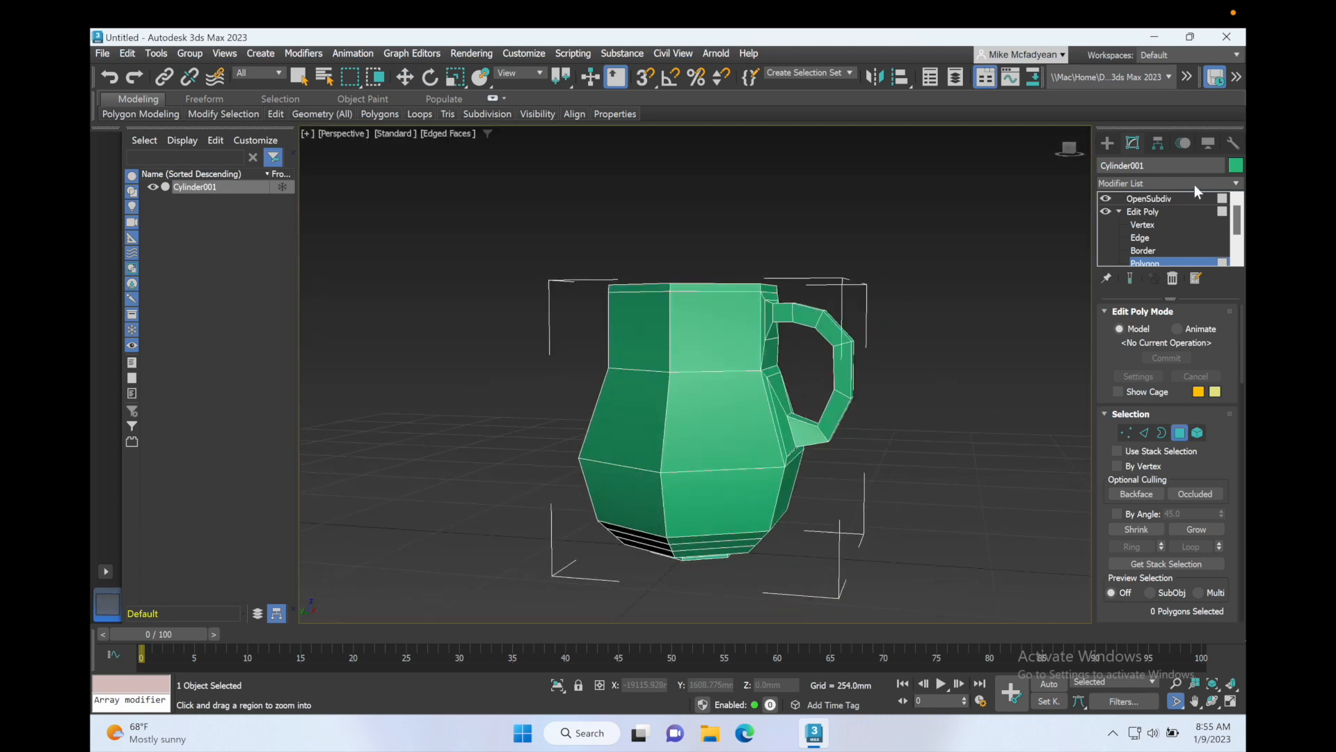
{"action": "left_click", "coordinate": [1149, 199]}
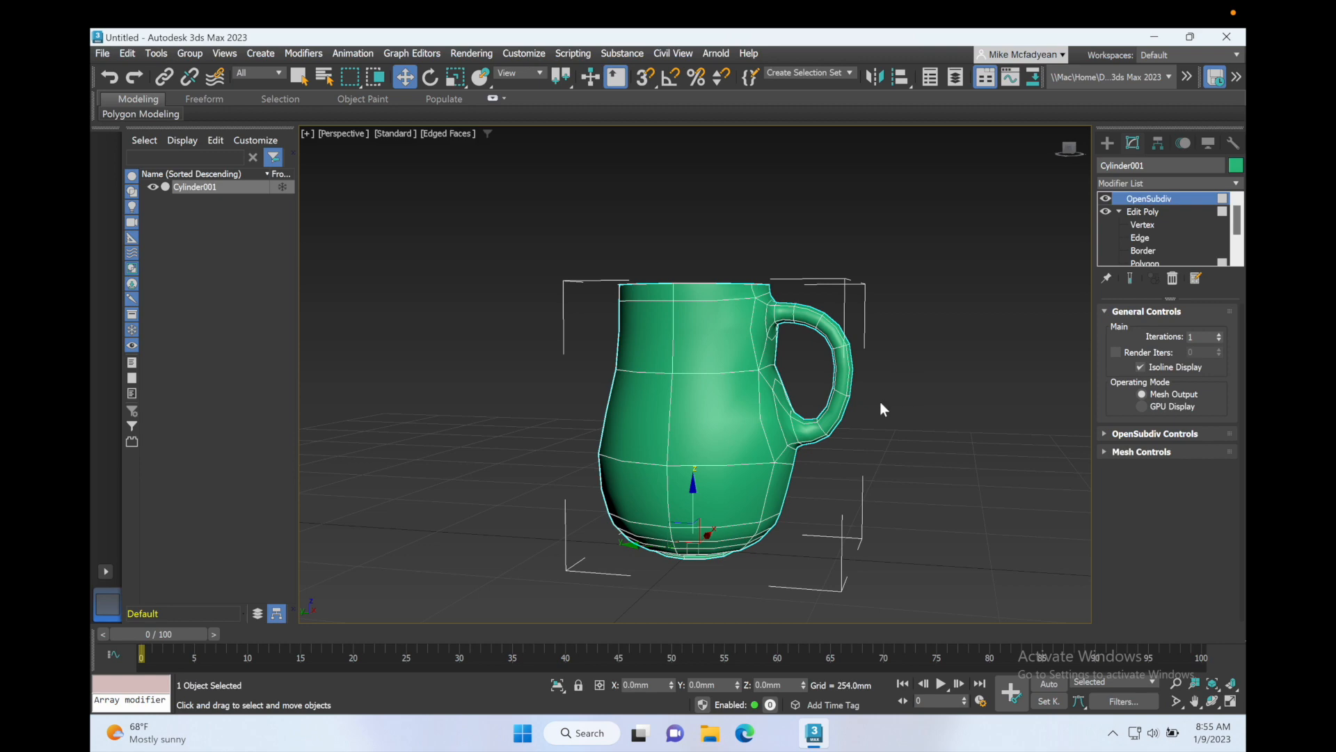
{"action": "mouse_move", "coordinate": [881, 403]}
{"action": "middle_mouse_down", "text": "alt"}
{"action": "mouse_move", "coordinate": [924, 403]}
{"action": "mouse_move", "coordinate": [912, 385]}
{"action": "mouse_move", "coordinate": [892, 433]}
{"action": "mouse_move", "coordinate": [867, 417]}
{"action": "mouse_move", "coordinate": [900, 418]}
{"action": "middle_mouse_up", "text": "alt"}
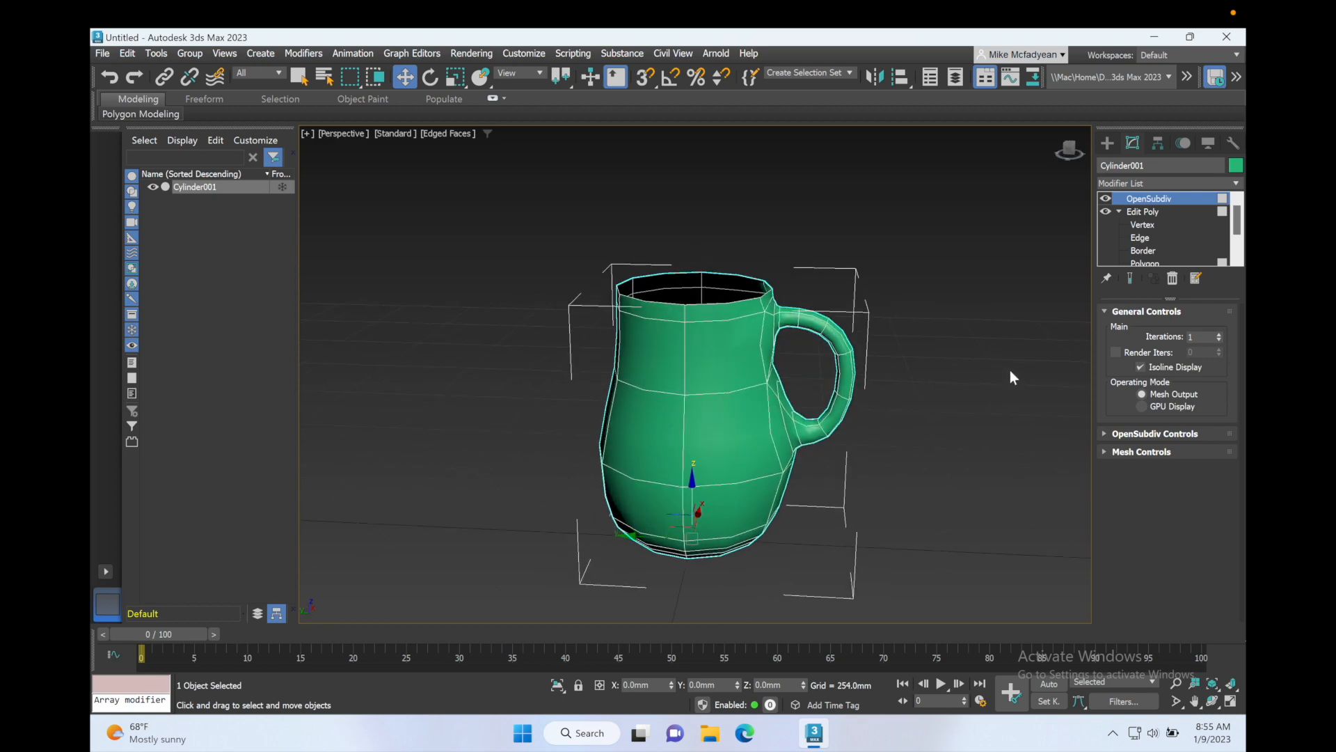
{"action": "left_click", "coordinate": [1219, 333]}
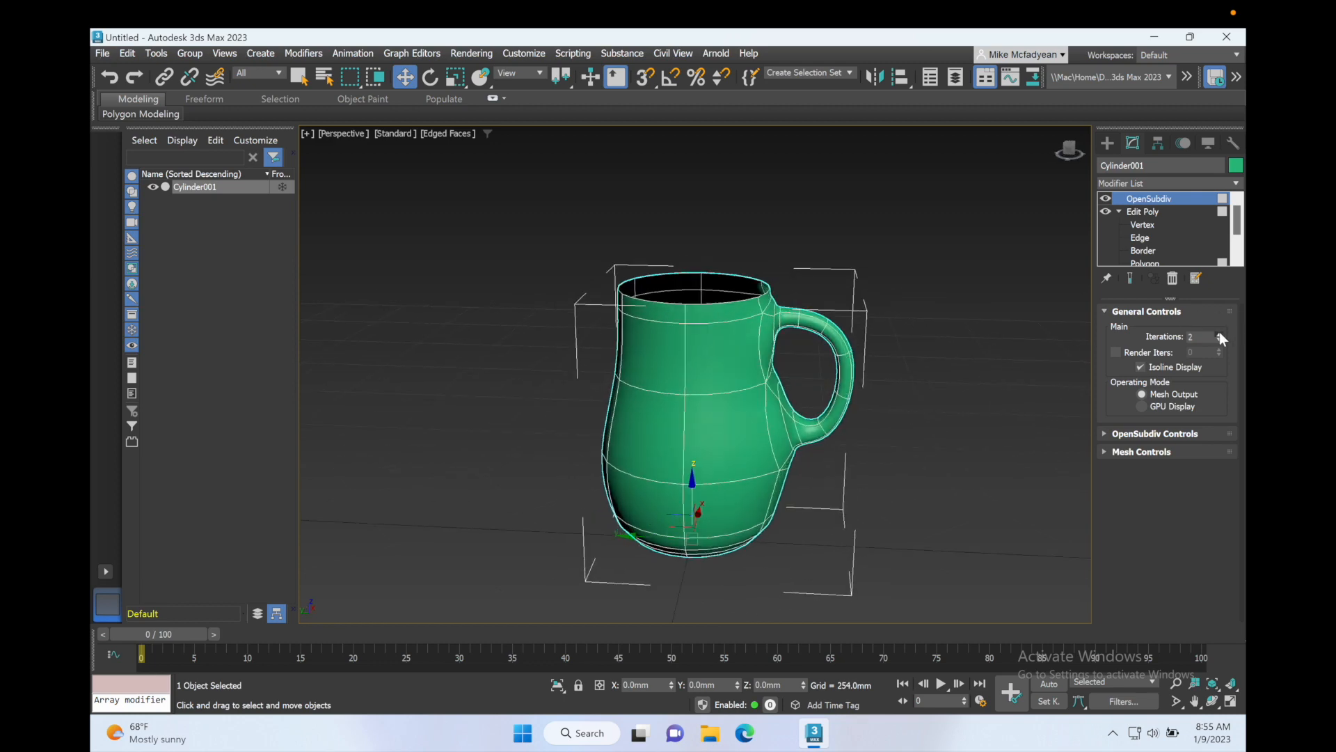
Step: Add a Shell modifier on top of the Edit Poly modifier to give the vase thickness
{"action": "mouse_move", "coordinate": [873, 360]}
{"action": "middle_mouse_down", "text": "alt"}
{"action": "mouse_move", "coordinate": [804, 362]}
{"action": "mouse_move", "coordinate": [871, 355]}
{"action": "mouse_move", "coordinate": [863, 378]}
{"action": "middle_mouse_up", "text": "alt"}
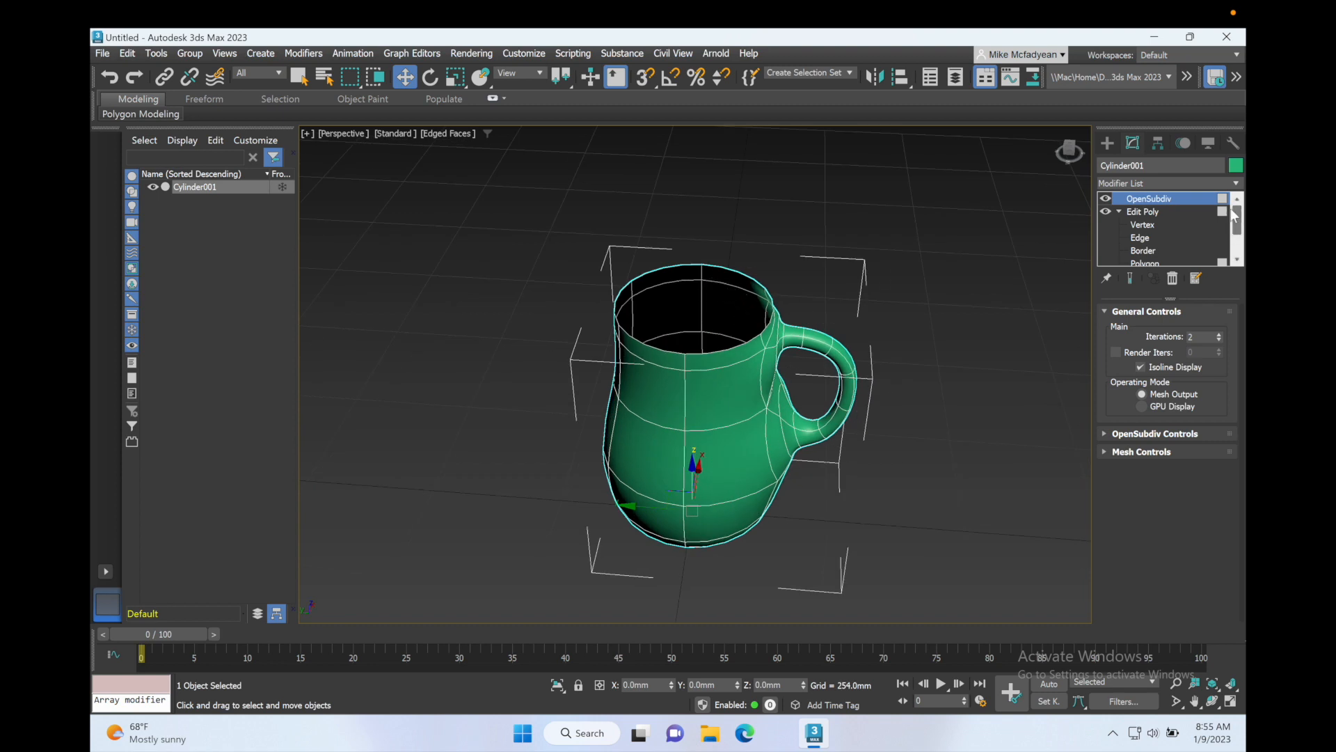
{"action": "left_click", "coordinate": [1119, 211]}
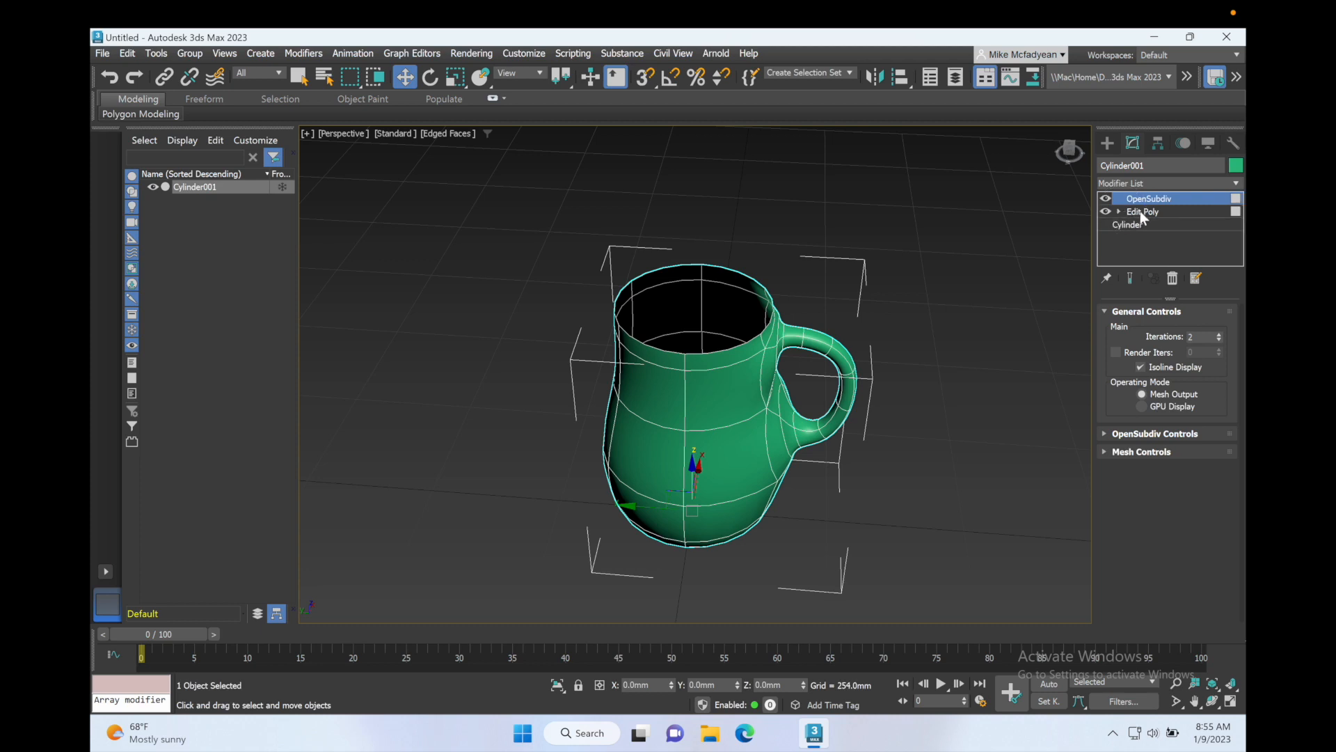
{"action": "left_click", "coordinate": [1141, 211]}
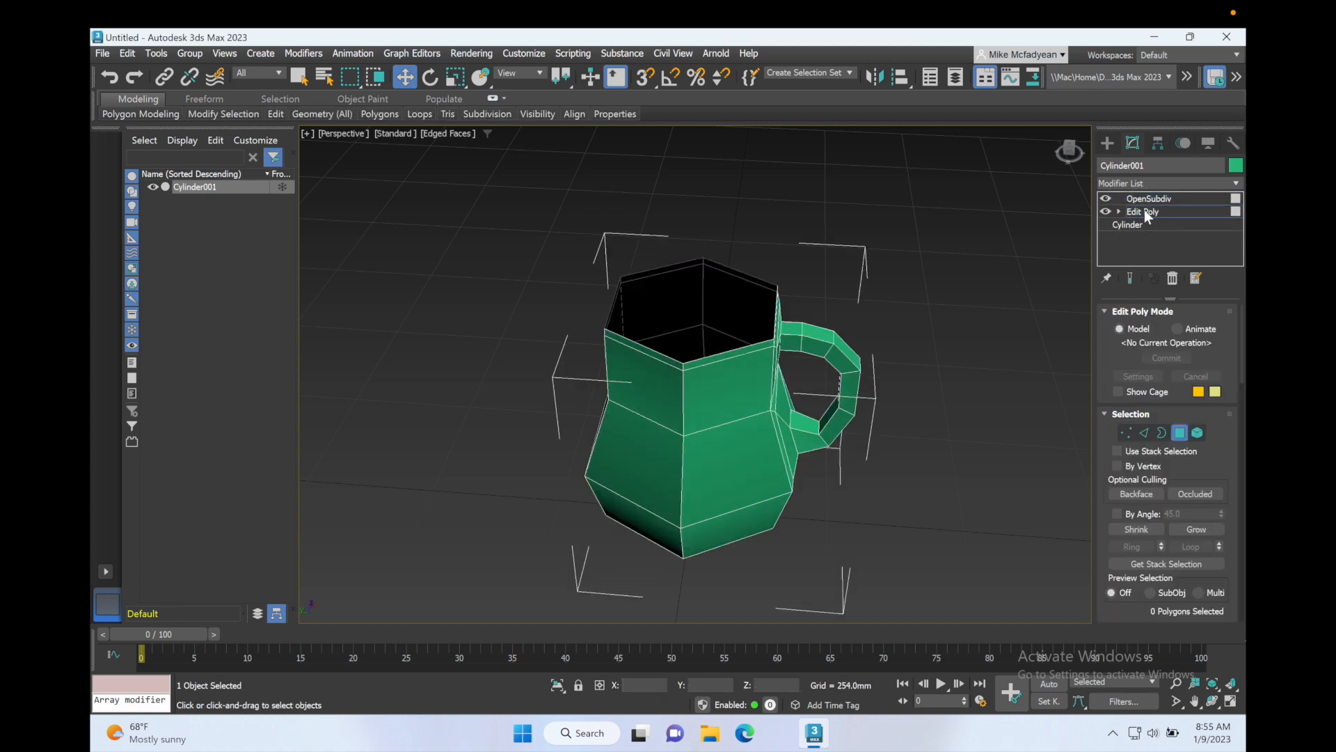
{"action": "left_click", "coordinate": [1144, 210]}
{"action": "left_click", "coordinate": [1237, 183]}
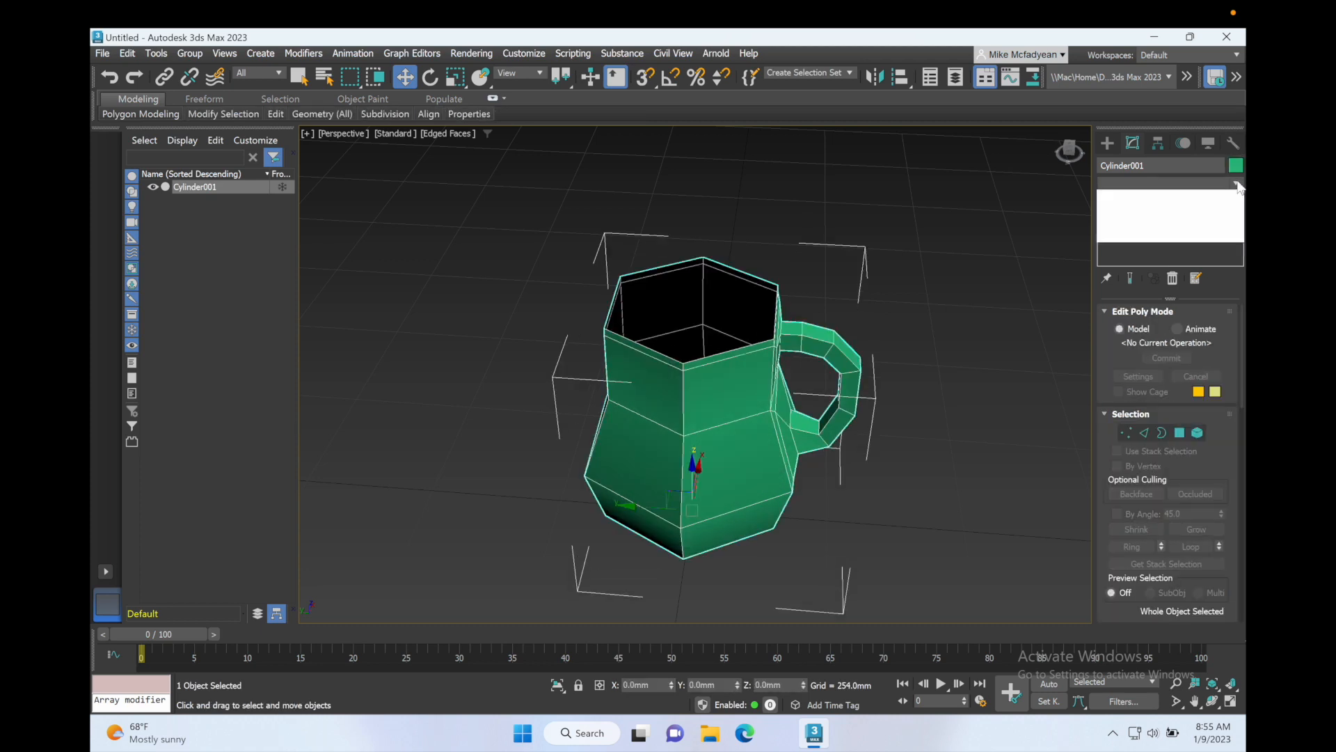
{"action": "type", "text": "sh"}
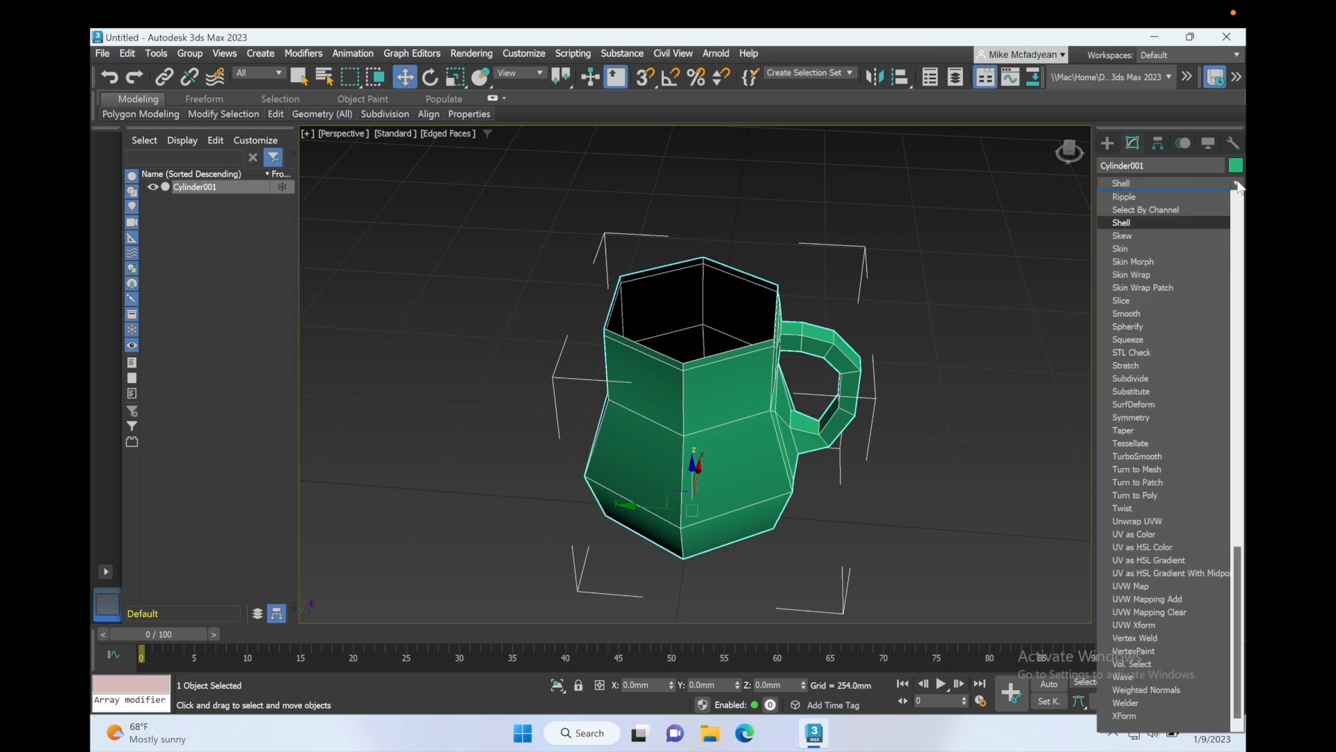
{"action": "key", "text": "Return"}
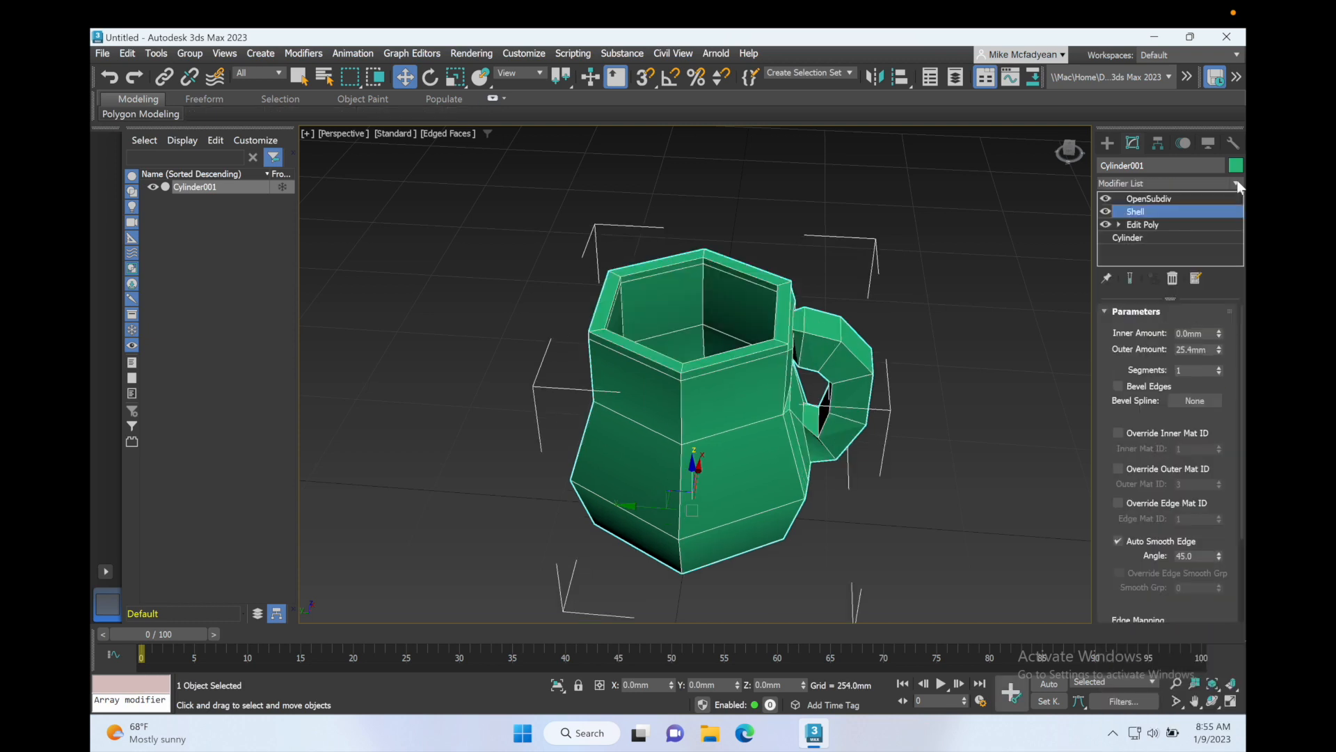
Step: Set the Shell's outer amount to 0 mm and its inner amount to 3 mm
{"action": "right_click", "coordinate": [1219, 349]}
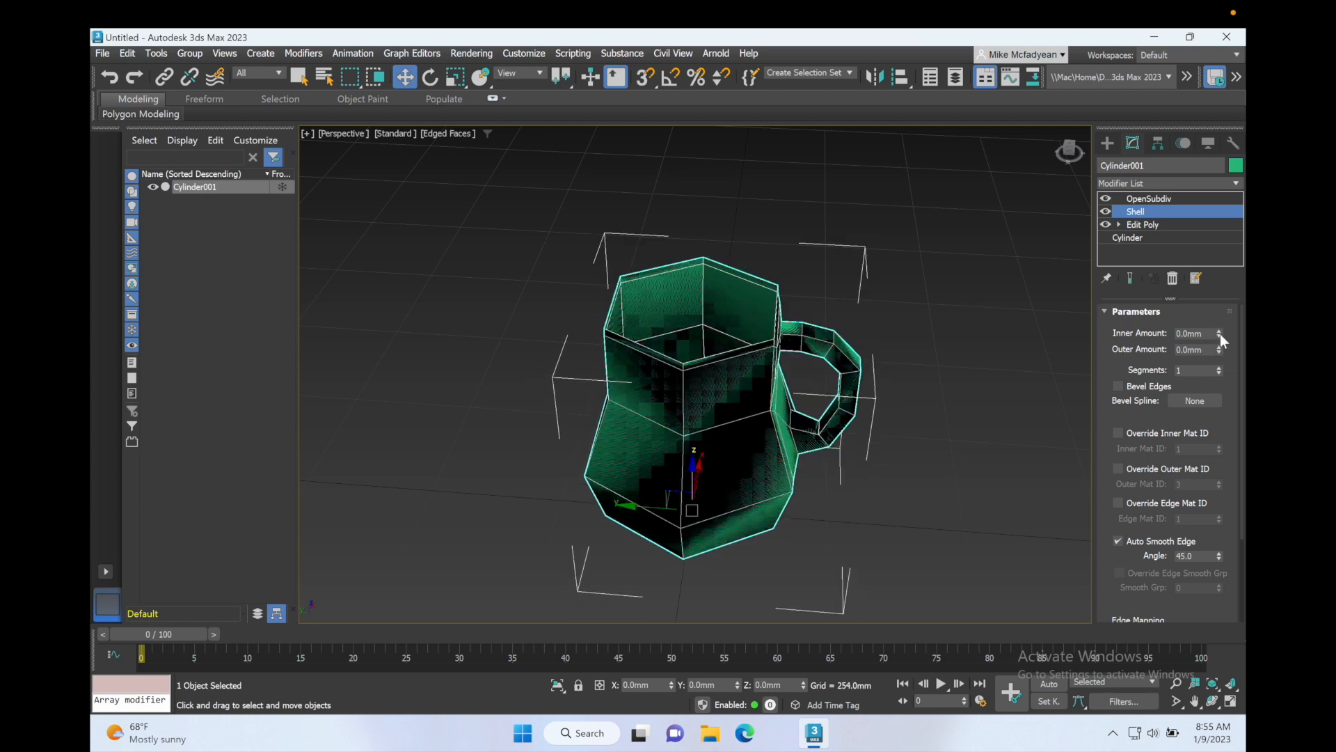
{"action": "left_click_drag", "start_coordinate": [1220, 332], "coordinate": [1221, 319]}
{"action": "left_click", "coordinate": [1190, 333]}
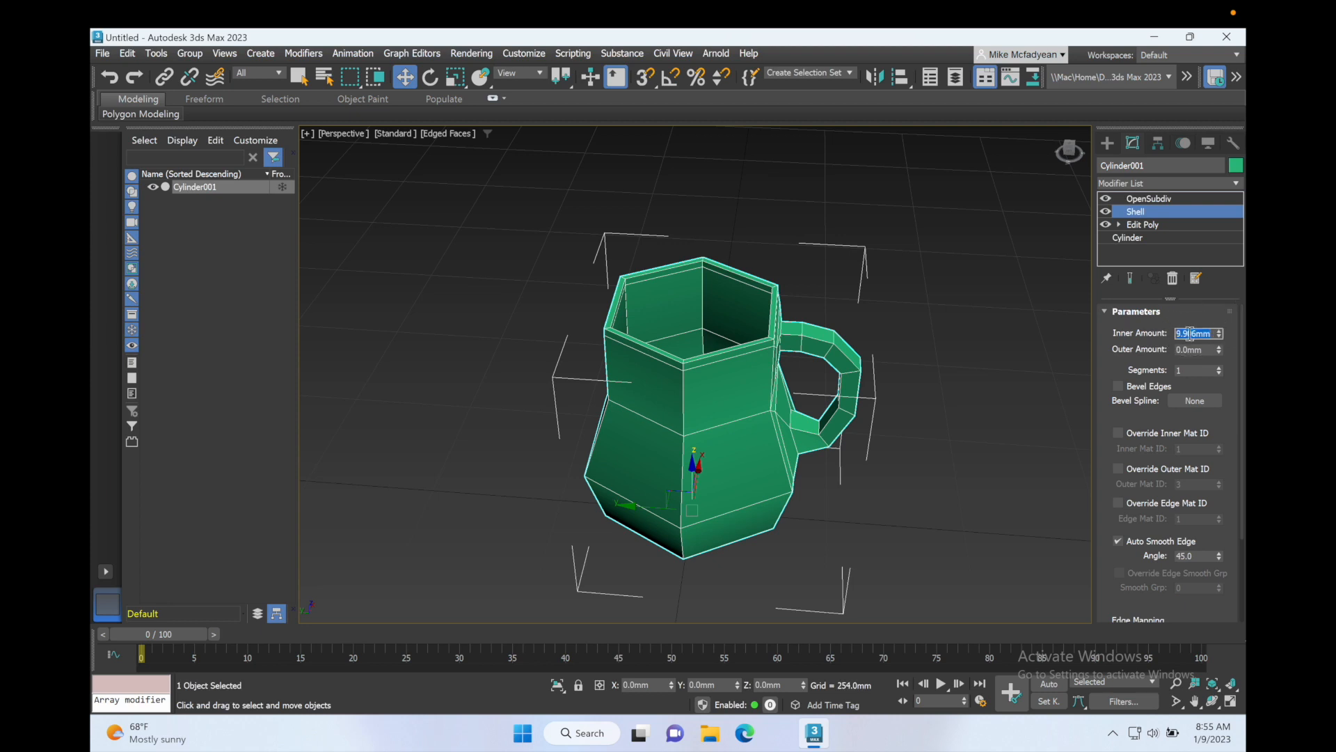
{"action": "type", "text": "3"}
{"action": "key", "text": "Return"}
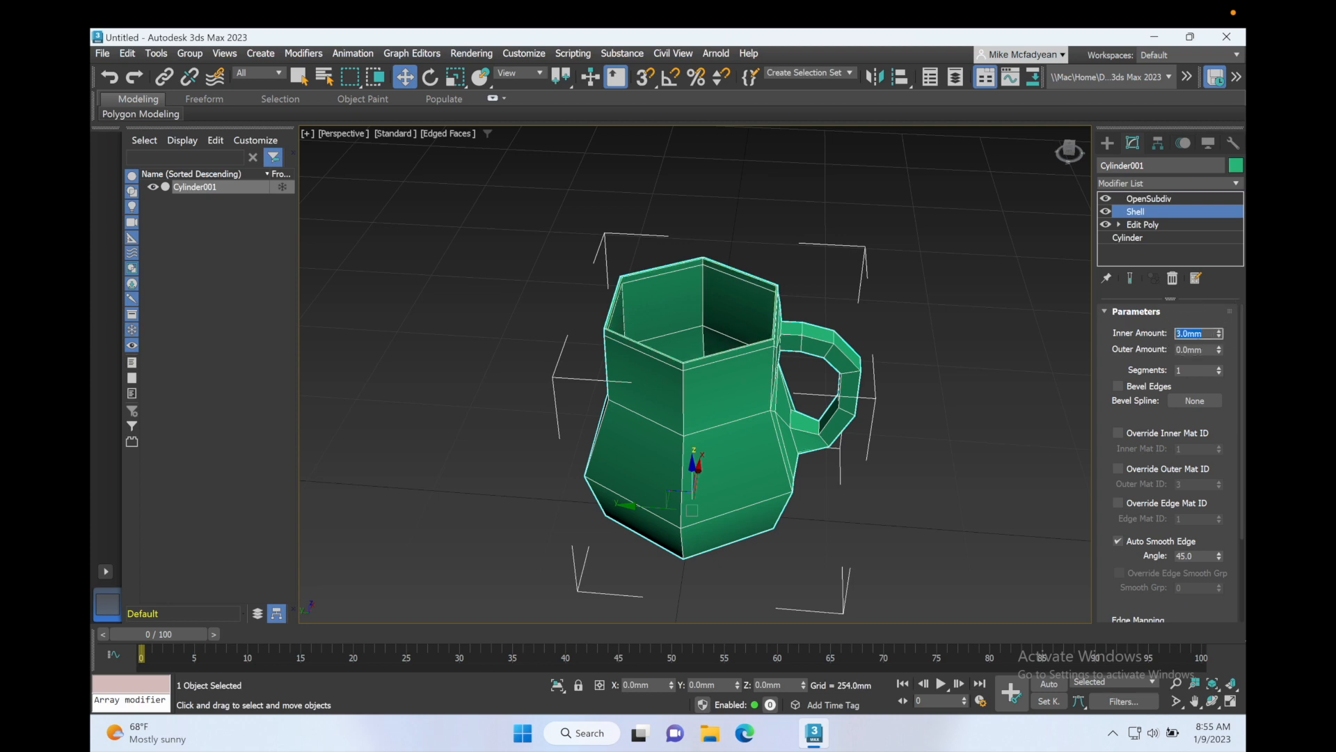
Step: Move the vase to the right and change its object colour to orange
{"action": "left_click", "coordinate": [1151, 197]}
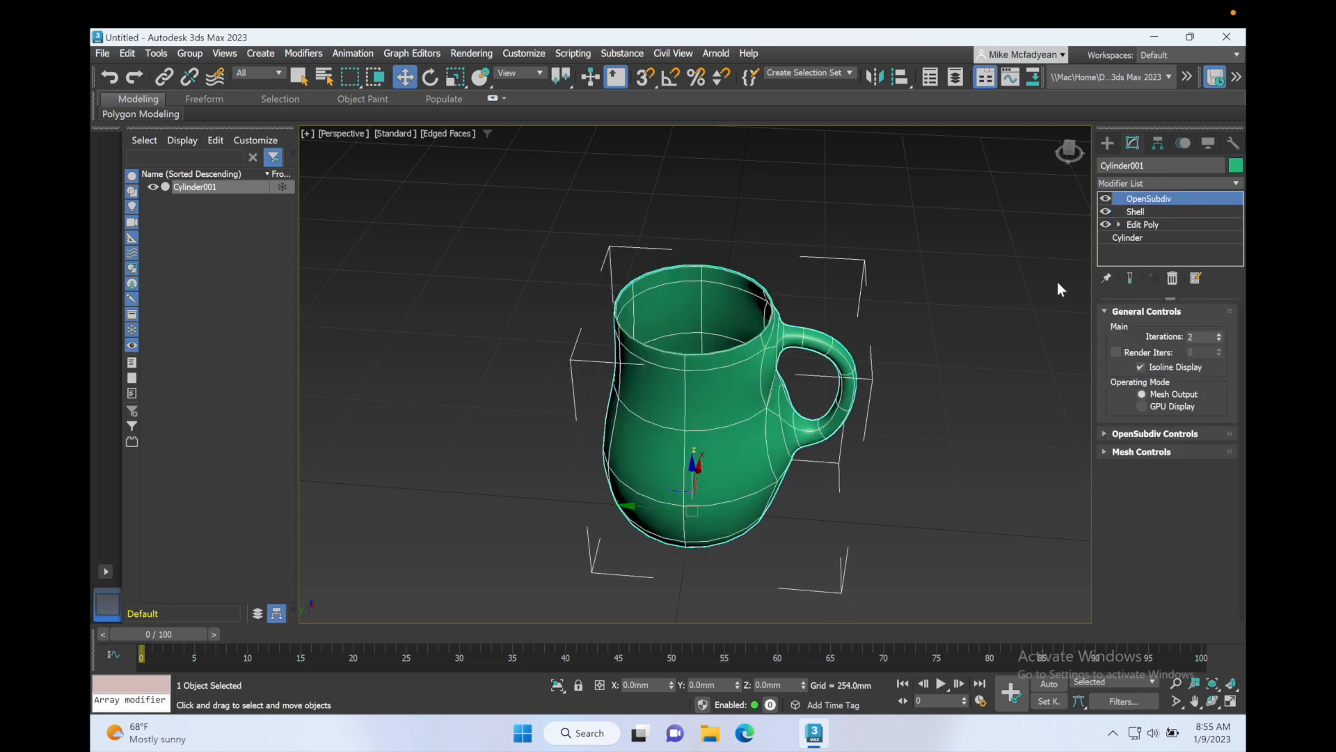
{"action": "middle_click_drag", "start_coordinate": [770, 383], "coordinate": [880, 354], "text": "alt"}
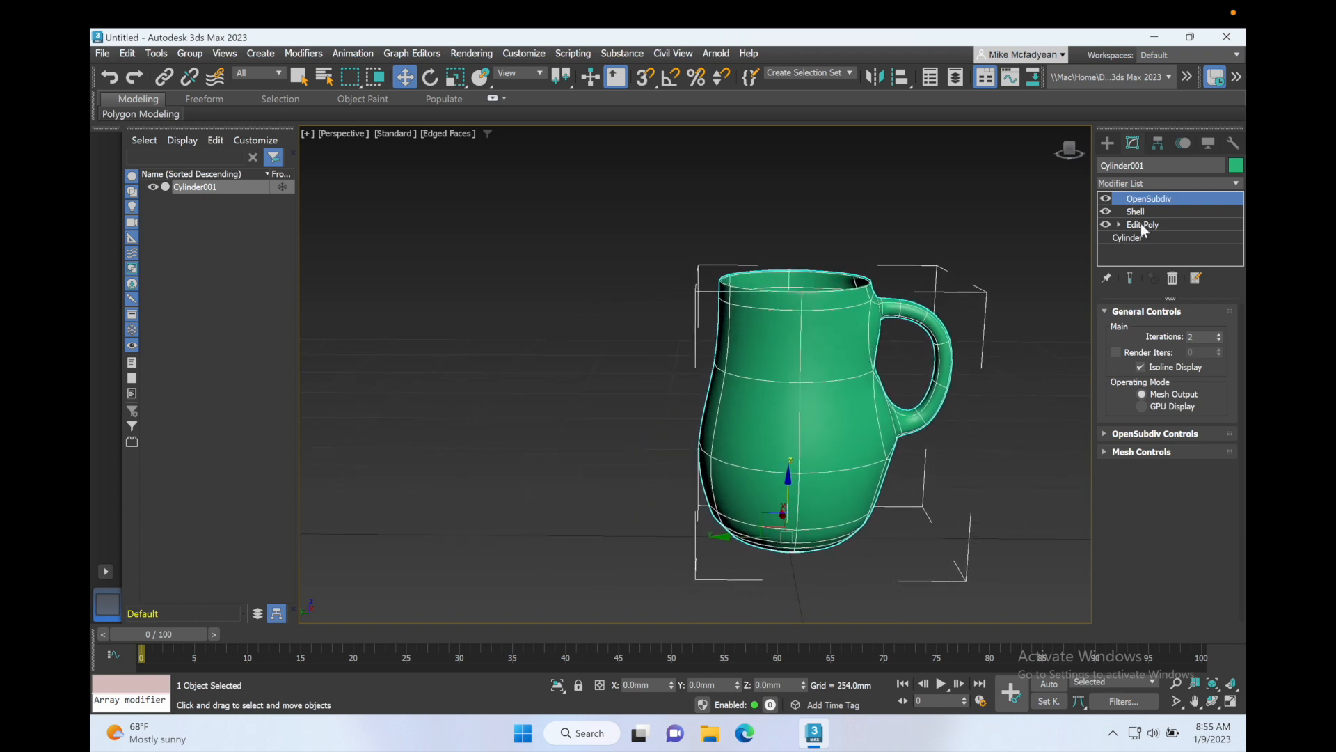
{"action": "left_click", "coordinate": [1236, 165]}
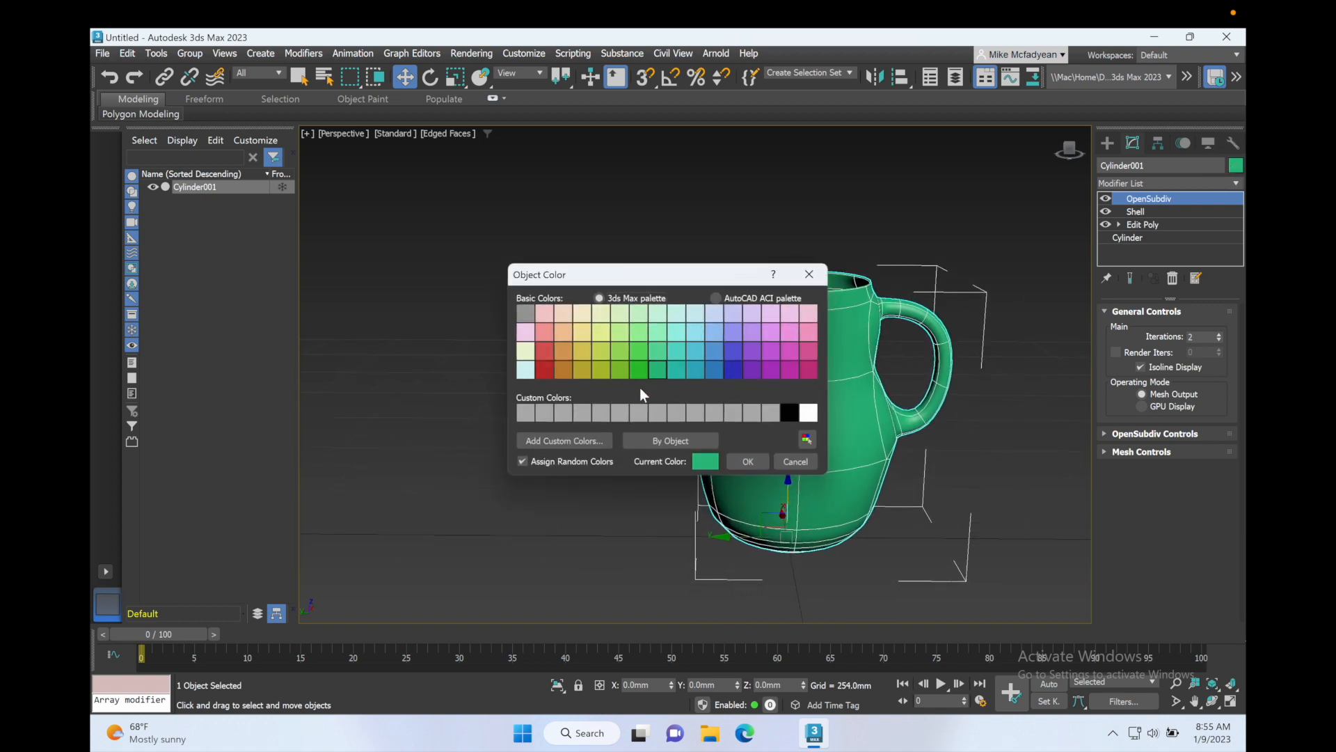
{"action": "left_click", "coordinate": [566, 367]}
{"action": "left_click", "coordinate": [746, 461]}
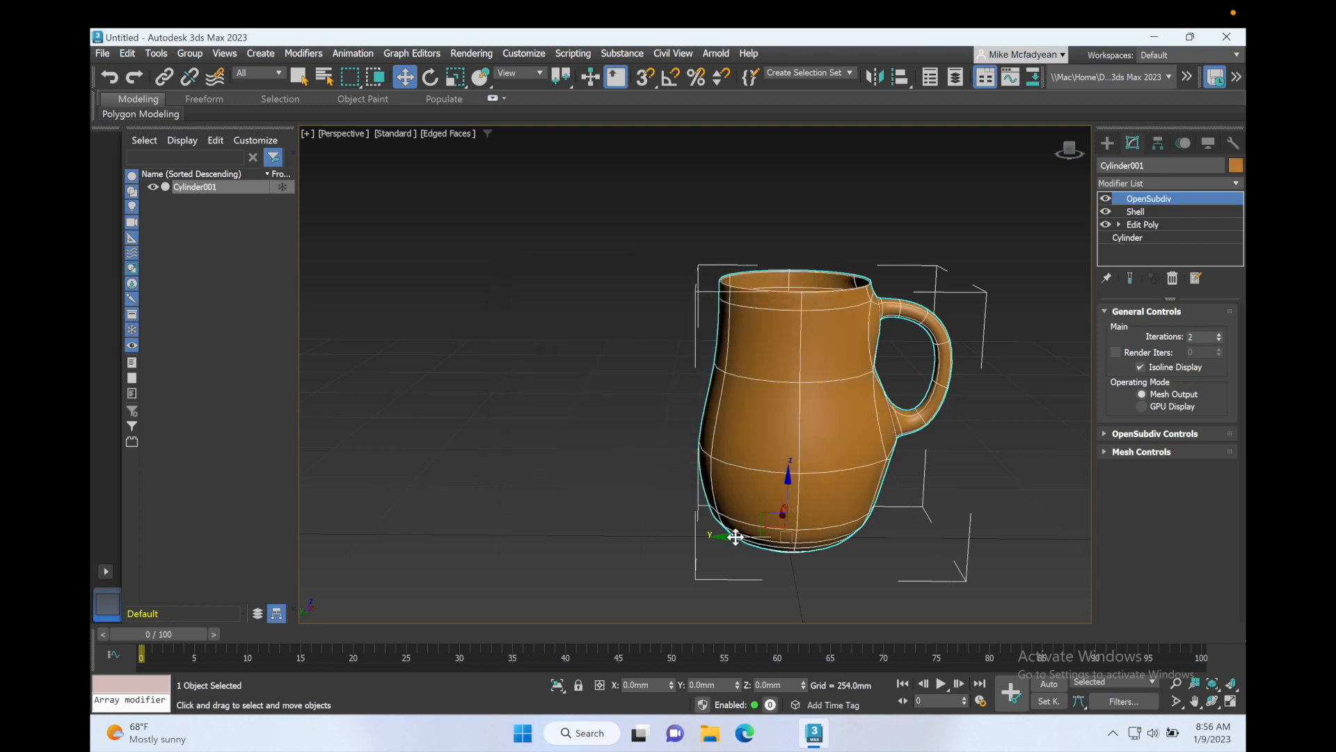
Step: Clone the vase to its left and disable OpenSubdiv on the copy, then deselect
{"action": "left_click_drag", "start_coordinate": [735, 540], "coordinate": [487, 529], "text": "shift"}
{"action": "left_click", "coordinate": [666, 446]}
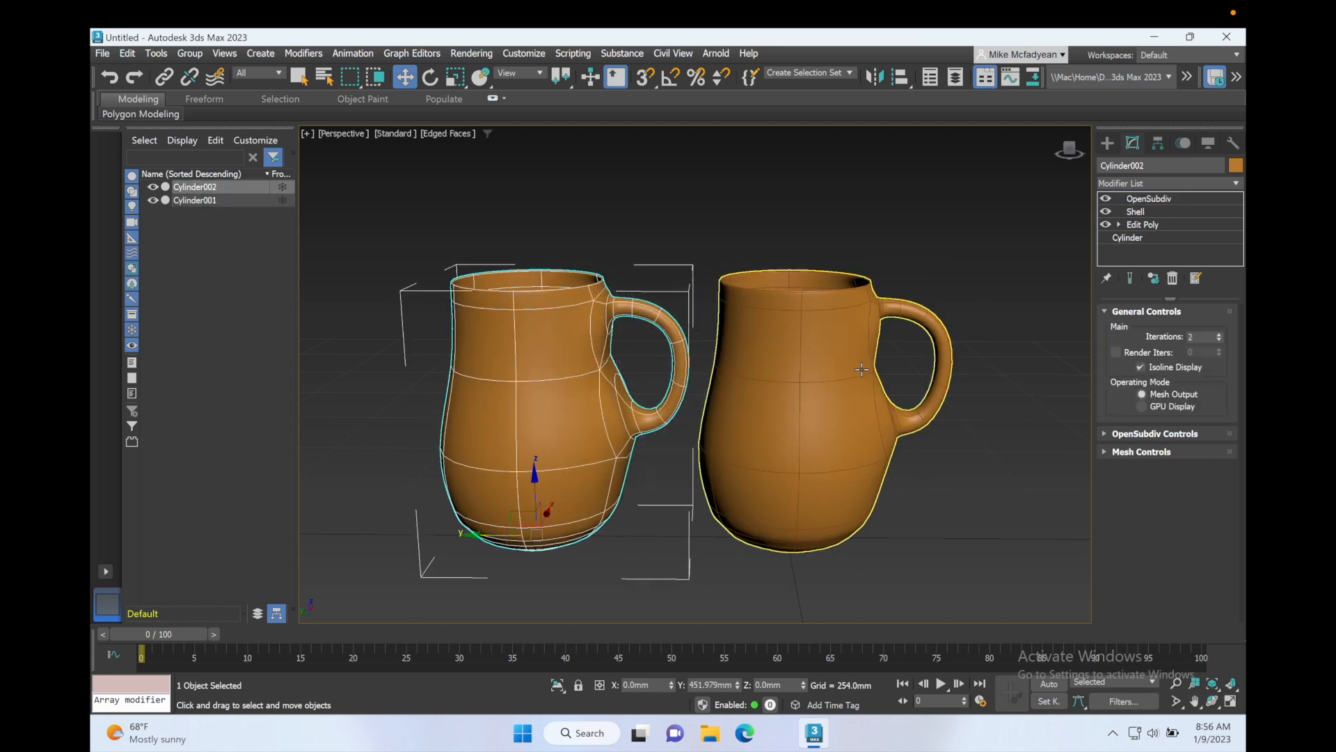
{"action": "left_click", "coordinate": [1105, 198]}
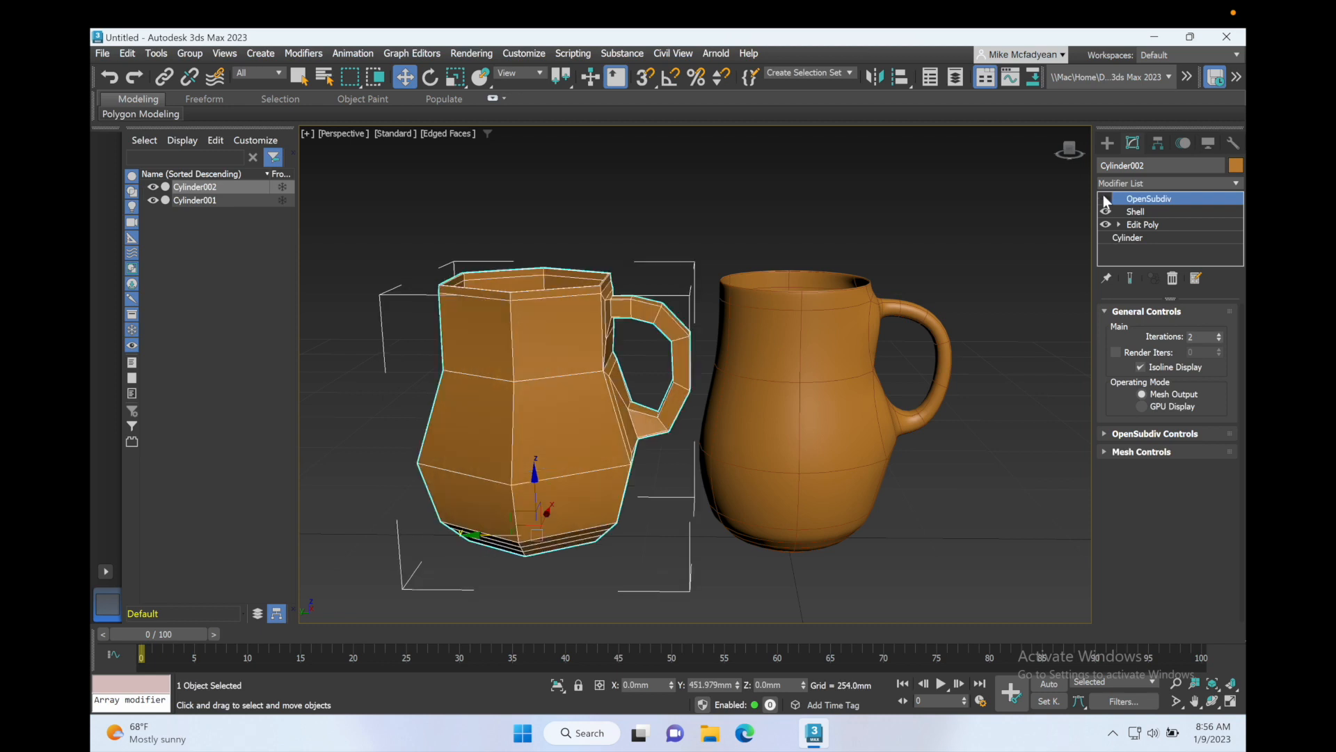
{"action": "left_click", "coordinate": [998, 321]}
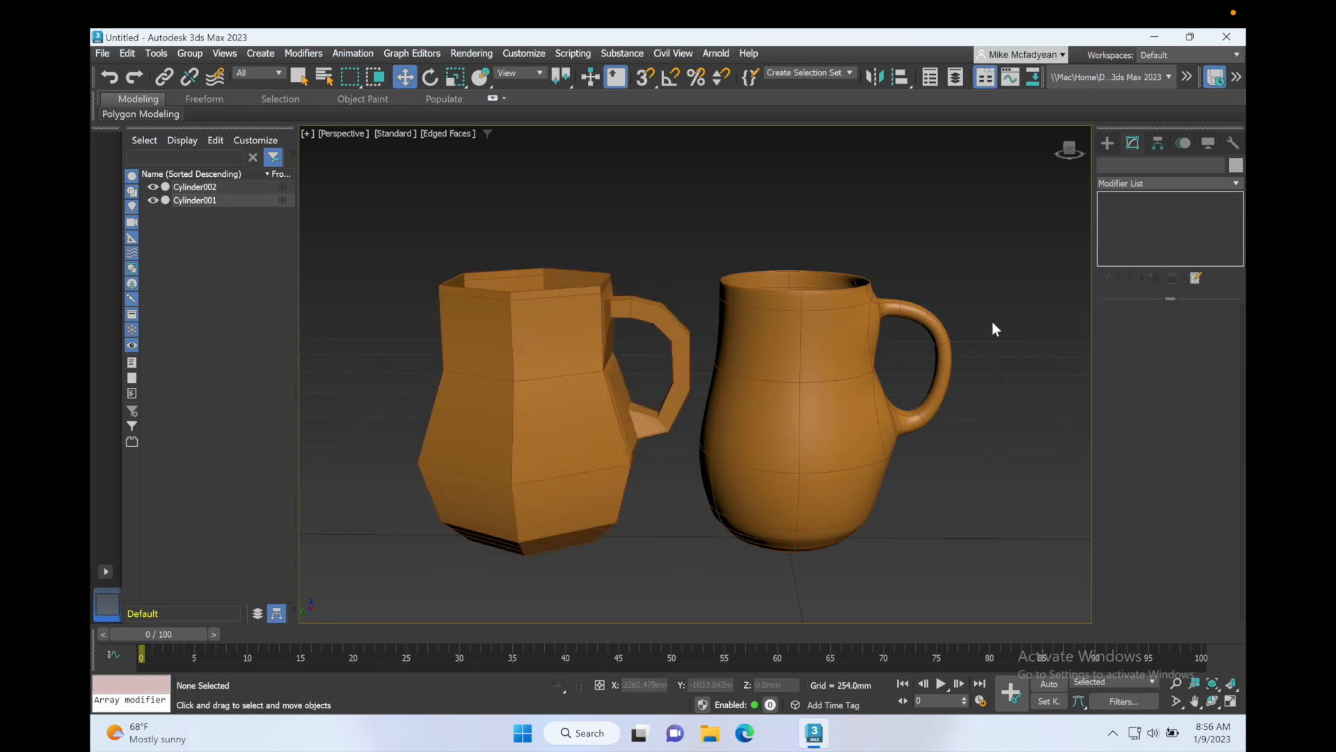
Step: Turn off edged faces display and adjust the Perspective view to compare the two vases
{"action": "key", "text": "F4"}
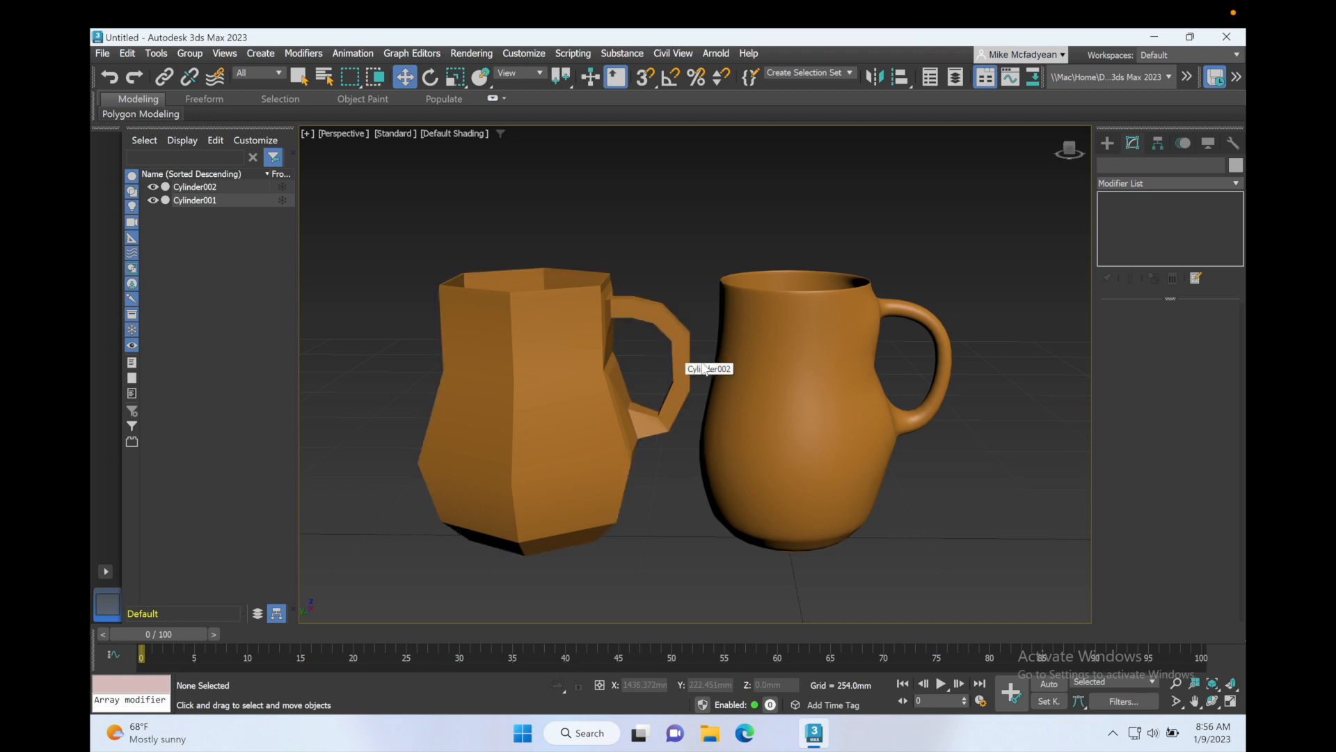
{"action": "middle_click_drag", "start_coordinate": [695, 365], "coordinate": [737, 366]}
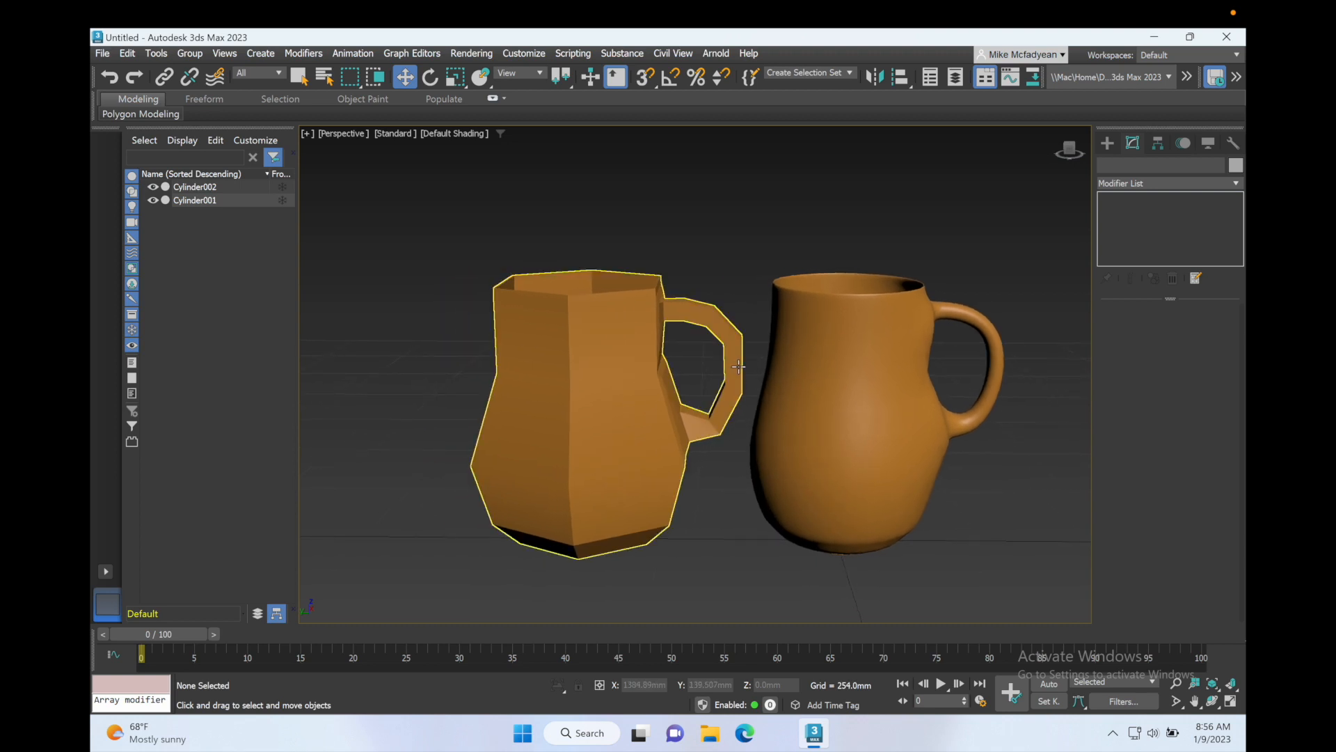
{"action": "scroll", "coordinate": [739, 366], "scroll_direction": "down", "scroll_amount": 3}
{"action": "scroll", "coordinate": [738, 366], "scroll_direction": "up", "scroll_amount": 3}
{"action": "mouse_move", "coordinate": [739, 366]}
{"action": "middle_mouse_down", "text": "alt"}
{"action": "mouse_move", "coordinate": [737, 378]}
{"action": "mouse_move", "coordinate": [671, 373]}
{"action": "mouse_move", "coordinate": [731, 373]}
{"action": "middle_mouse_up", "text": "alt"}
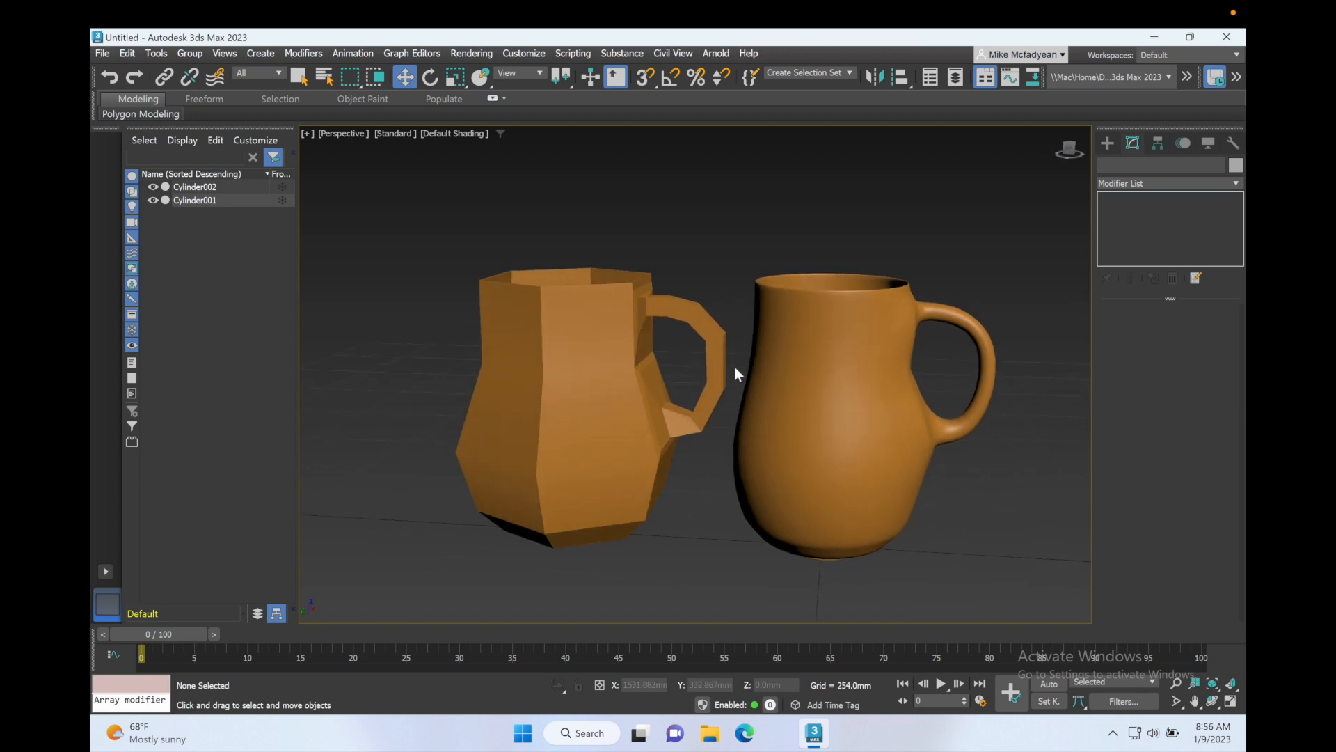